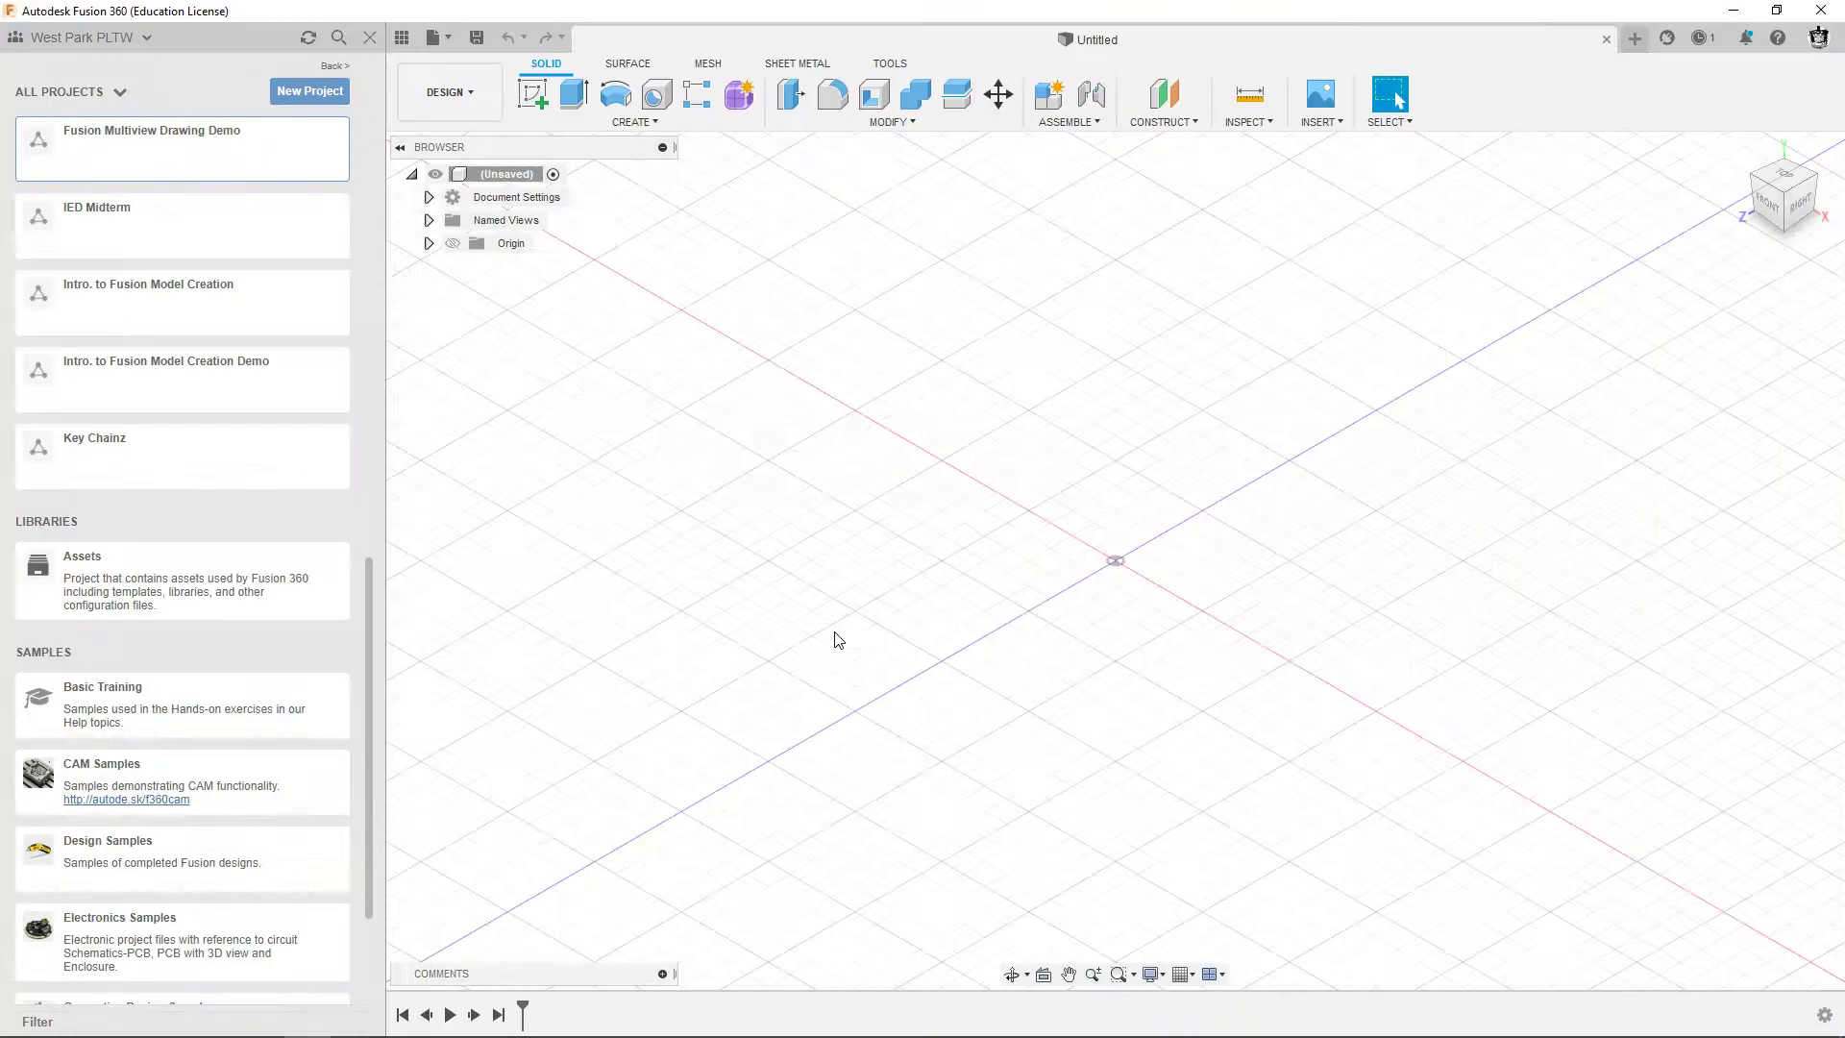
Create the project 'Fundamentals of Dimensioning Demo' and open its empty contents.
{"action": "left_click", "coordinate": [308, 92]}
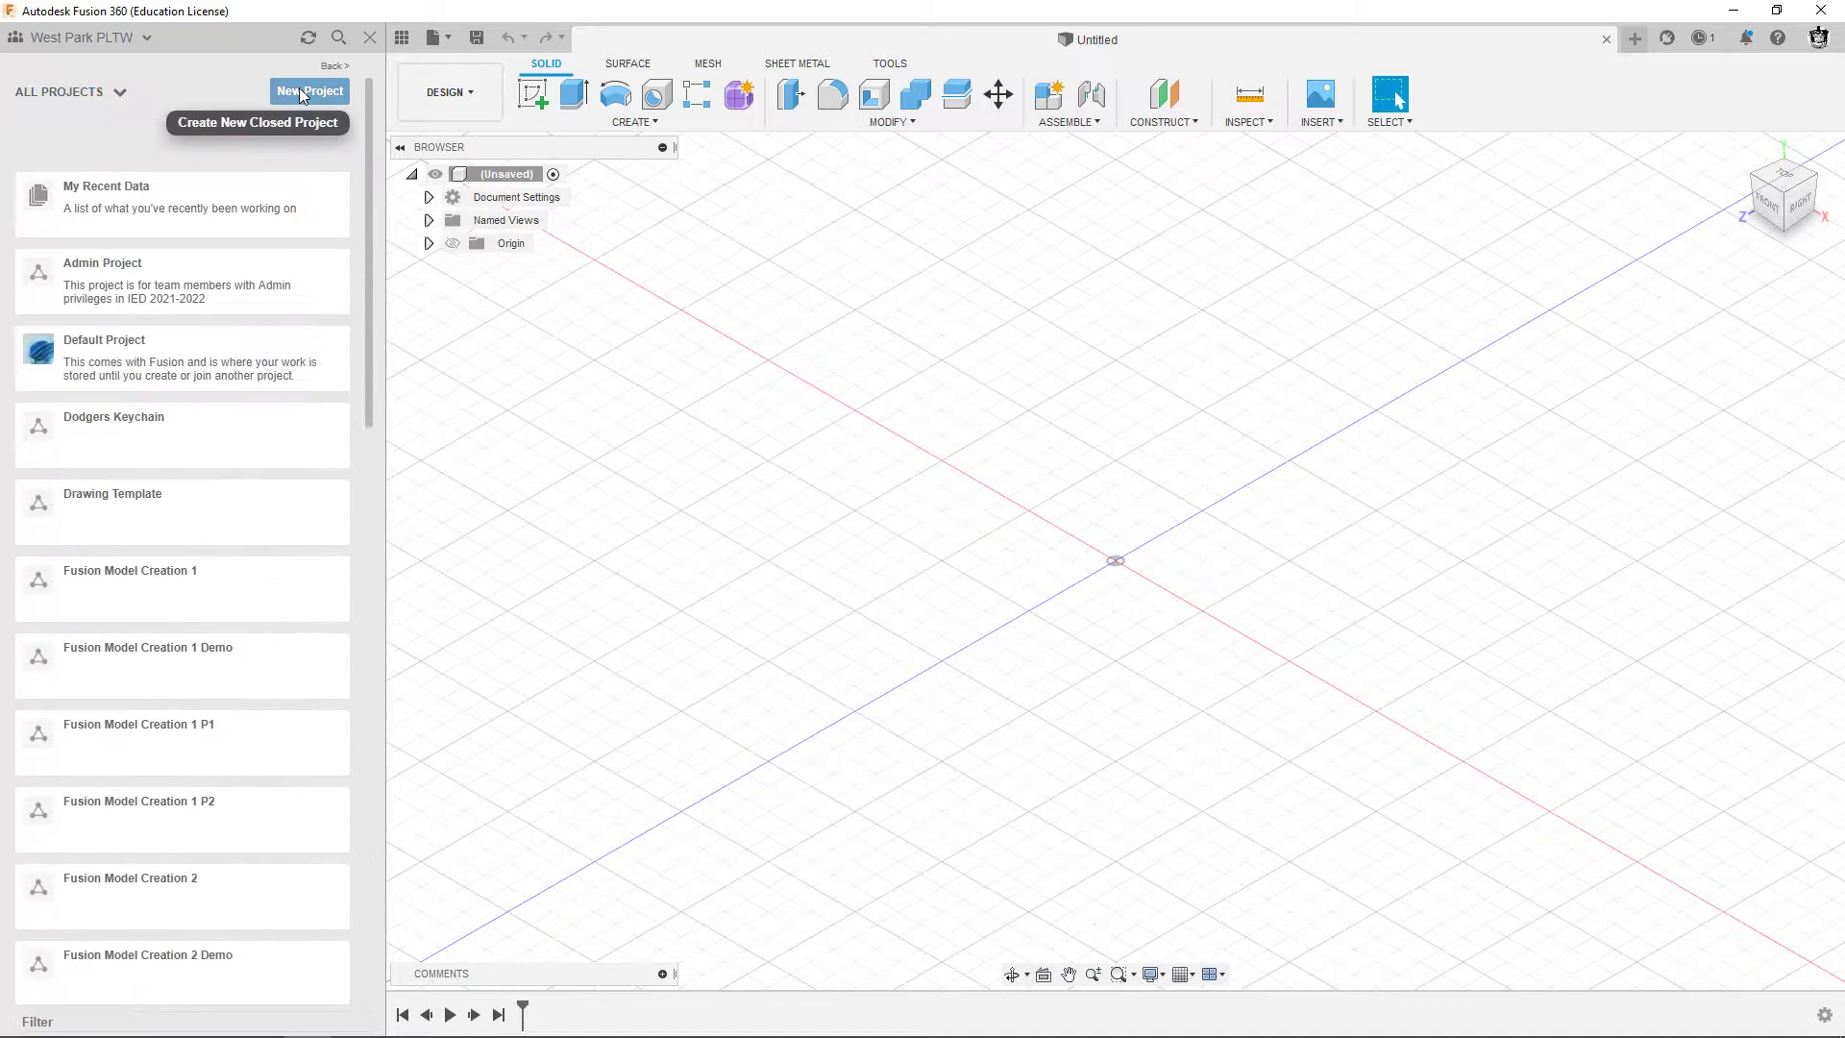
{"action": "type", "text": "Fun"}
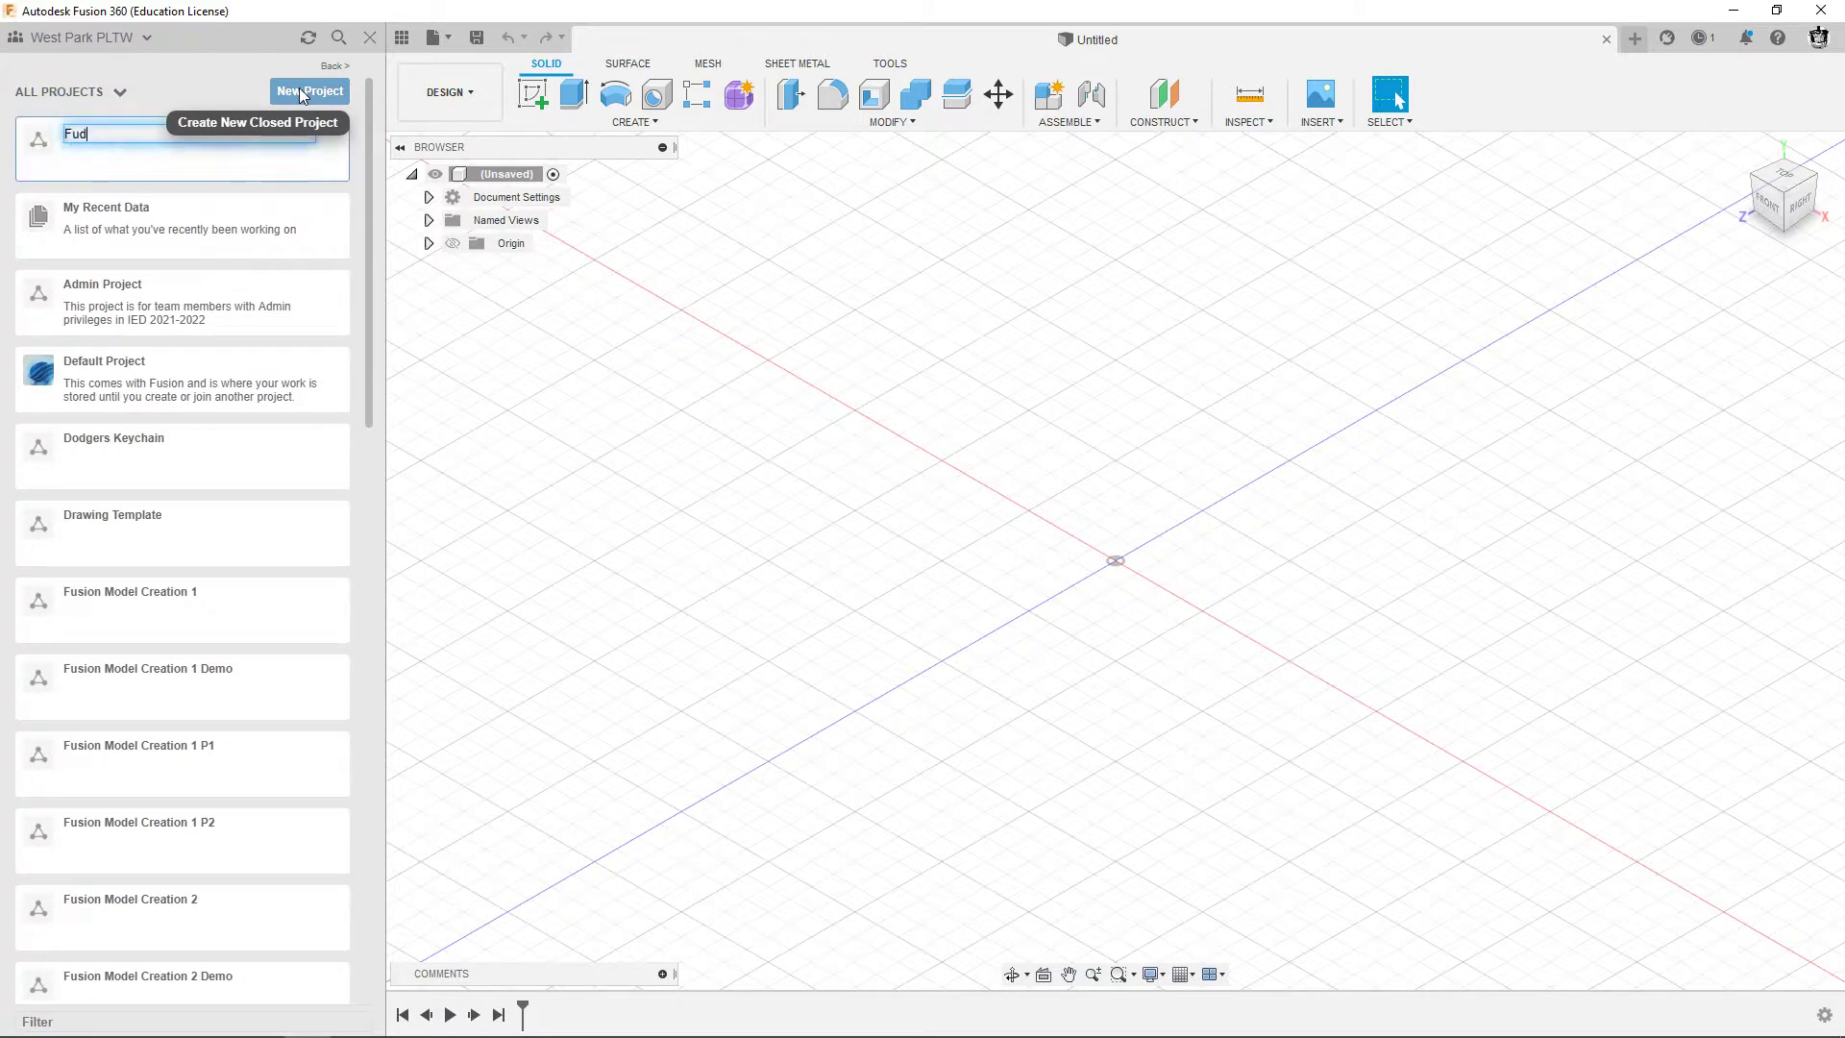
{"action": "type", "text": "dament"}
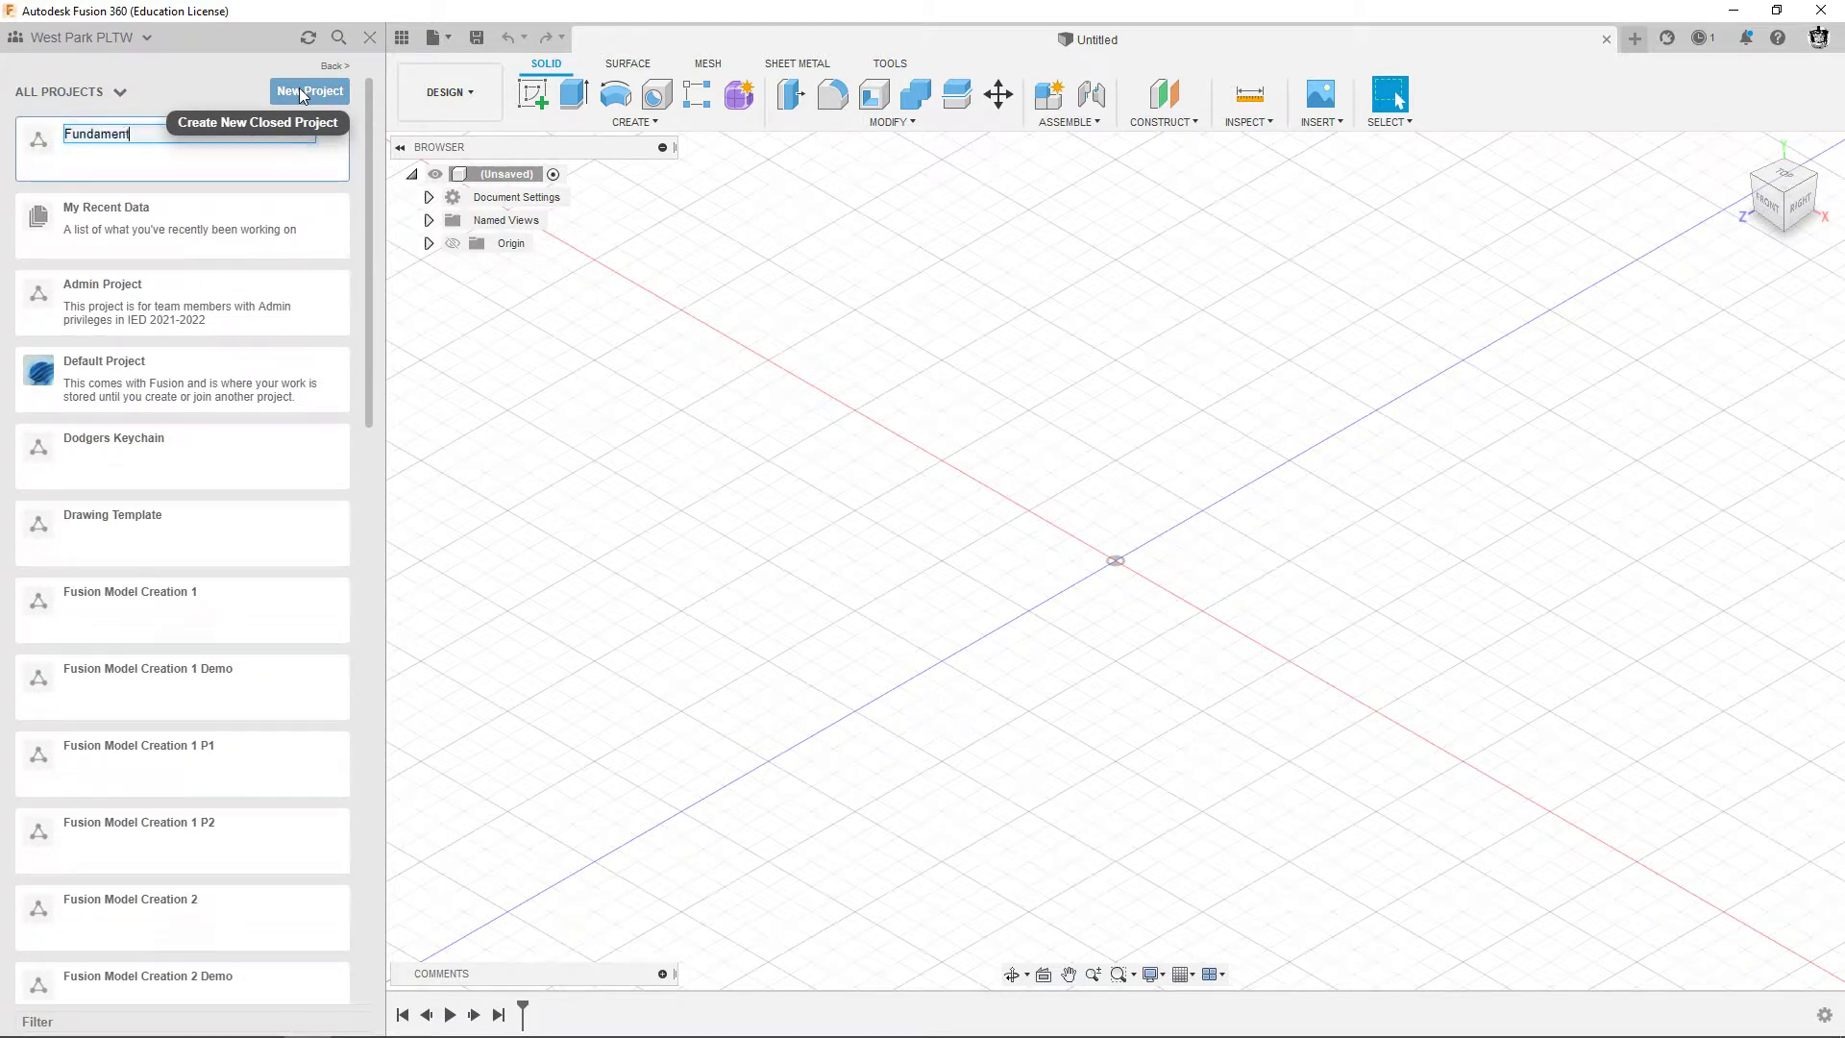
{"action": "type", "text": "als of Dim"}
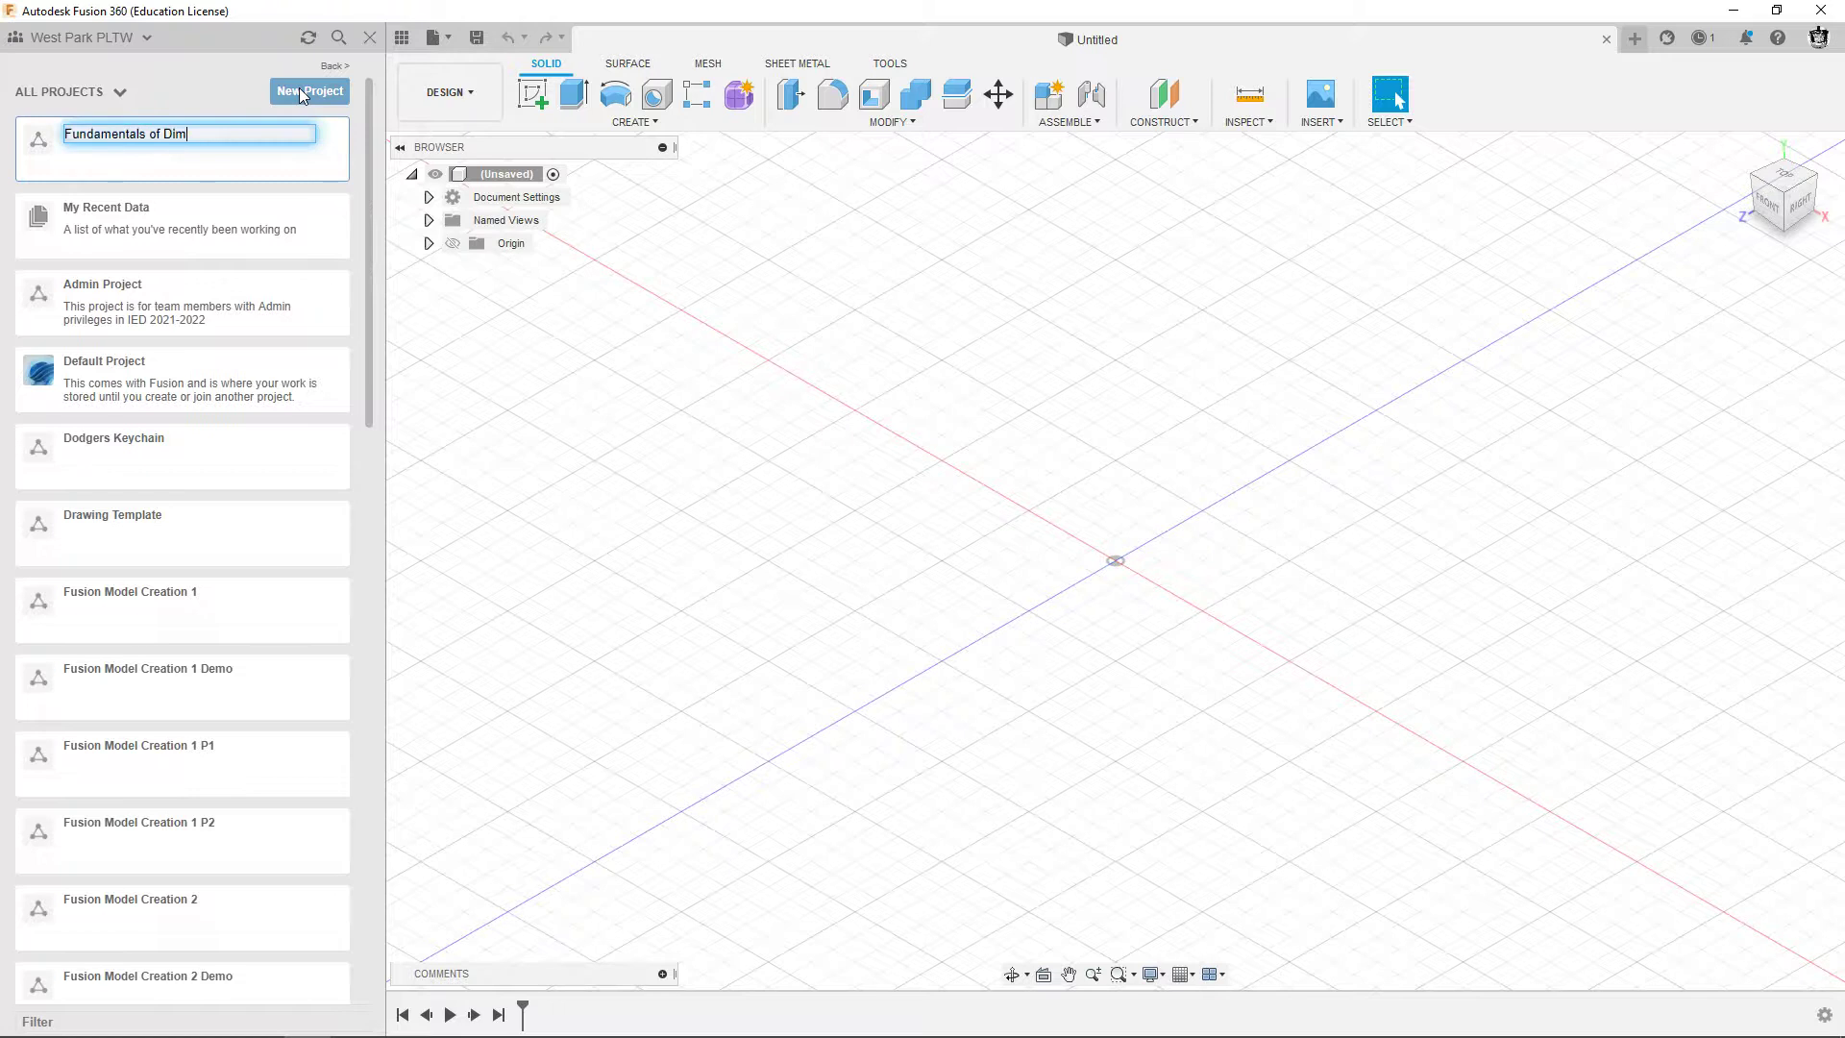
{"action": "type", "text": "ensioning "}
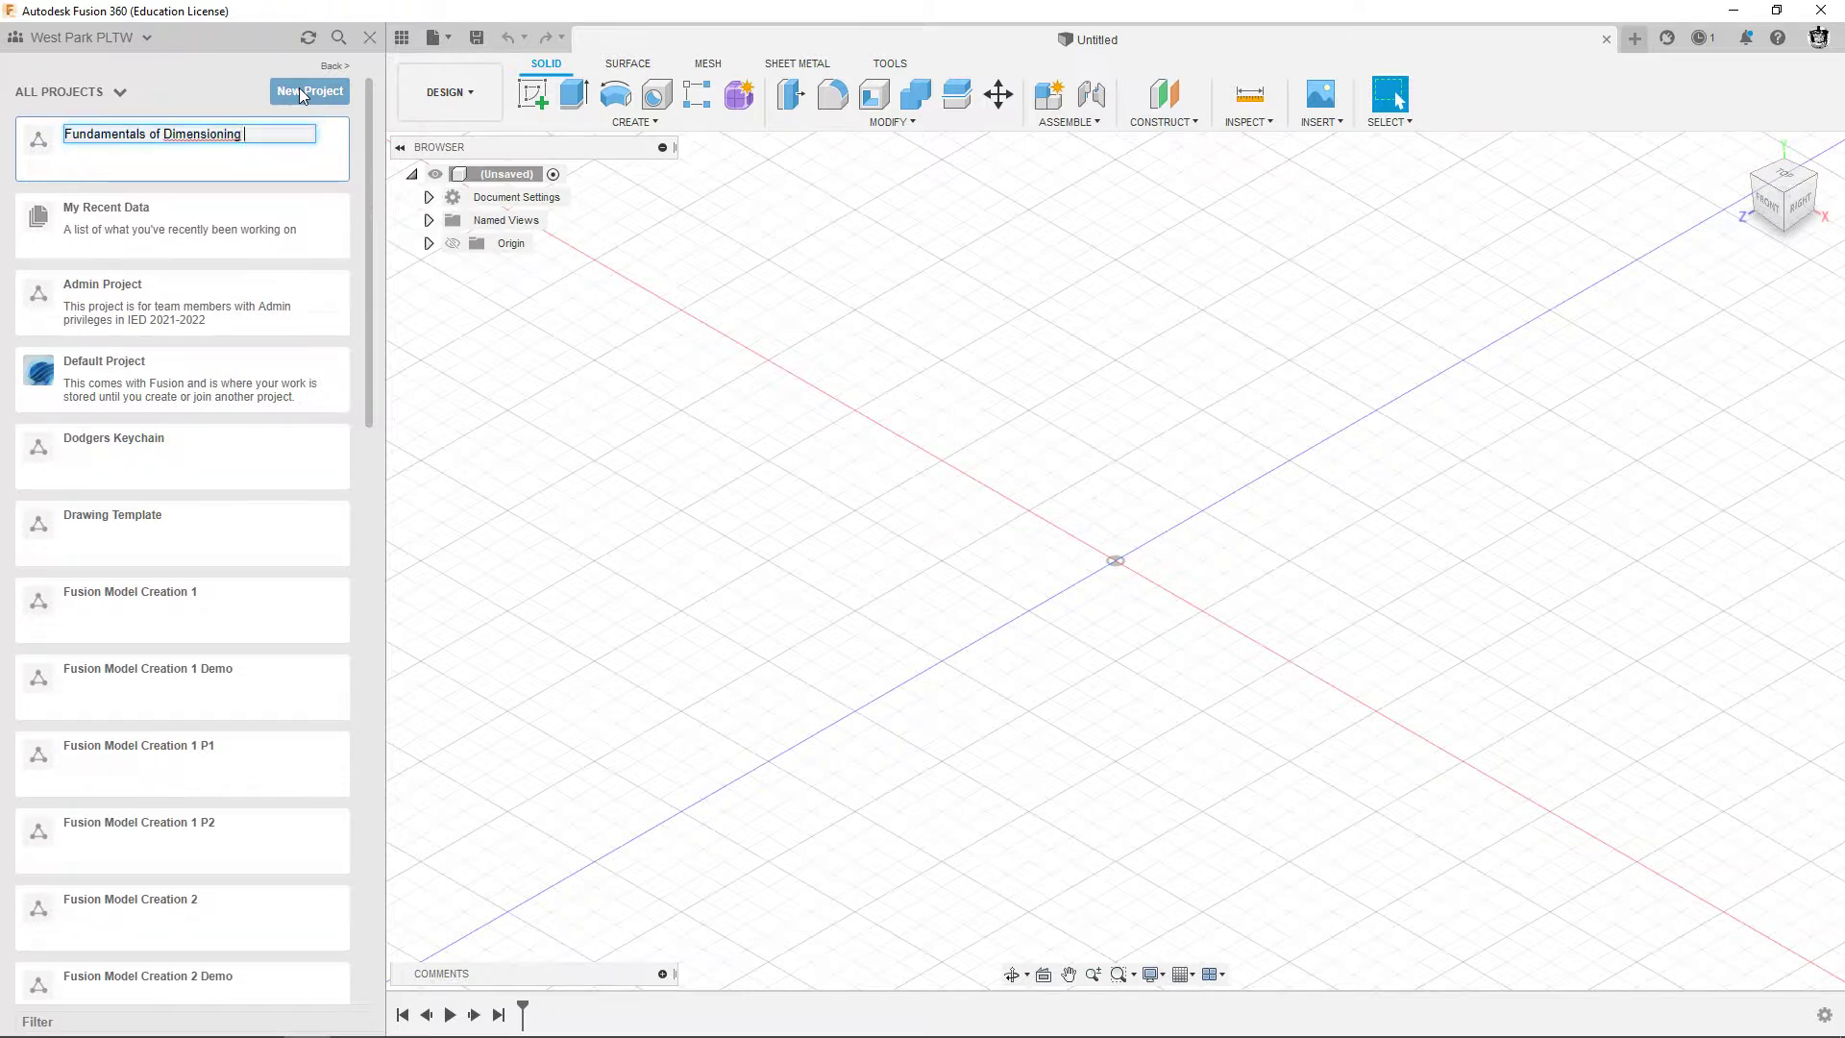
{"action": "type", "text": "Demo"}
{"action": "key", "text": "Return"}
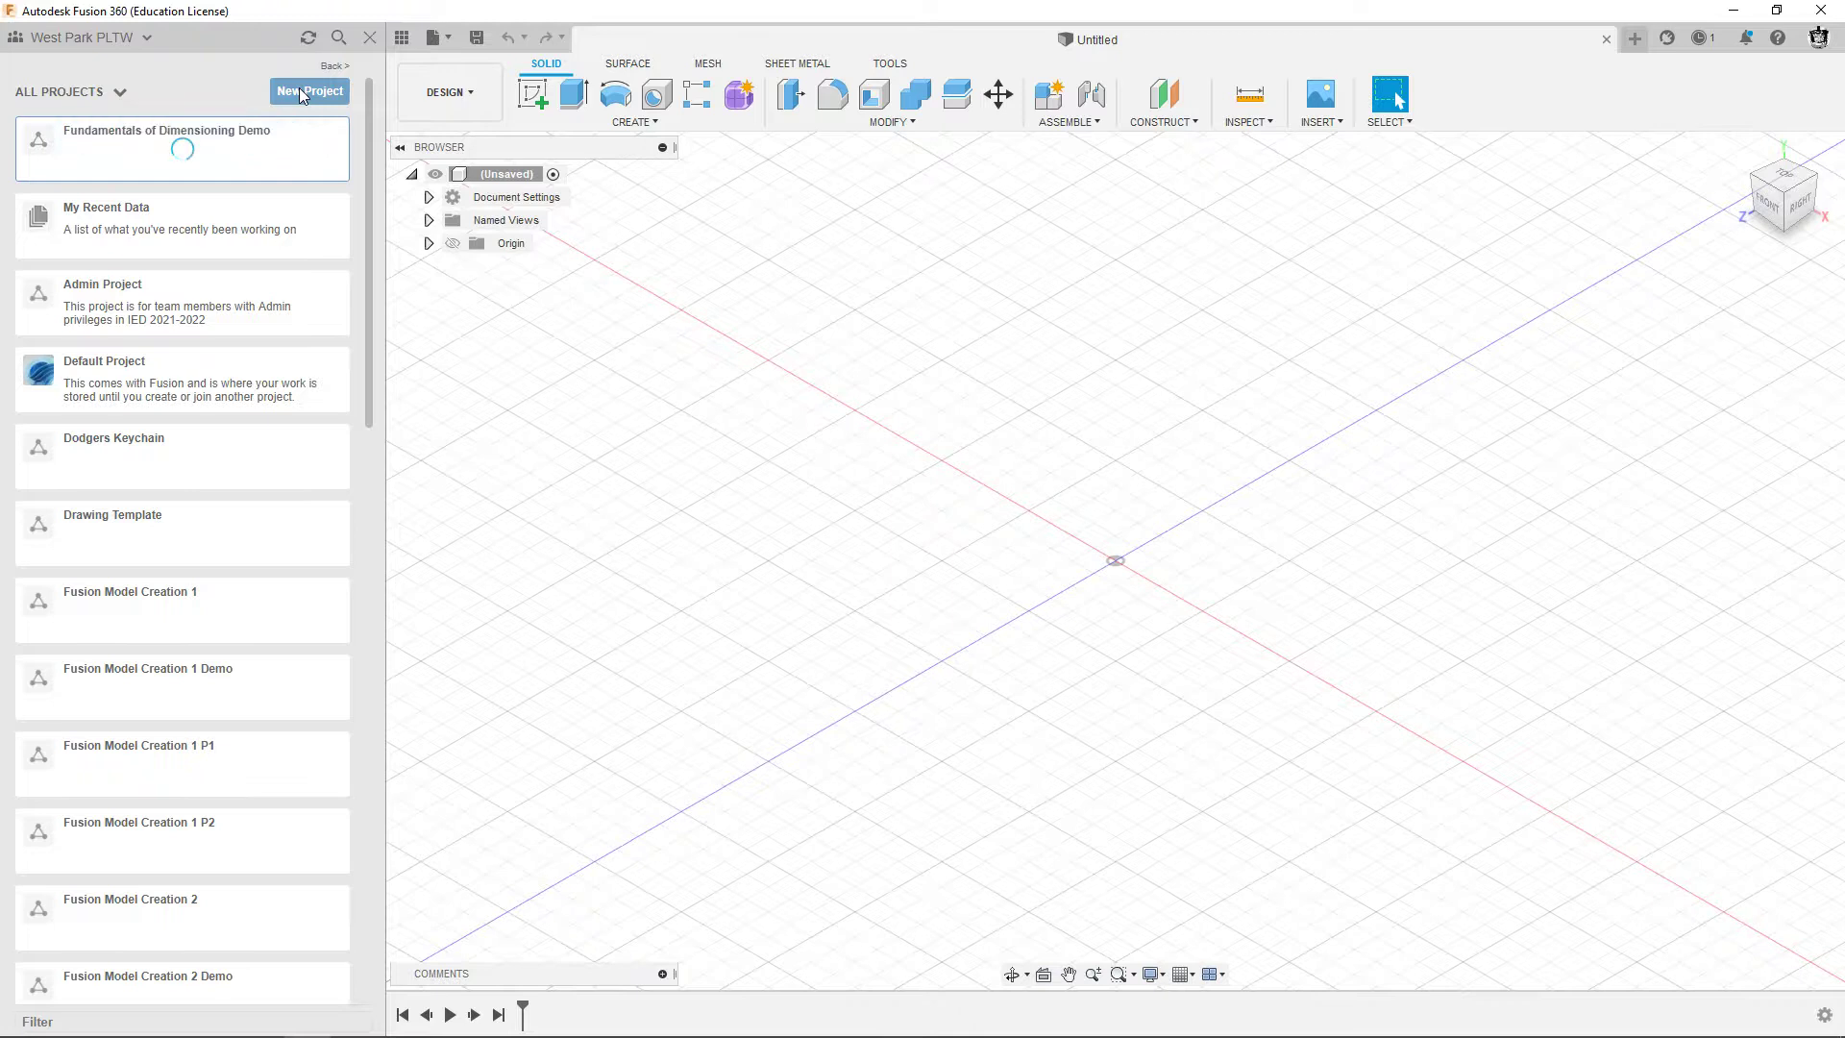
{"action": "left_click", "coordinate": [207, 138]}
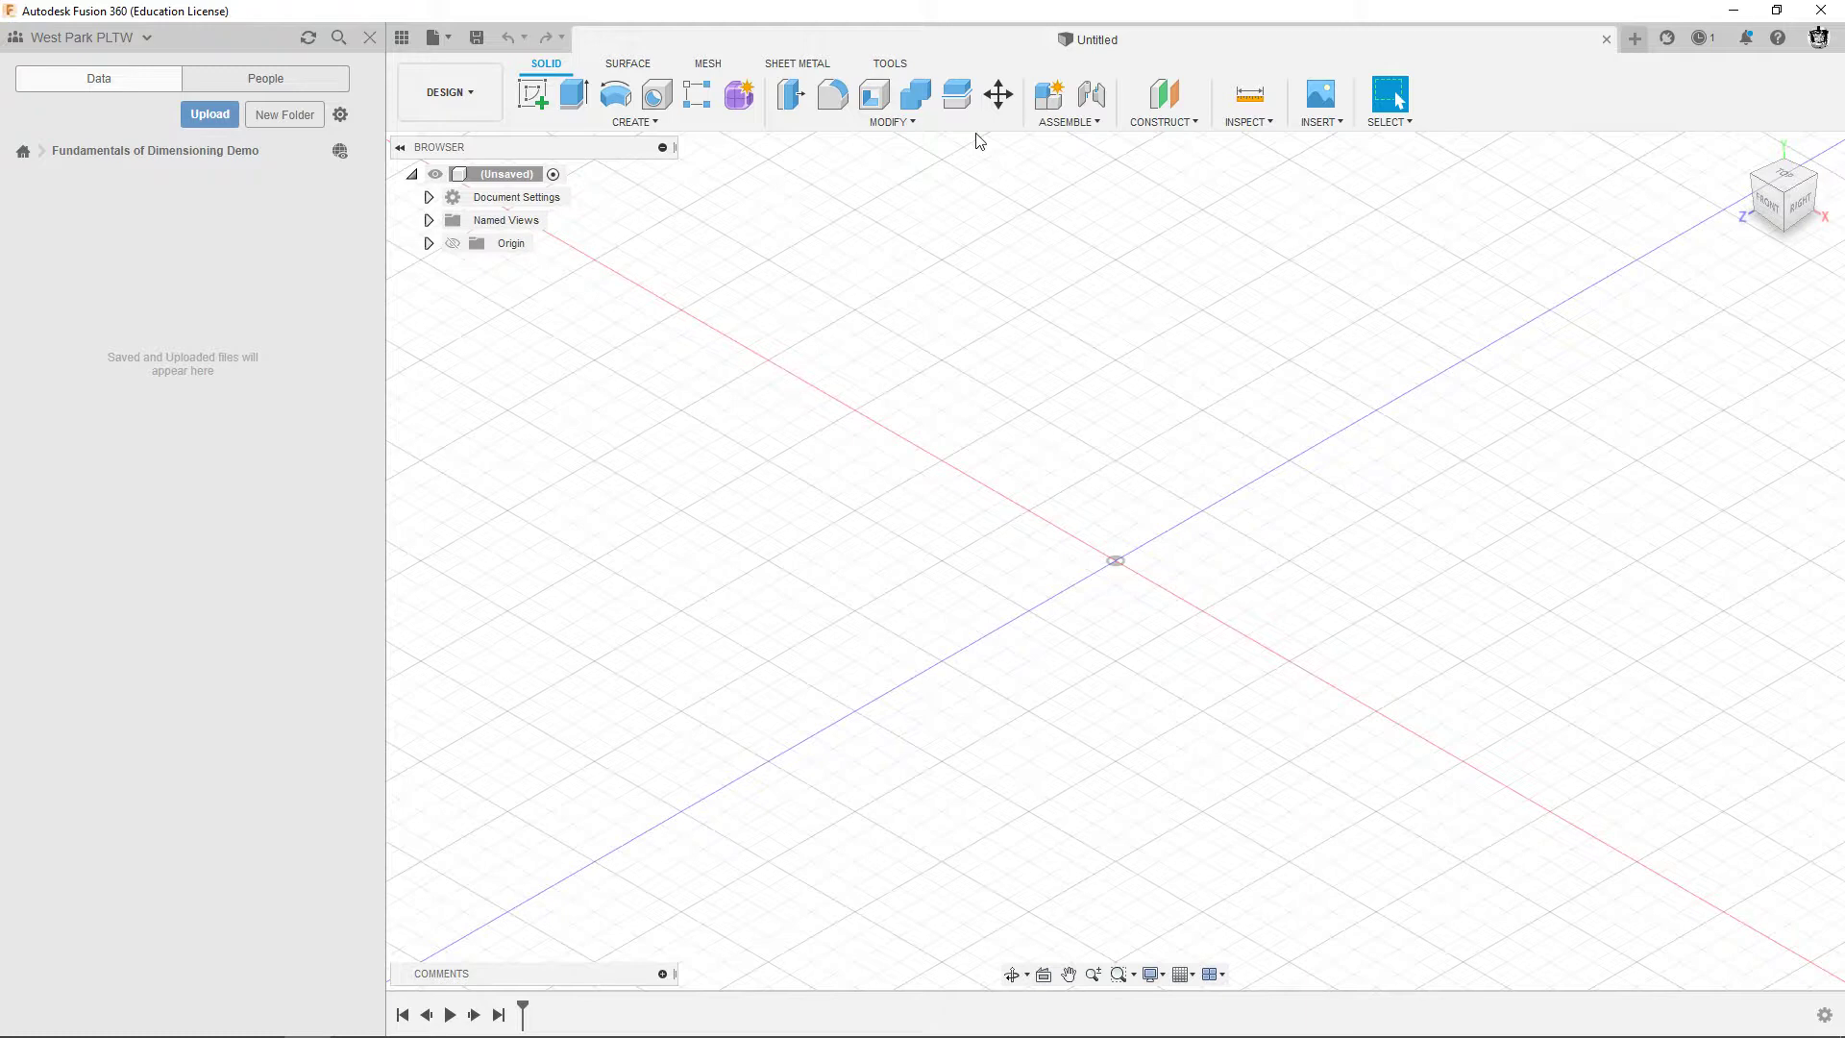
Turn off Snap to Grid and fix the grid at 1.00 in spacing with 4 subdivisions.
{"action": "left_click", "coordinate": [1183, 980]}
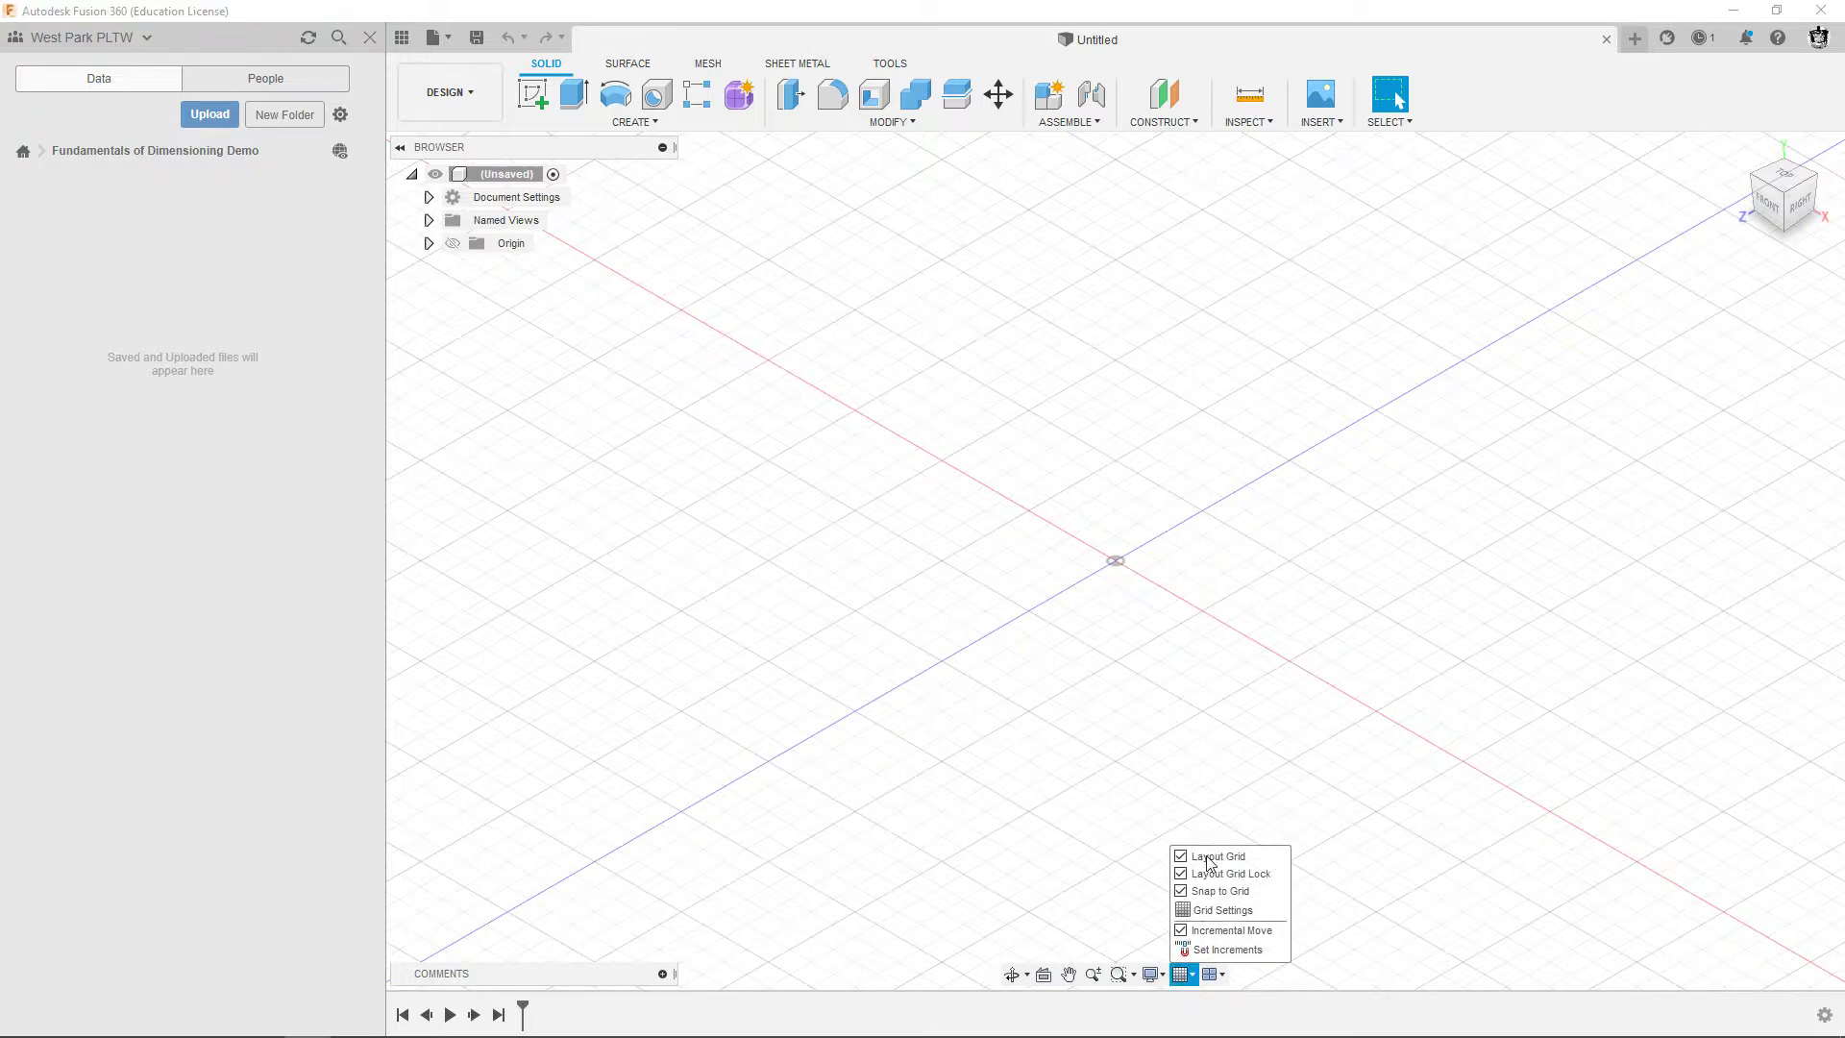
{"action": "left_click", "coordinate": [1213, 892]}
{"action": "left_click", "coordinate": [1219, 910]}
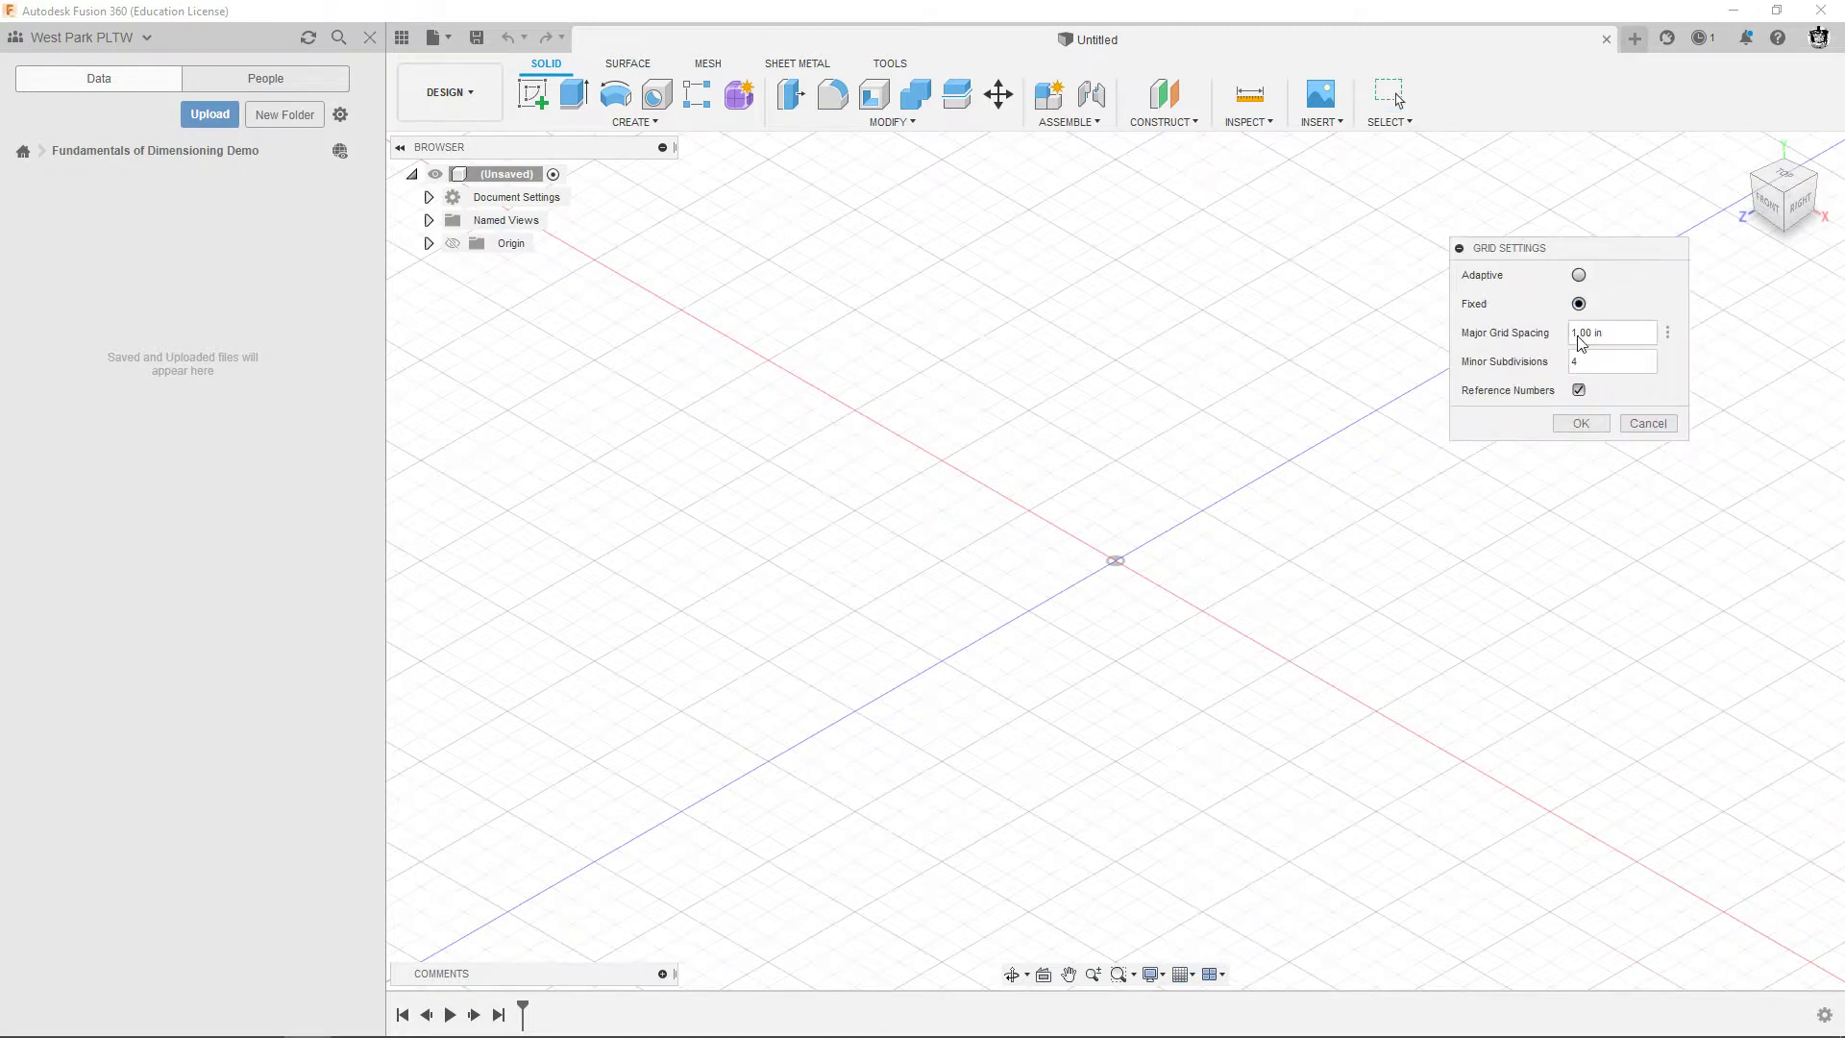
{"action": "left_click", "coordinate": [1576, 424]}
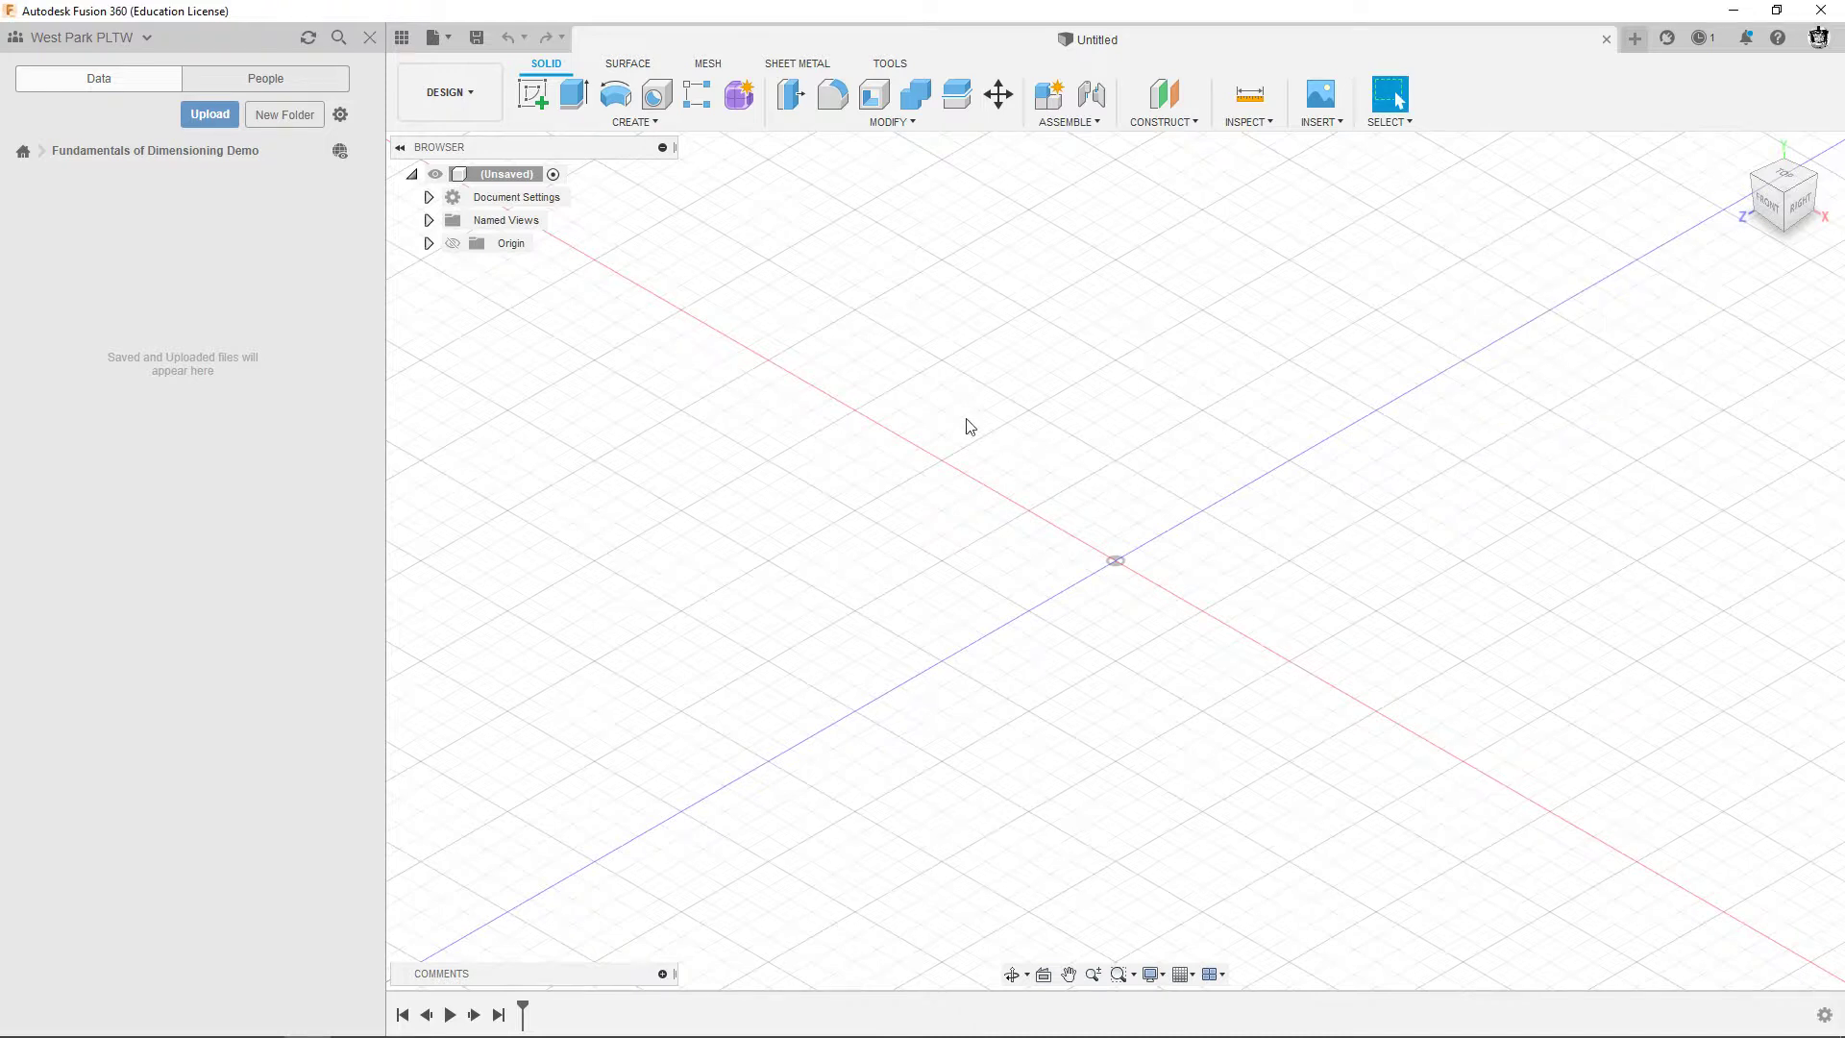
On the front plane, sketch a 2 by 1.5 in rectangle starting at the origin.
{"action": "left_click", "coordinate": [534, 95]}
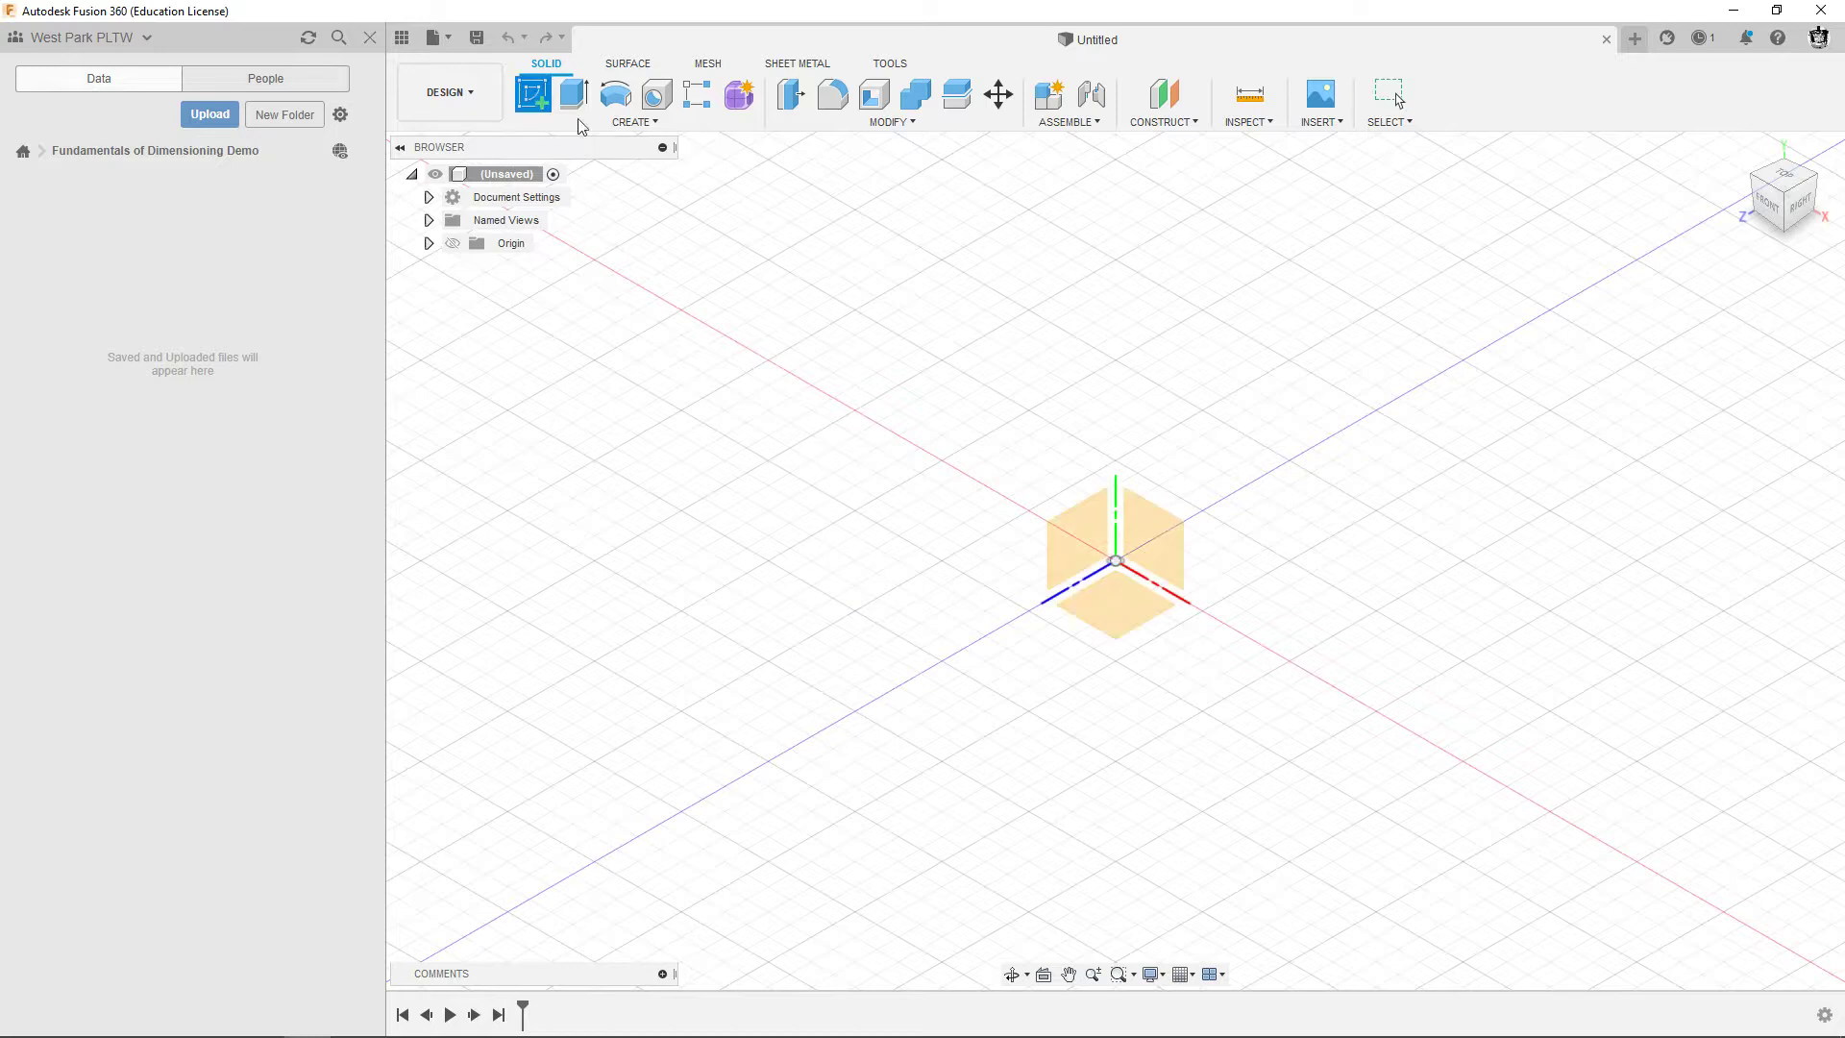
{"action": "left_click", "coordinate": [1154, 547]}
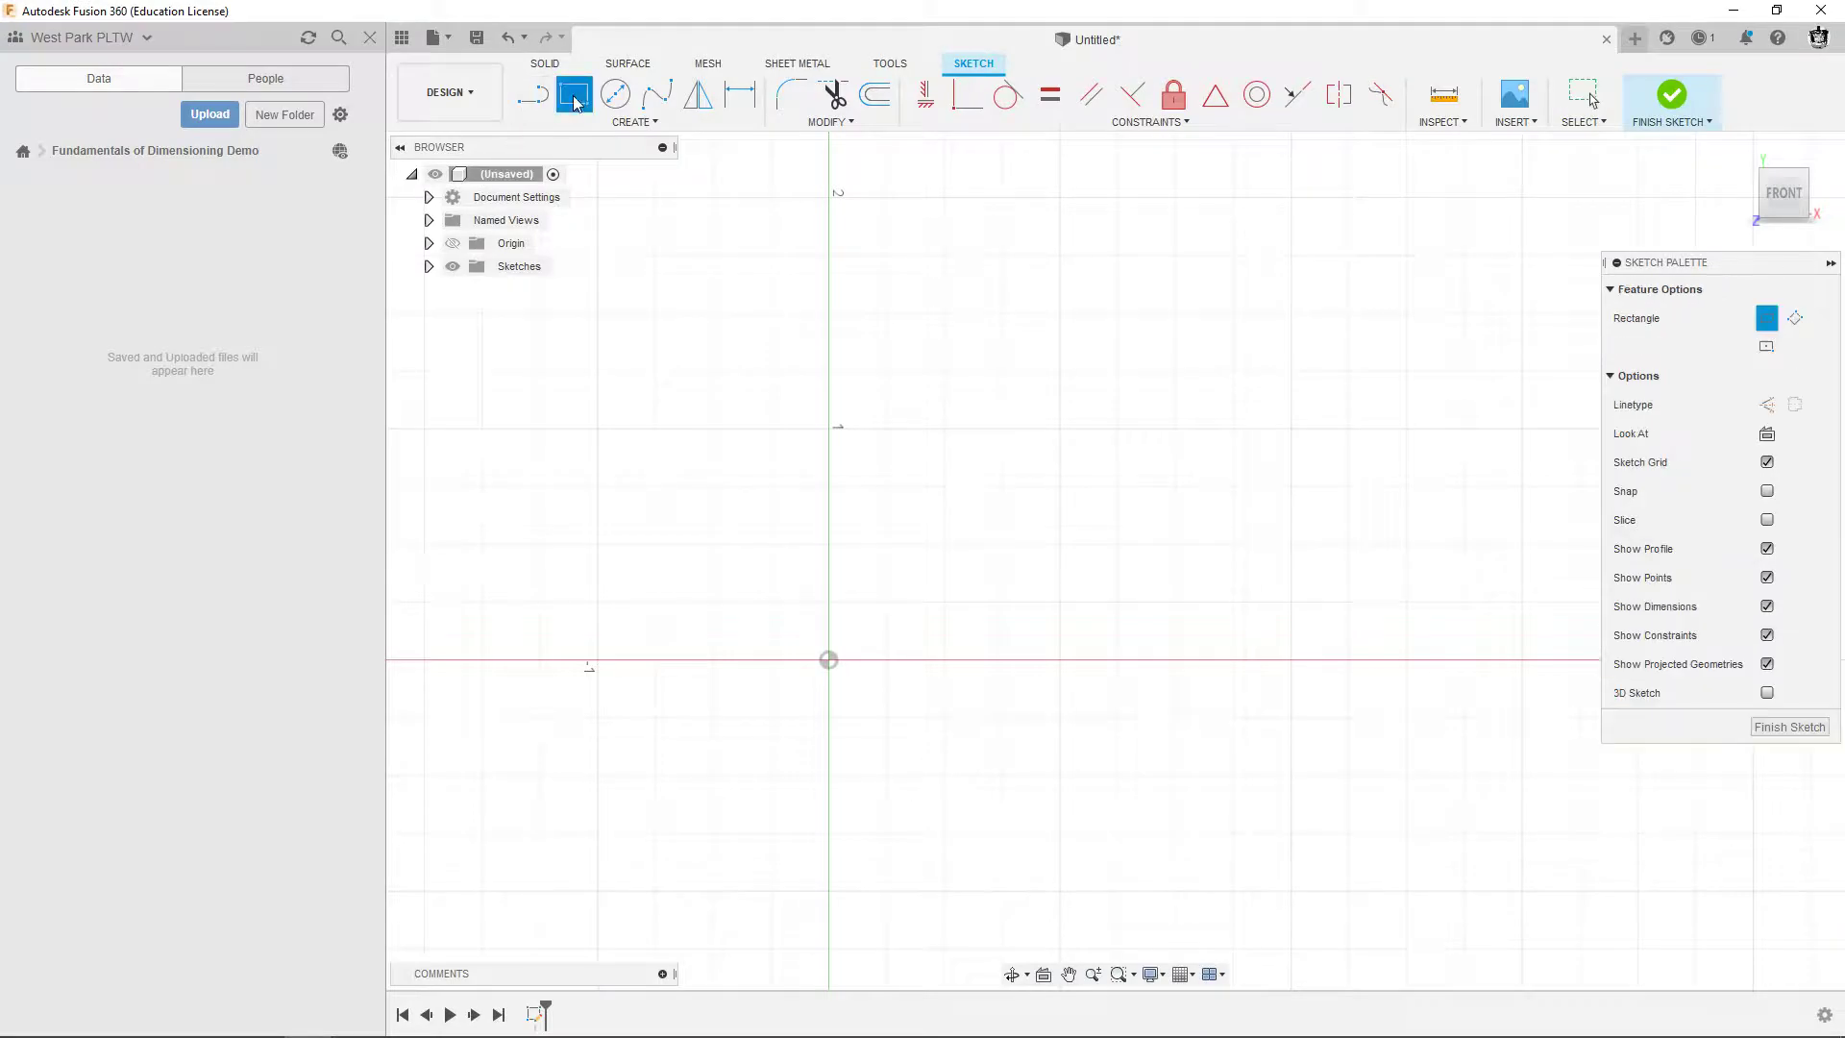
{"action": "left_click", "coordinate": [828, 659]}
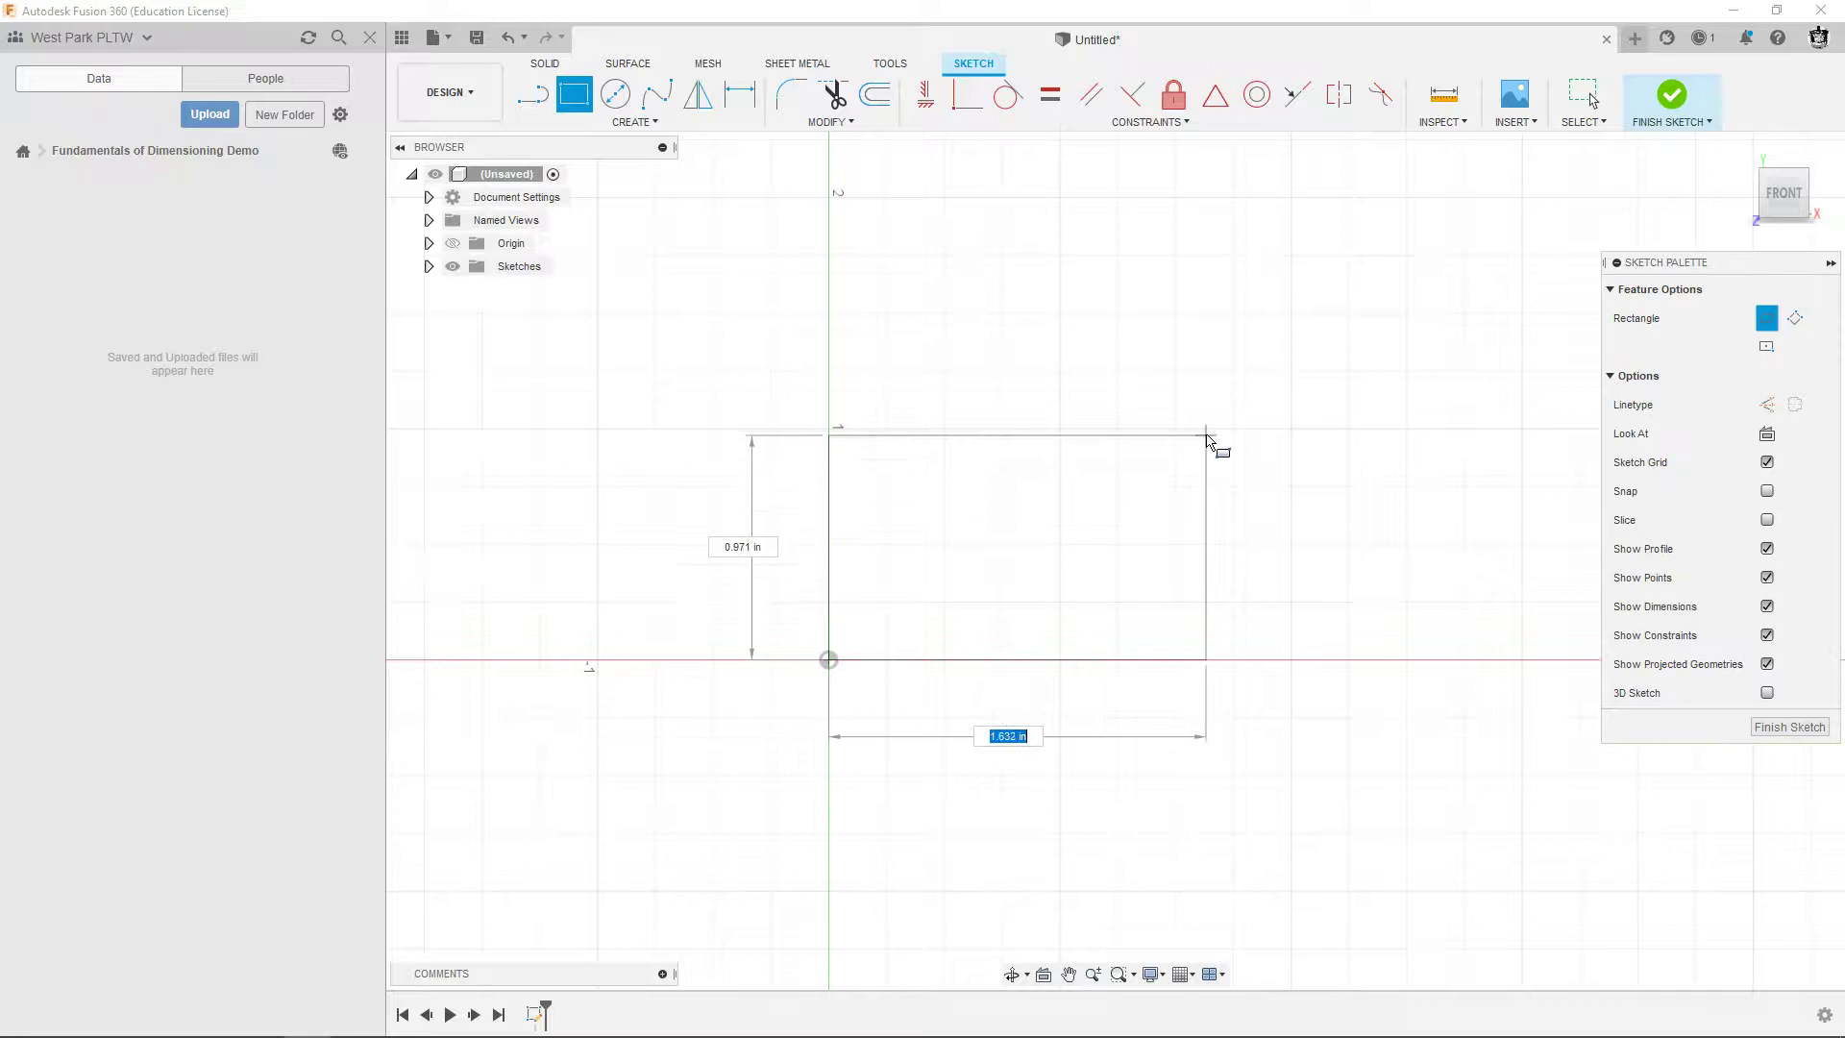
{"action": "type", "text": "2"}
{"action": "key", "text": "Tab"}
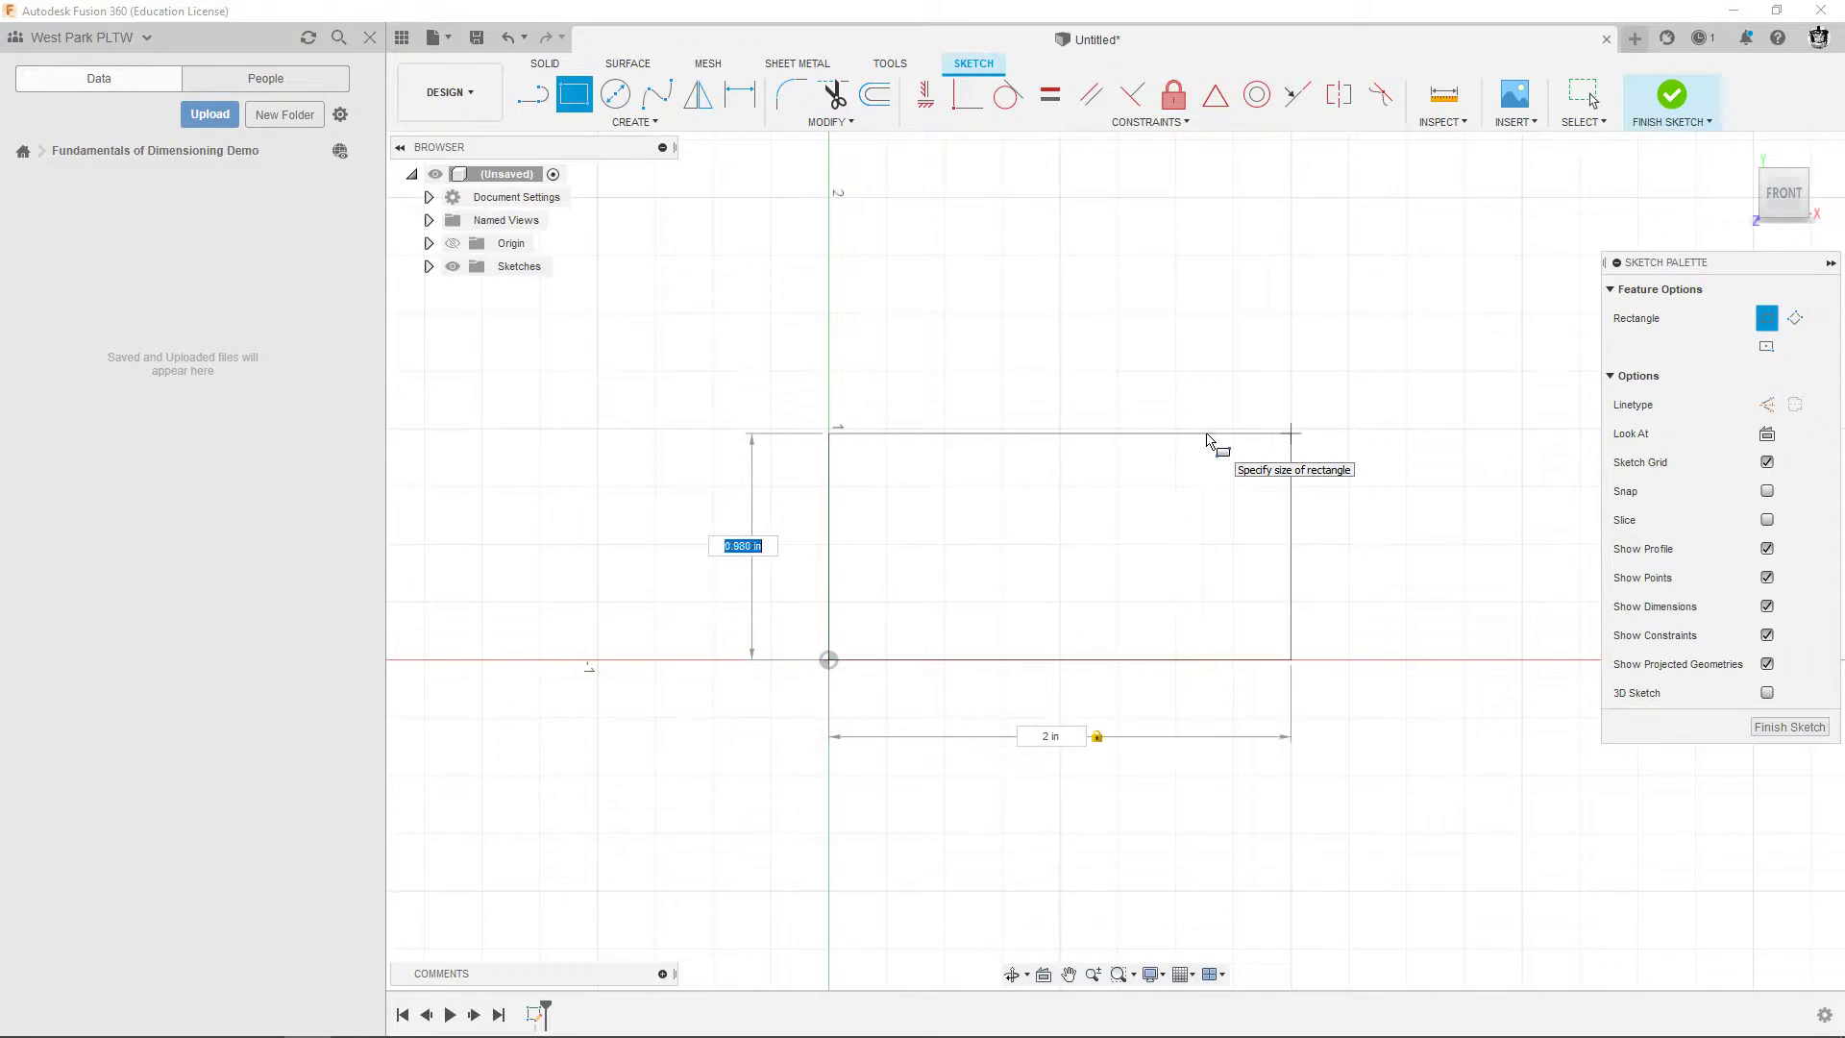
{"action": "type", "text": "1"}
{"action": "key", "text": "Tab"}
{"action": "key", "text": "Return"}
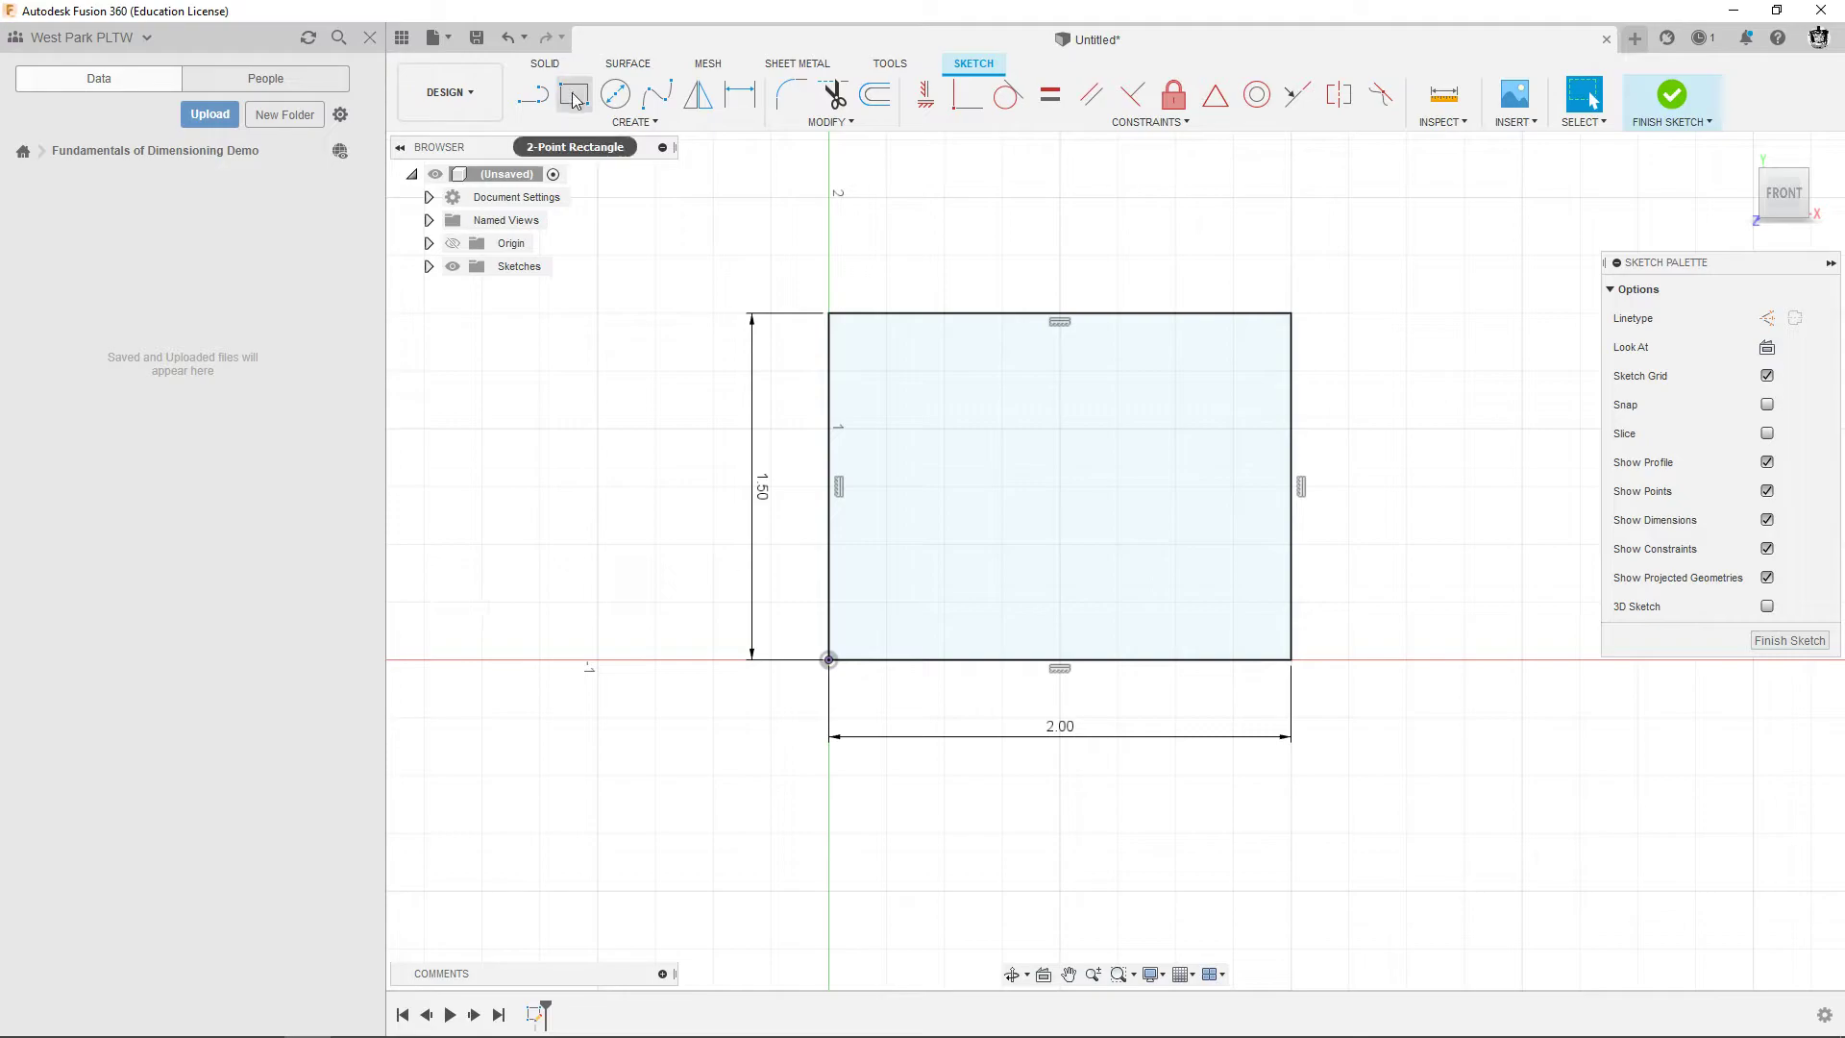
Draw a 0.5 by 1 in rectangle hanging down from the top edge.
{"action": "left_click", "coordinate": [573, 97]}
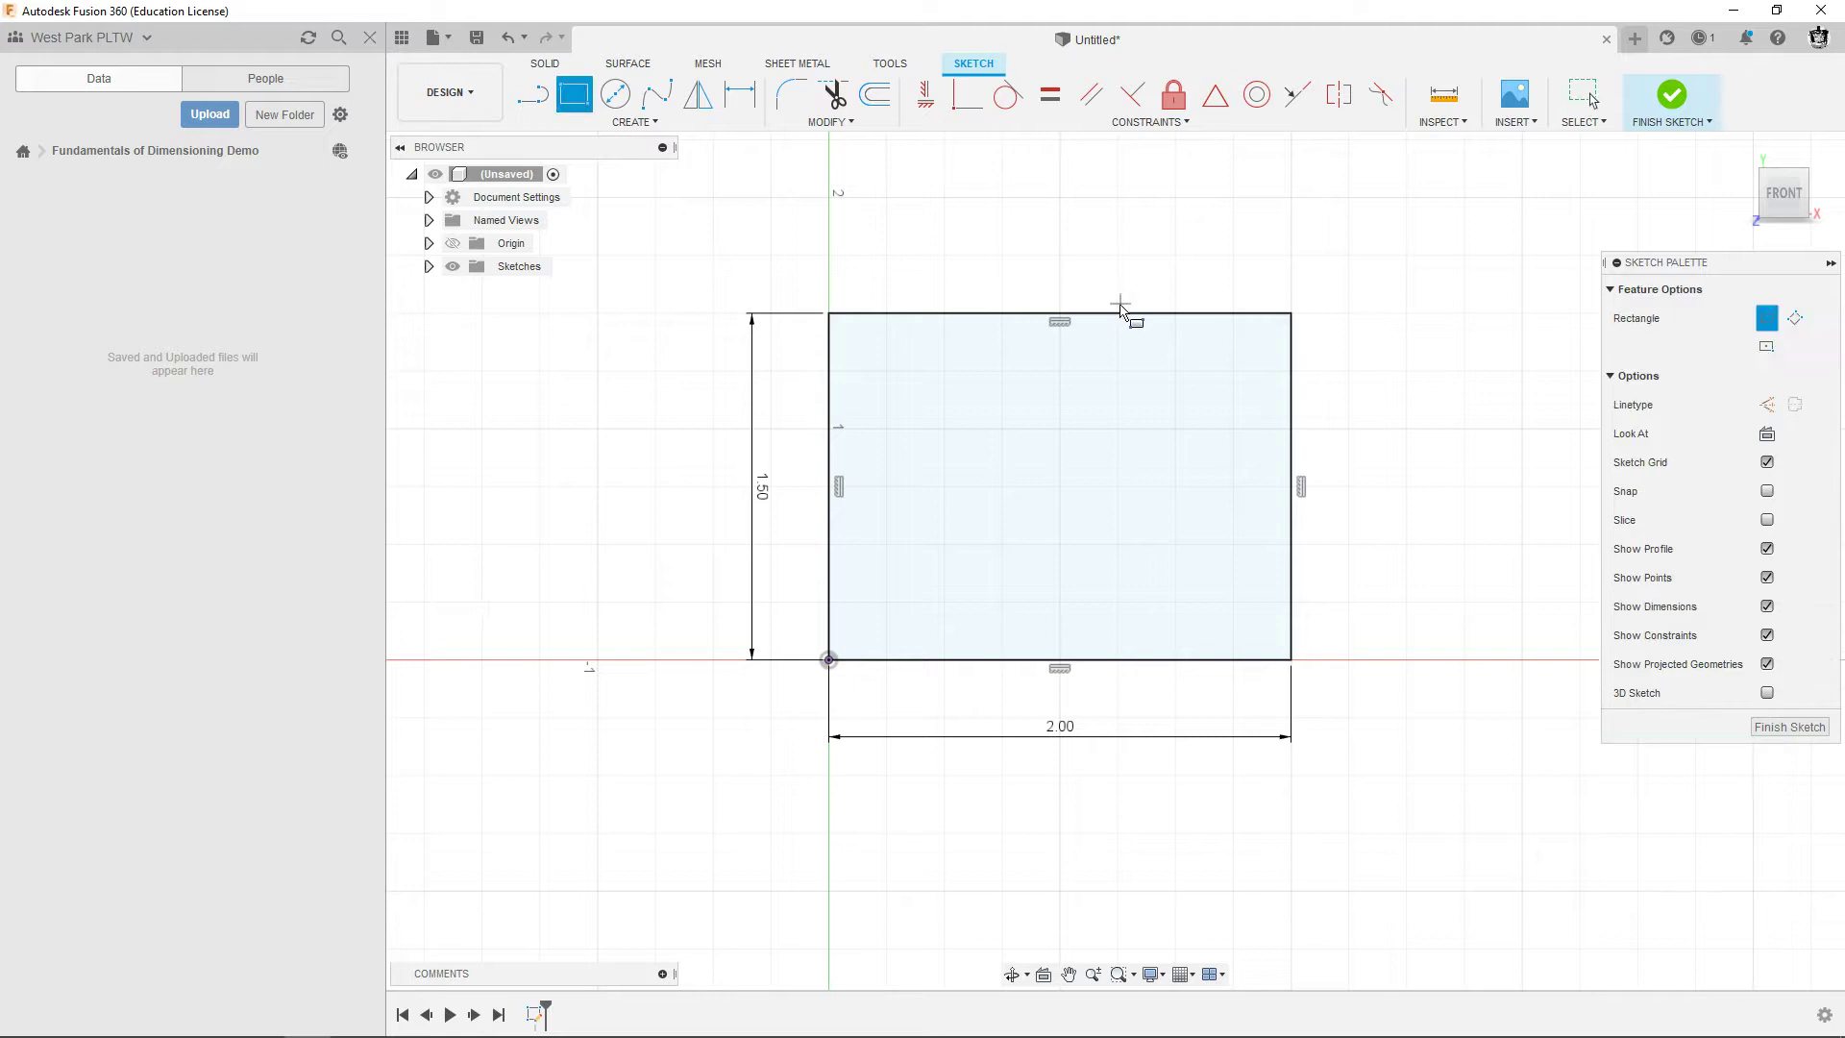
{"action": "left_click", "coordinate": [1113, 313]}
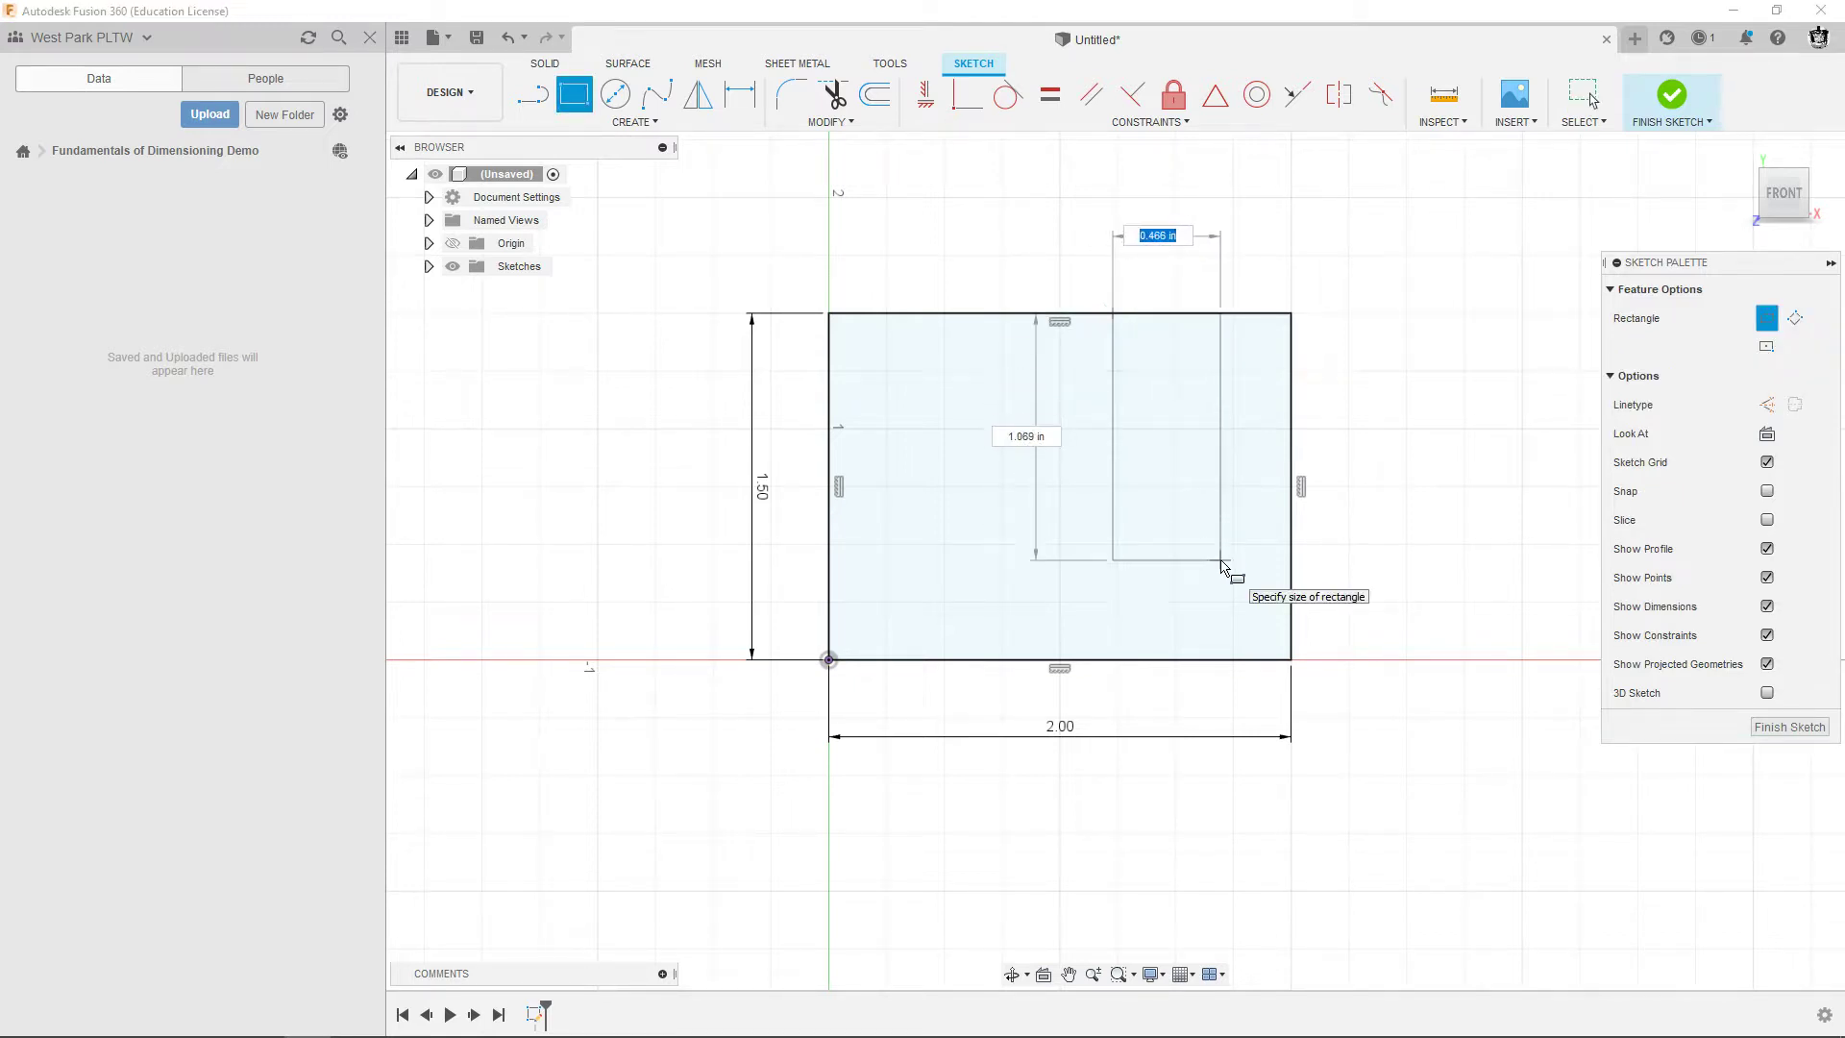
{"action": "type", "text": ".5"}
{"action": "key", "text": "Tab"}
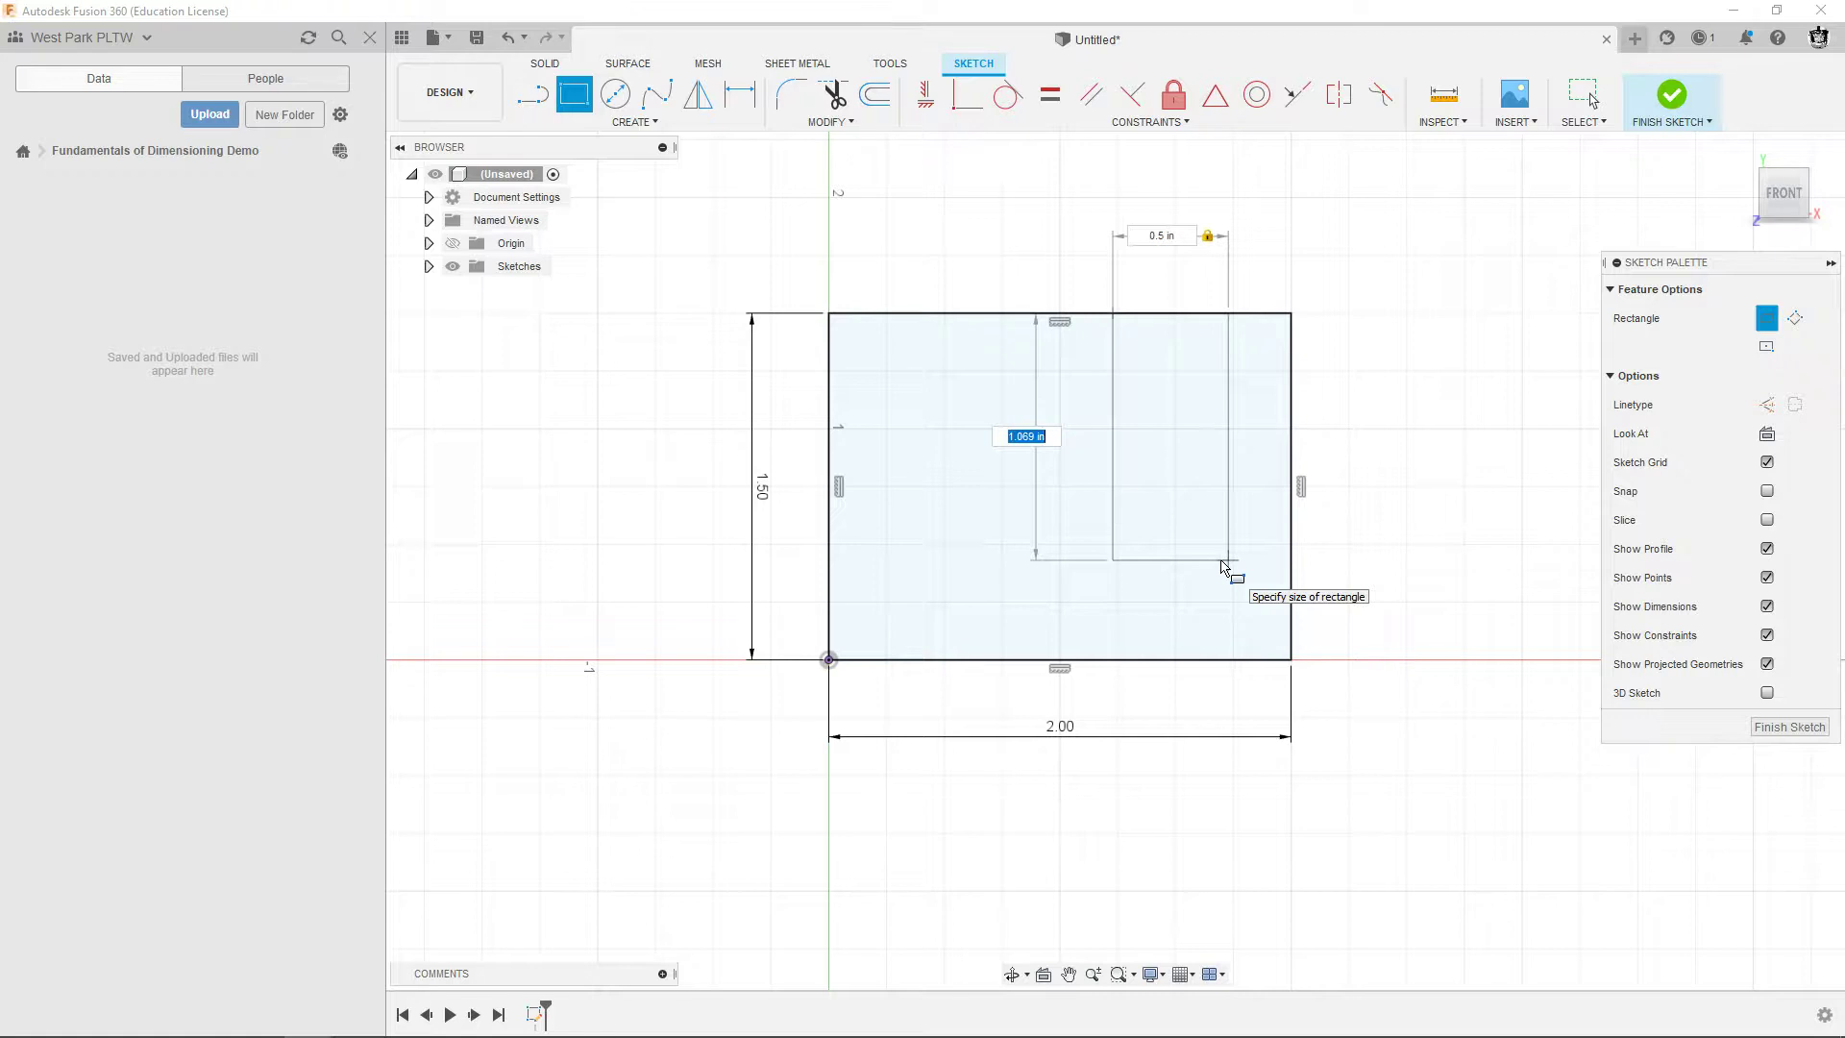
{"action": "type", "text": "1"}
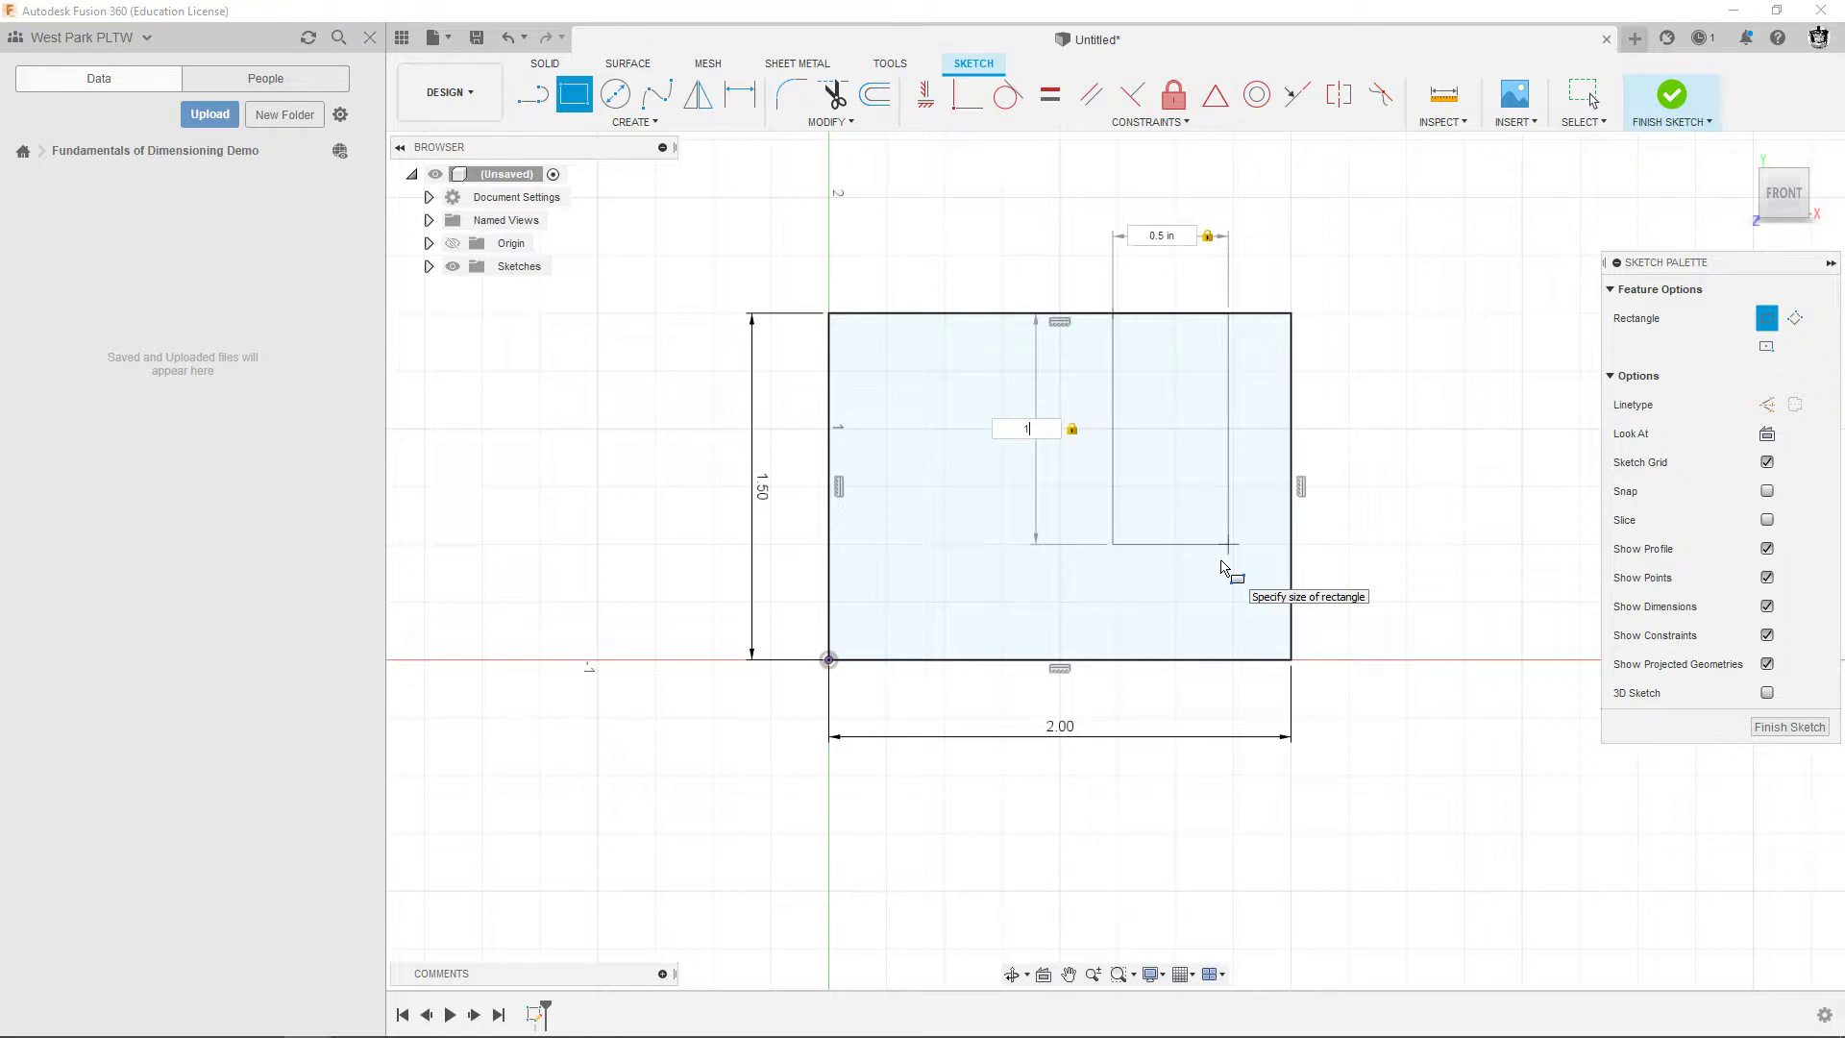
{"action": "key", "text": "Return"}
Dimension the small rectangle 1.00 in from the outer rectangle's left corner.
{"action": "scroll", "coordinate": [1355, 539], "scroll_direction": "up", "scroll_amount": 1}
{"action": "middle_click_drag", "start_coordinate": [1359, 510], "coordinate": [1376, 531]}
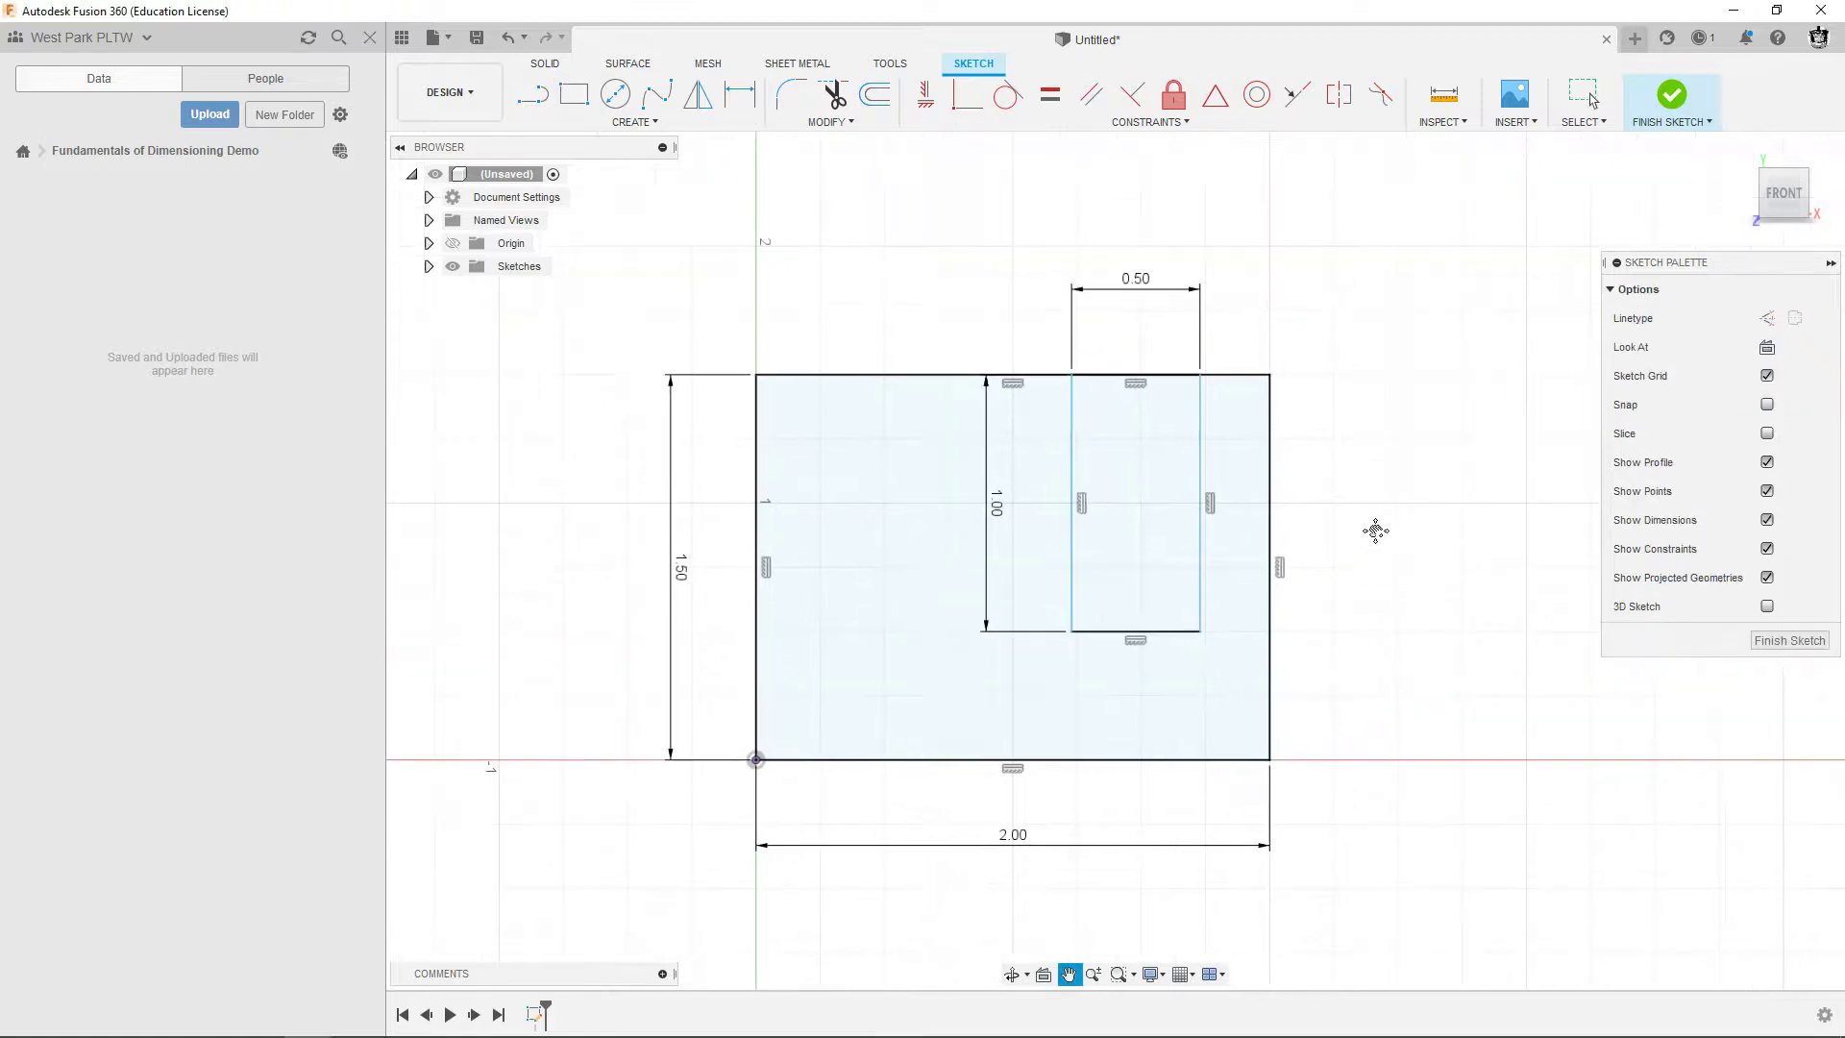
{"action": "scroll", "coordinate": [1382, 553], "scroll_direction": "up", "scroll_amount": 1}
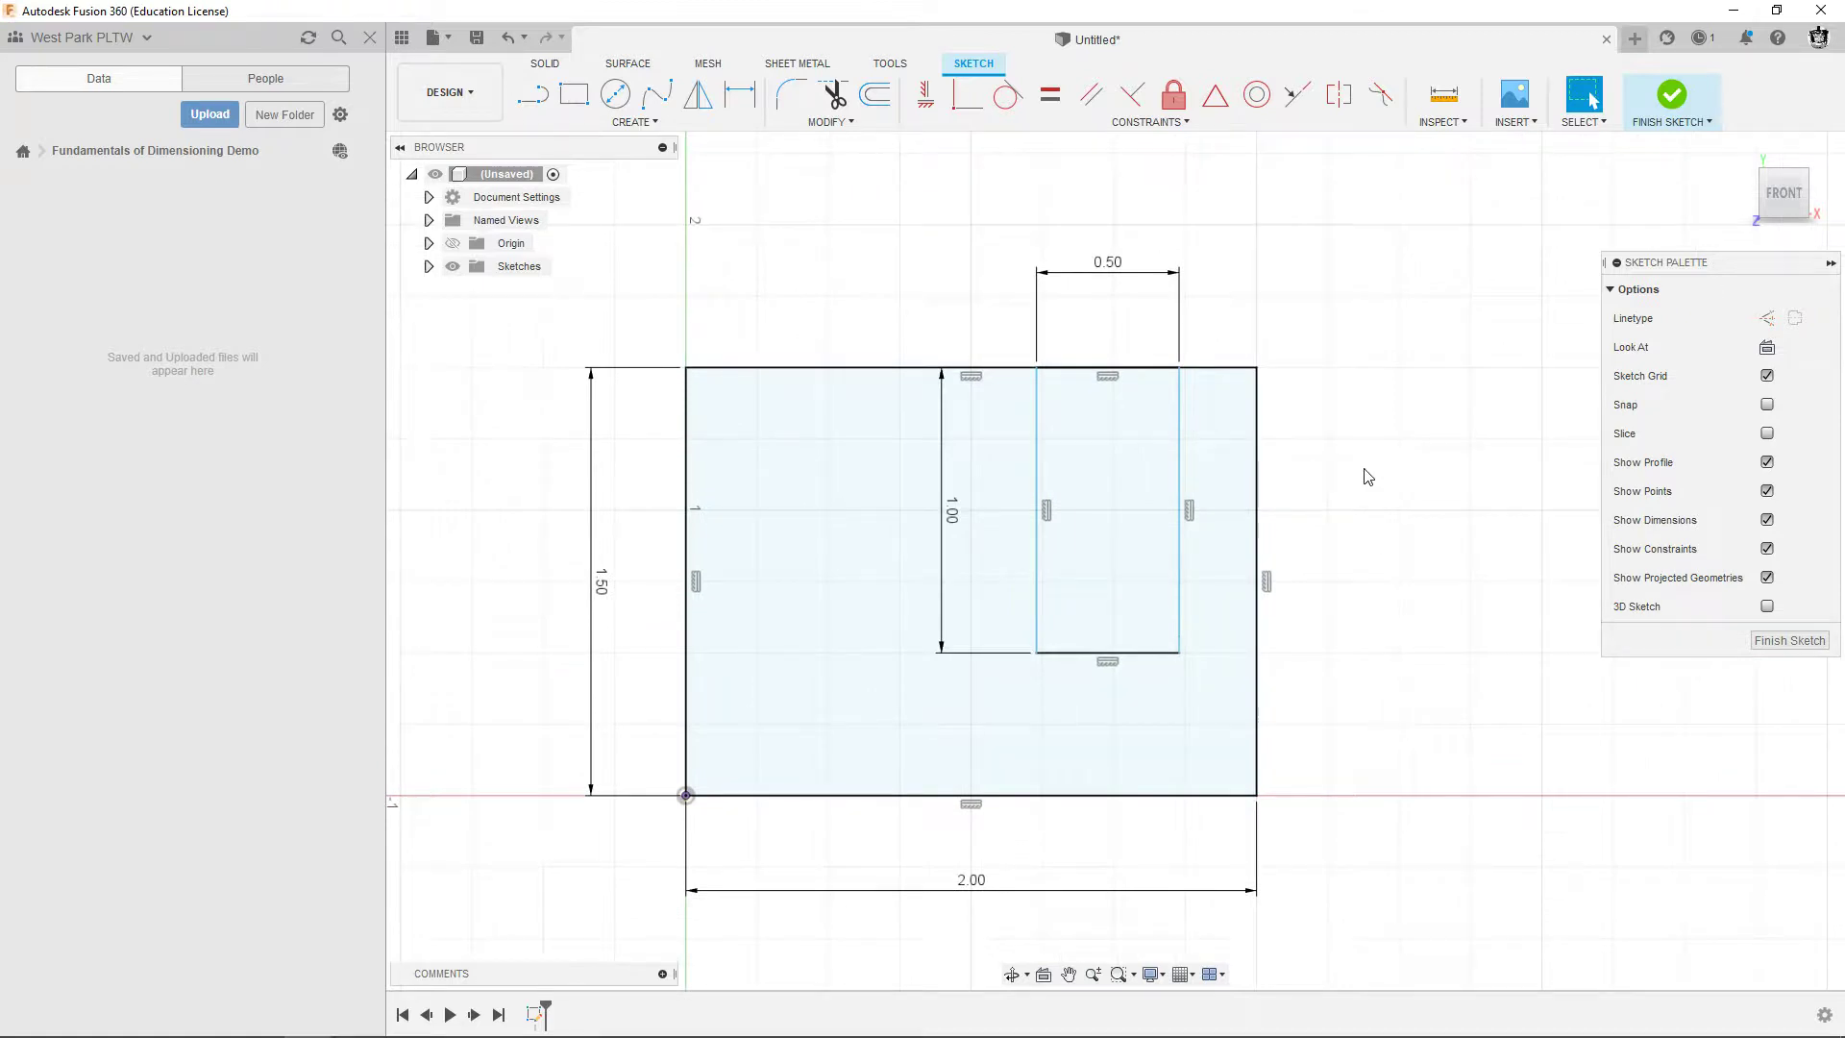
{"action": "key", "text": "d"}
{"action": "left_click", "coordinate": [1037, 368]}
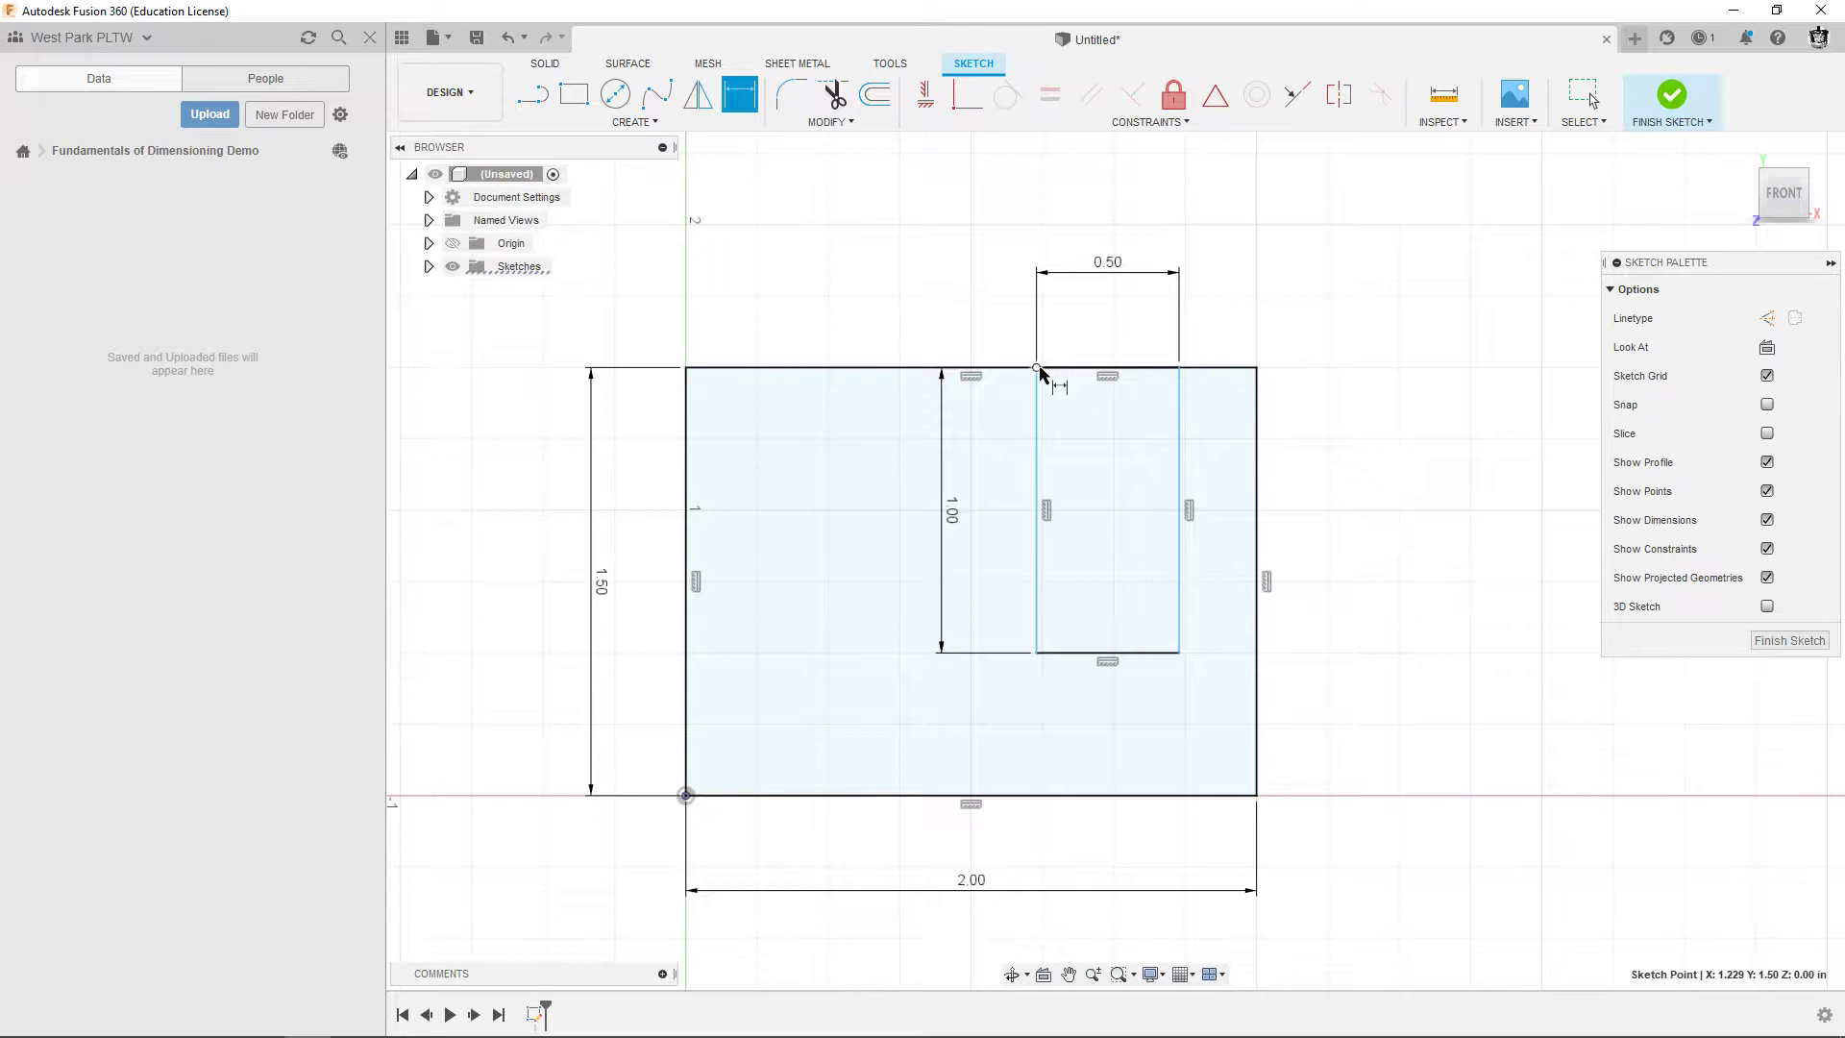
{"action": "left_click", "coordinate": [686, 368]}
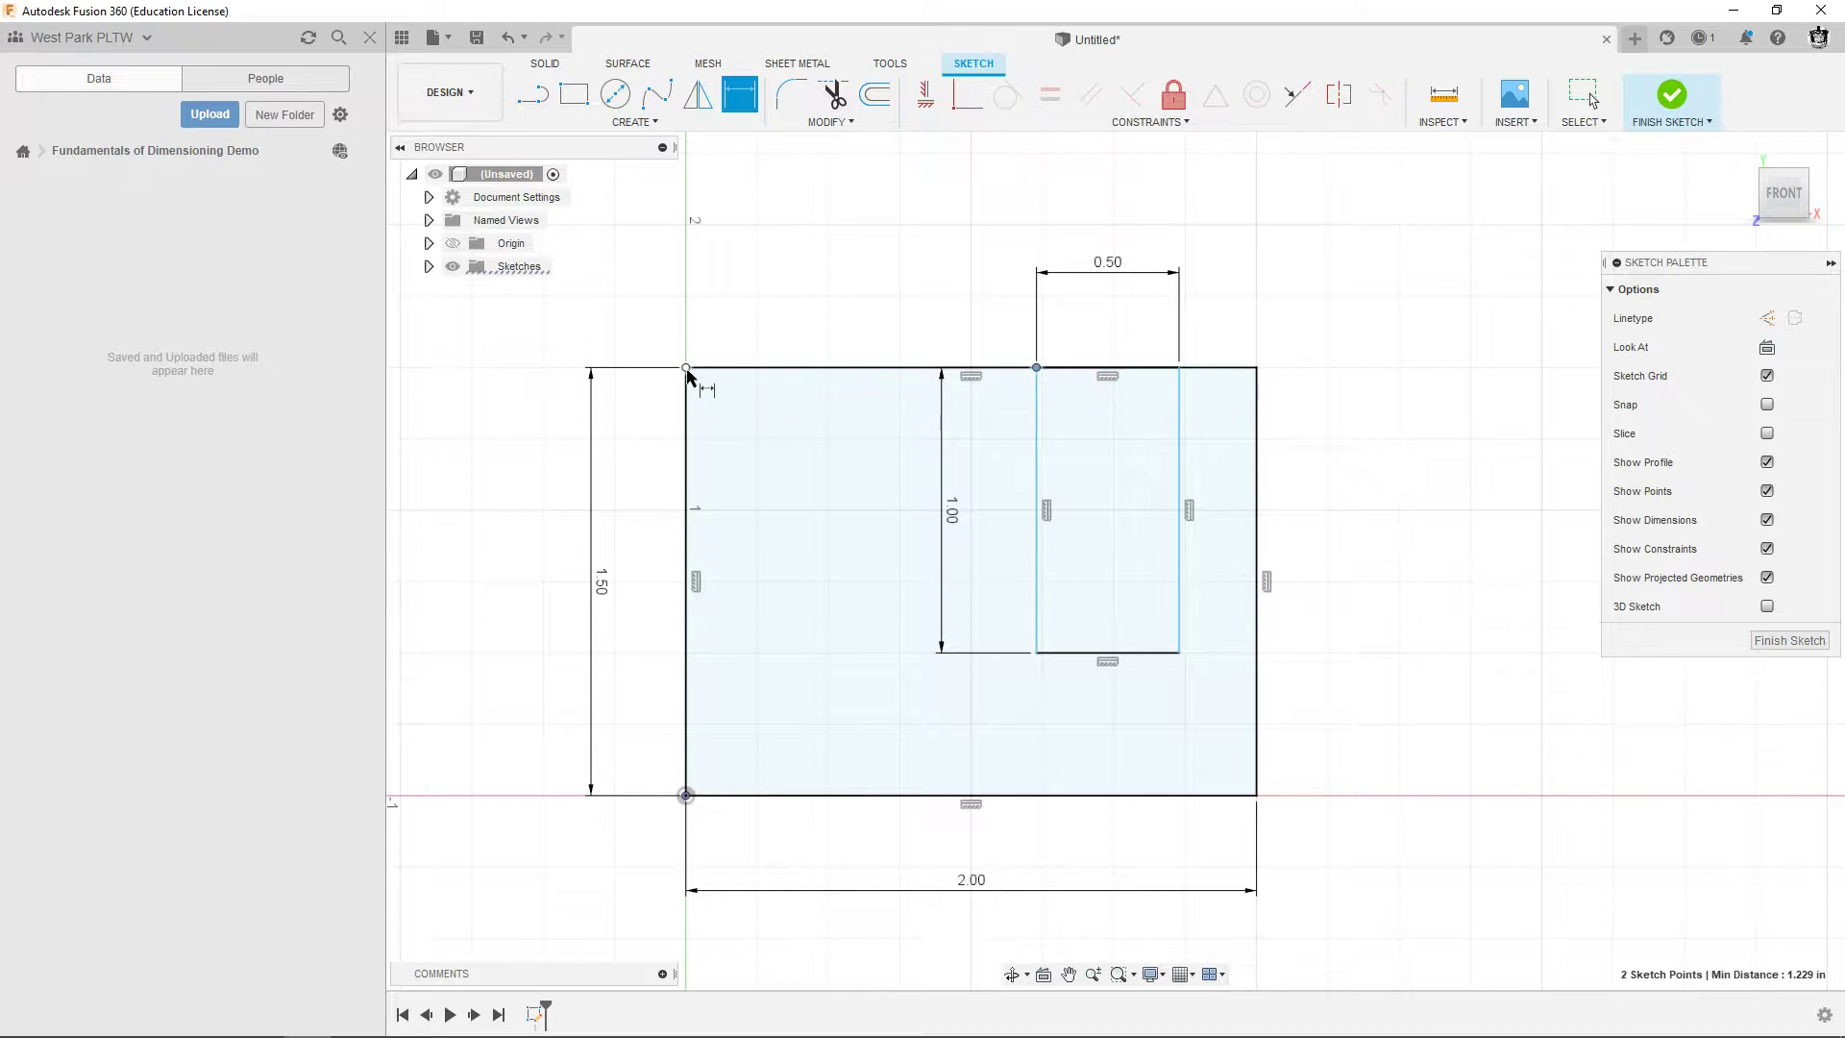
{"action": "left_click", "coordinate": [876, 285]}
{"action": "type", "text": "1"}
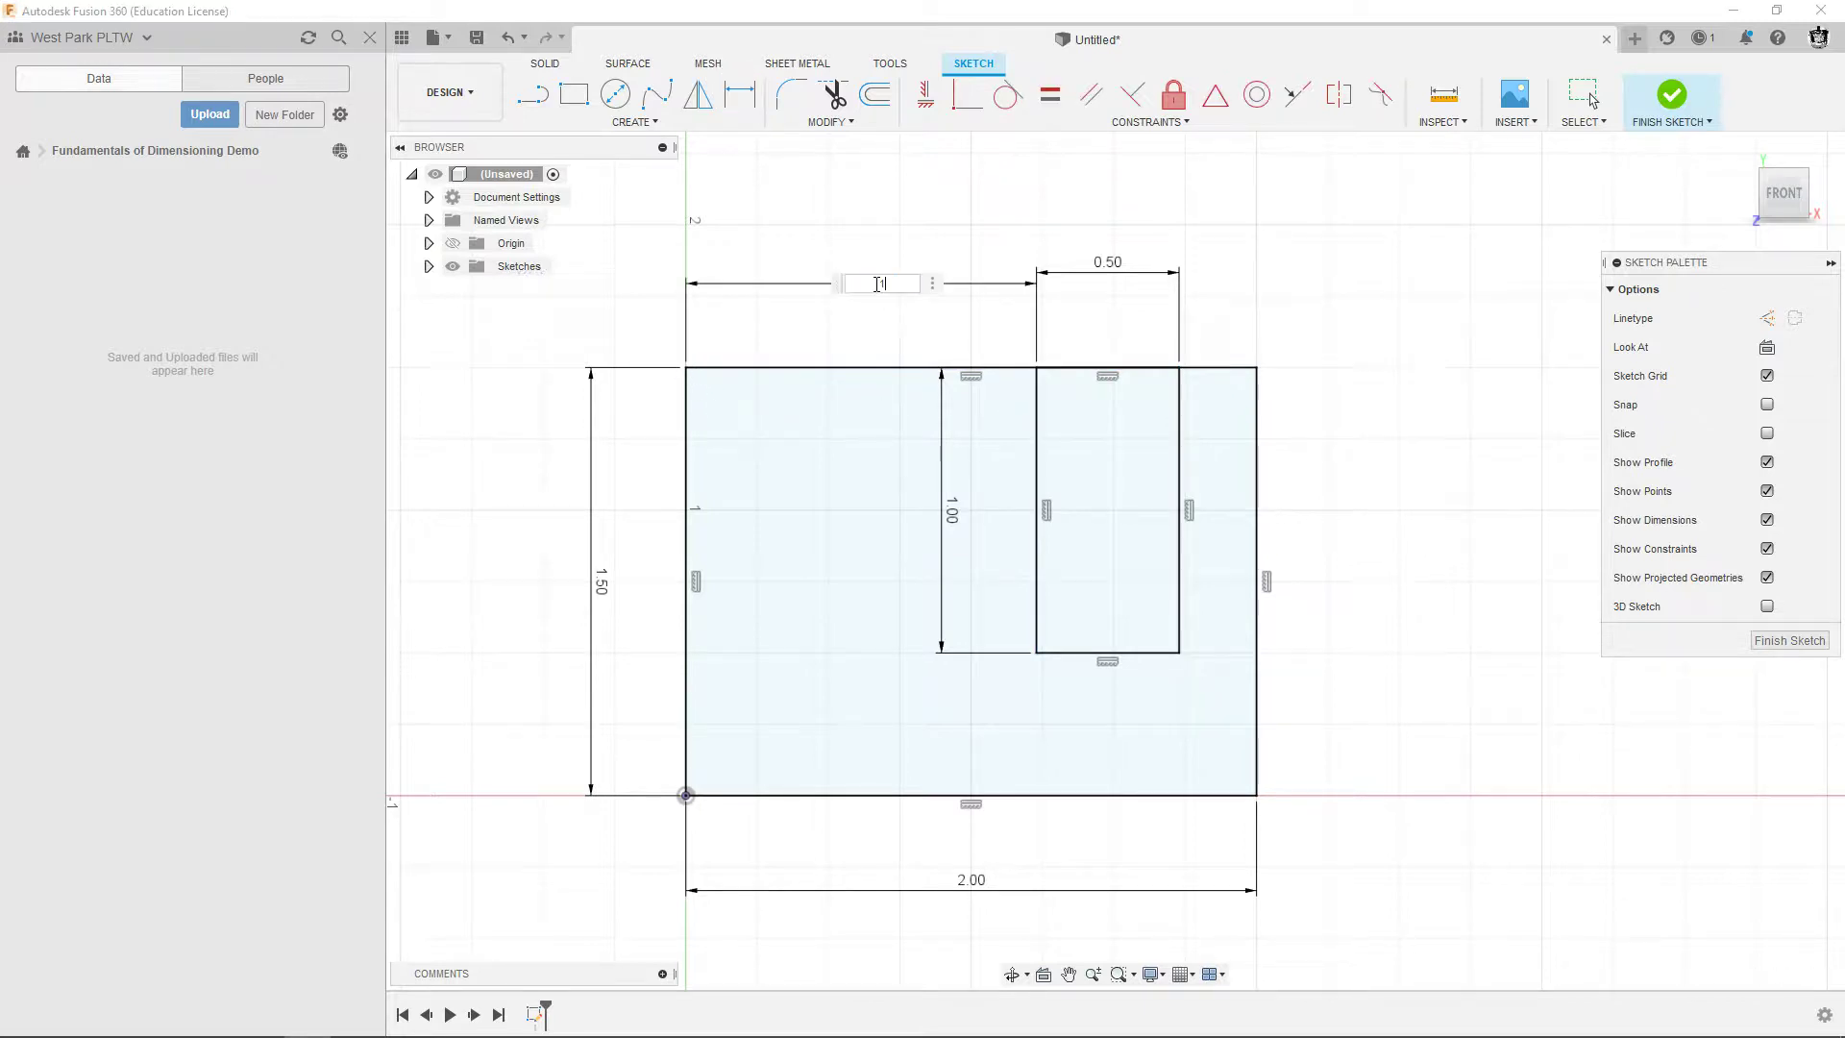
{"action": "key", "text": "Return"}
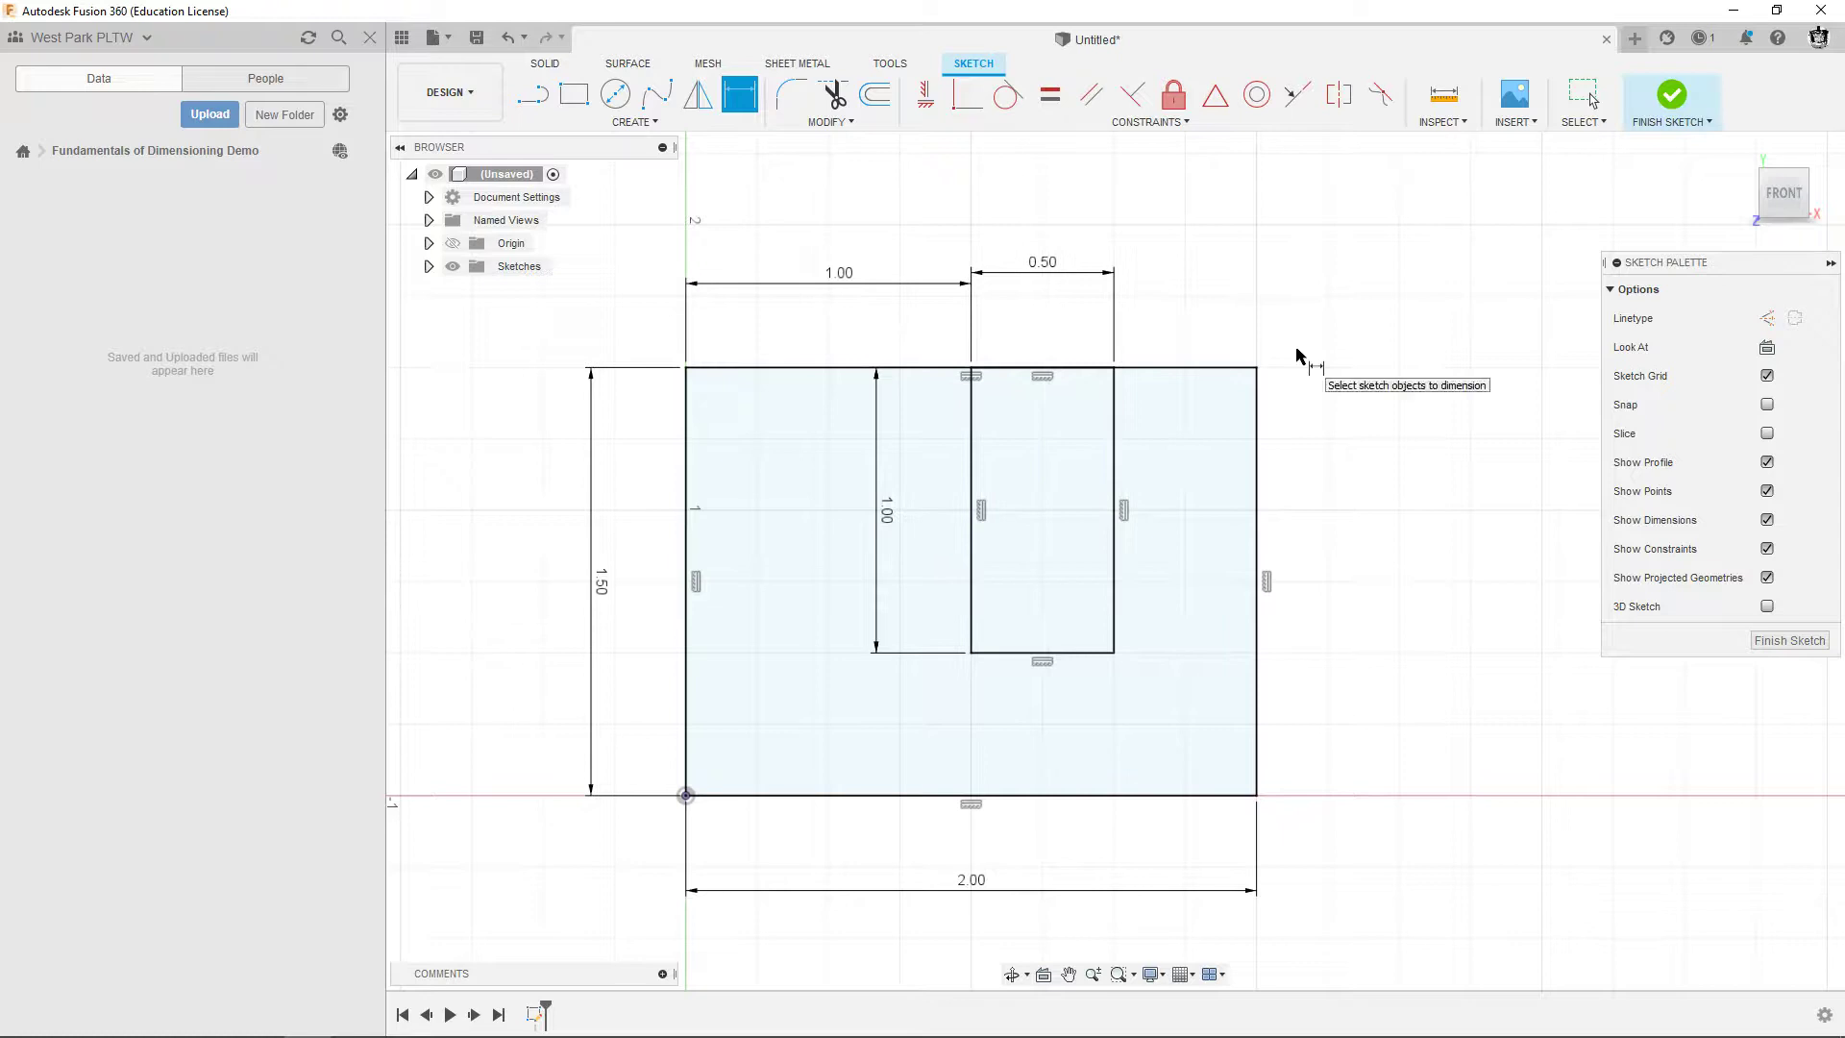
Finish the sketch and extrude the outer U-shaped profile 0.75 in.
{"action": "left_click", "coordinate": [1673, 102]}
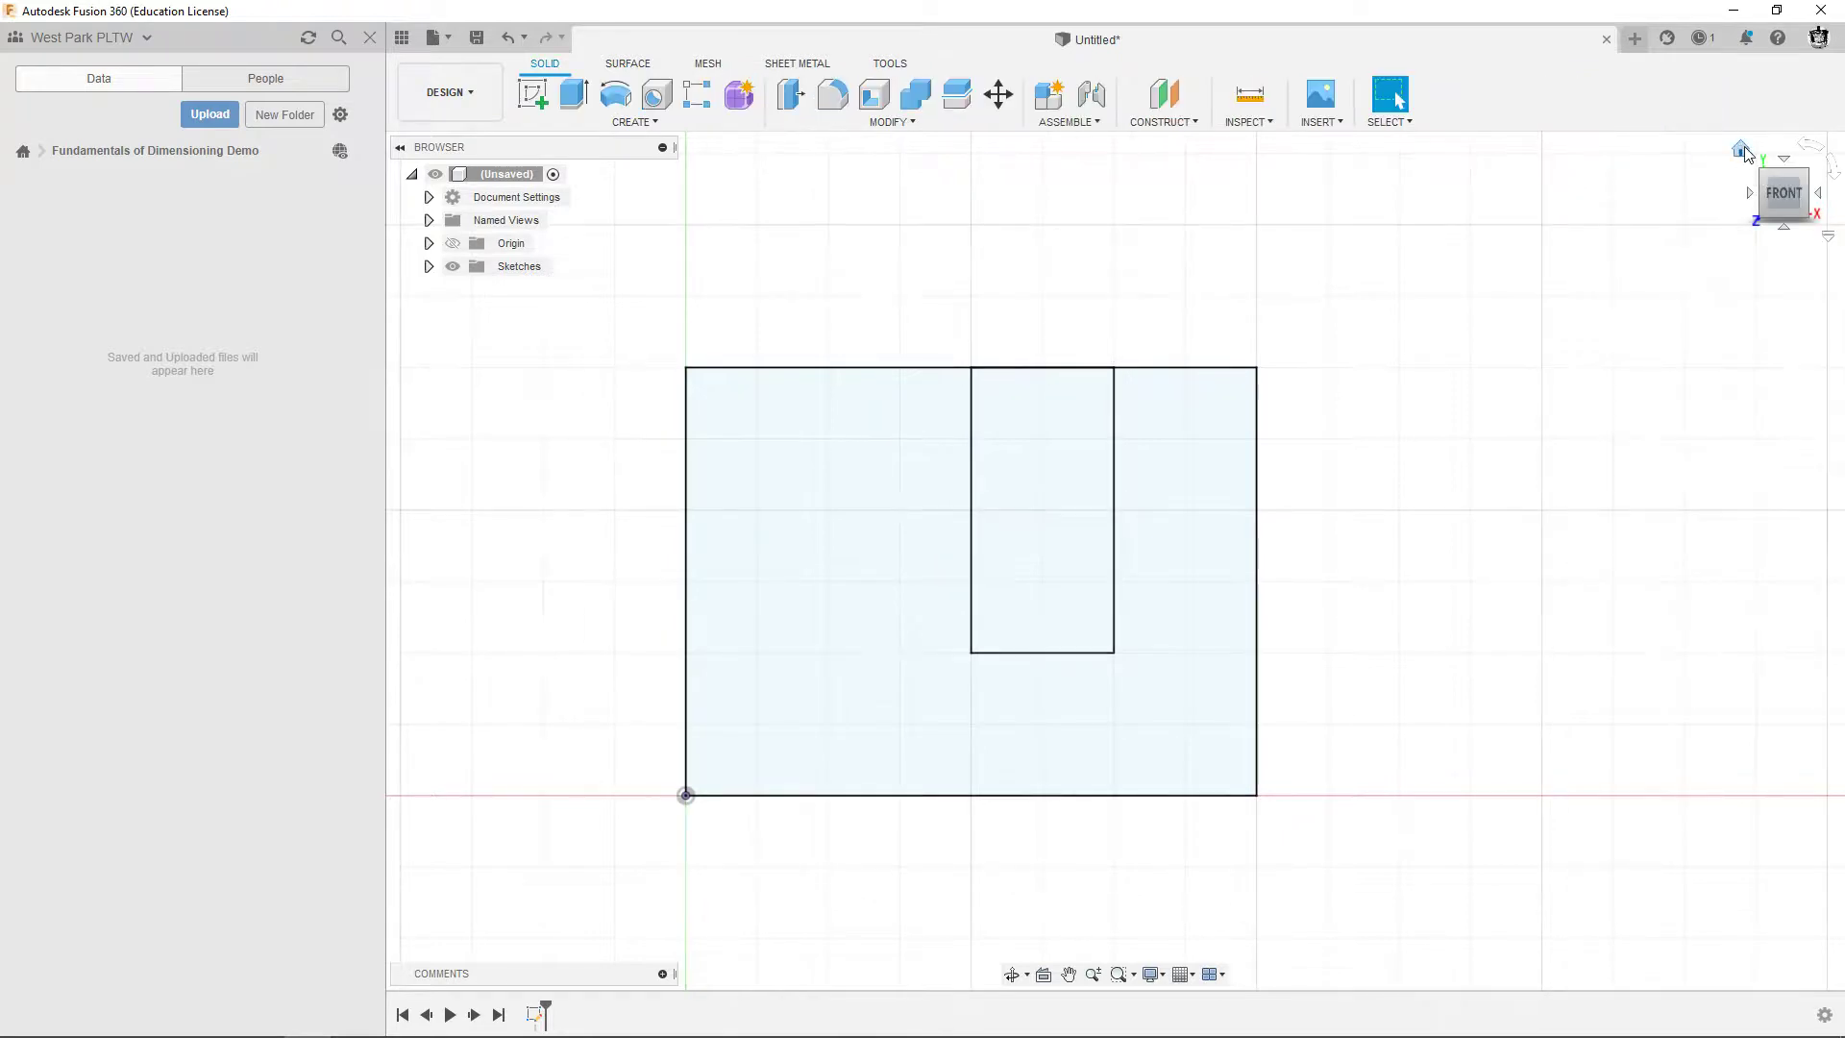
{"action": "left_click", "coordinate": [1742, 151]}
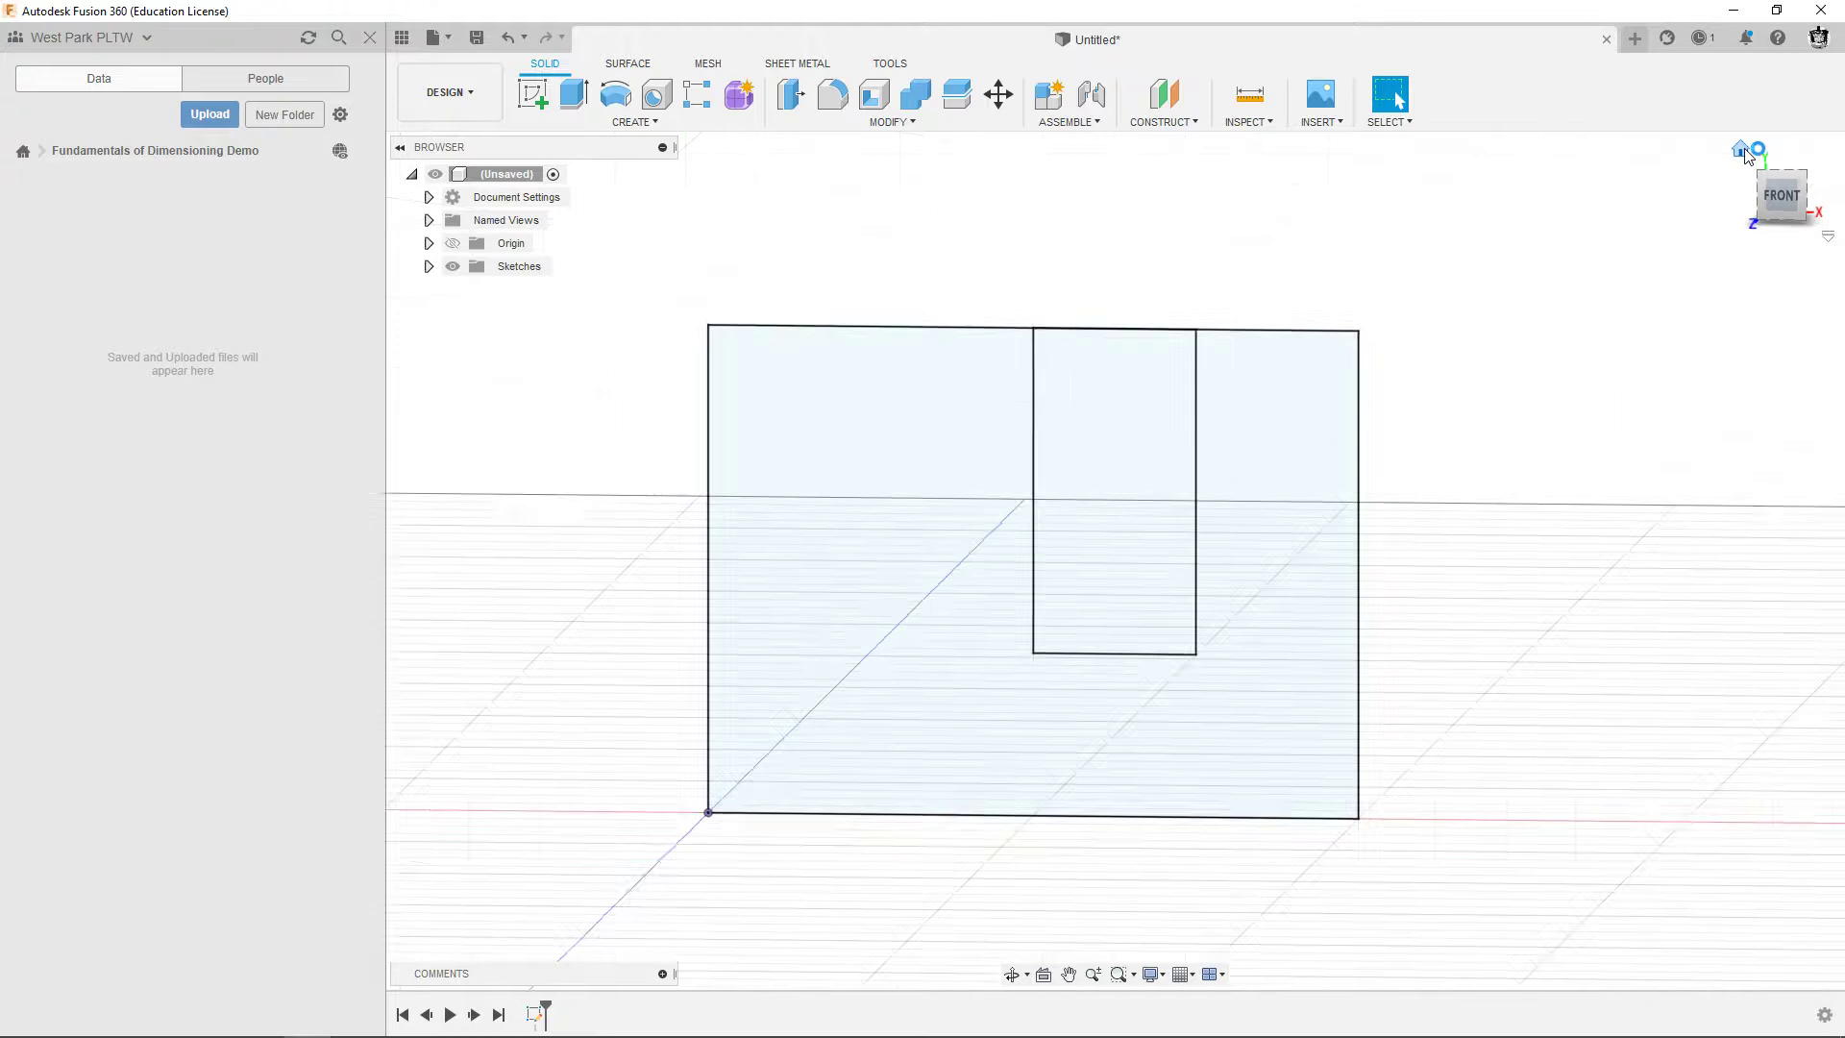
{"action": "left_click", "coordinate": [573, 93]}
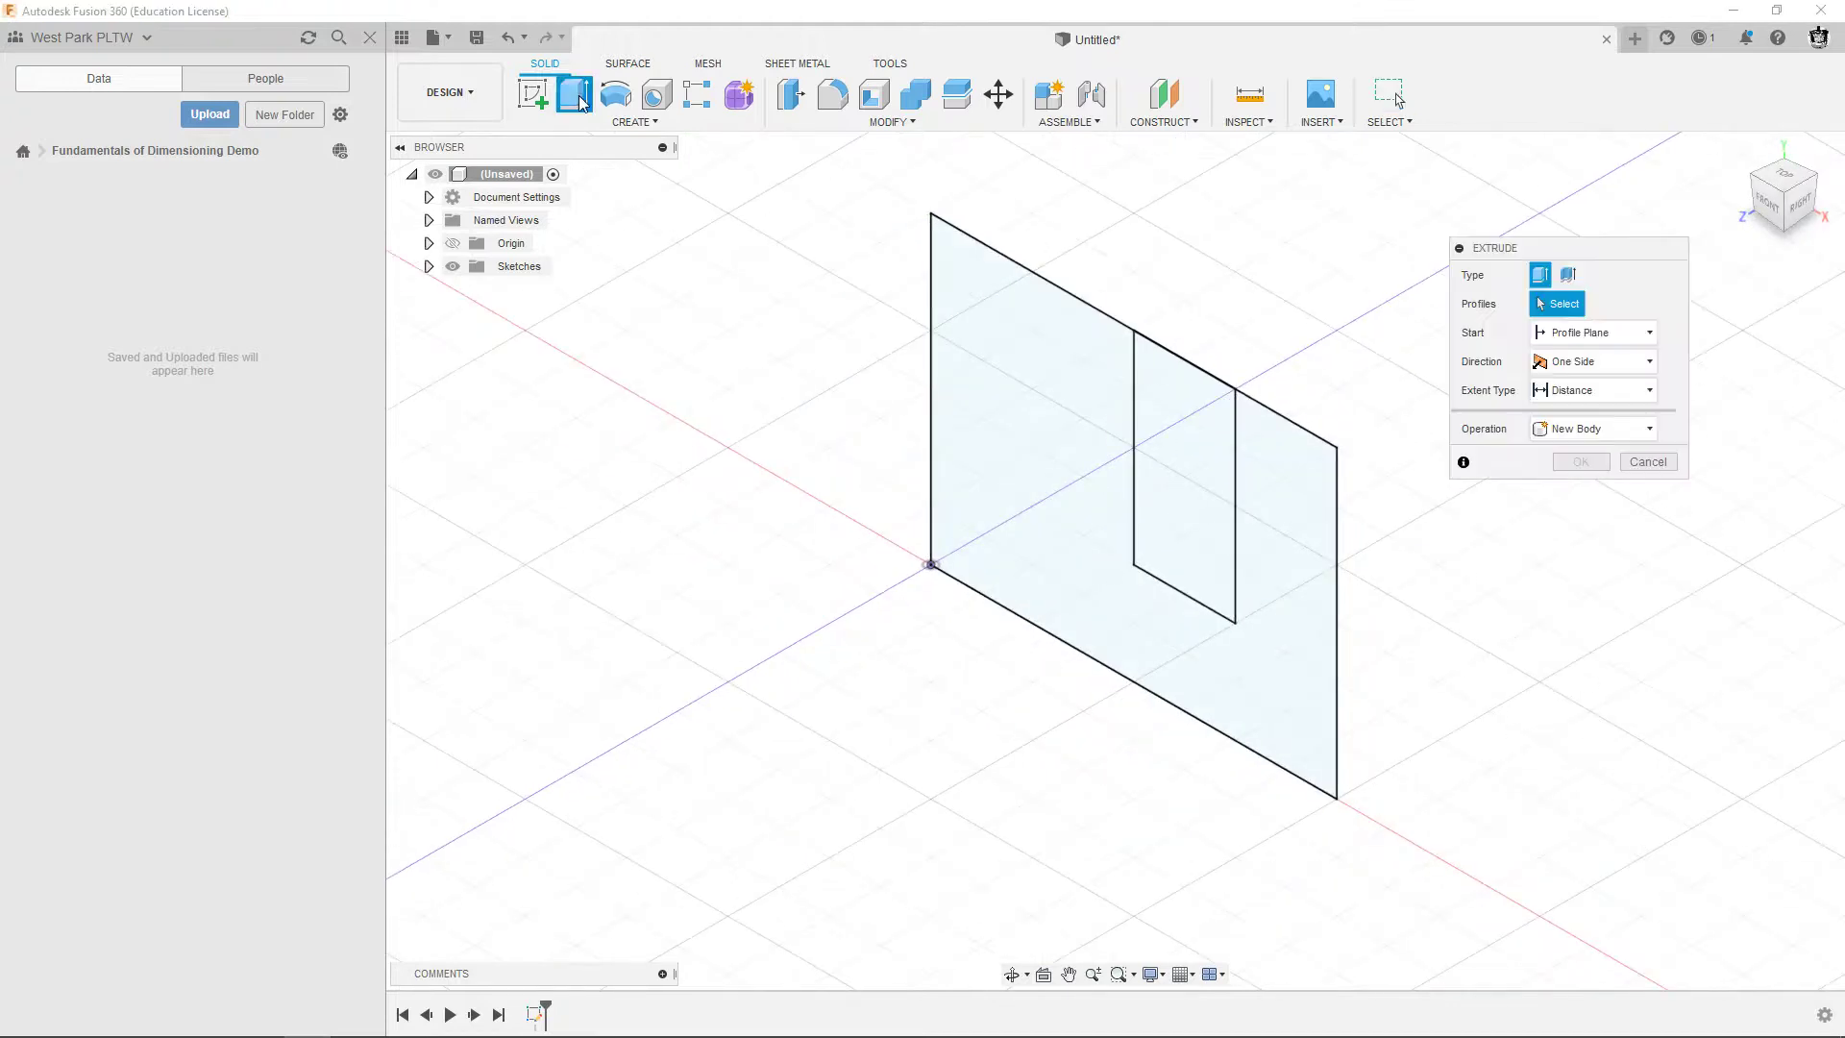
{"action": "left_click", "coordinate": [1005, 415]}
{"action": "key", "text": "alt+Tab"}
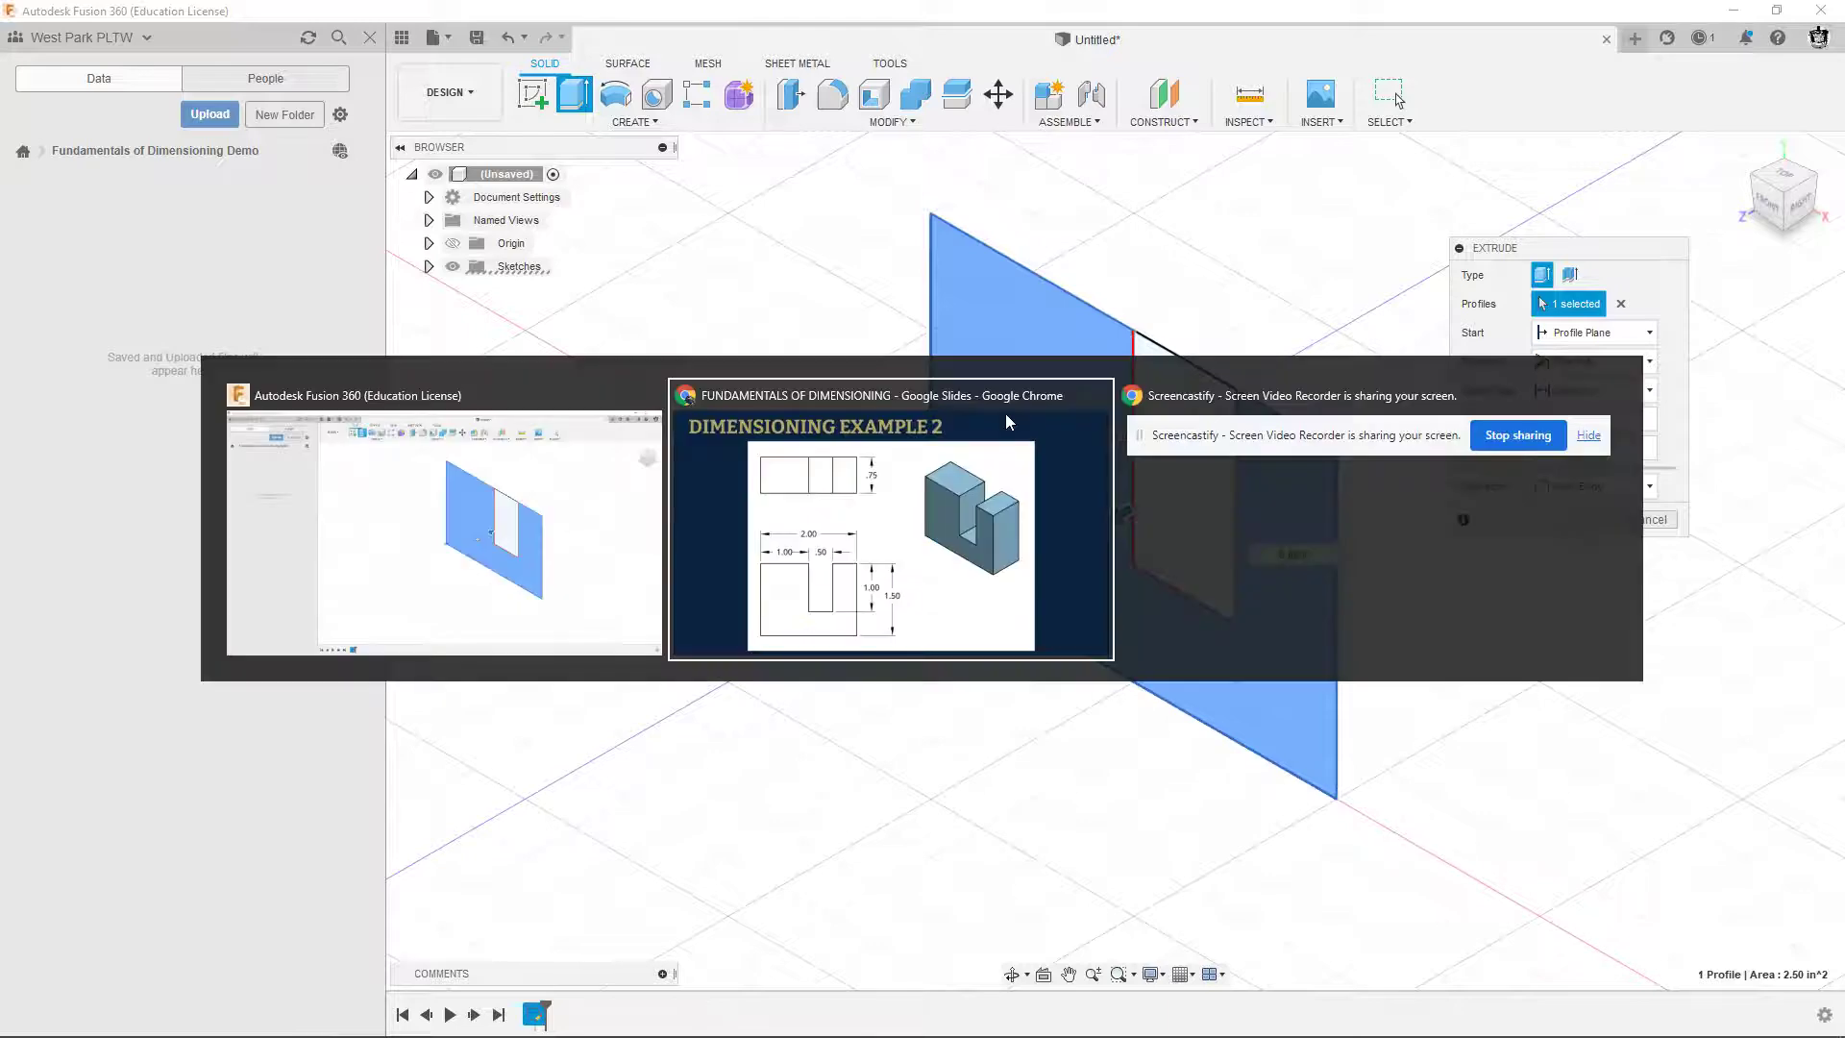
{"action": "key", "text": "alt+Tab"}
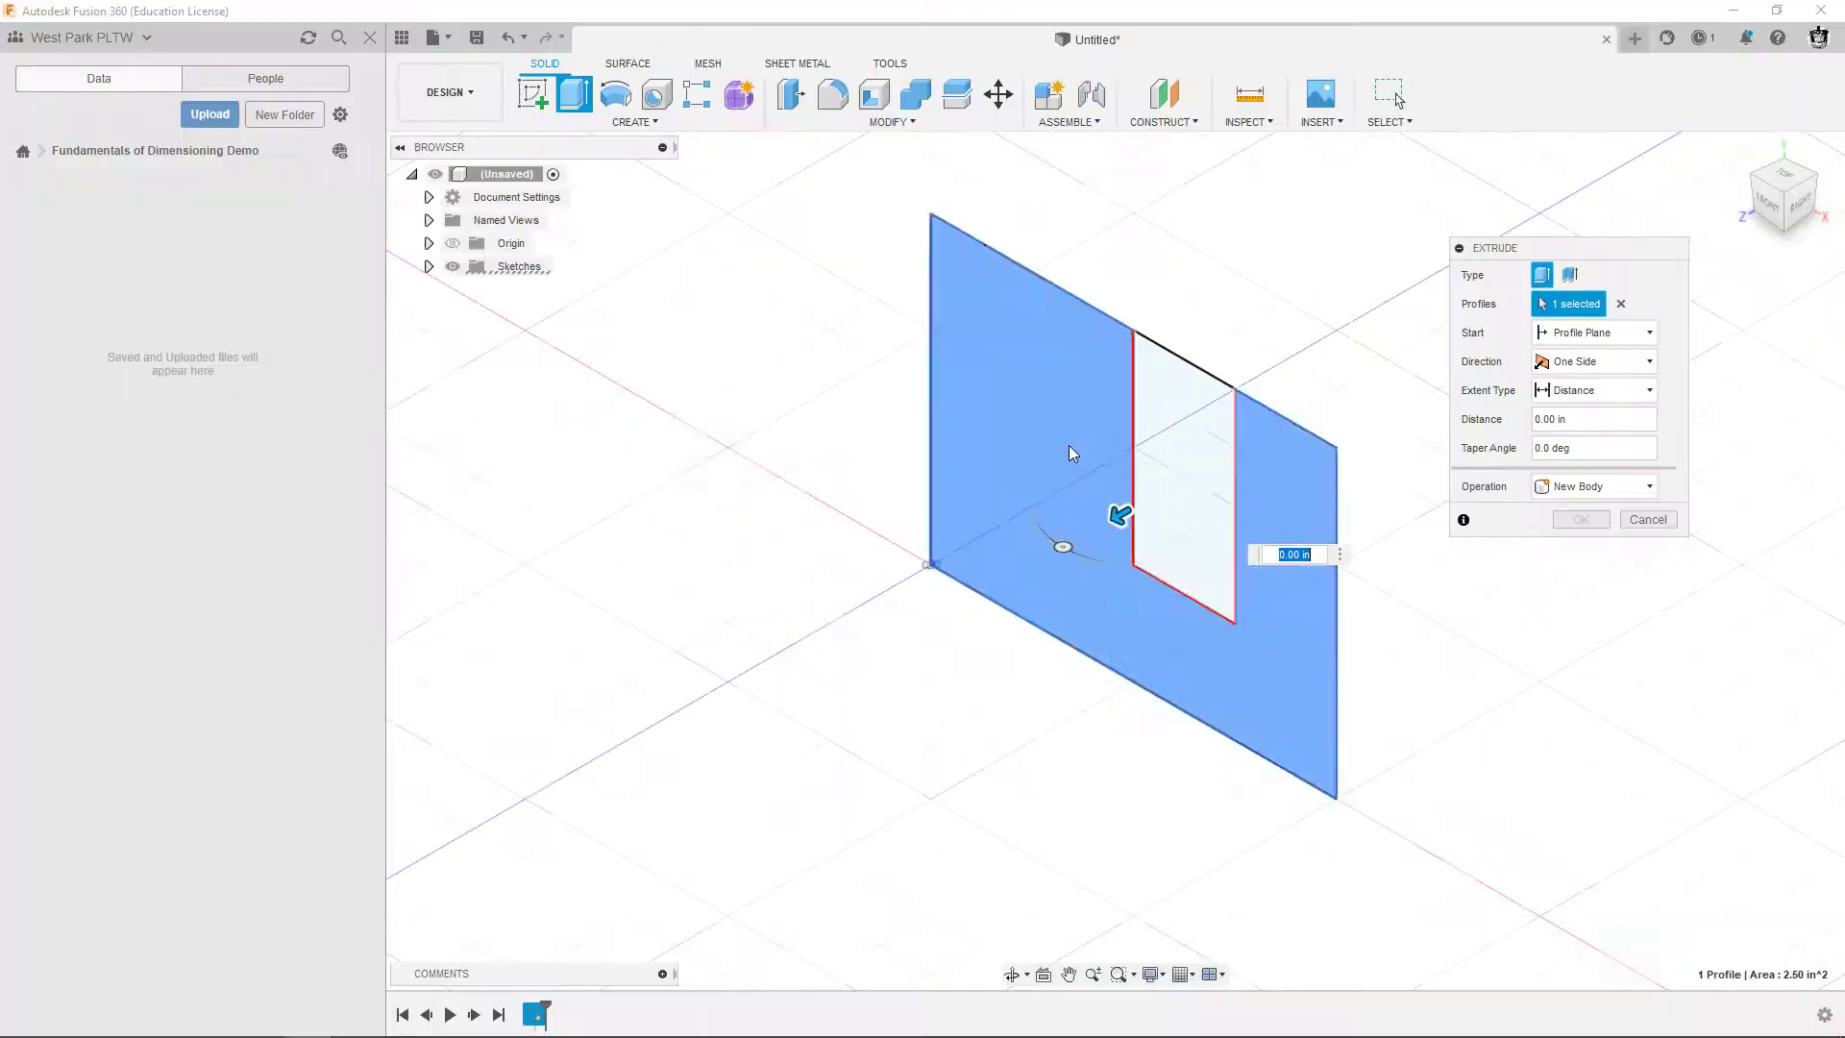
{"action": "type", "text": ".75"}
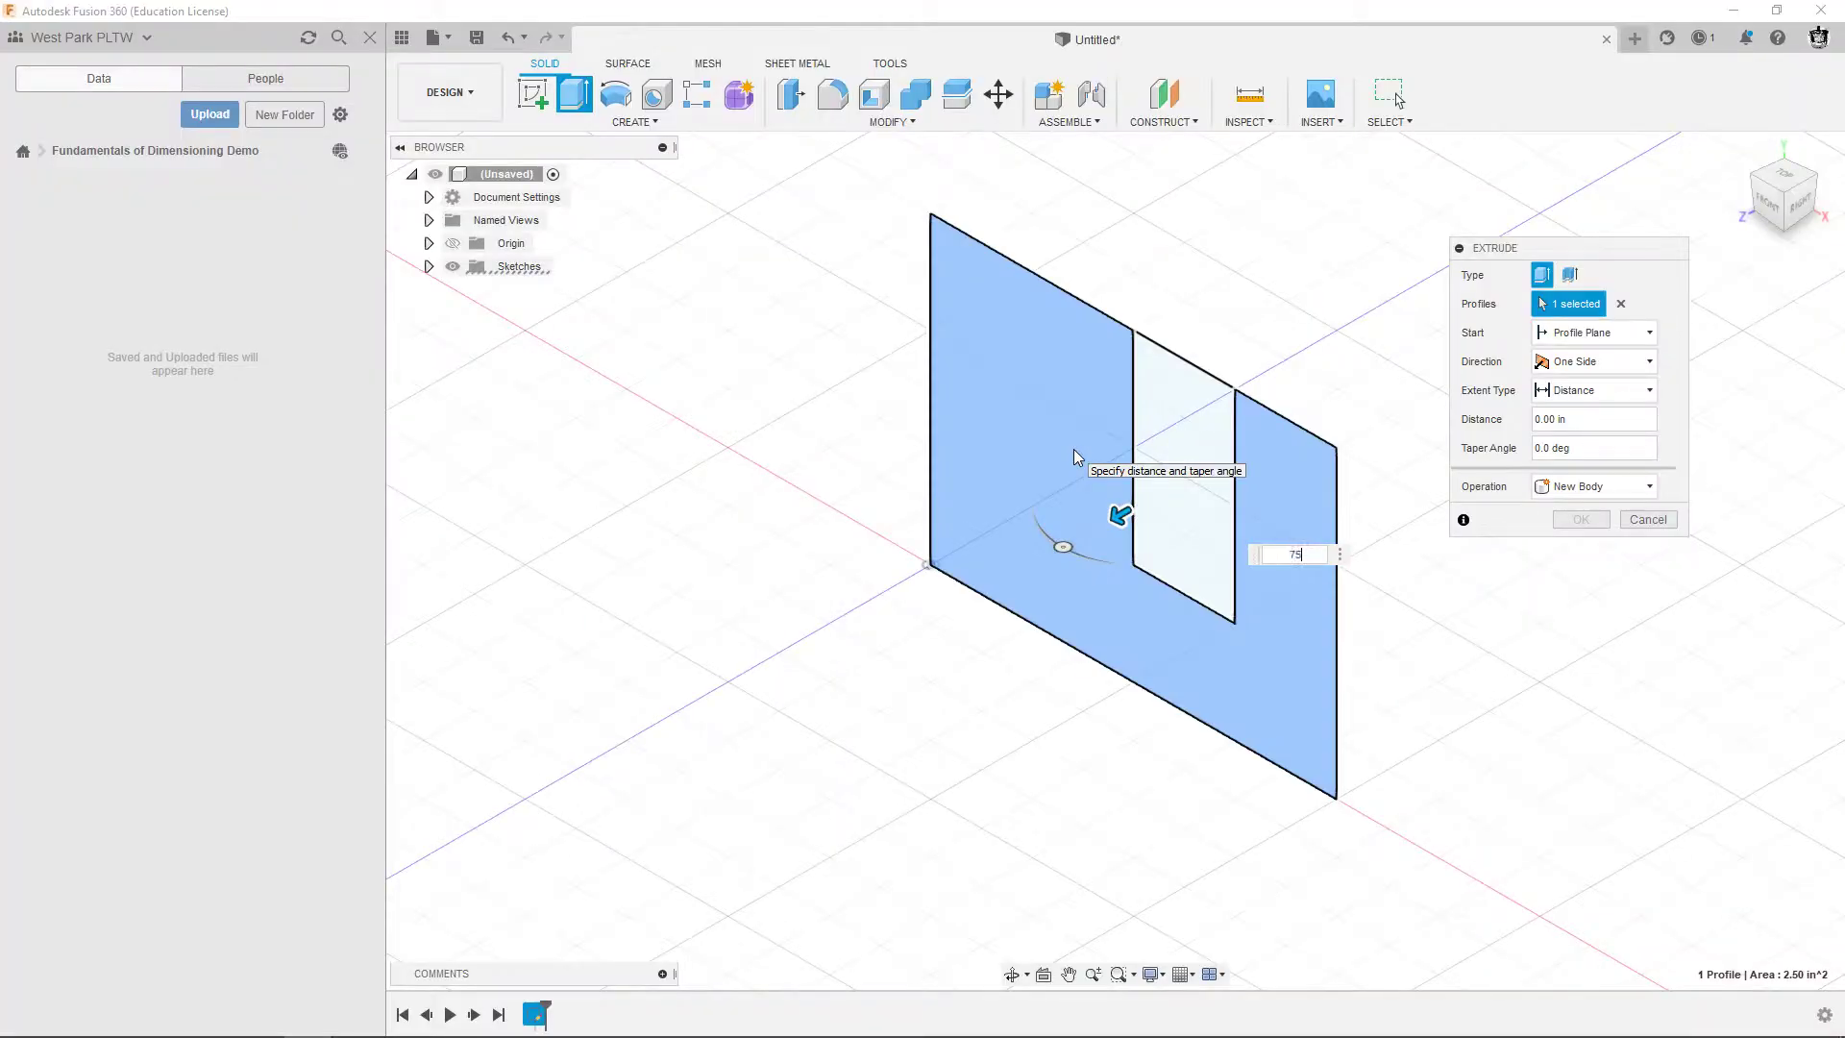
{"action": "key", "text": "Return"}
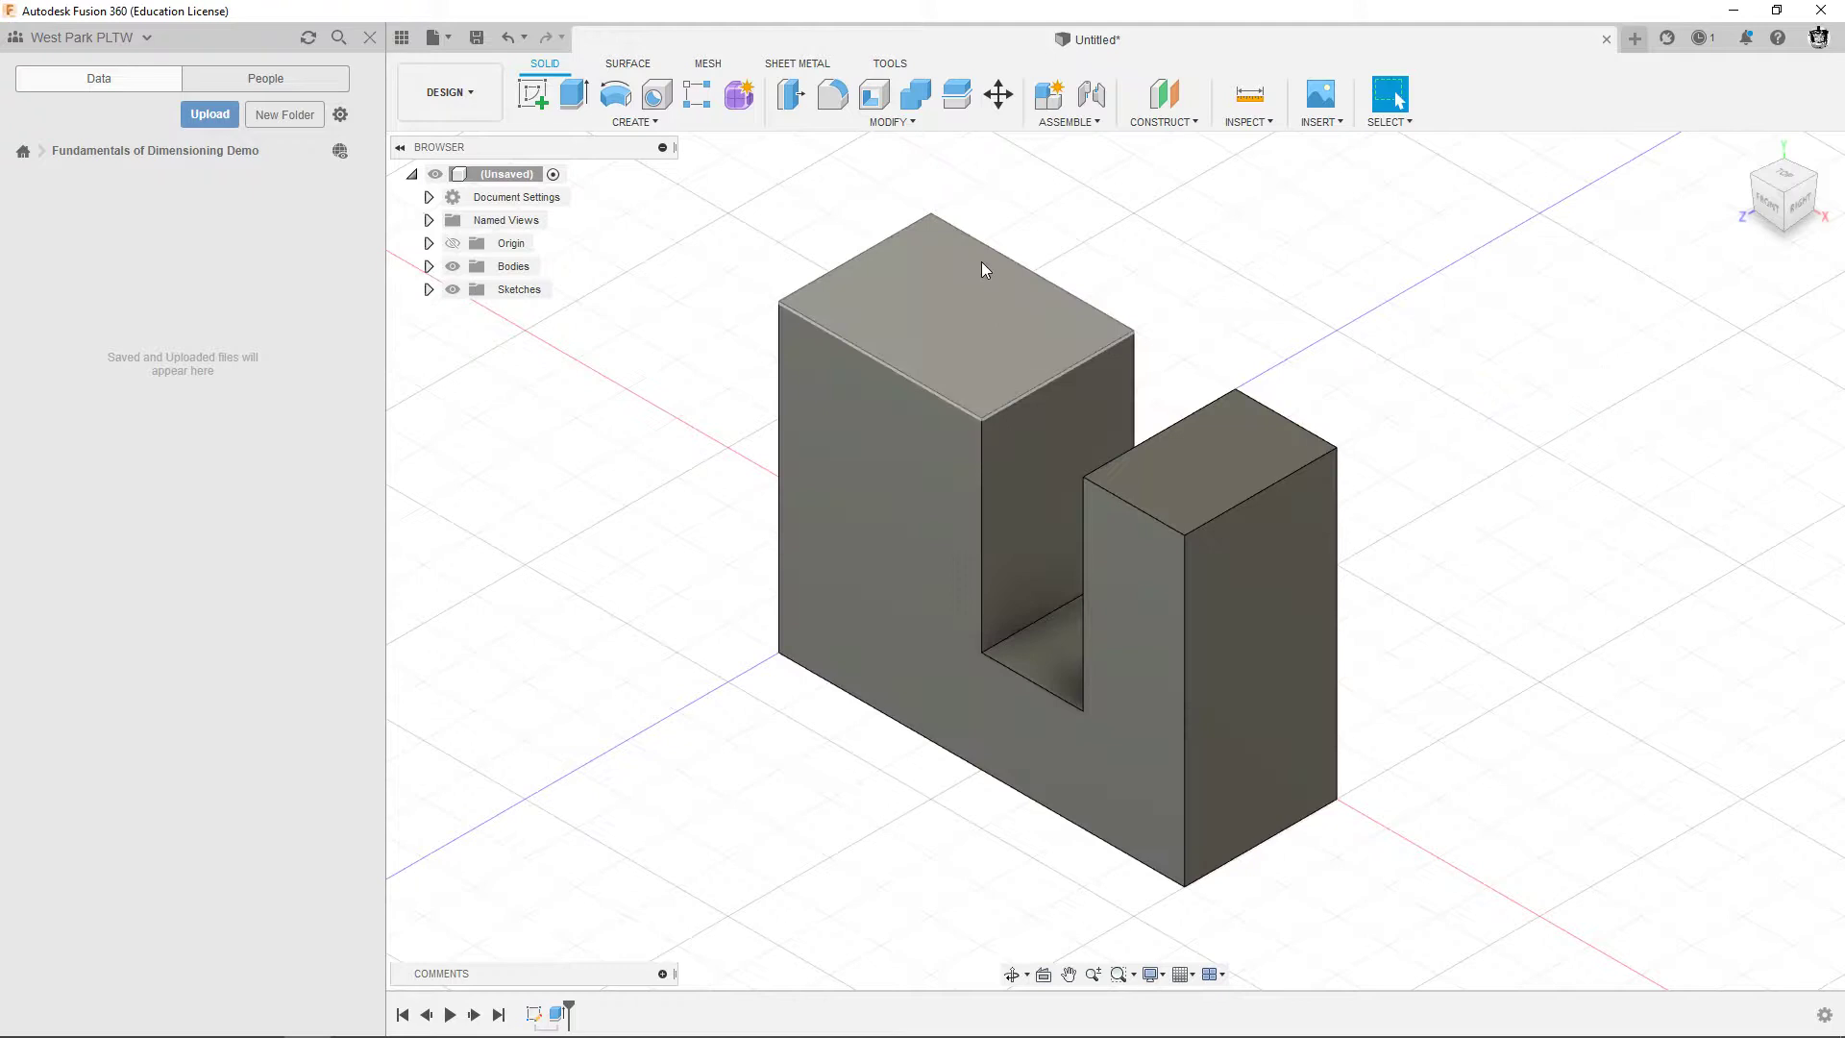
{"action": "key", "text": "alt+Tab"}
{"action": "key", "text": "alt+Tab"}
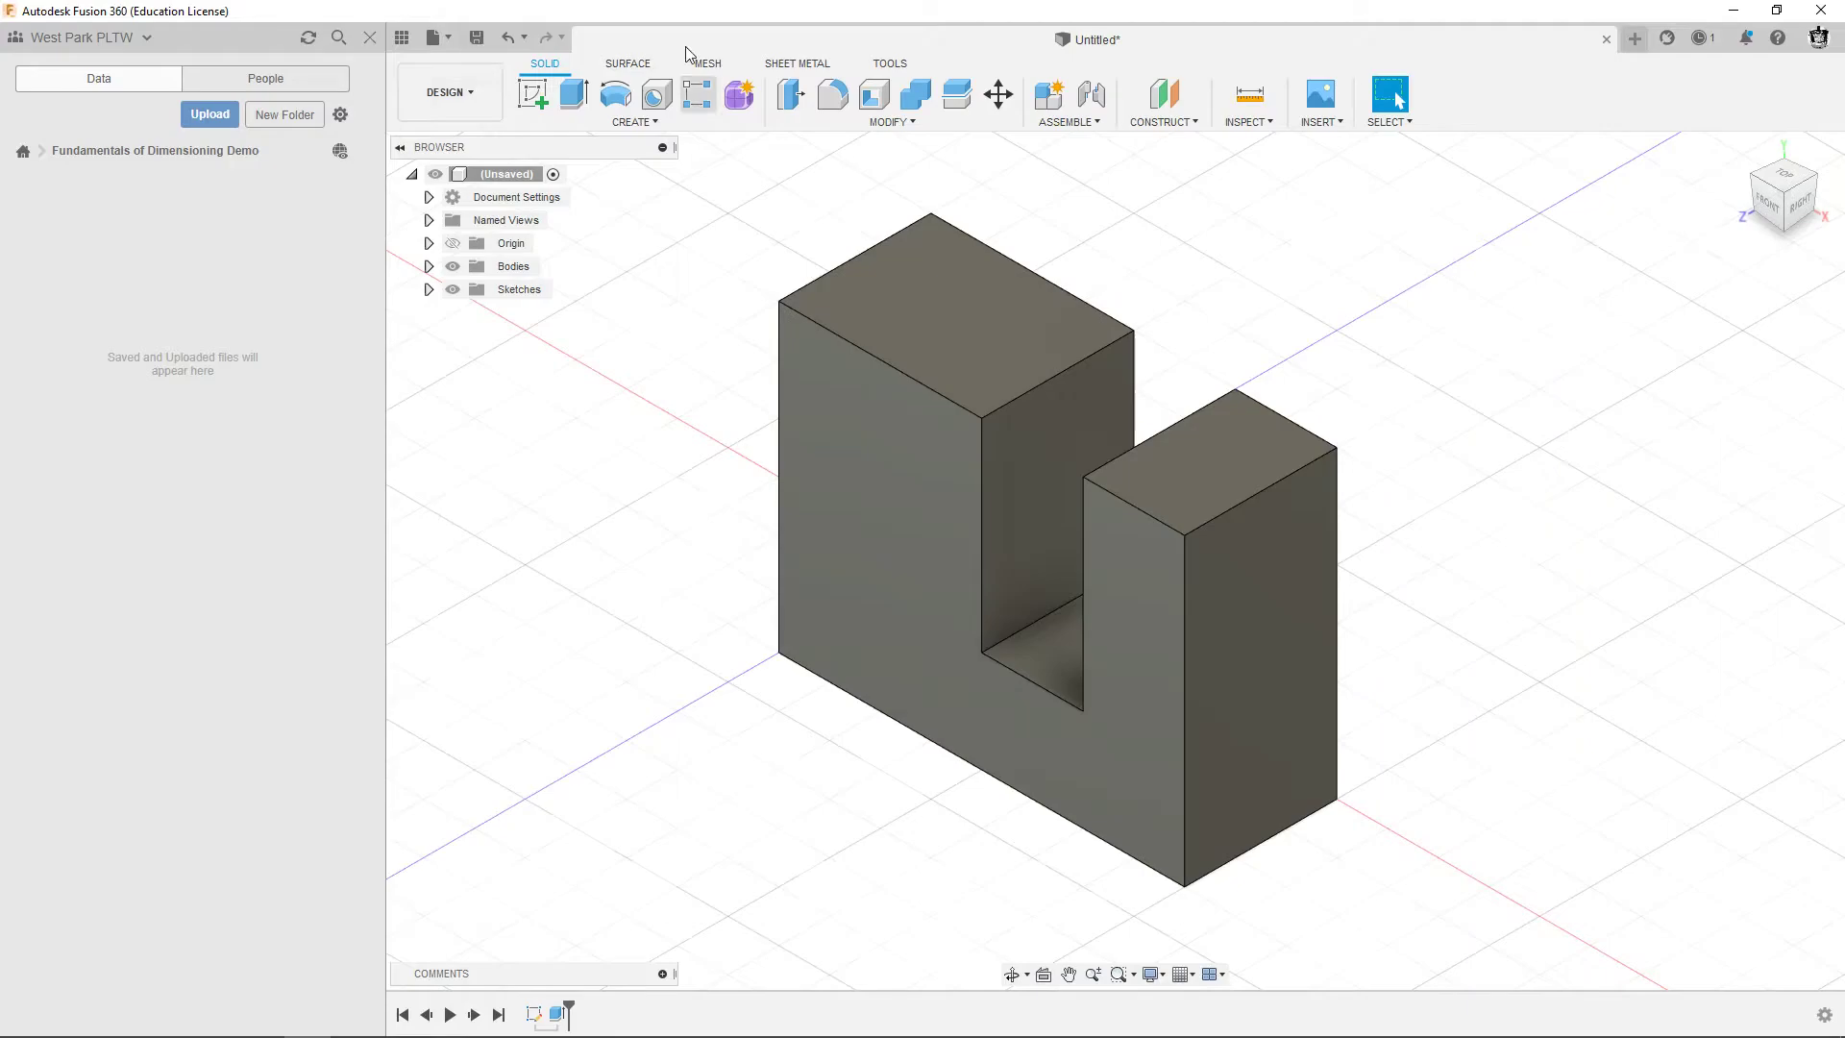
Save the design as 'Example 2' in the Fundamentals of Dimensioning Demo project.
{"action": "left_click", "coordinate": [476, 40]}
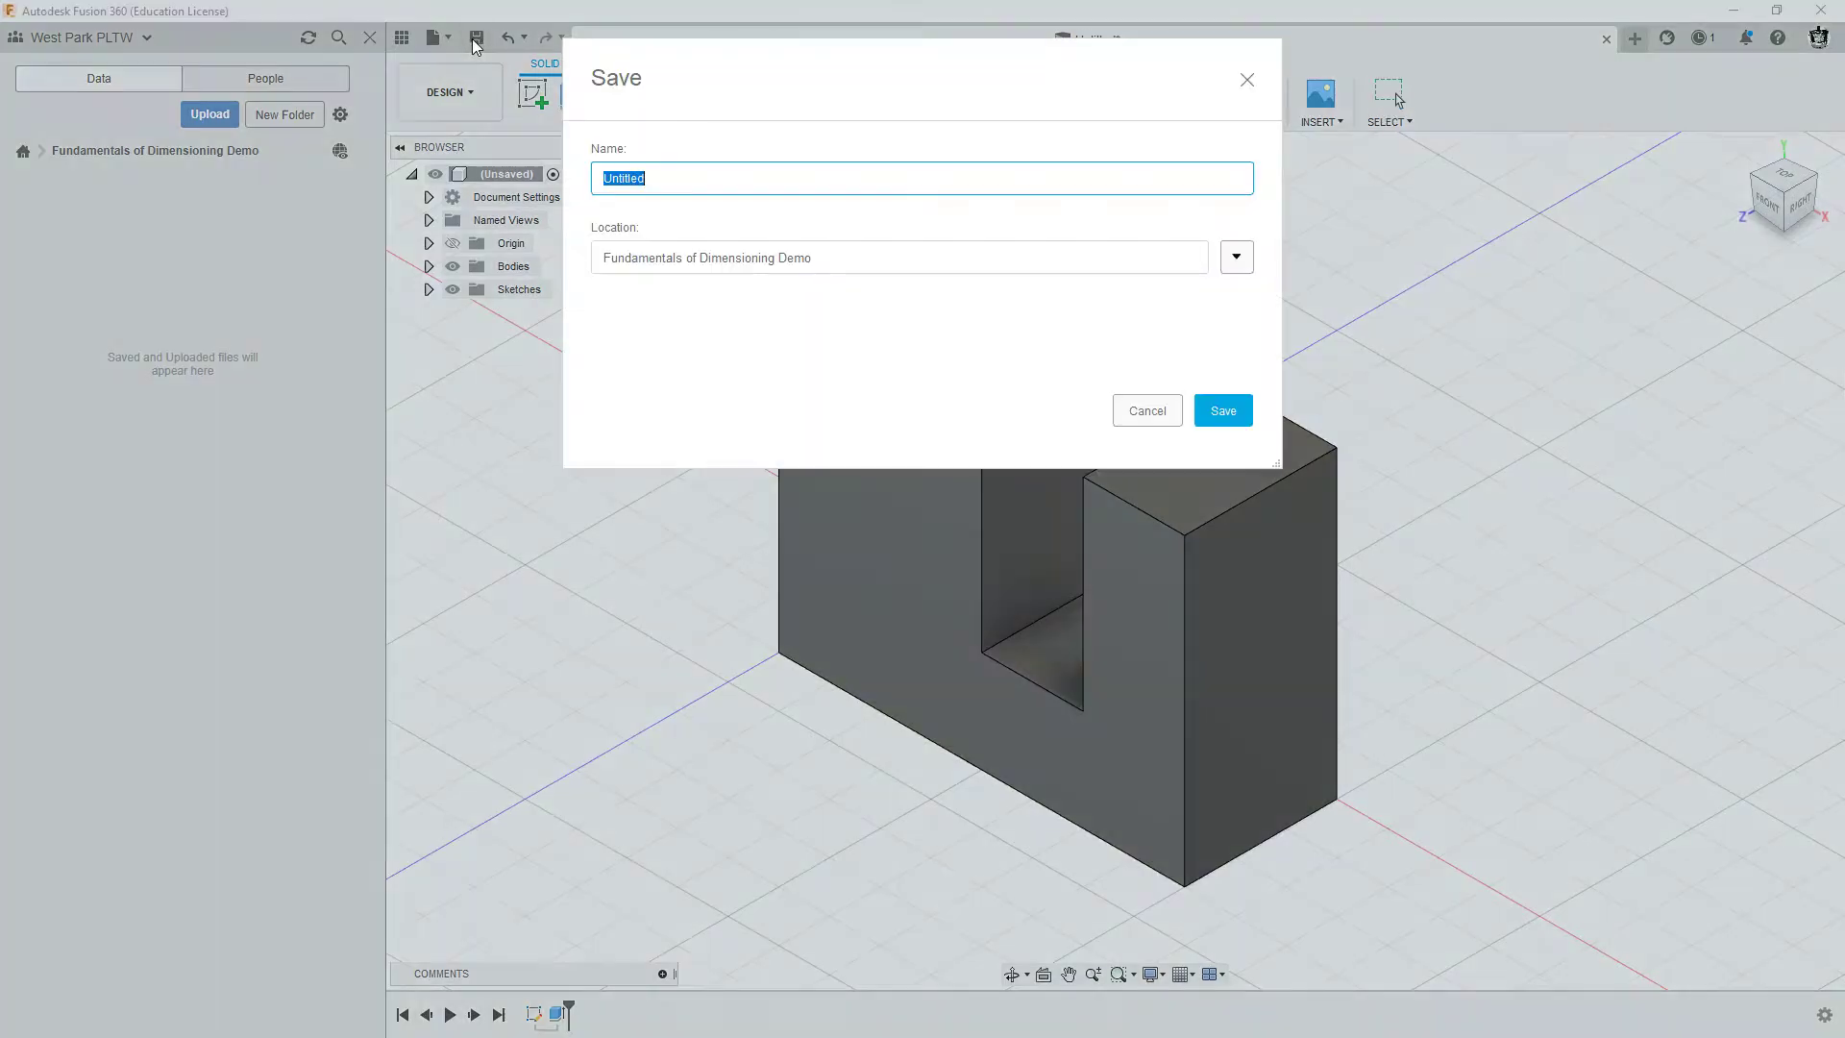
{"action": "type", "text": "Example 2"}
{"action": "left_click", "coordinate": [1234, 419]}
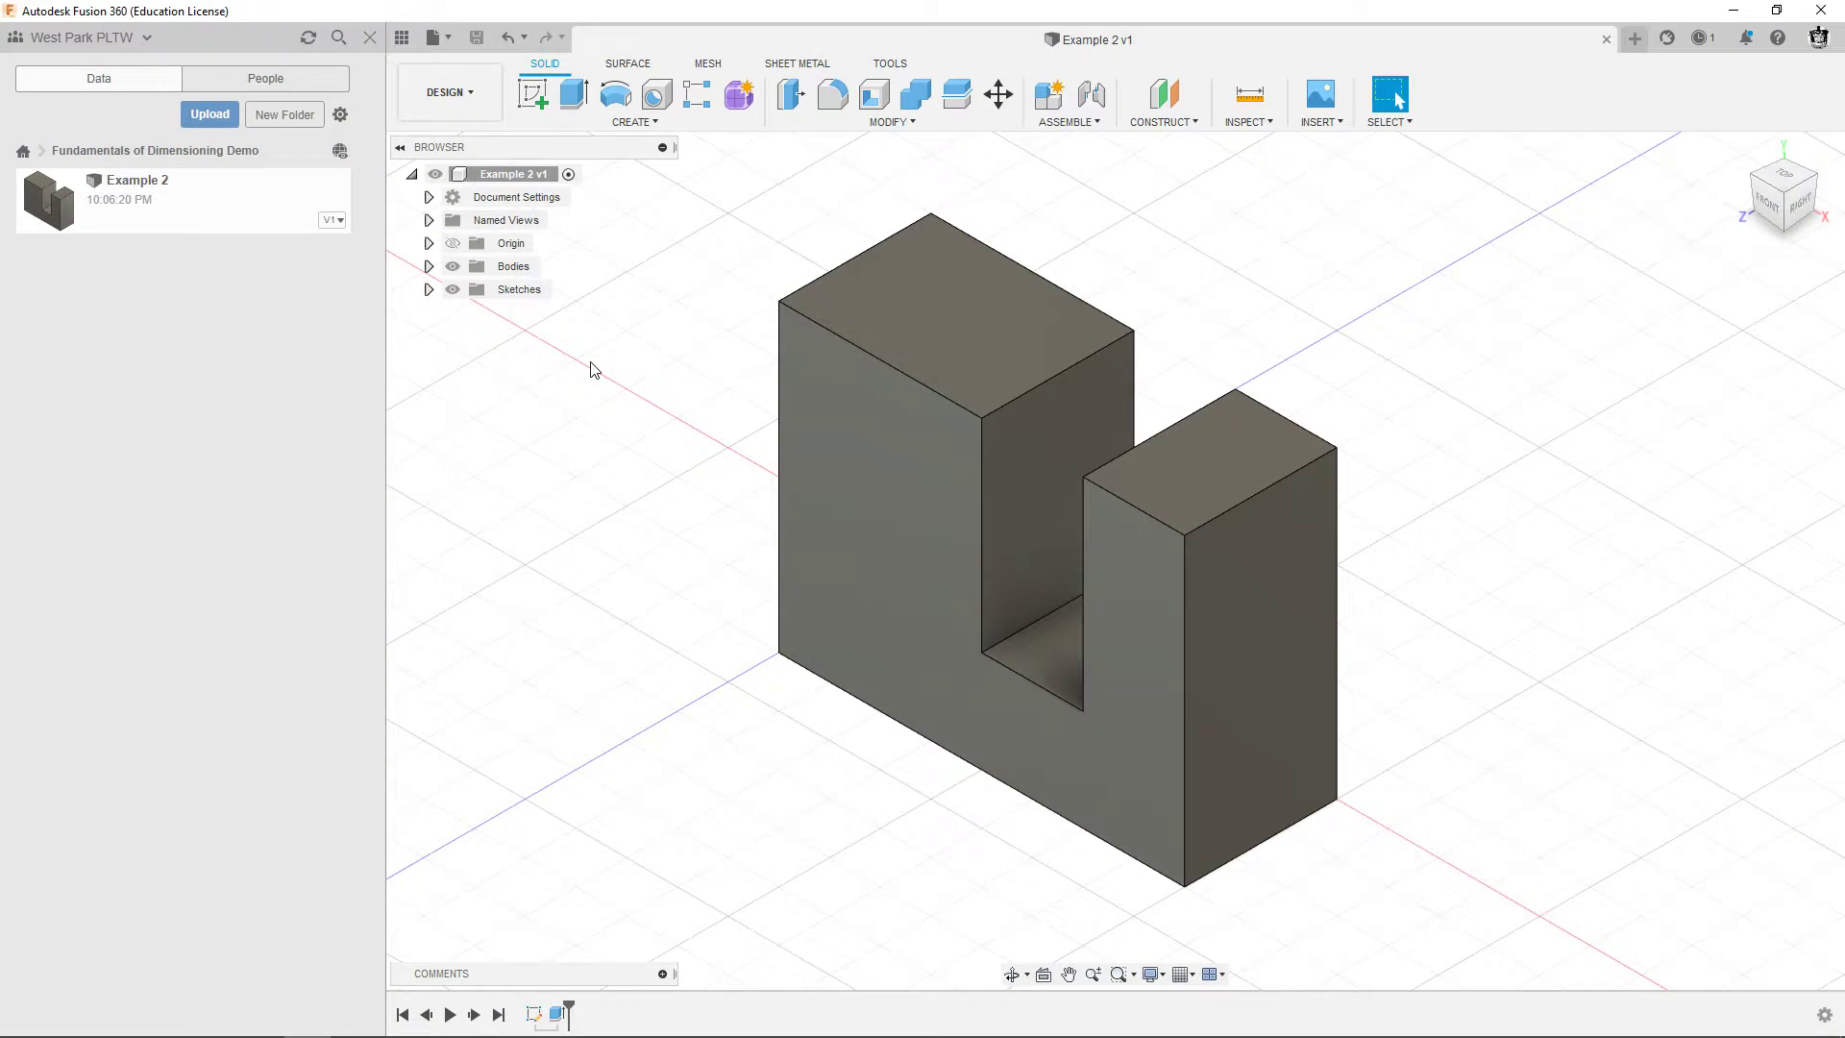
{"action": "left_click", "coordinate": [451, 37]}
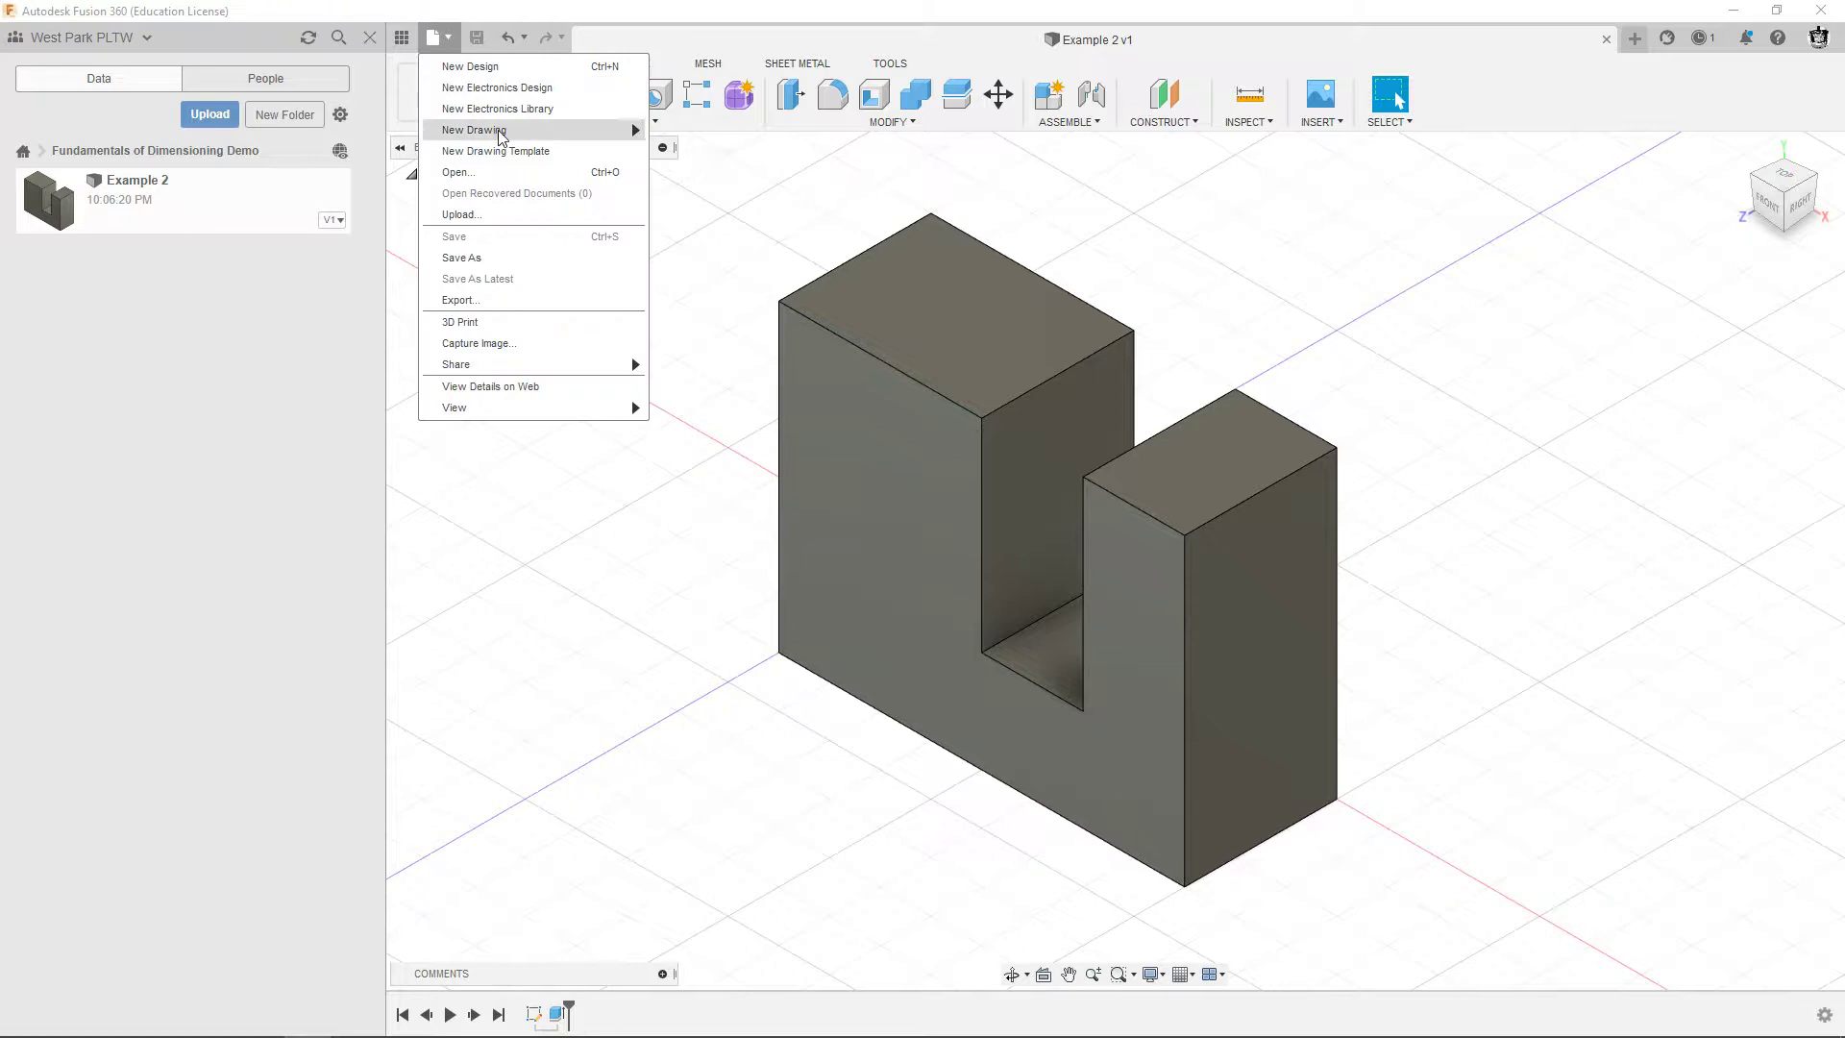
Start a new drawing from the design and choose the WPHS A template.
{"action": "mouse_move", "coordinate": [633, 142]}
{"action": "left_click", "coordinate": [700, 131]}
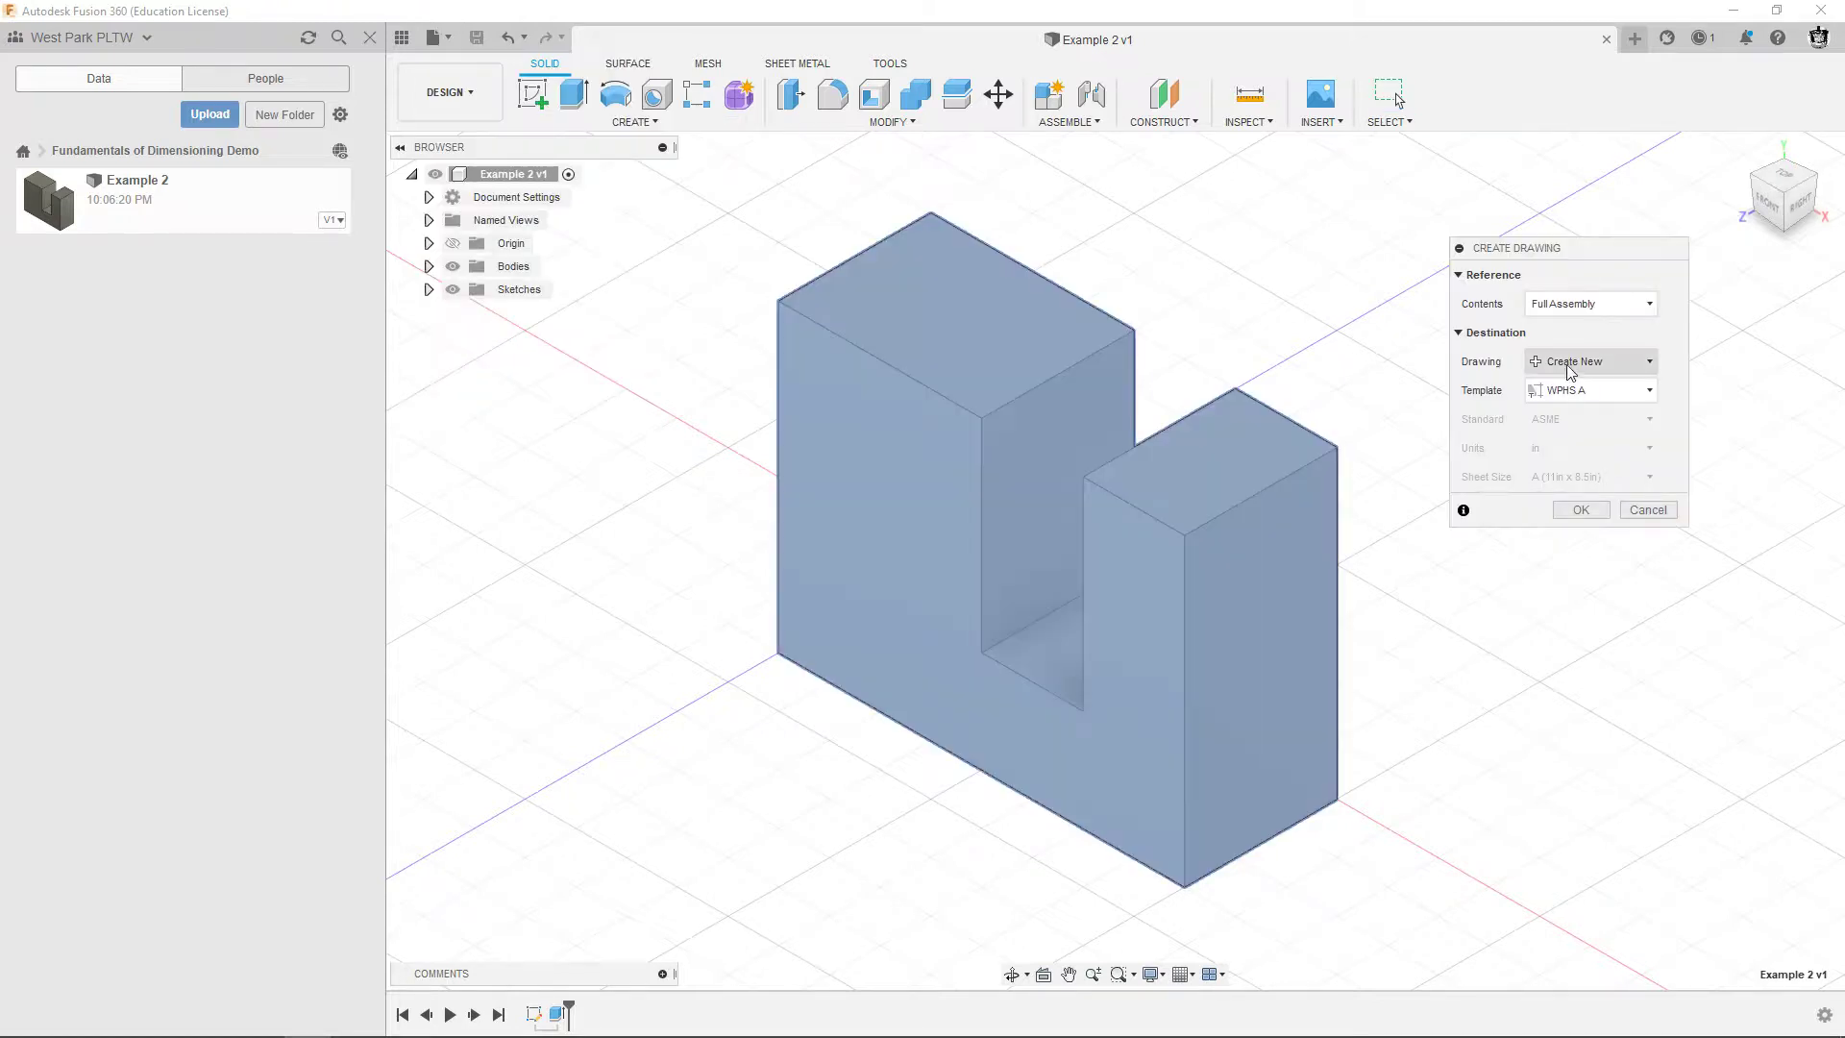
{"action": "left_click", "coordinate": [1572, 390]}
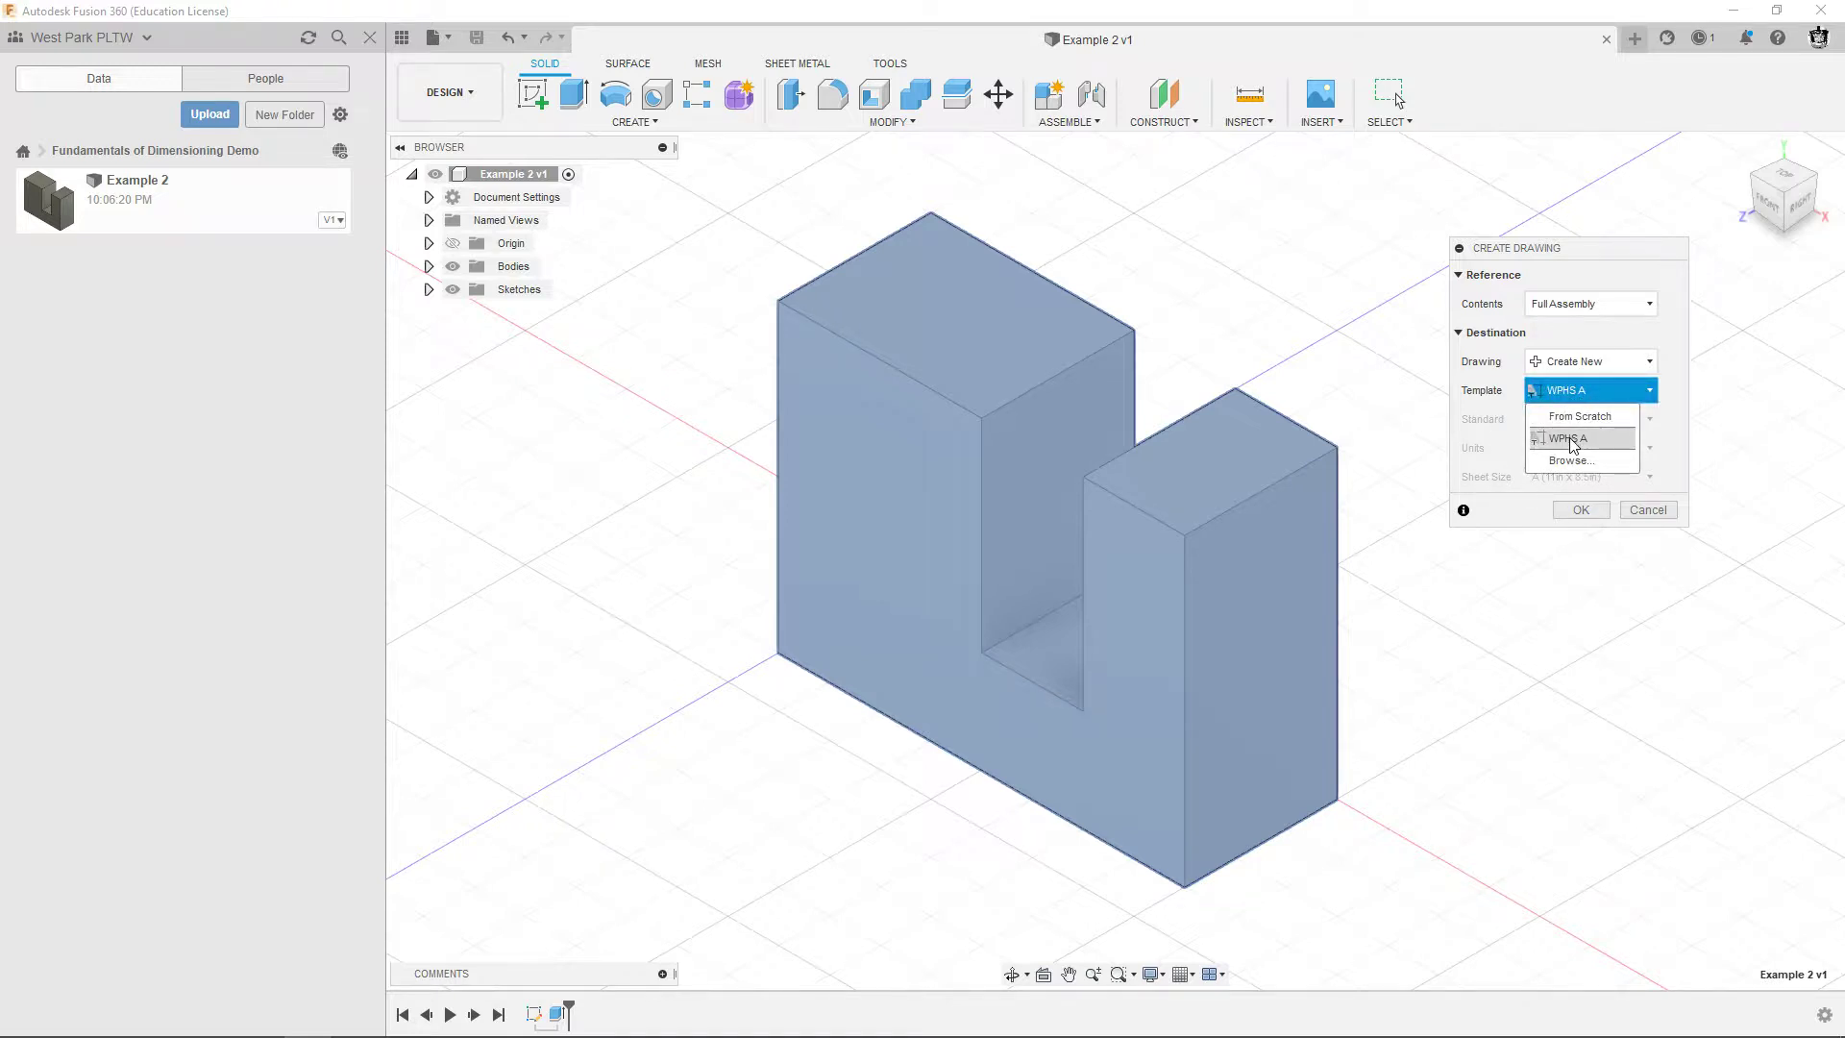
{"action": "left_click", "coordinate": [1574, 439]}
{"action": "left_click", "coordinate": [1574, 442]}
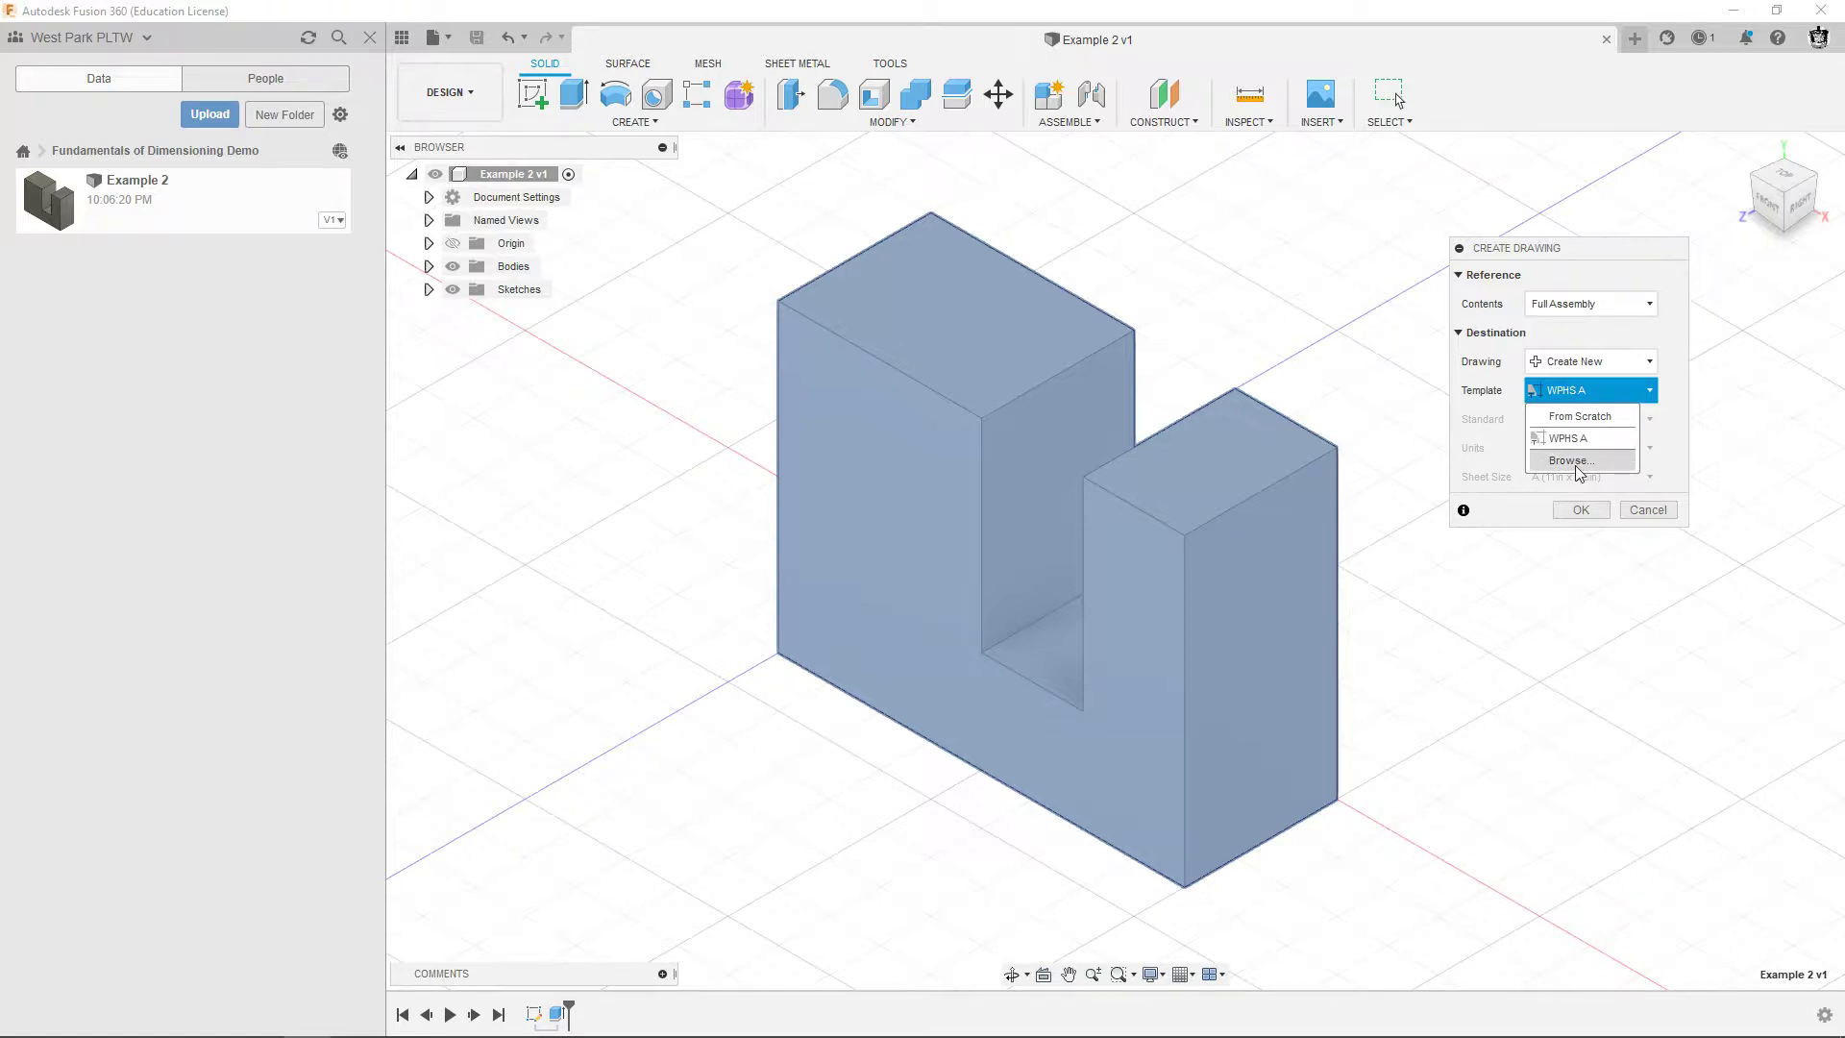
Browse templates in the Fusion Multiview Drawing projects, then cancel without changes.
{"action": "left_click", "coordinate": [1576, 461]}
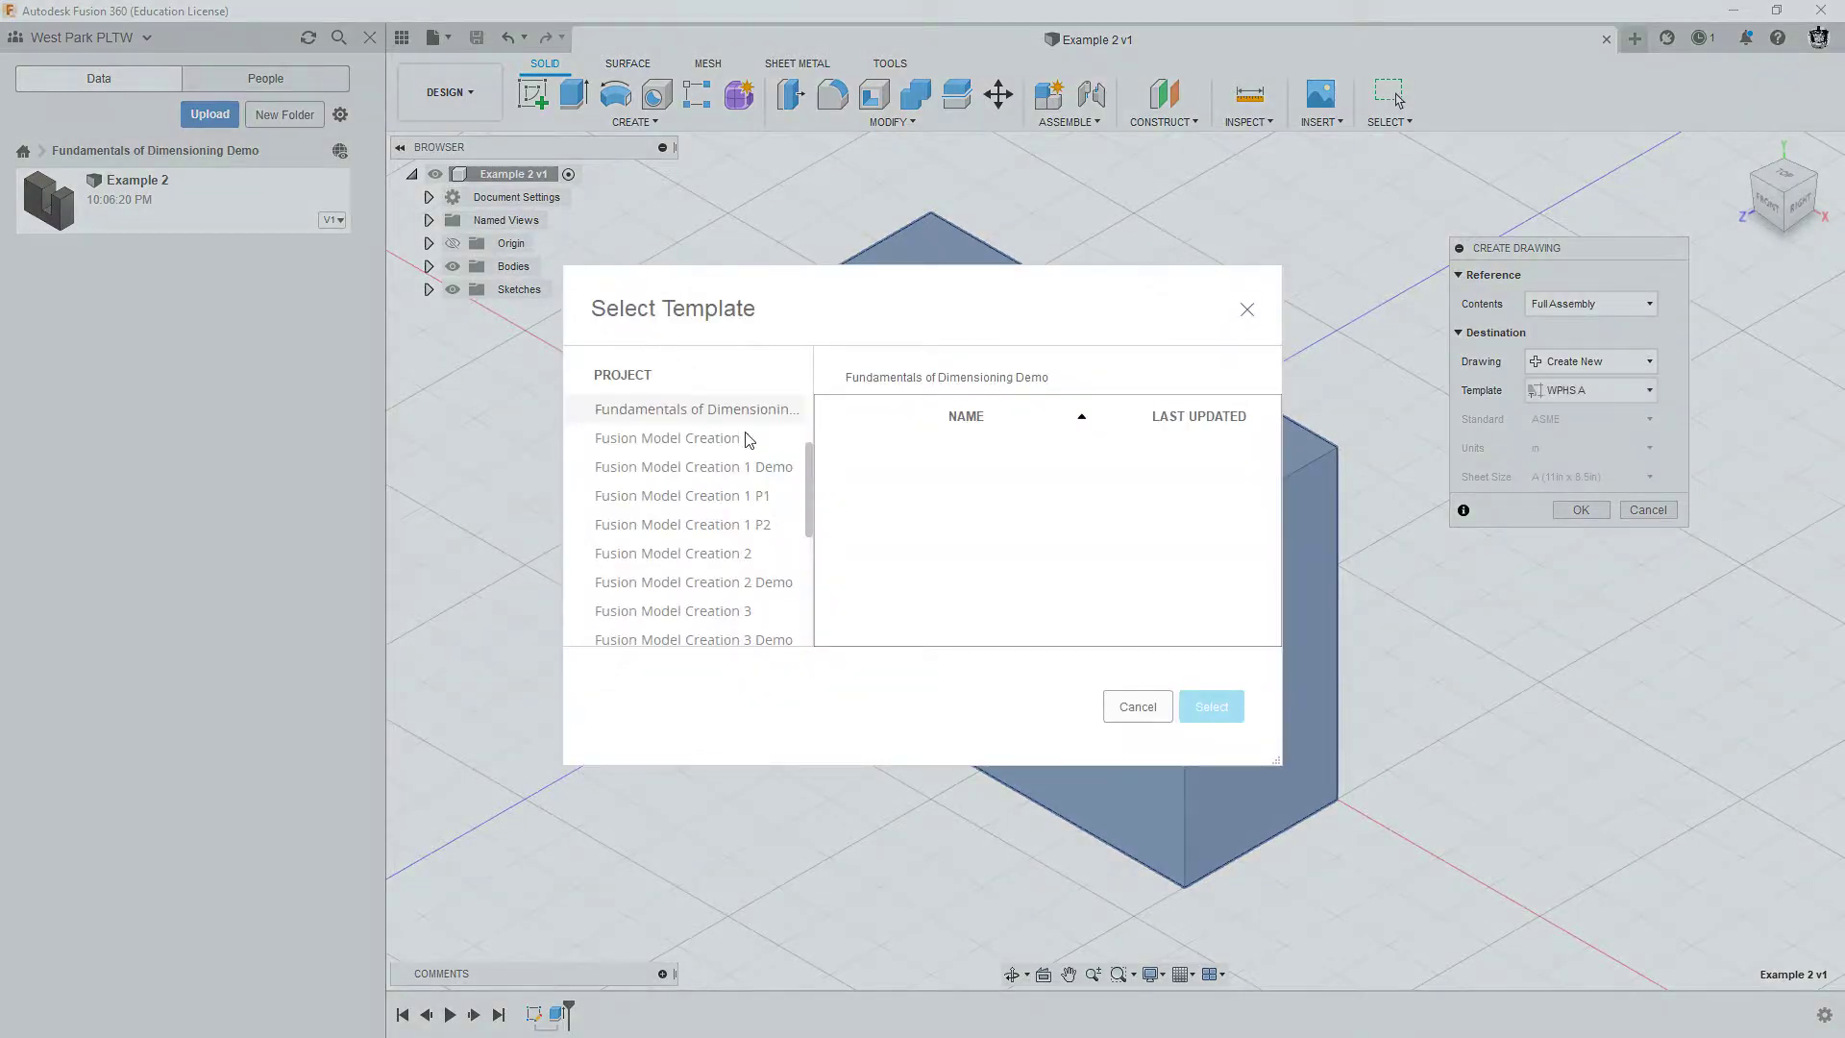
{"action": "scroll", "coordinate": [651, 479], "scroll_direction": "down", "scroll_amount": 3}
{"action": "scroll", "coordinate": [659, 526], "scroll_direction": "up", "scroll_amount": 4}
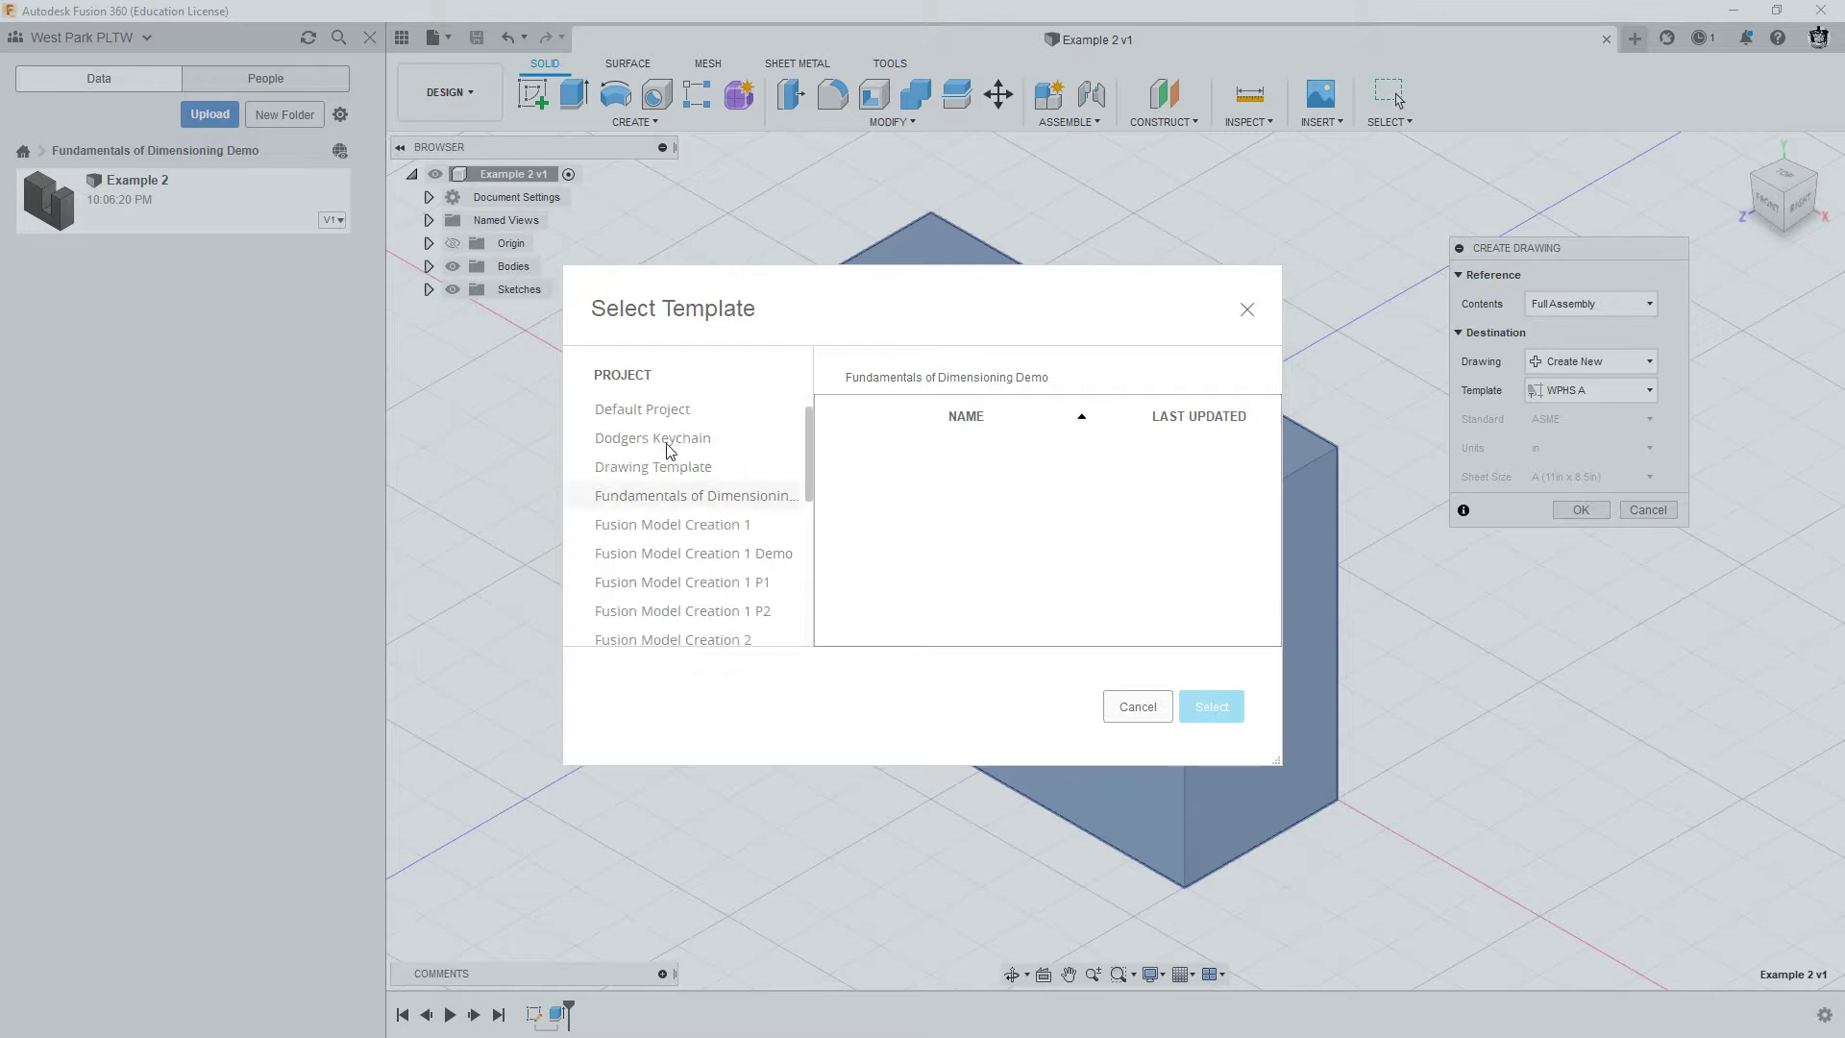
{"action": "scroll", "coordinate": [692, 509], "scroll_direction": "down", "scroll_amount": 5}
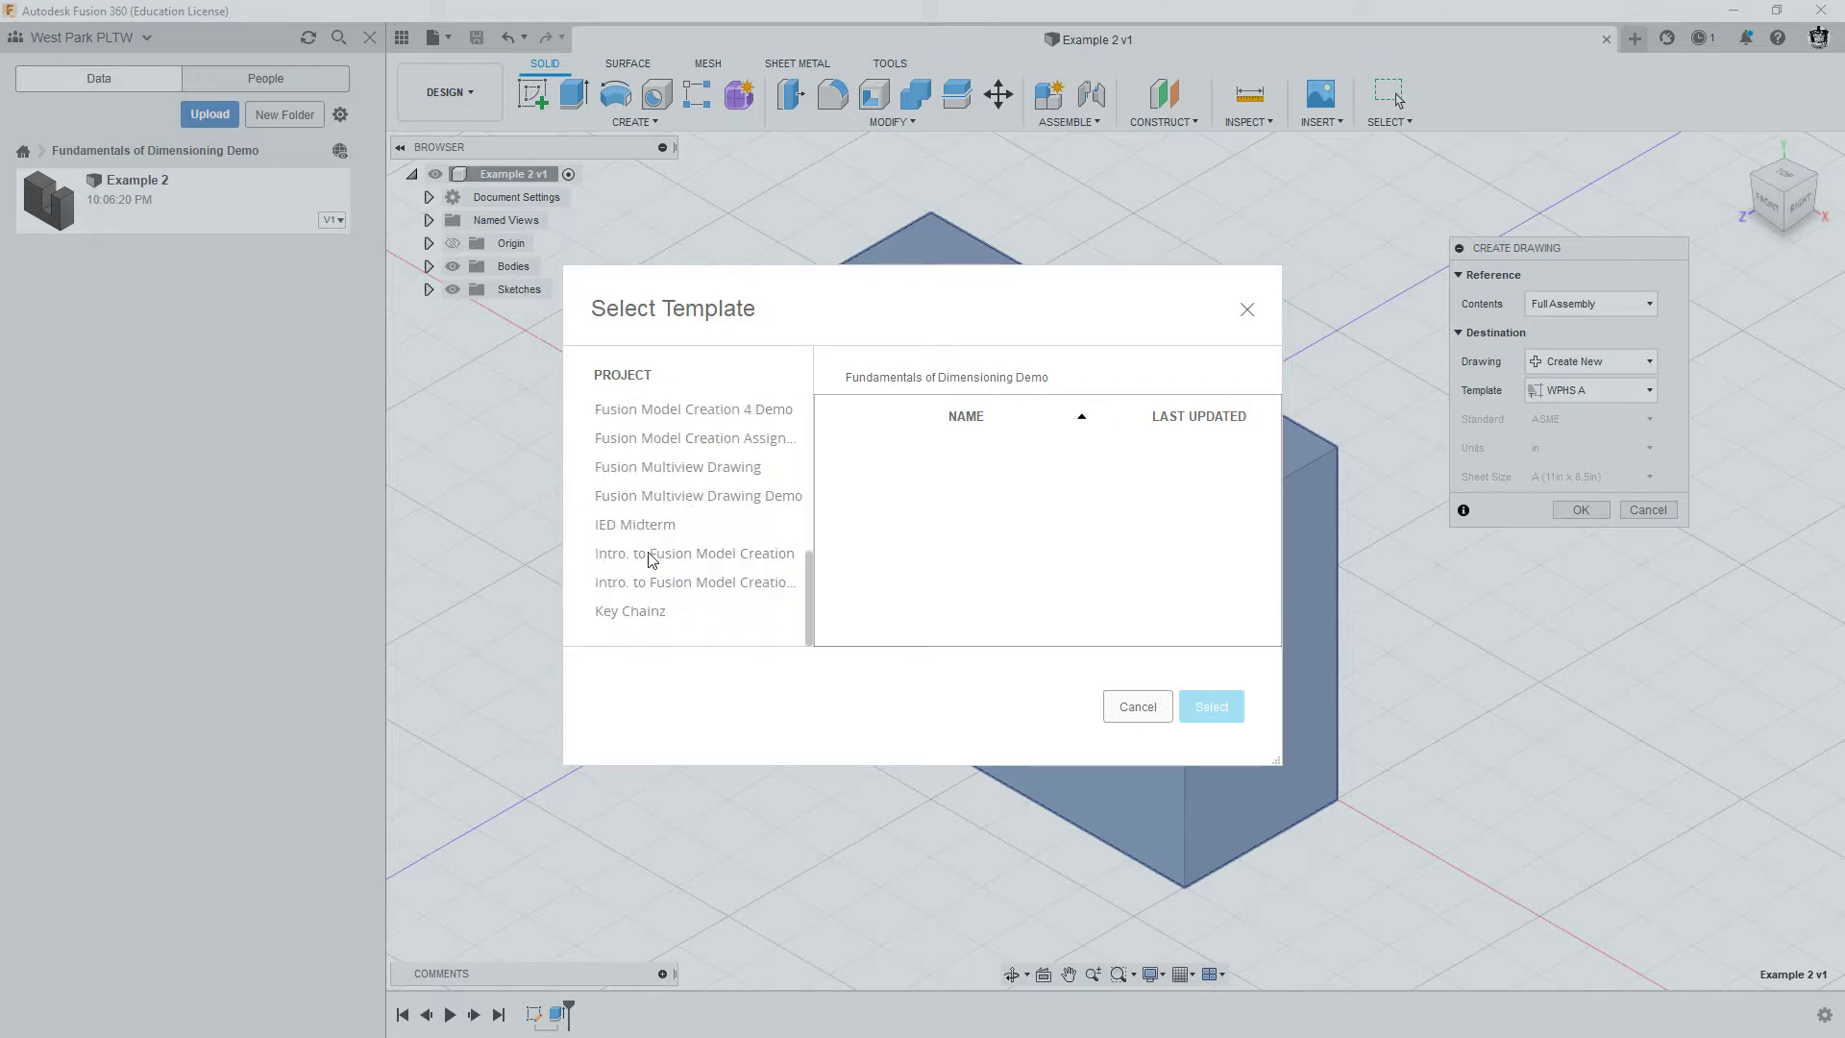
{"action": "scroll", "coordinate": [675, 557], "scroll_direction": "up", "scroll_amount": 3}
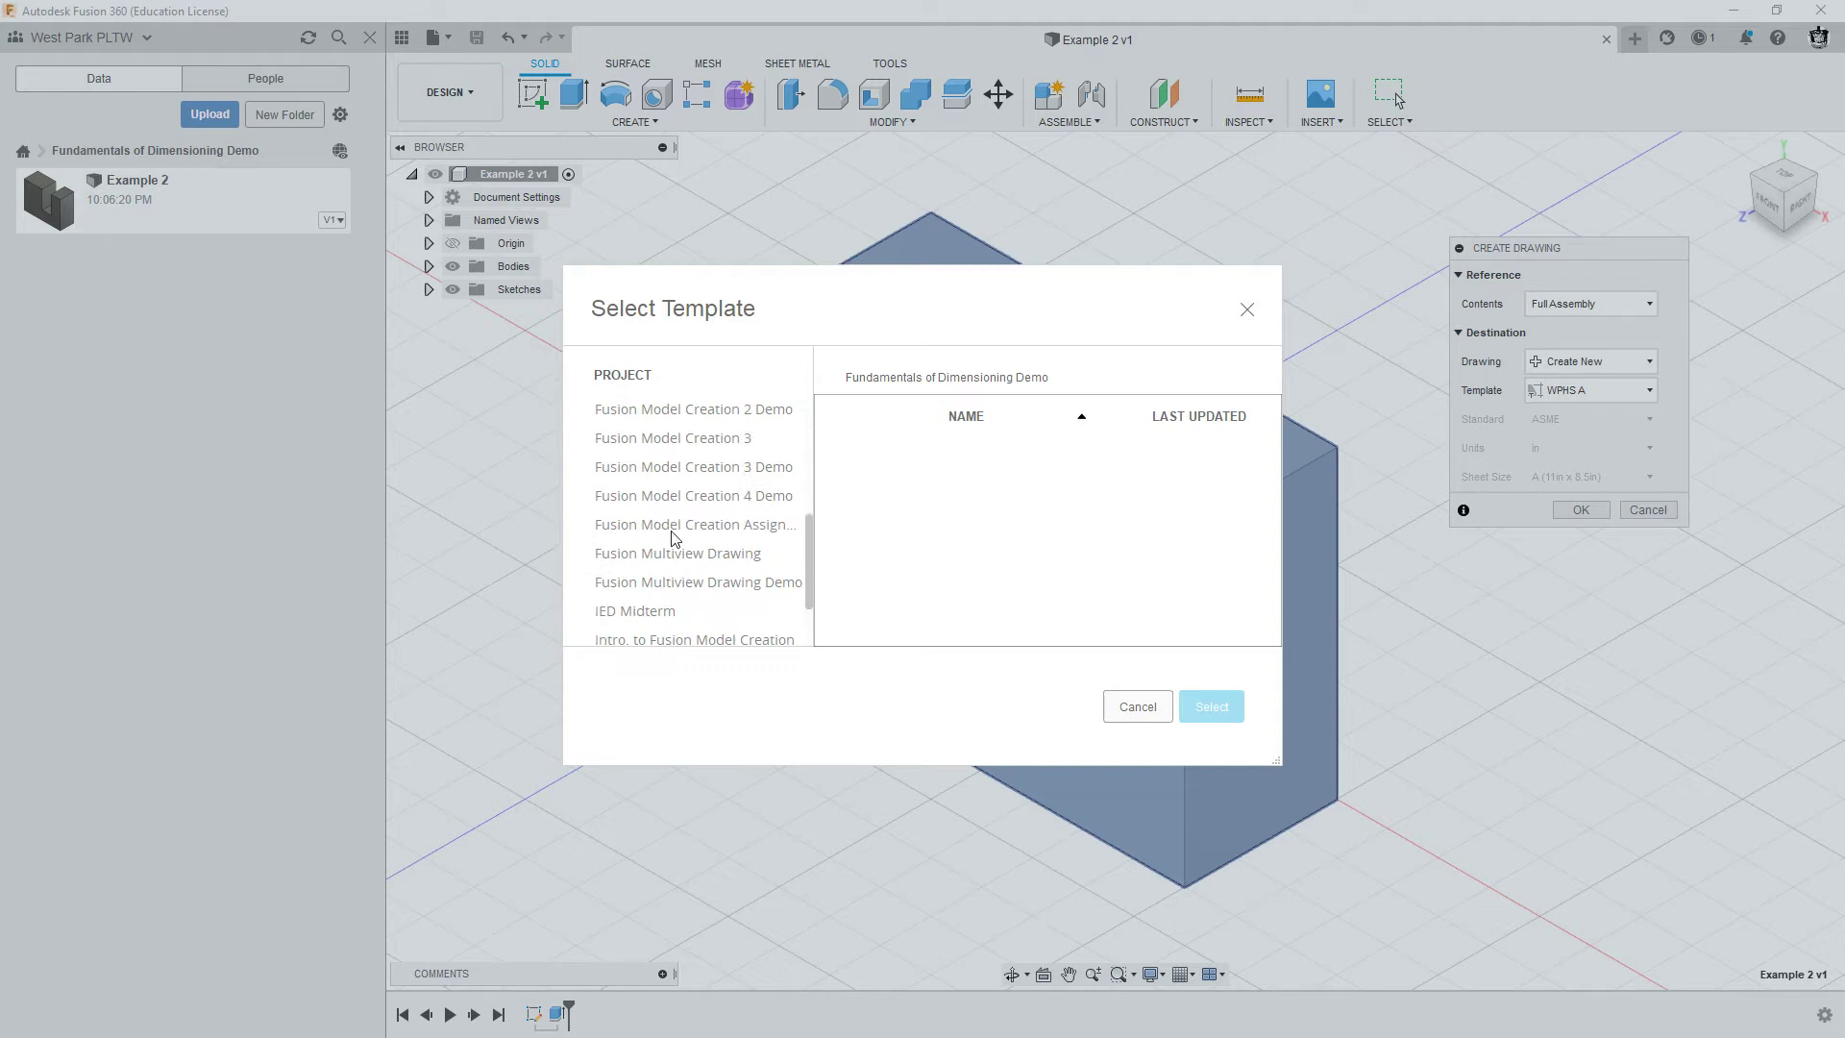
{"action": "left_click", "coordinate": [678, 556]}
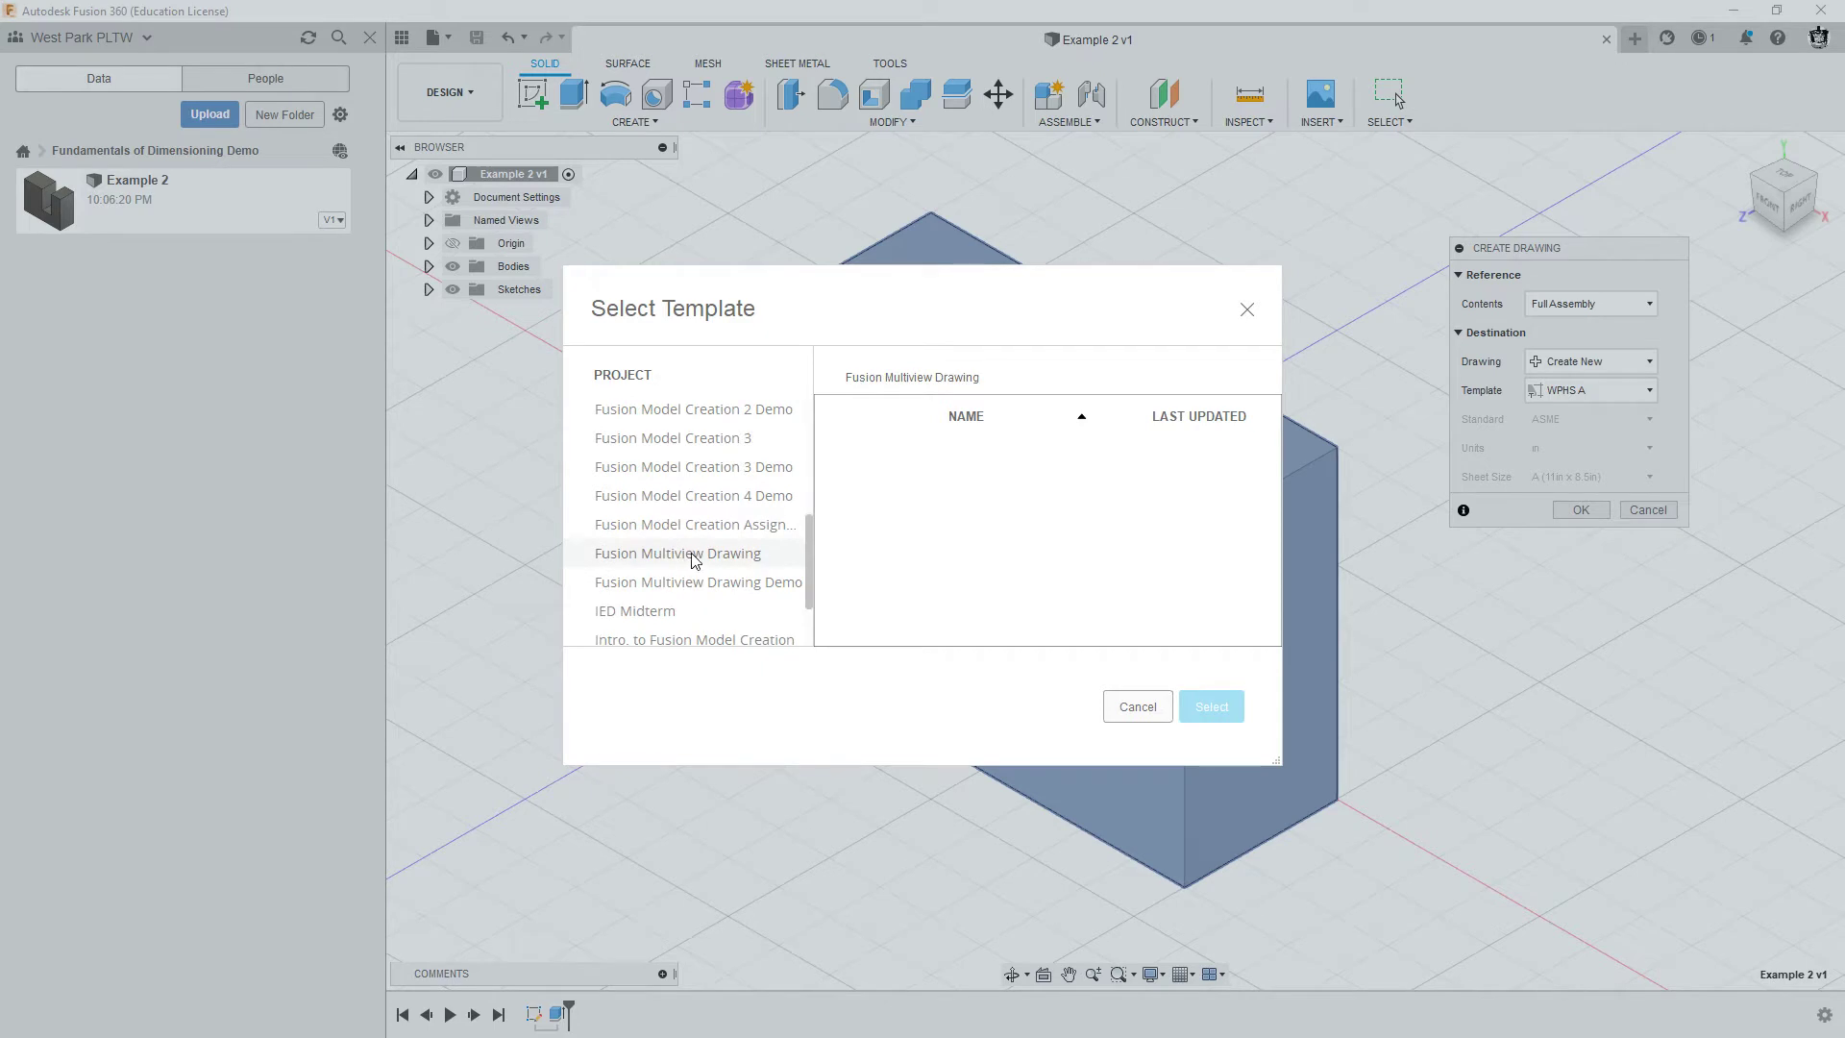
{"action": "left_click", "coordinate": [711, 584]}
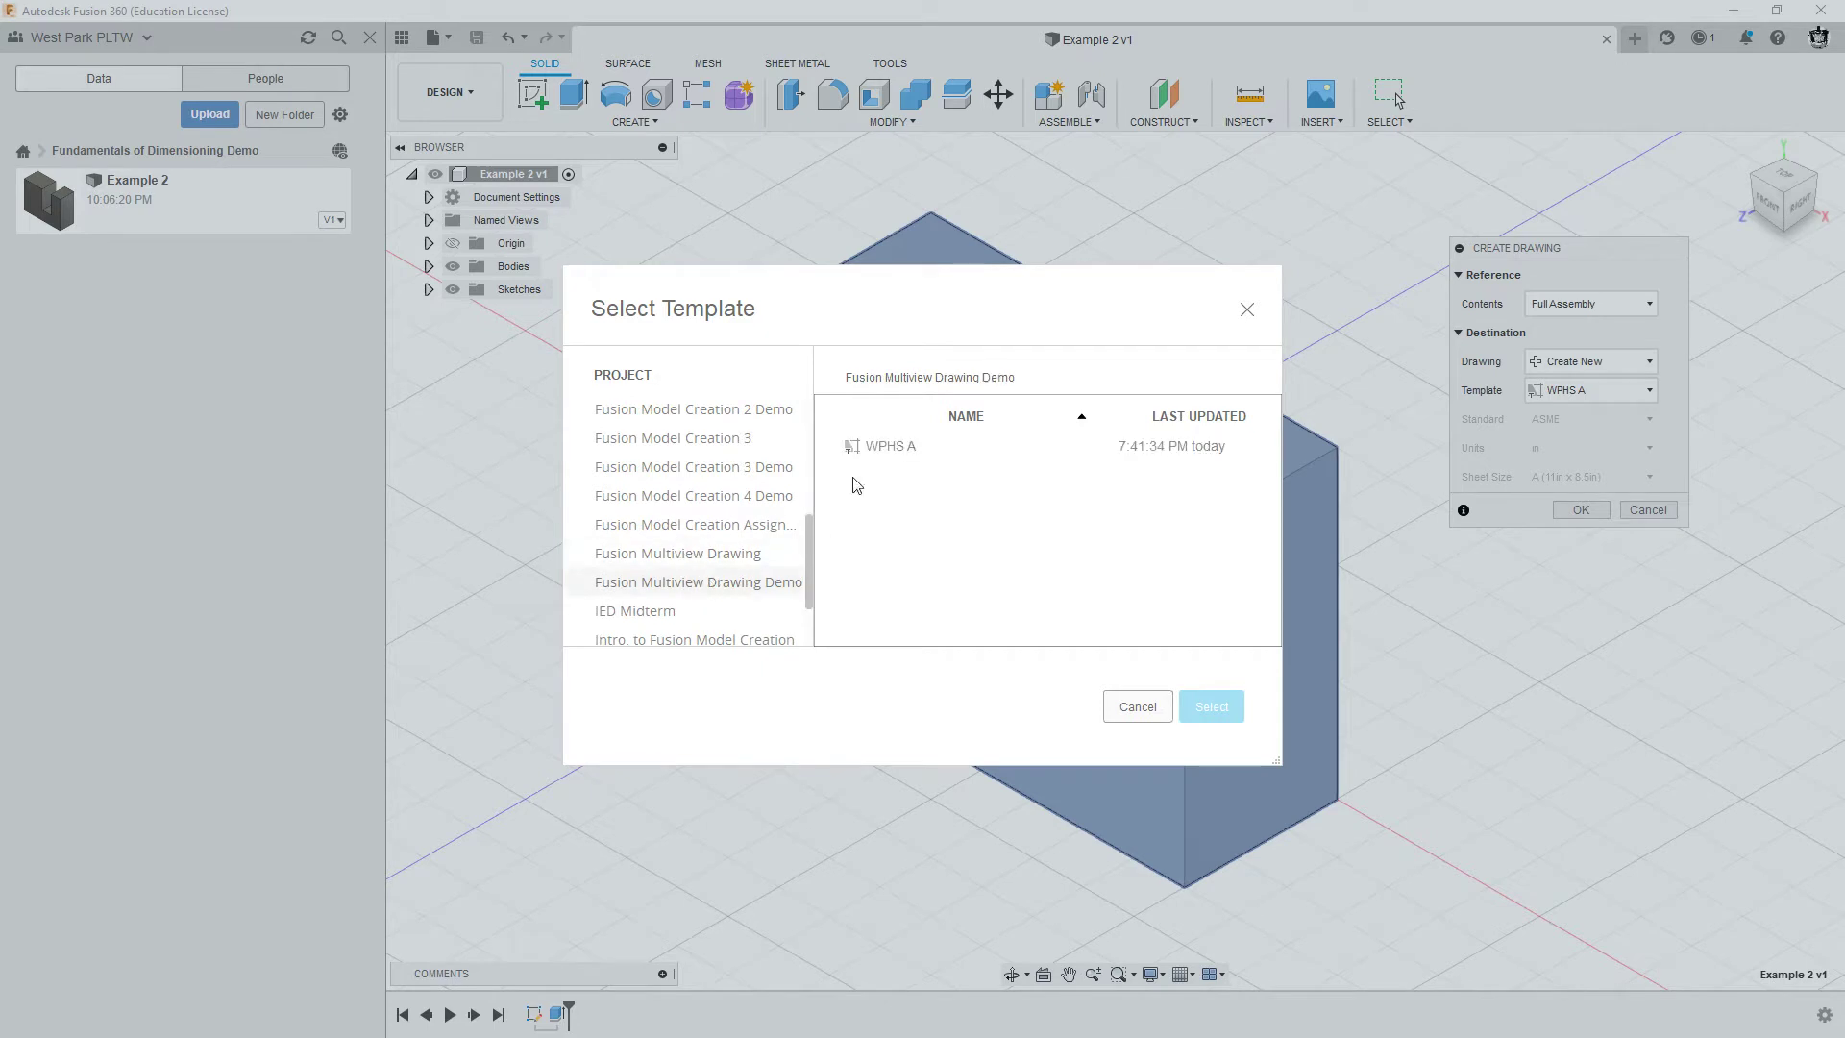
{"action": "left_click", "coordinate": [1134, 705]}
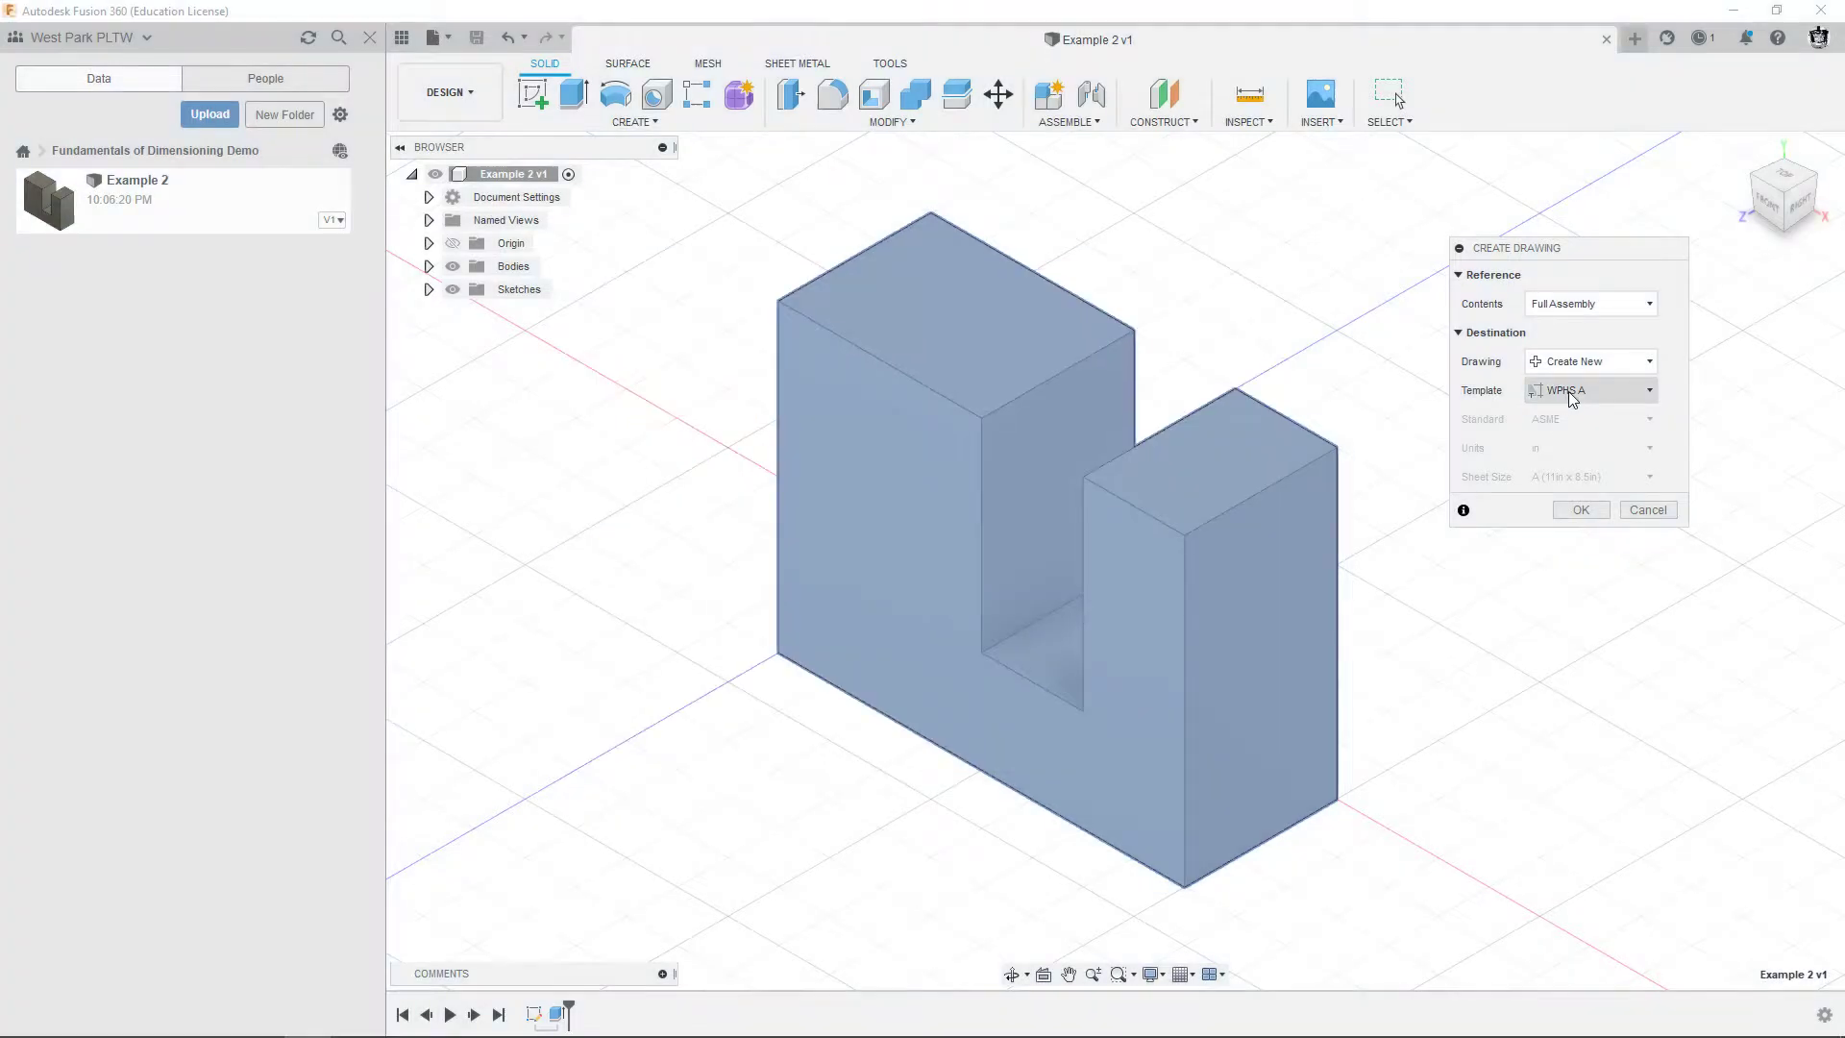
Create the drawing and place the front view at 1:1 scale in the sheet's lower left.
{"action": "left_click", "coordinate": [1581, 511]}
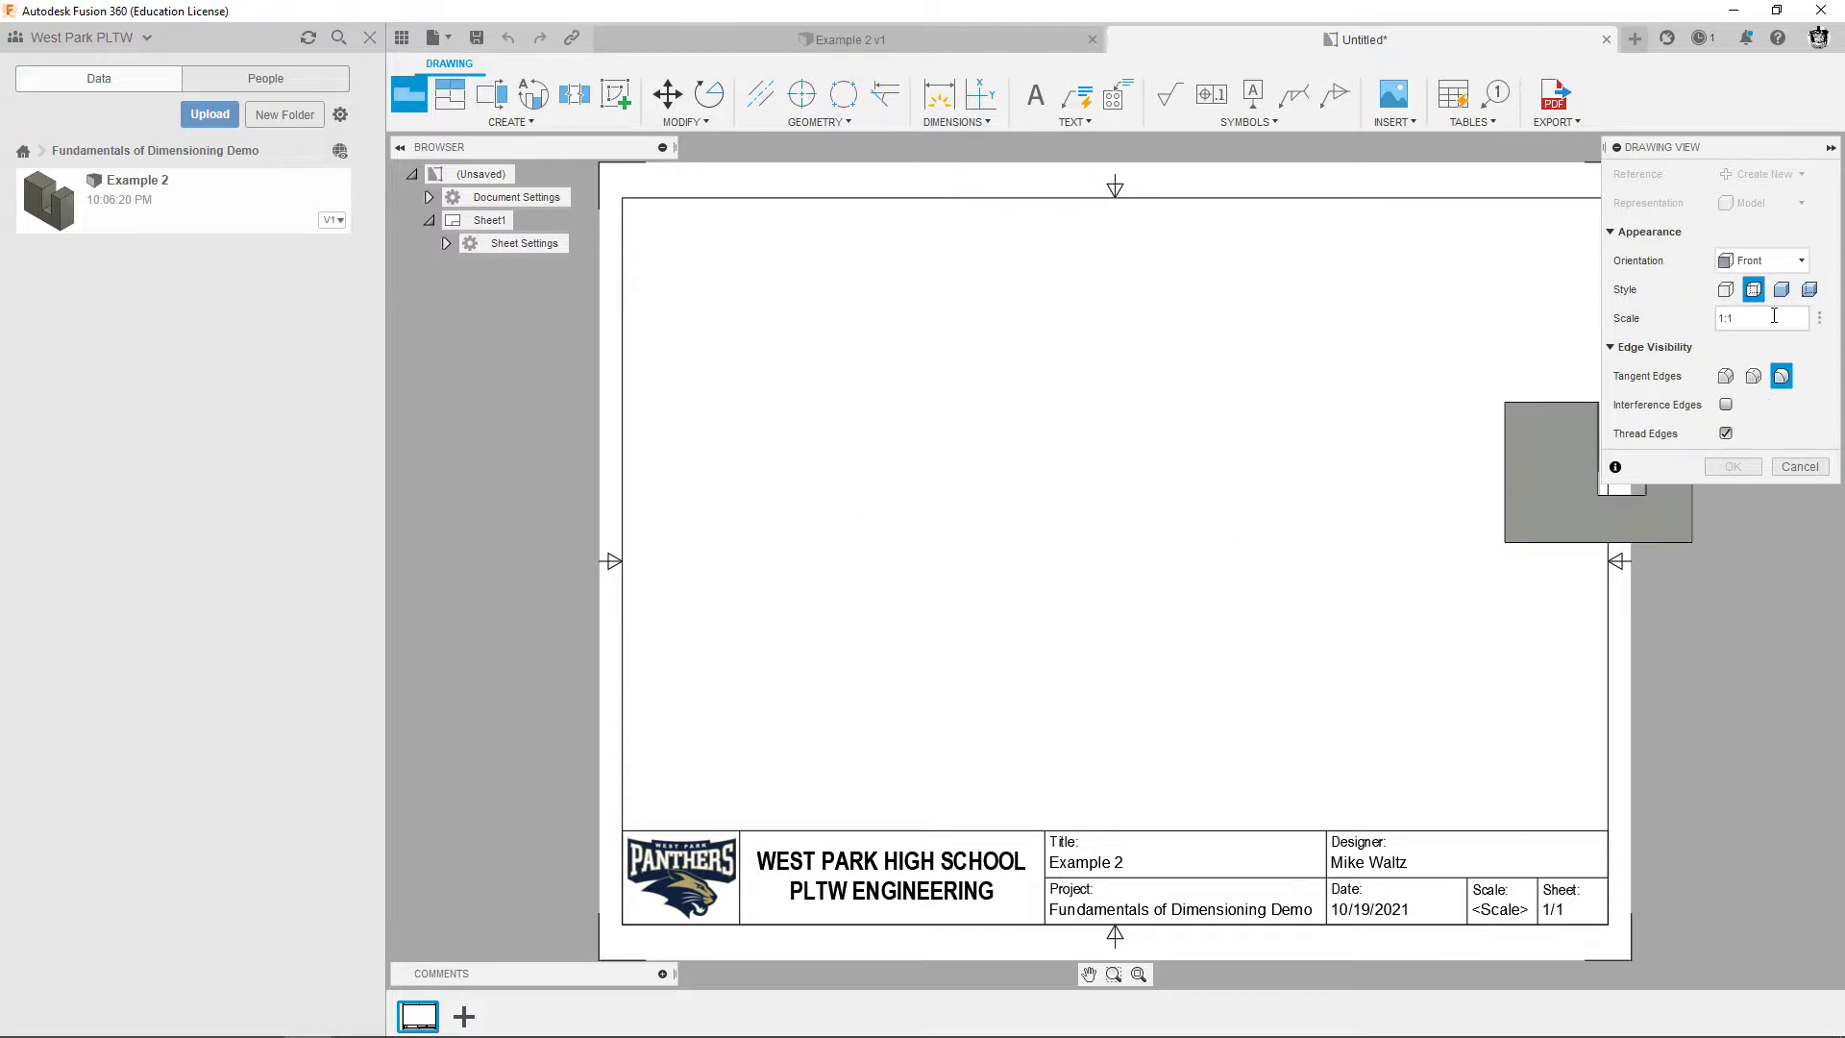
{"action": "left_click", "coordinate": [1821, 320]}
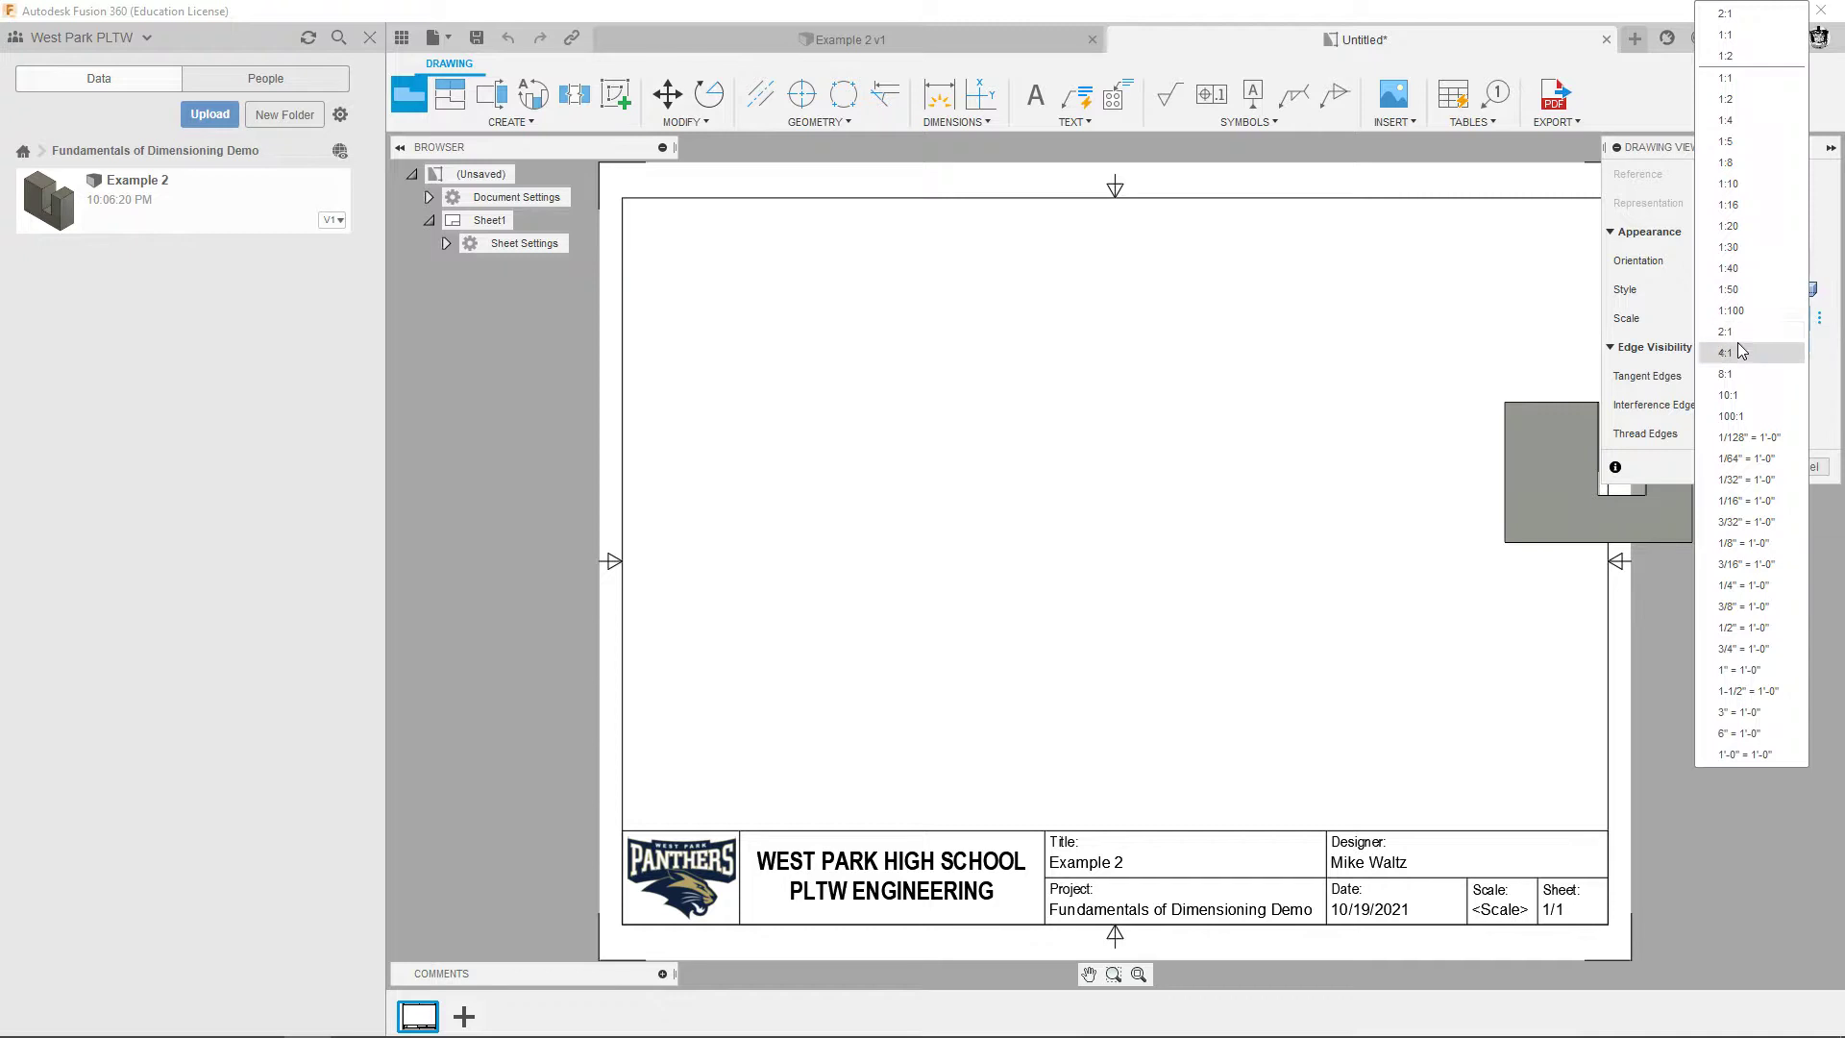
{"action": "left_click", "coordinate": [1730, 332]}
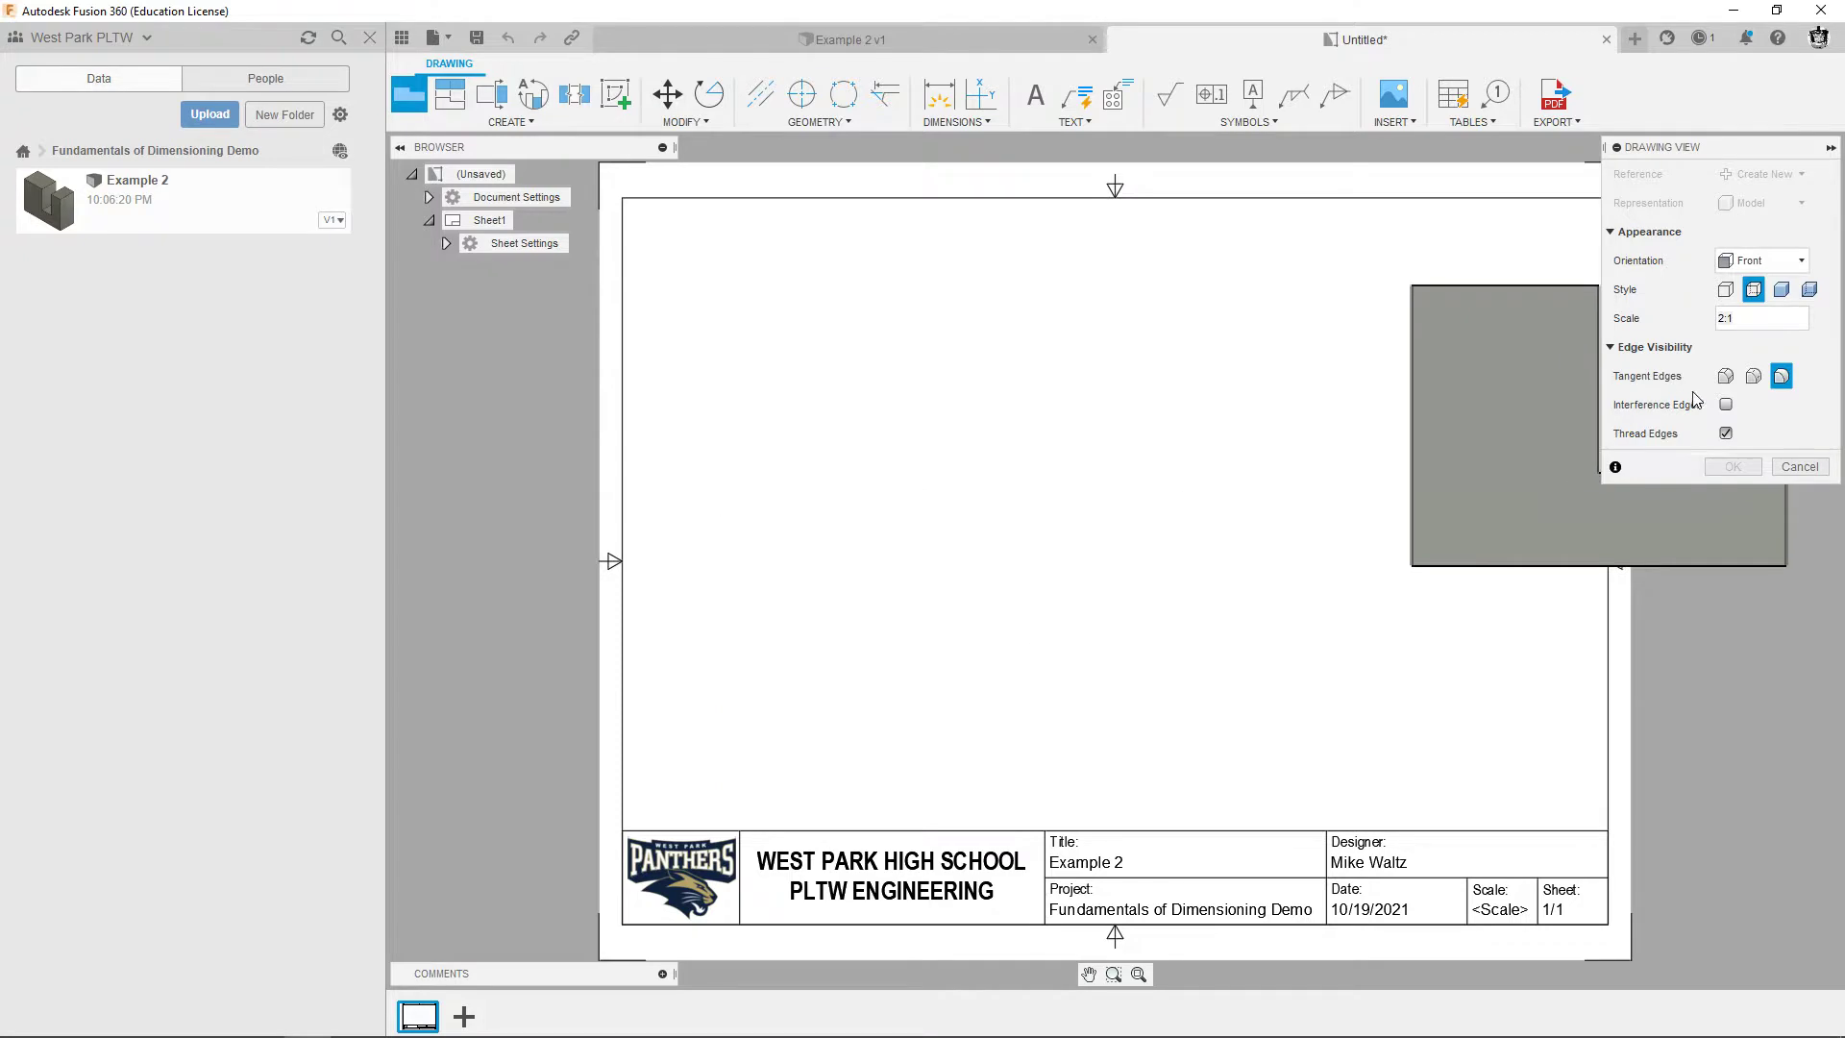
{"action": "left_click", "coordinate": [1800, 318]}
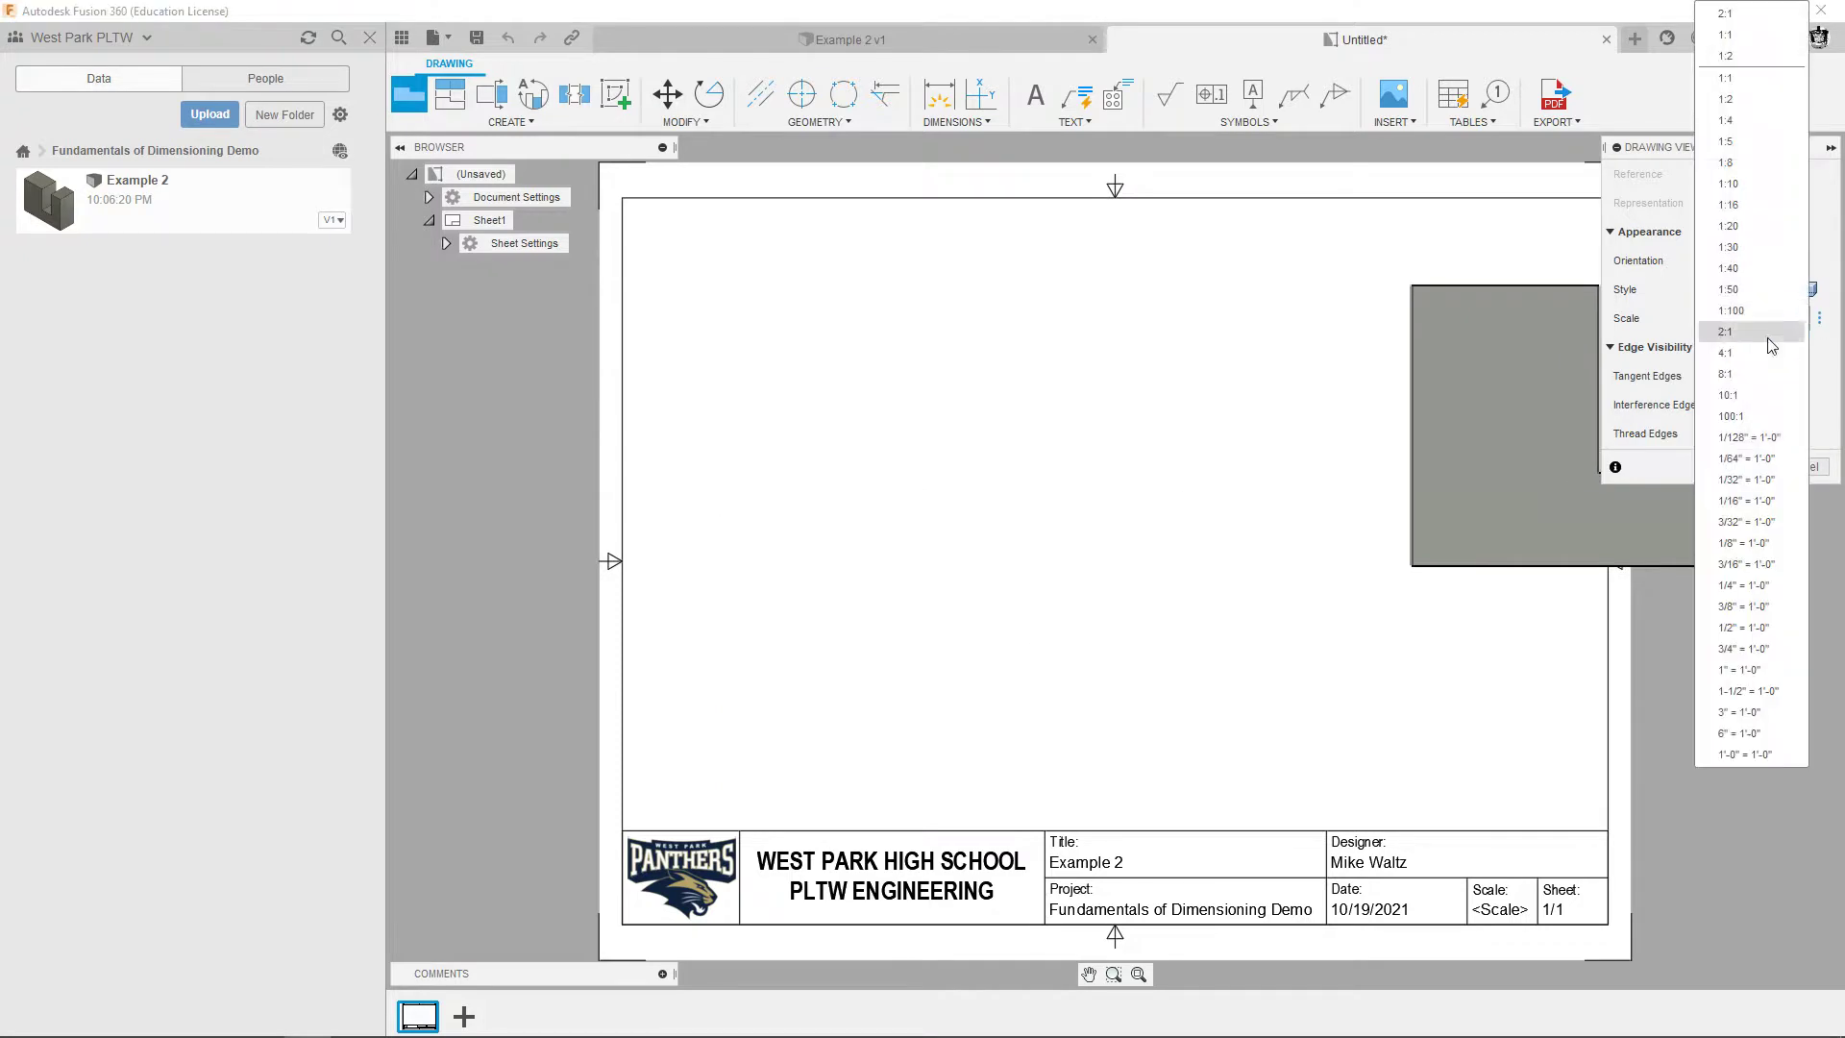
{"action": "left_click", "coordinate": [1741, 77]}
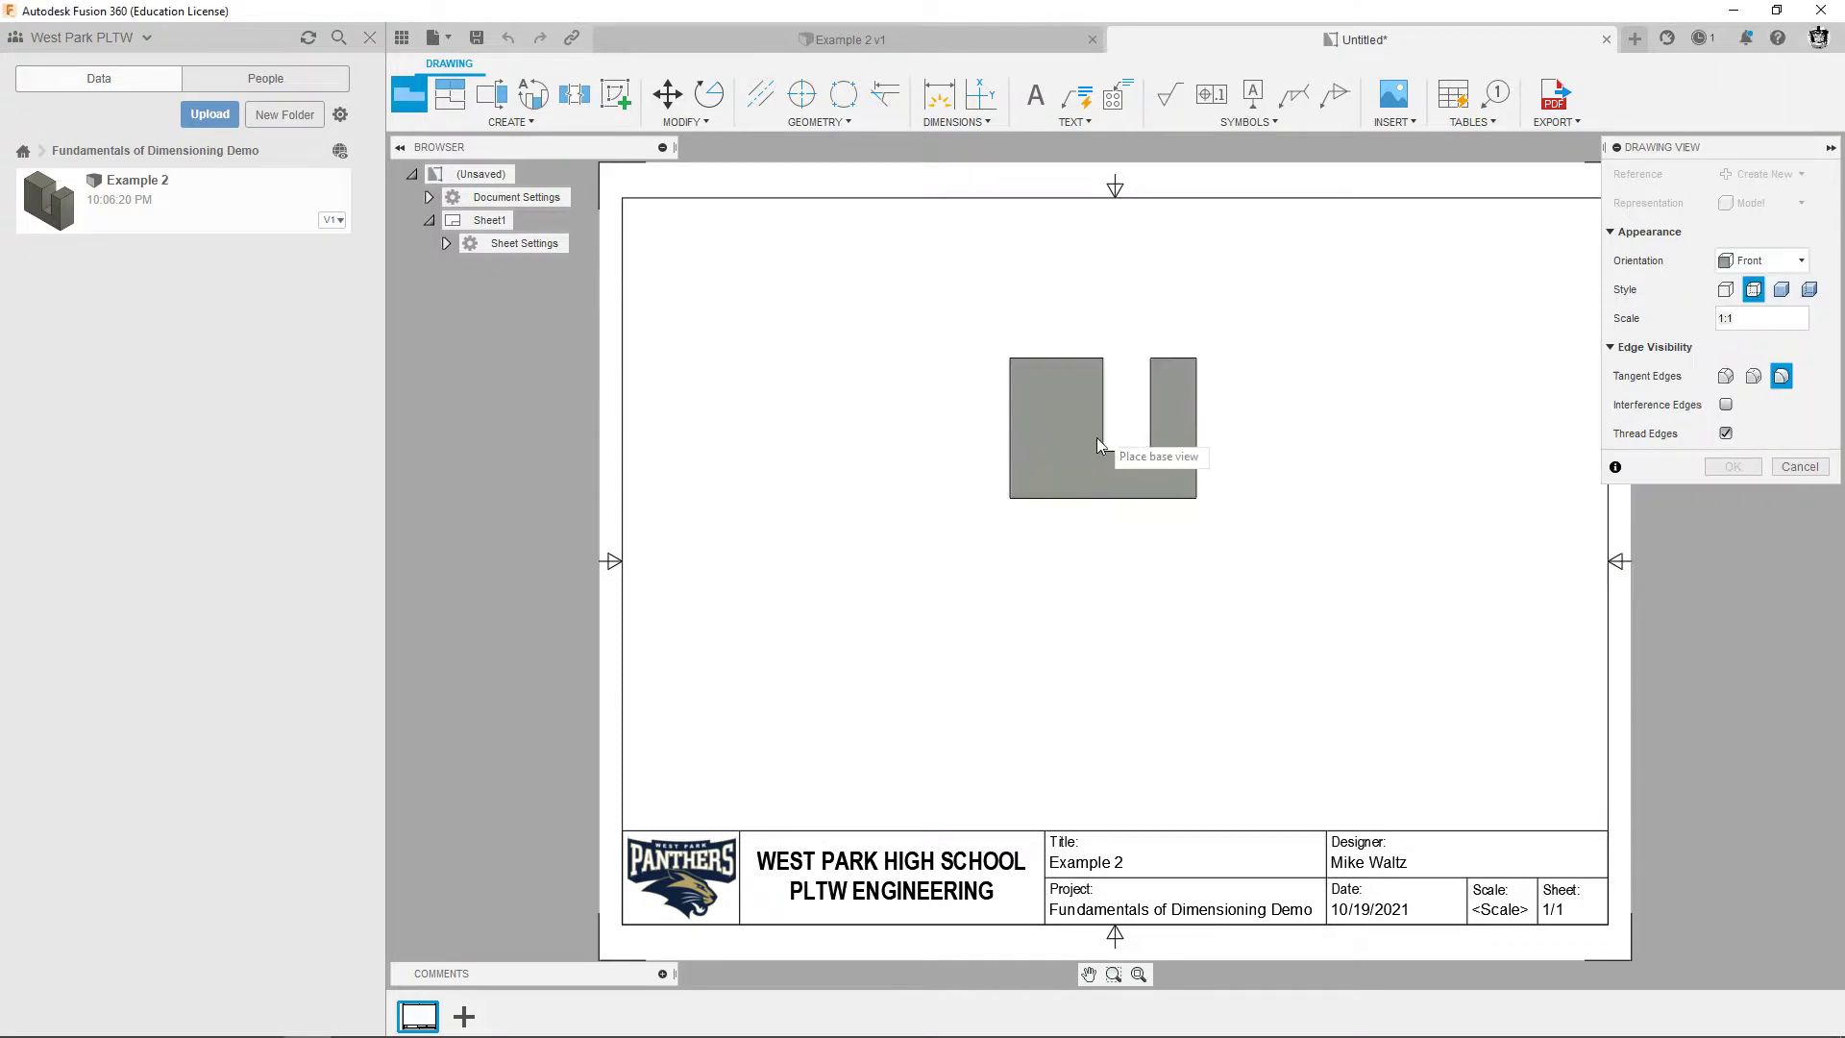
{"action": "left_click", "coordinate": [915, 645]}
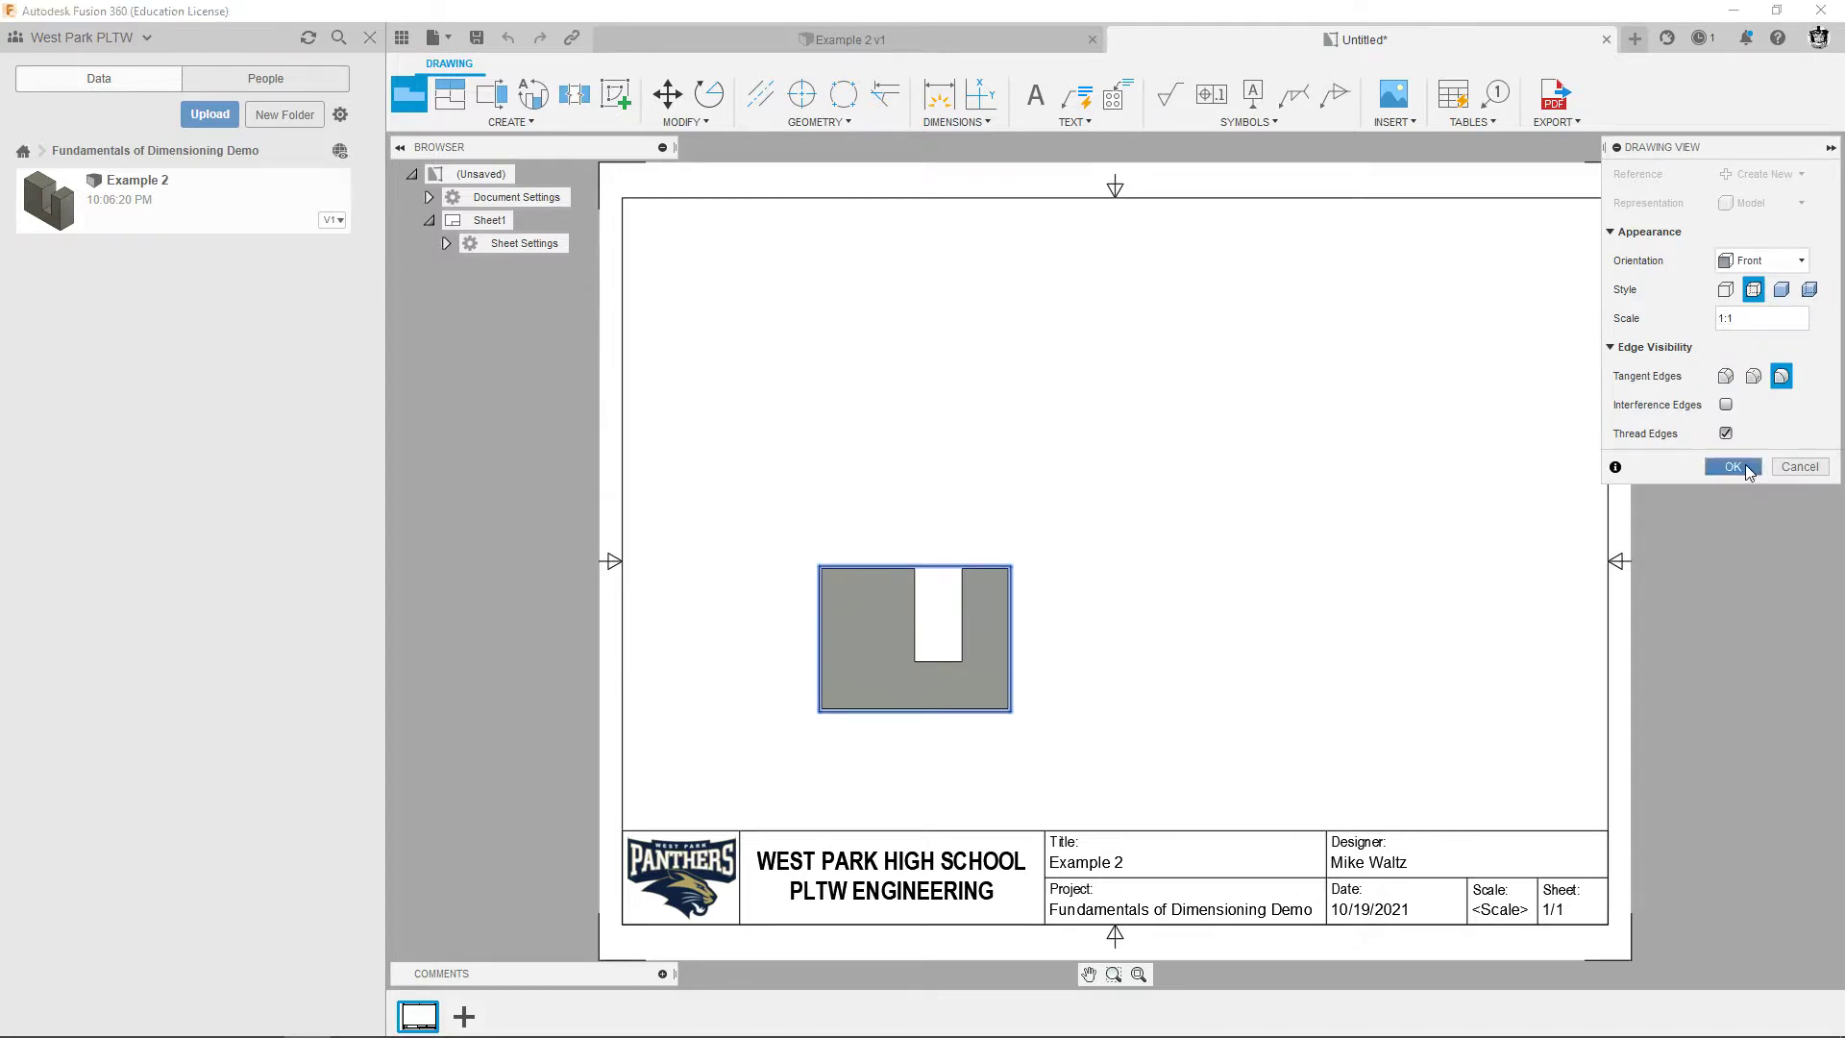
{"action": "left_click", "coordinate": [1732, 467]}
{"action": "scroll", "coordinate": [1293, 530], "scroll_direction": "up", "scroll_amount": 1}
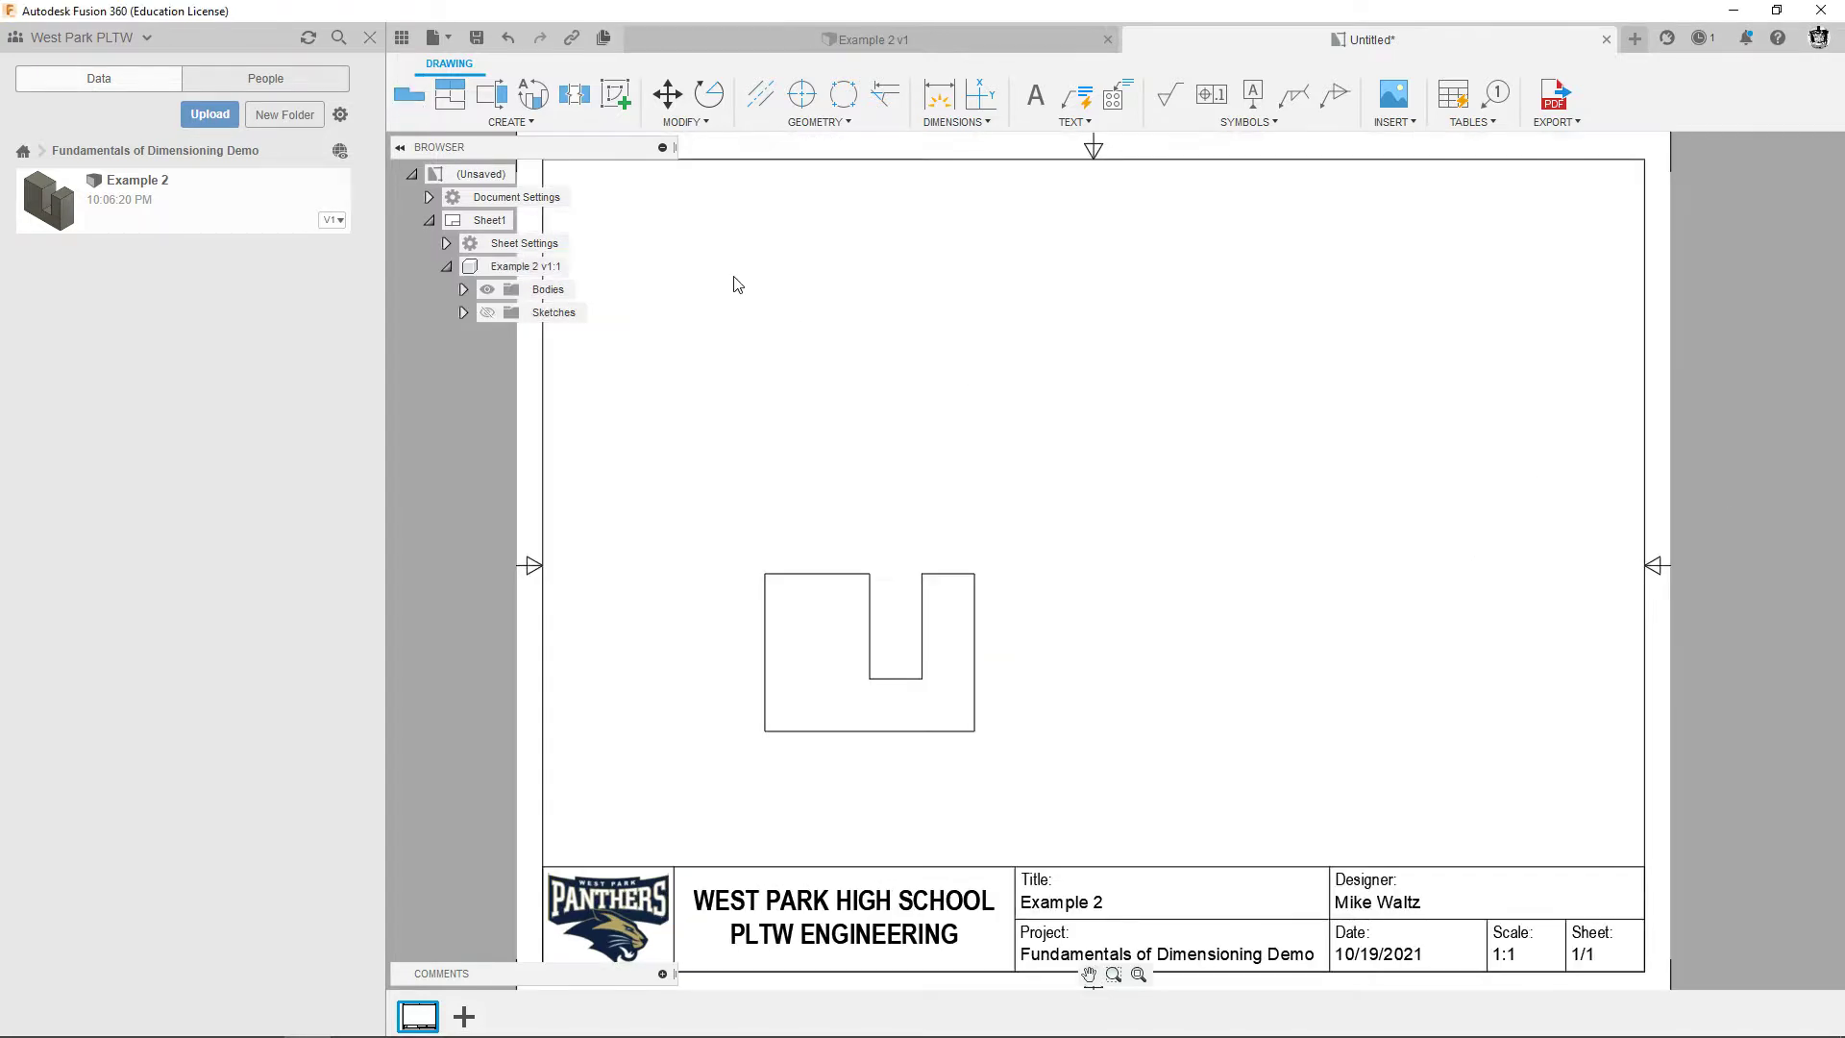
Project top, right-side and isometric views from the front view.
{"action": "scroll", "coordinate": [737, 285], "scroll_direction": "down", "scroll_amount": 1}
{"action": "left_click", "coordinate": [450, 99]}
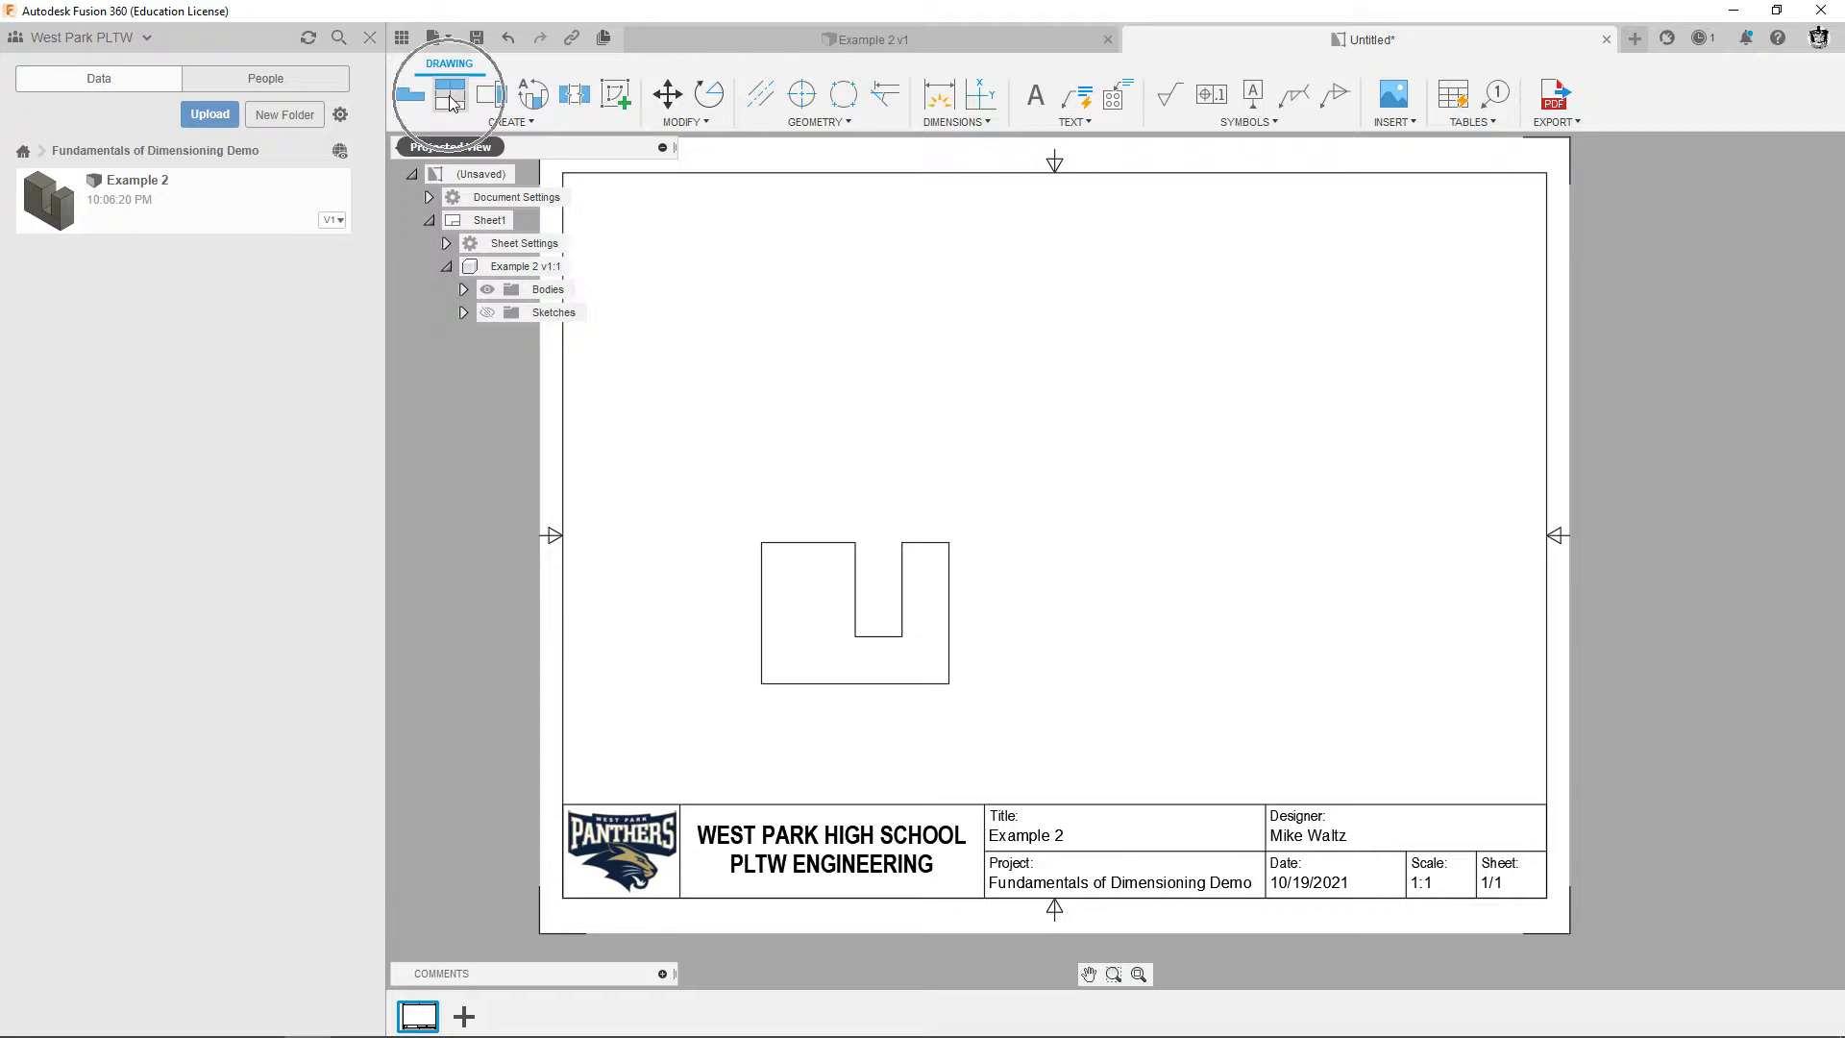
{"action": "left_click", "coordinate": [369, 37]}
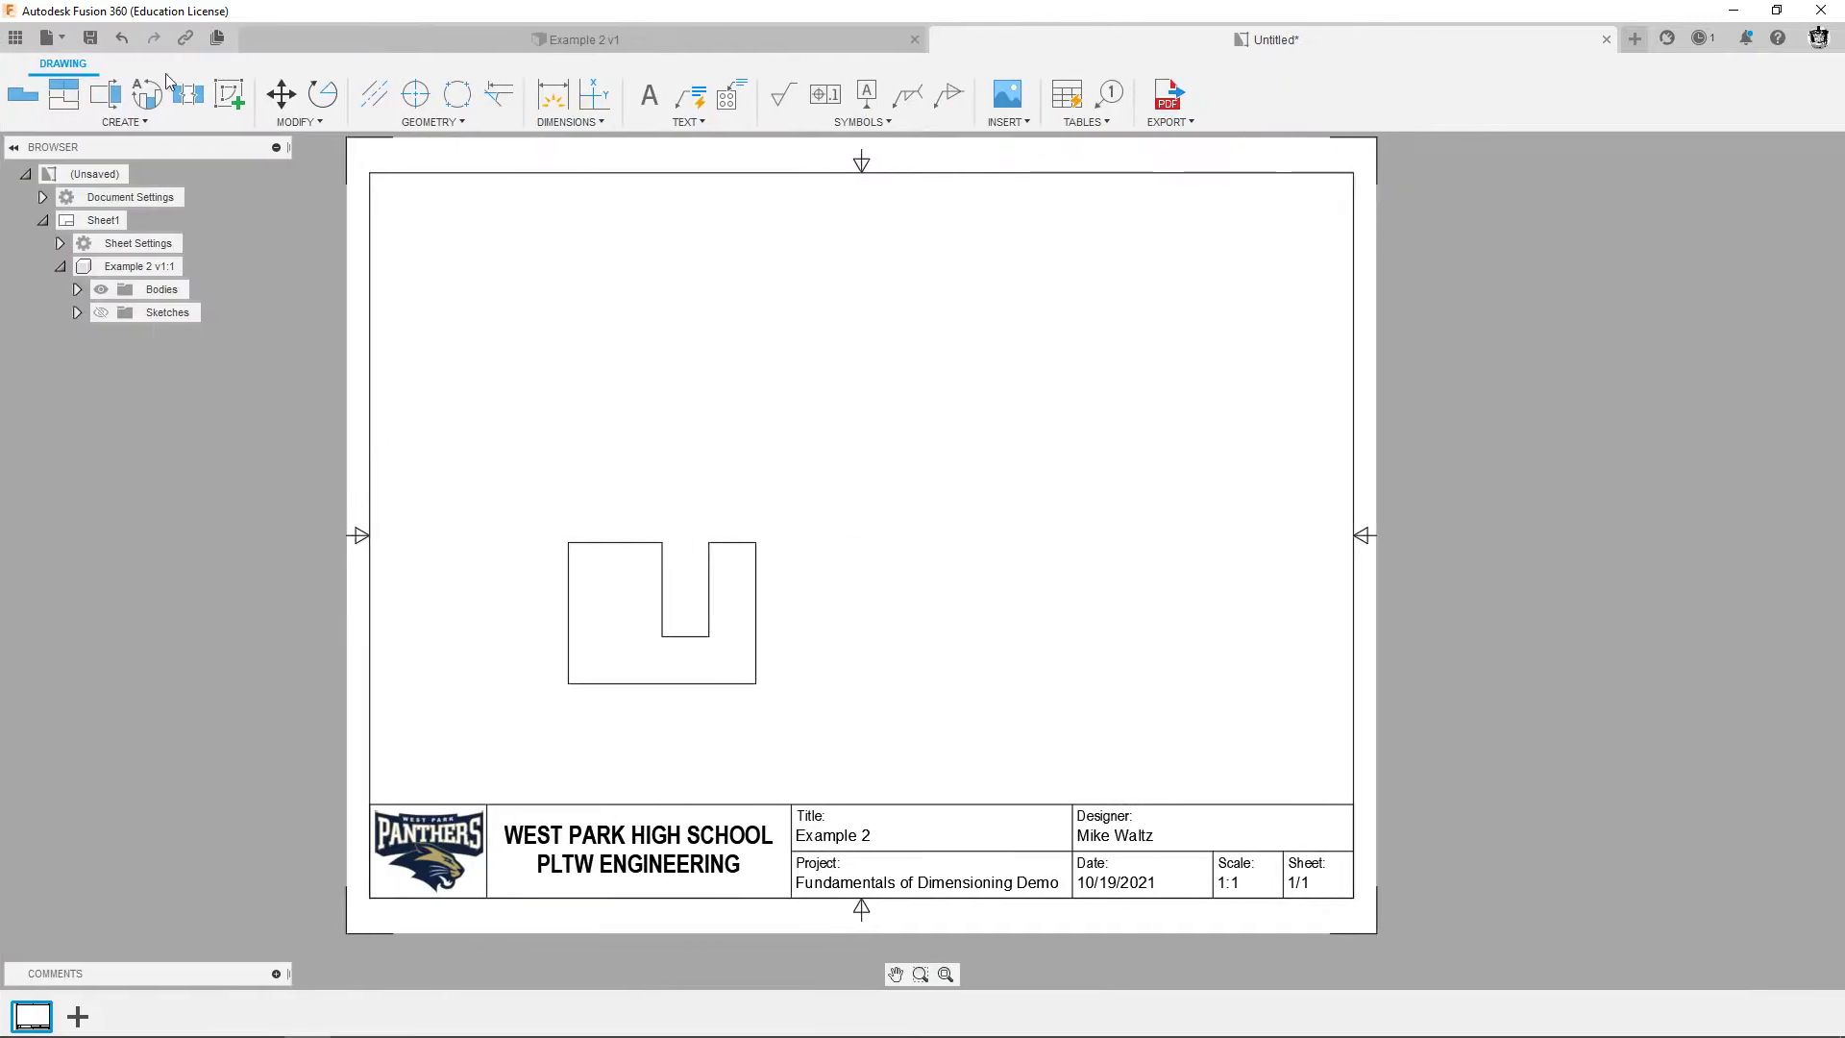
{"action": "left_click", "coordinate": [64, 93]}
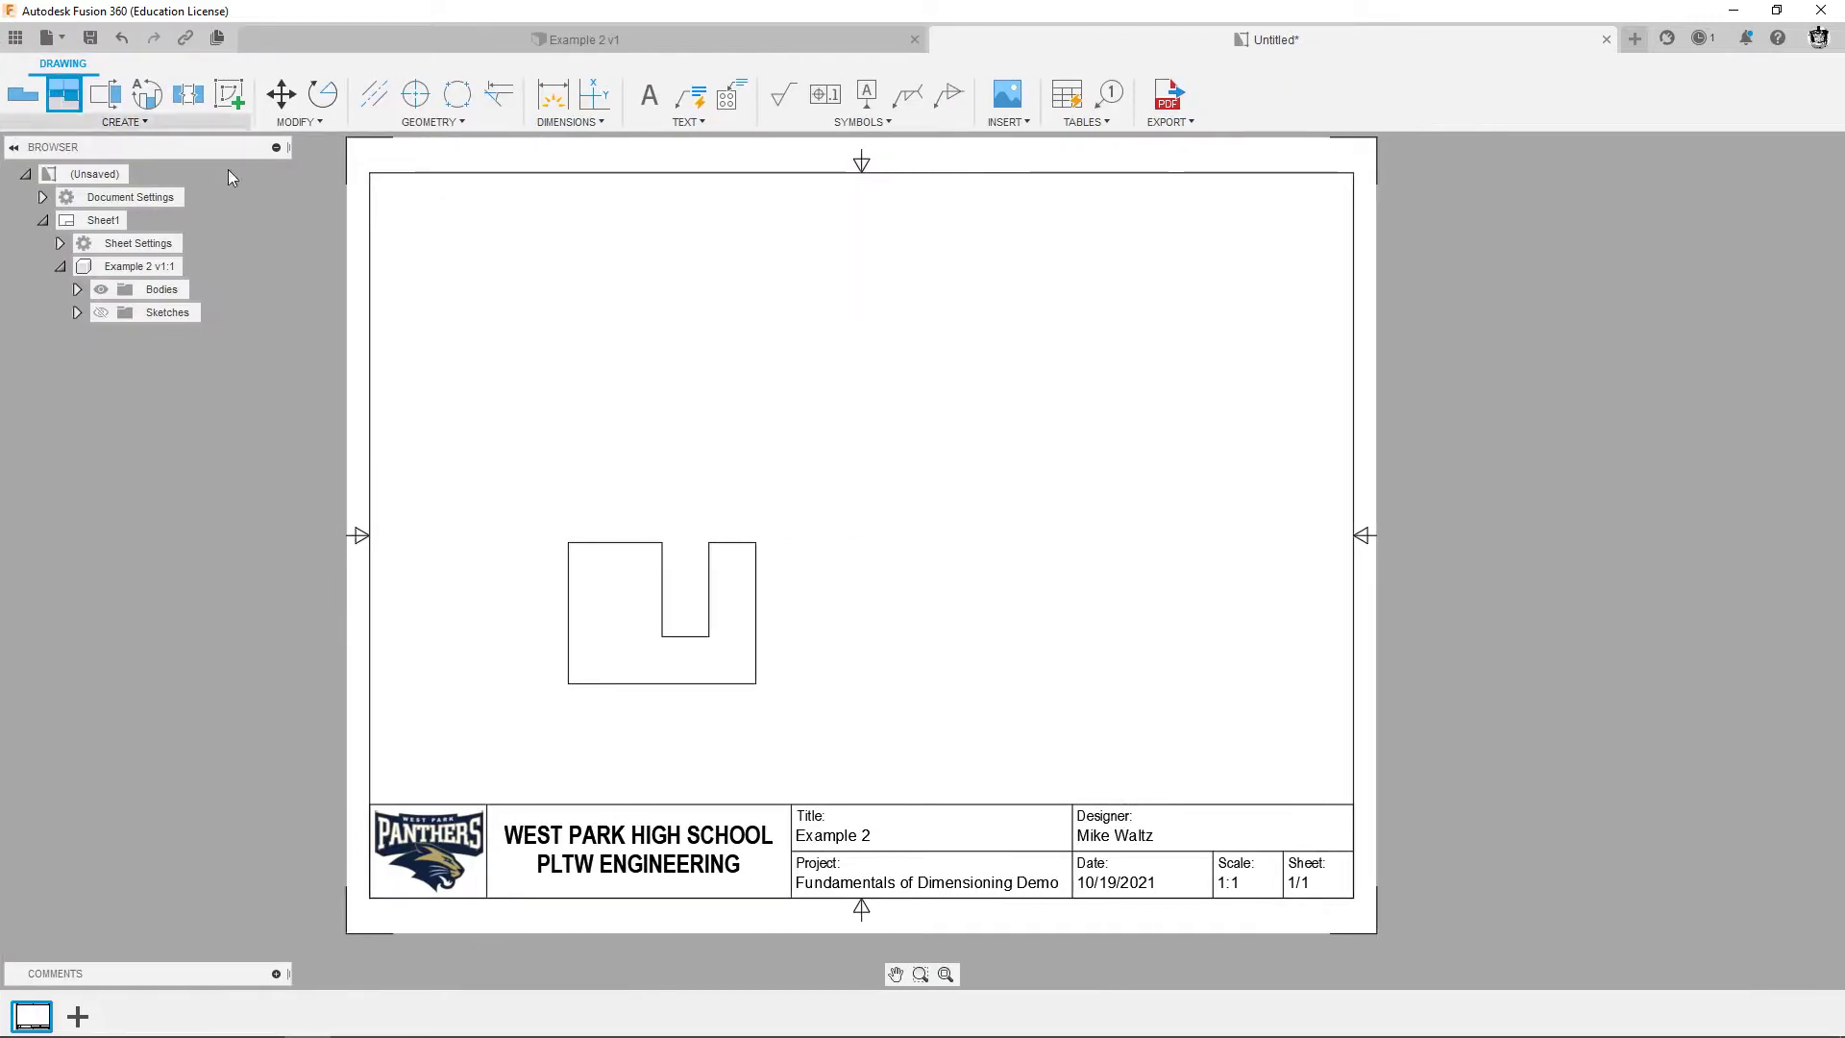
{"action": "left_click", "coordinate": [623, 598]}
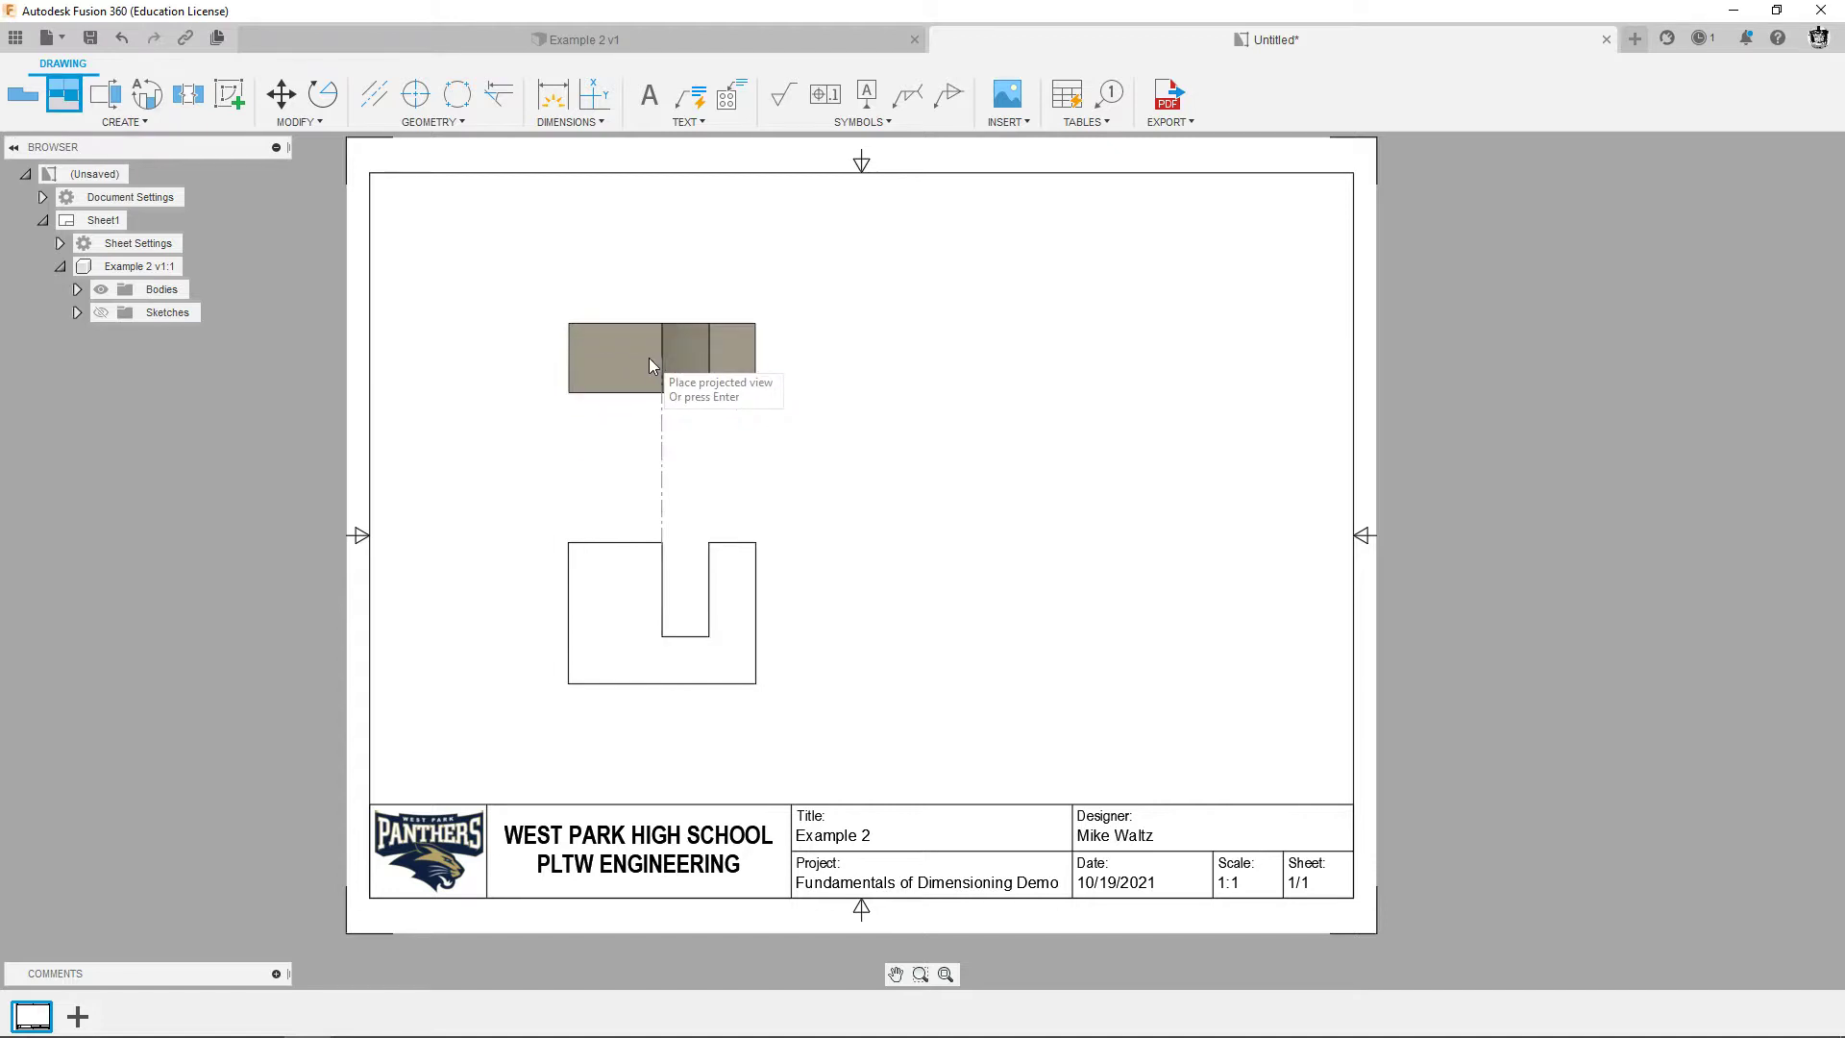
{"action": "left_click", "coordinate": [649, 365]}
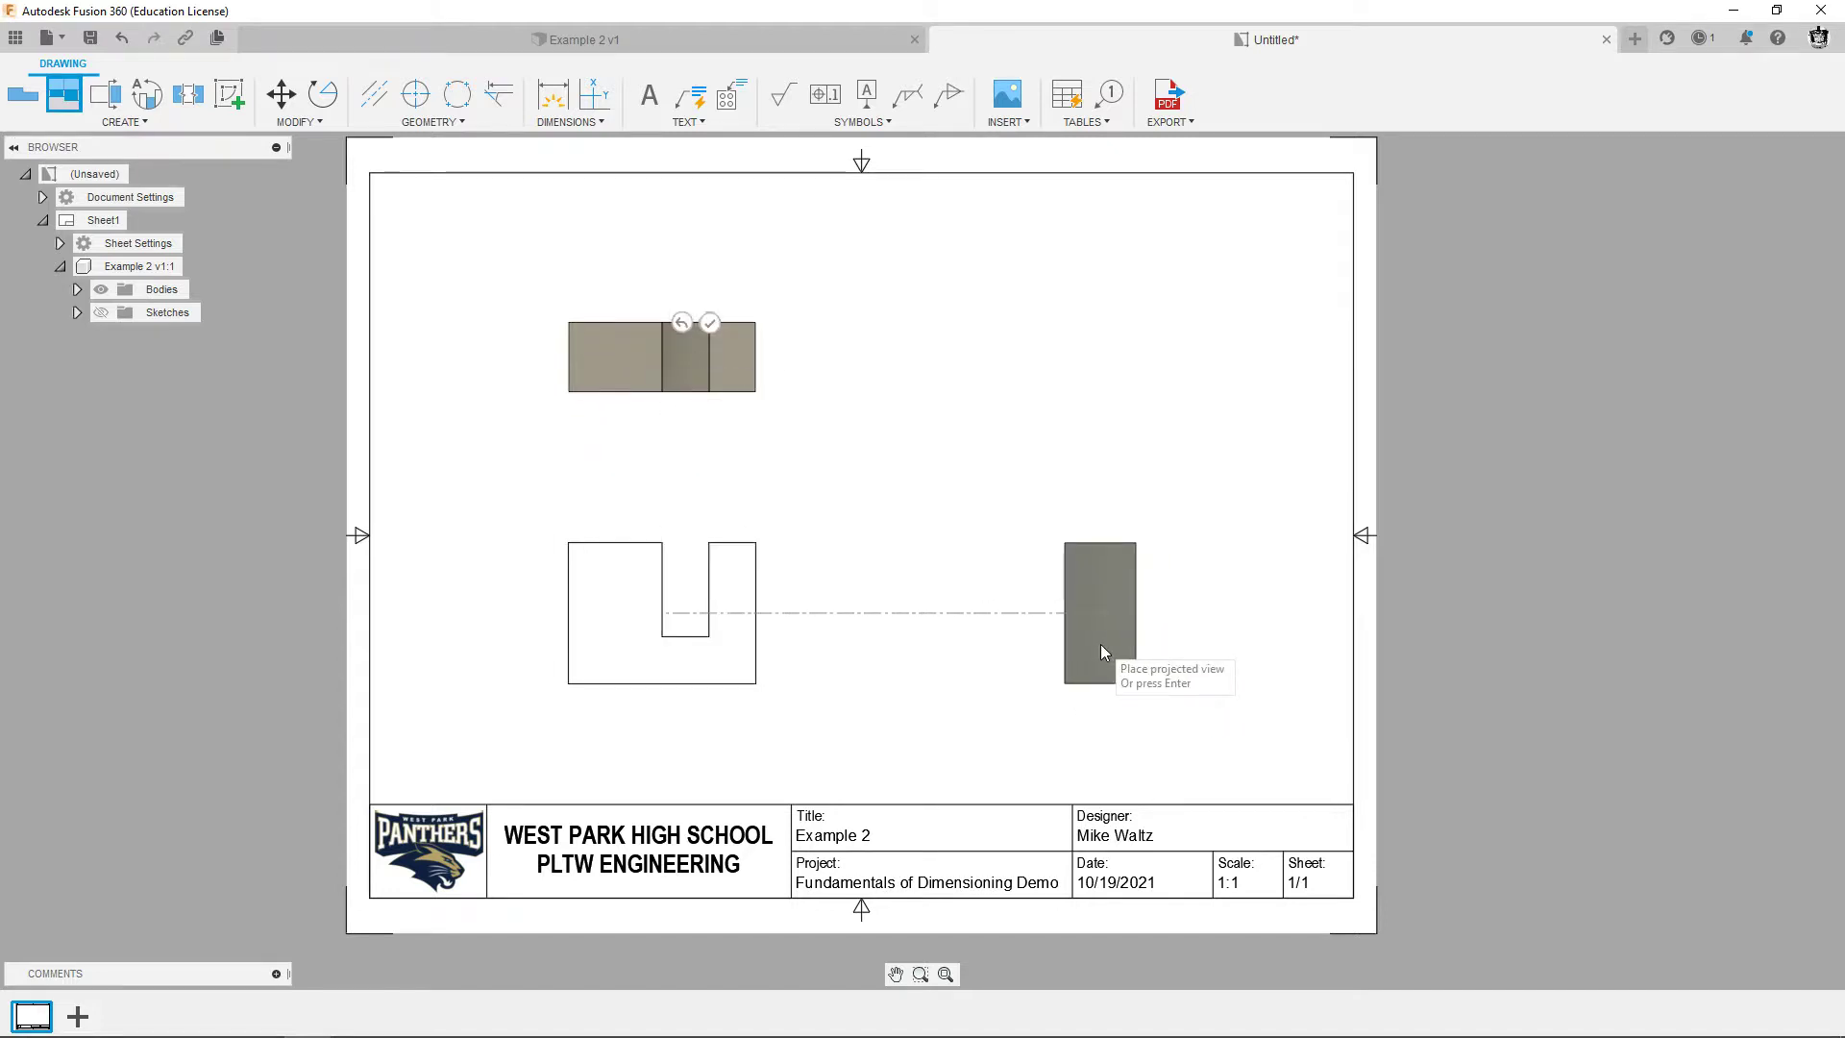
{"action": "left_click", "coordinate": [1102, 651]}
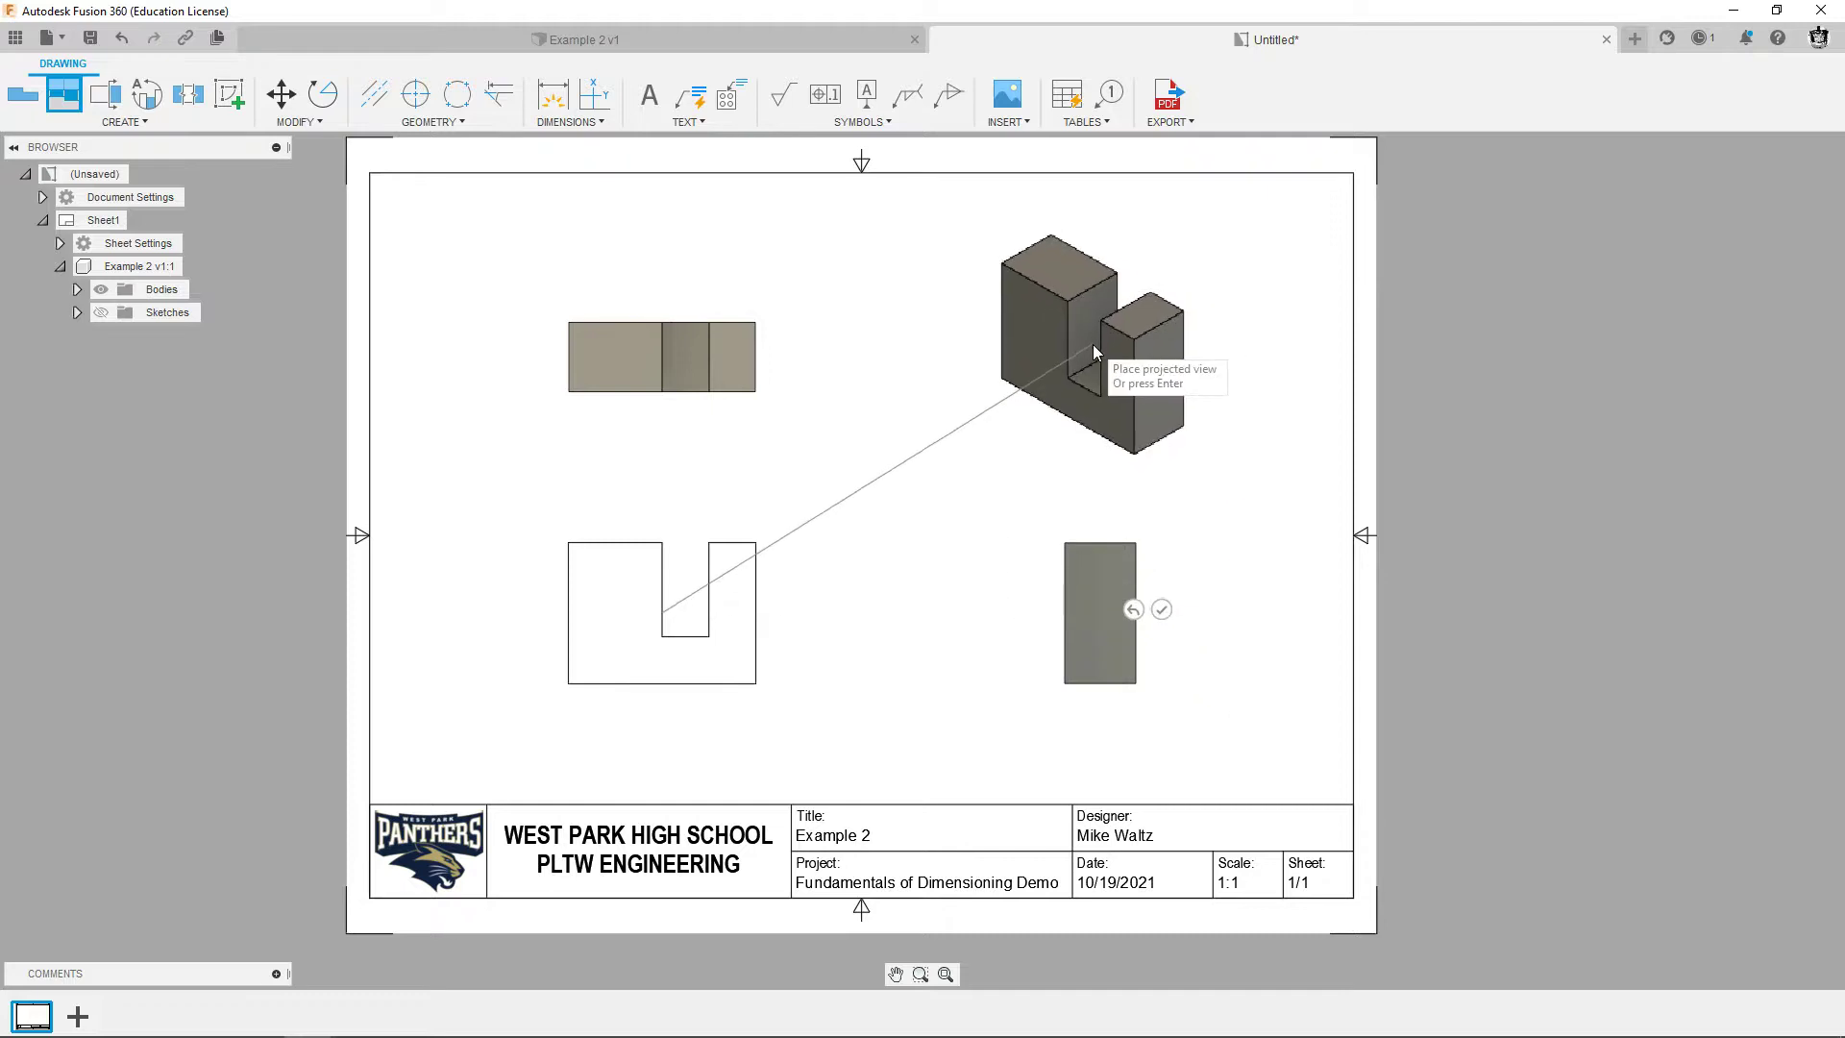
{"action": "left_click", "coordinate": [1093, 344]}
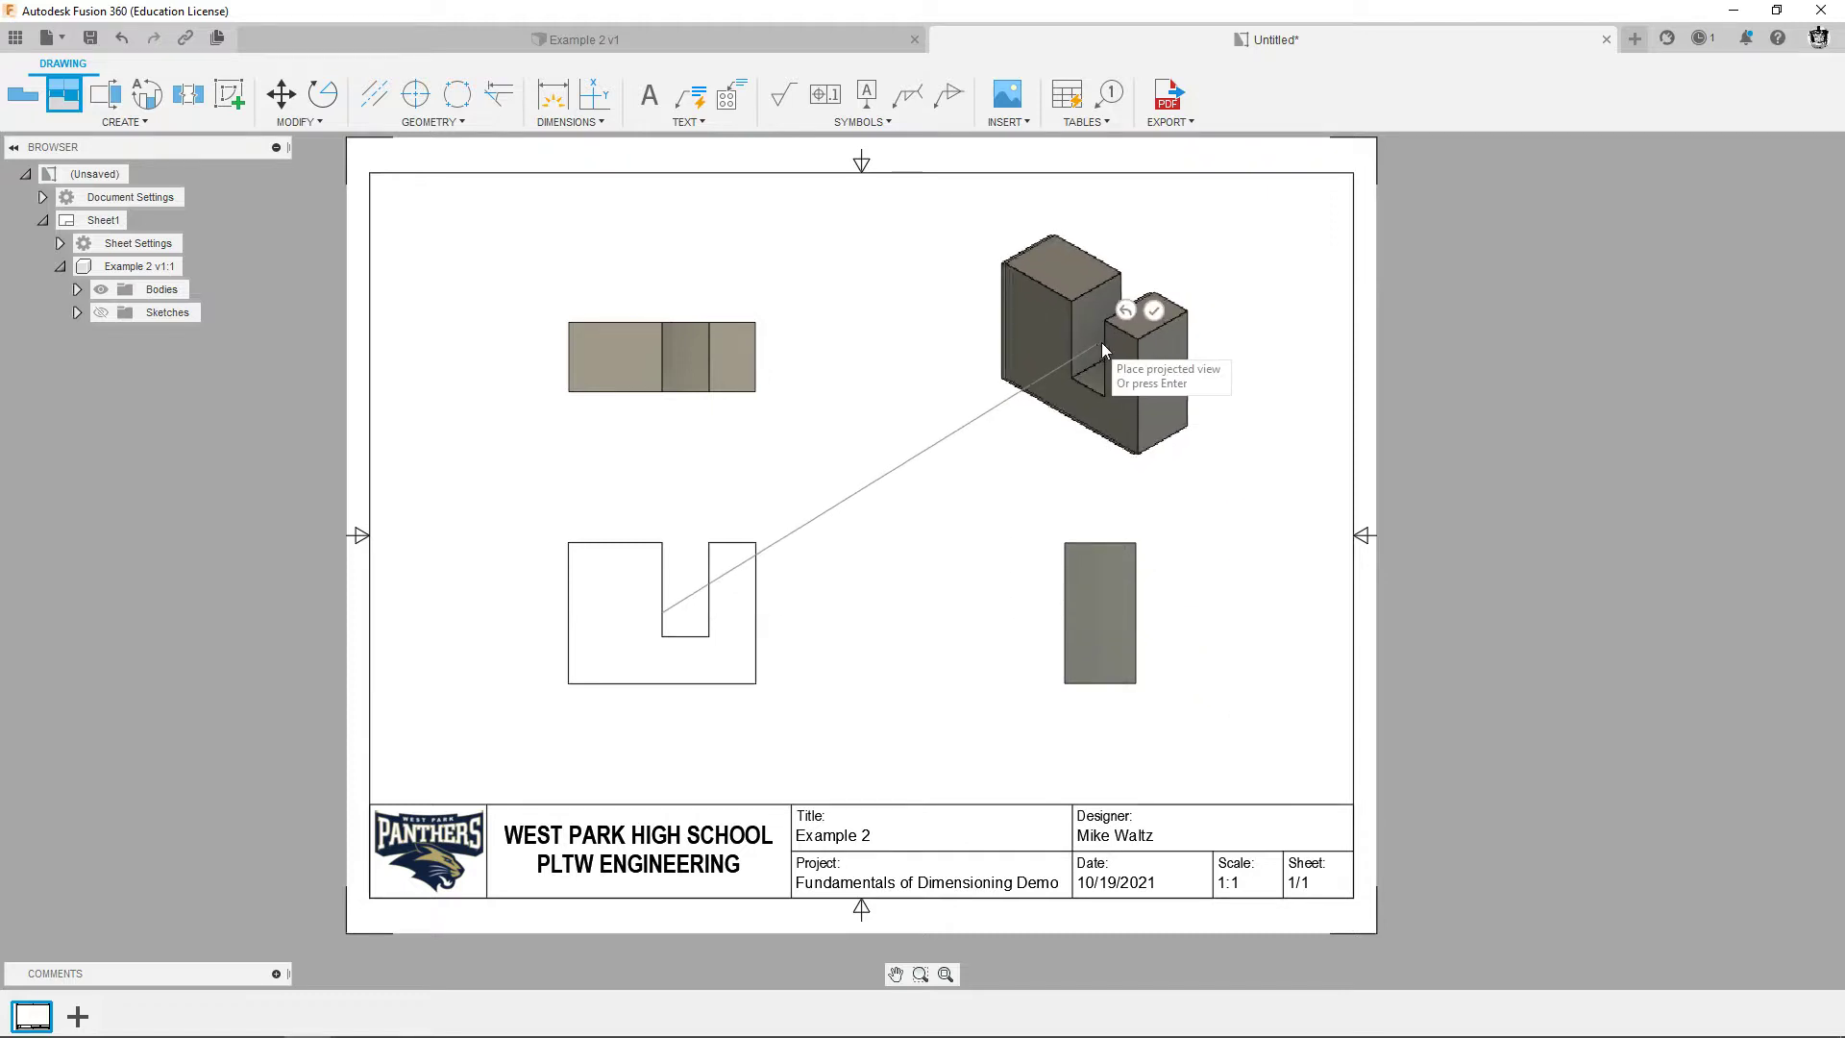
{"action": "left_click", "coordinate": [1154, 315]}
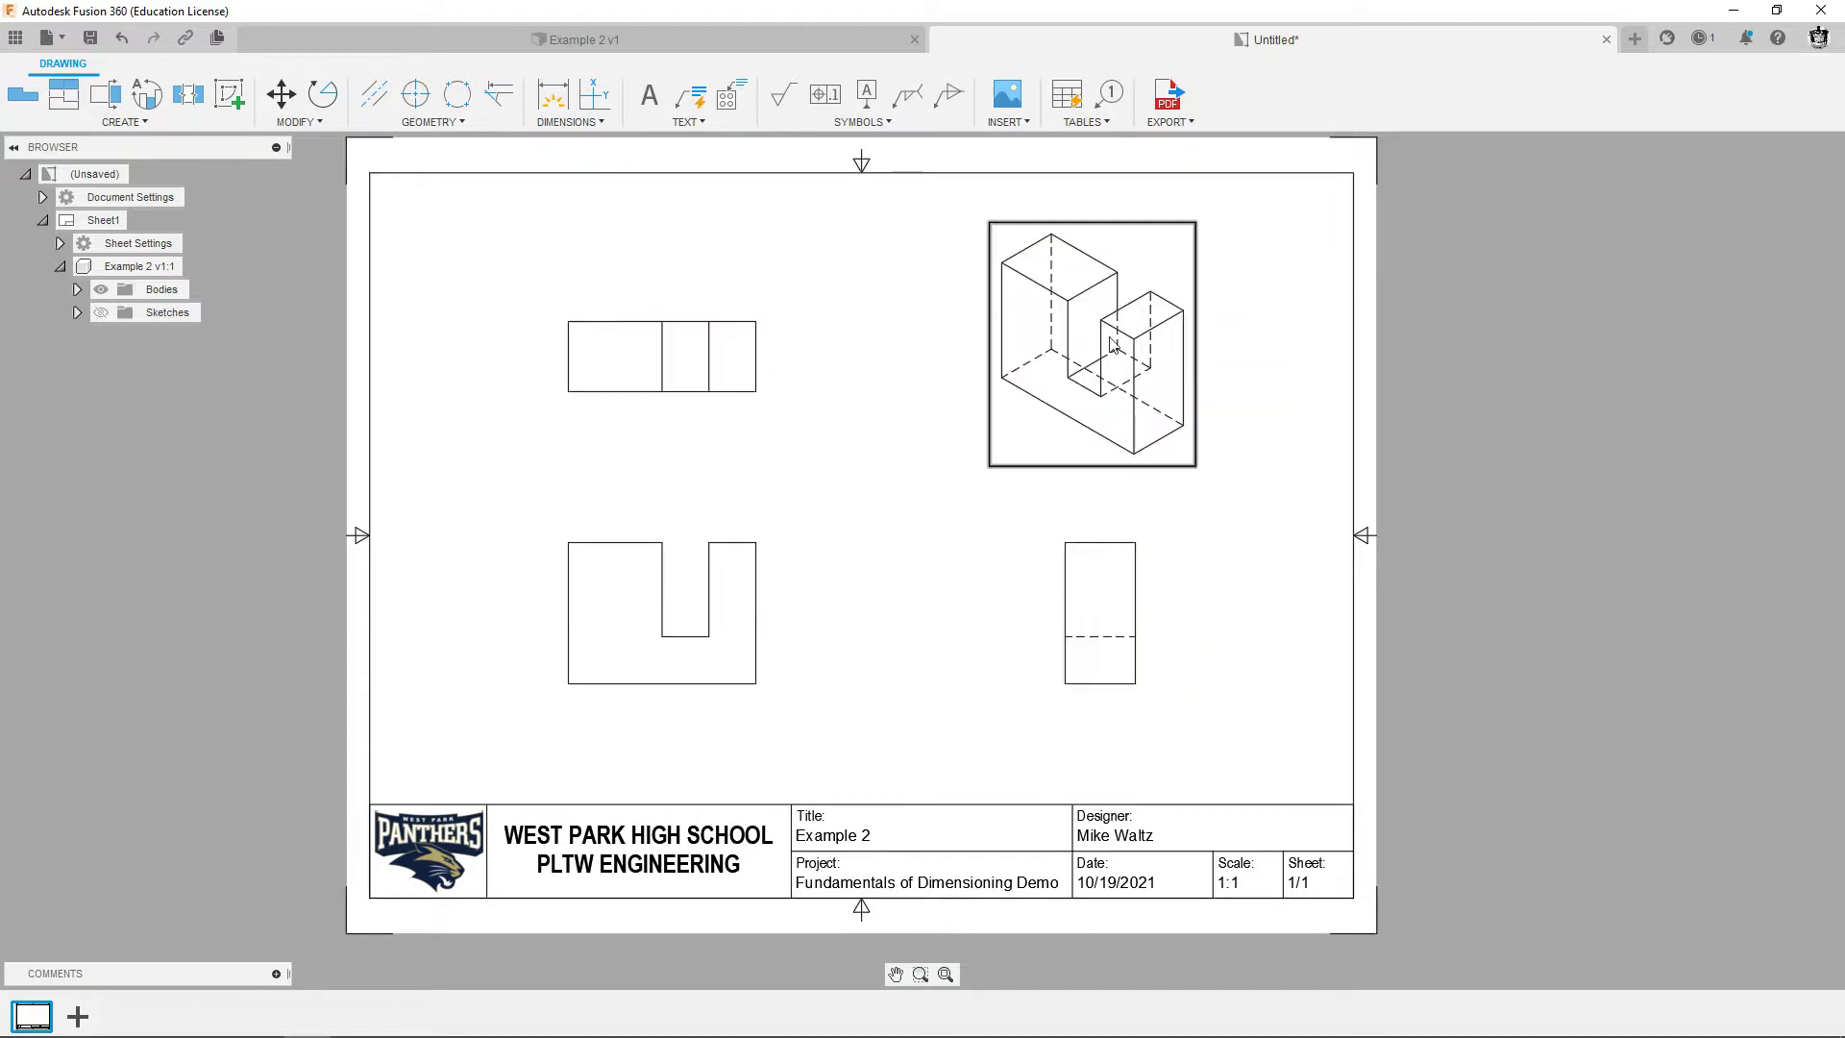
{"action": "scroll", "coordinate": [879, 538], "scroll_direction": "up", "scroll_amount": 3}
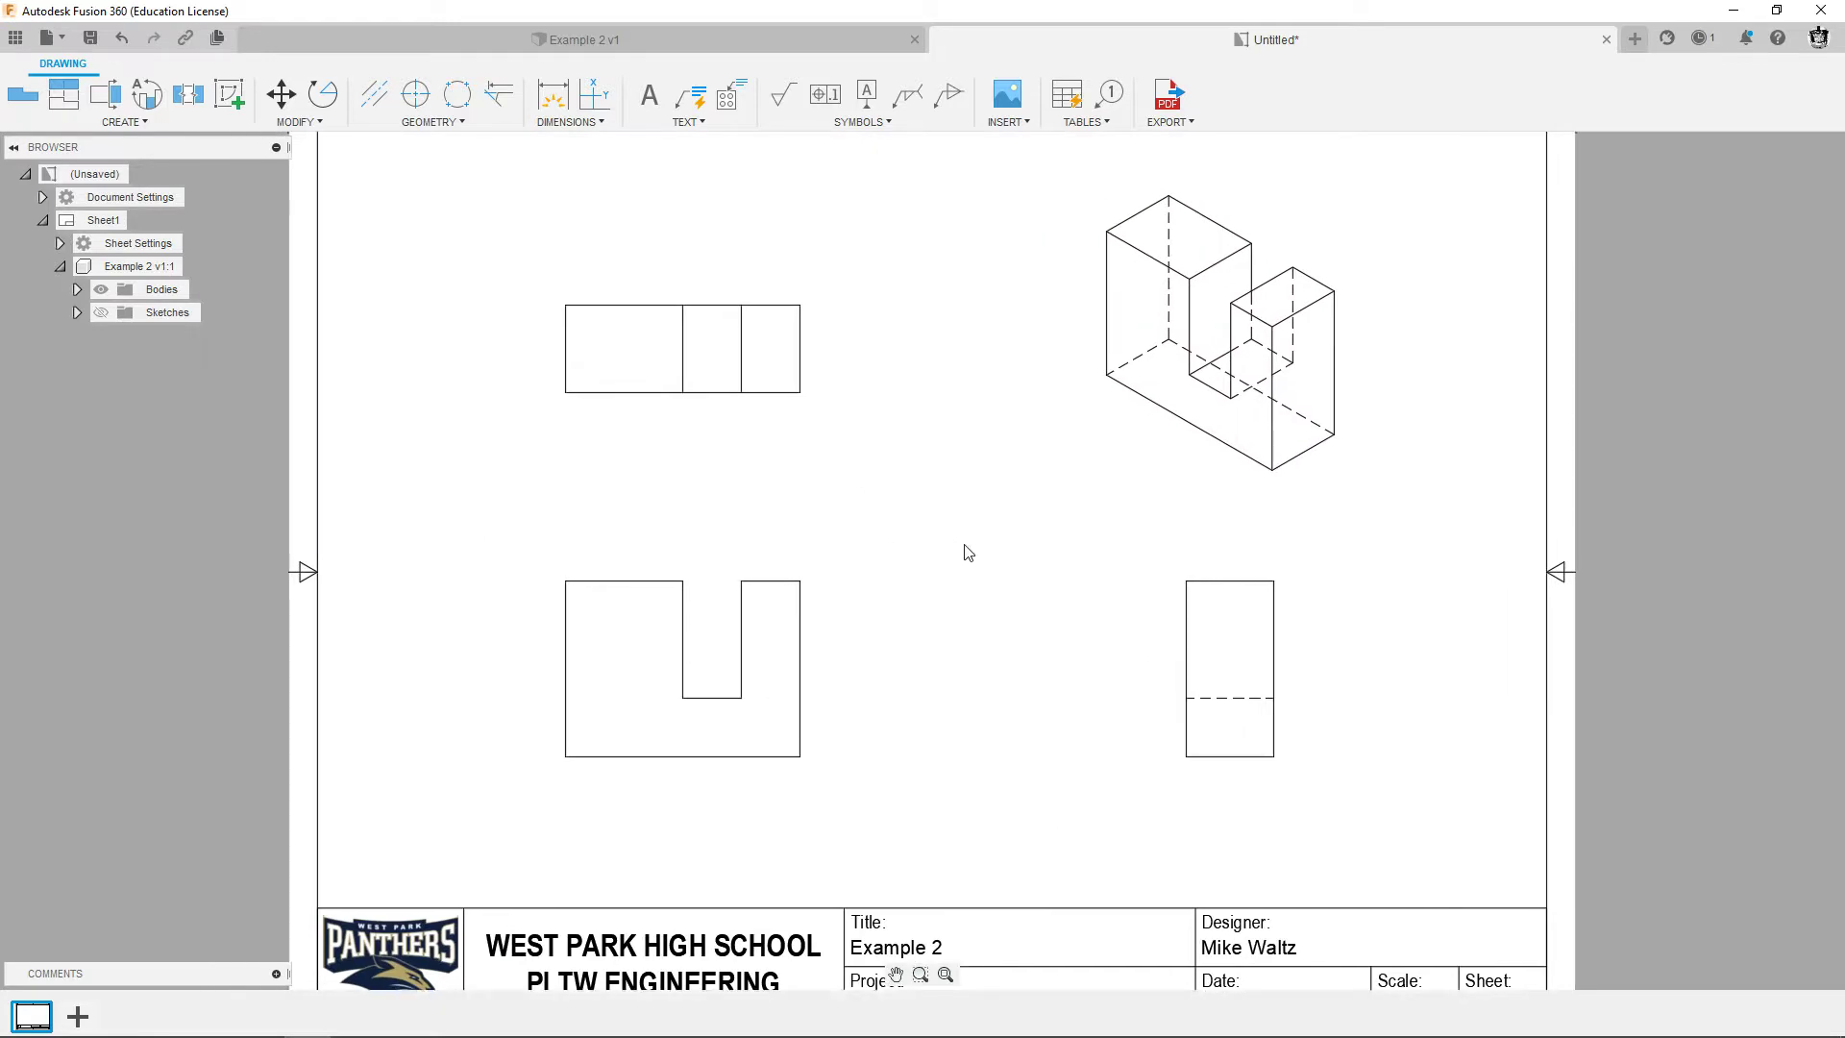
Change the isometric view's style from hidden-line to Shaded.
{"action": "double_click", "coordinate": [1142, 448]}
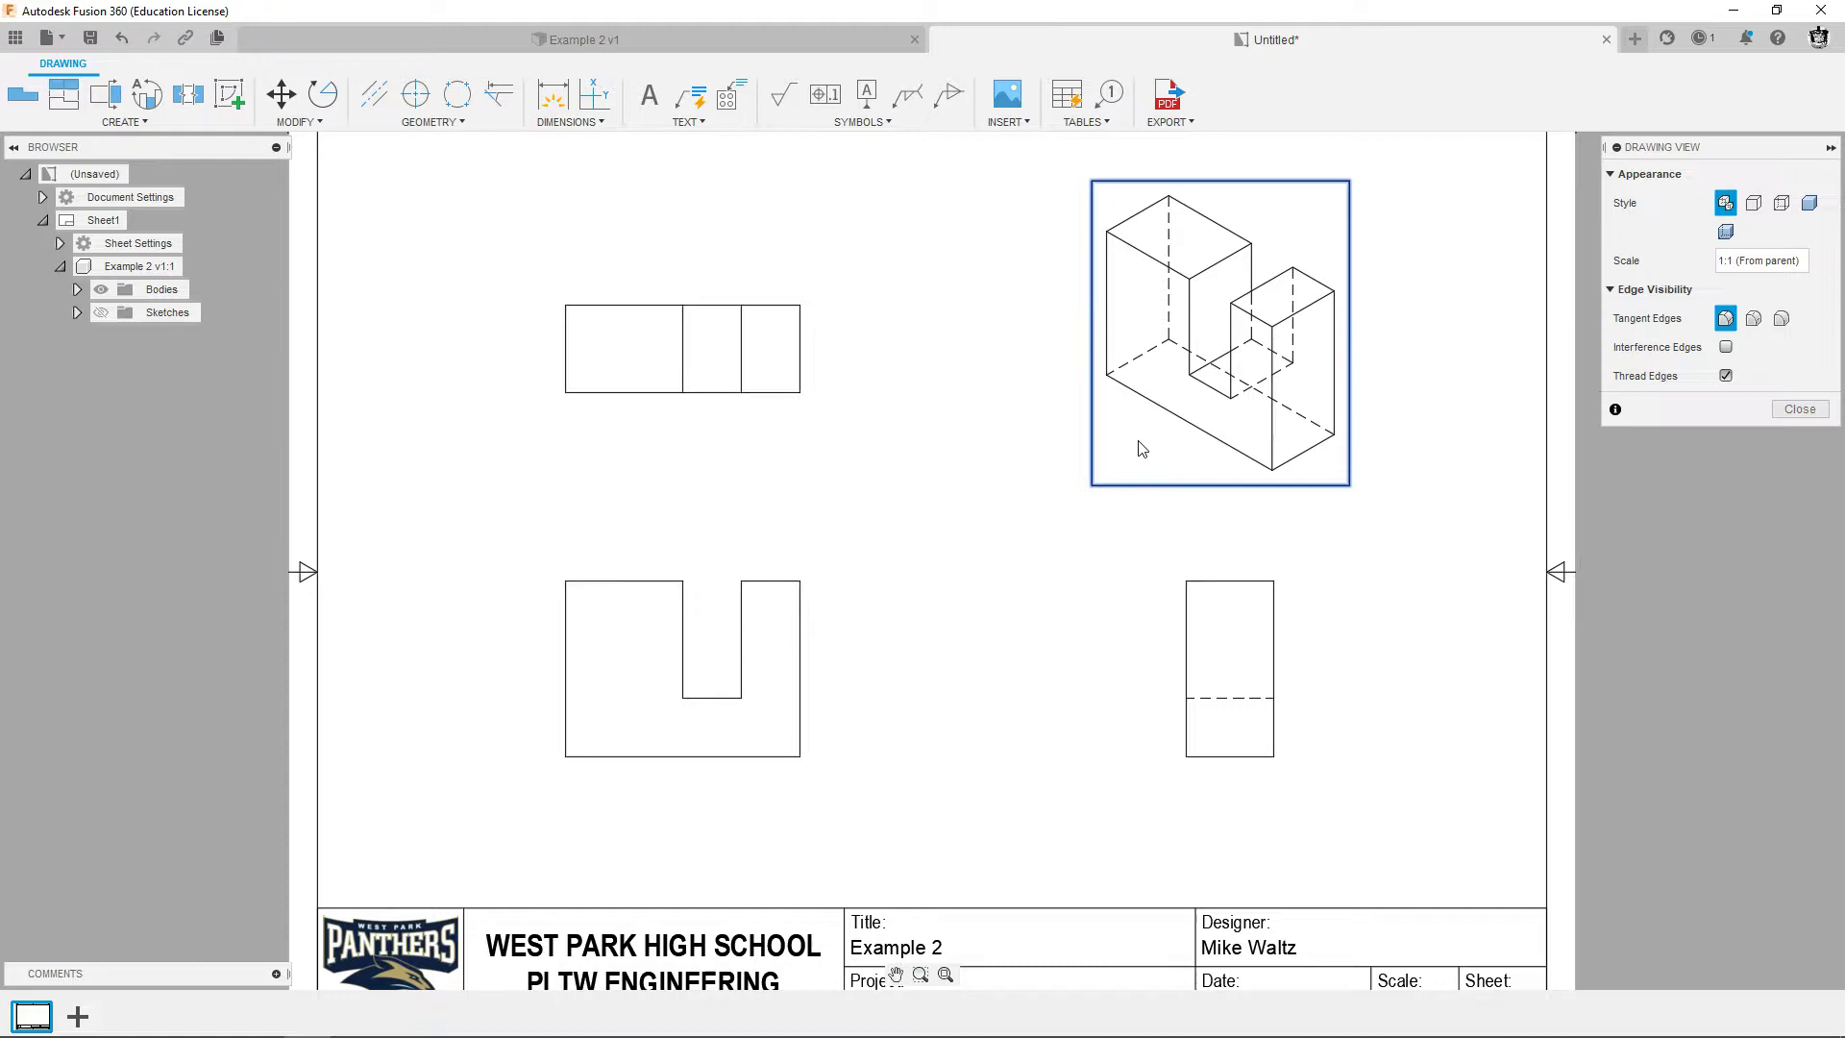
{"action": "left_click", "coordinate": [1809, 203]}
{"action": "left_click", "coordinate": [1800, 407]}
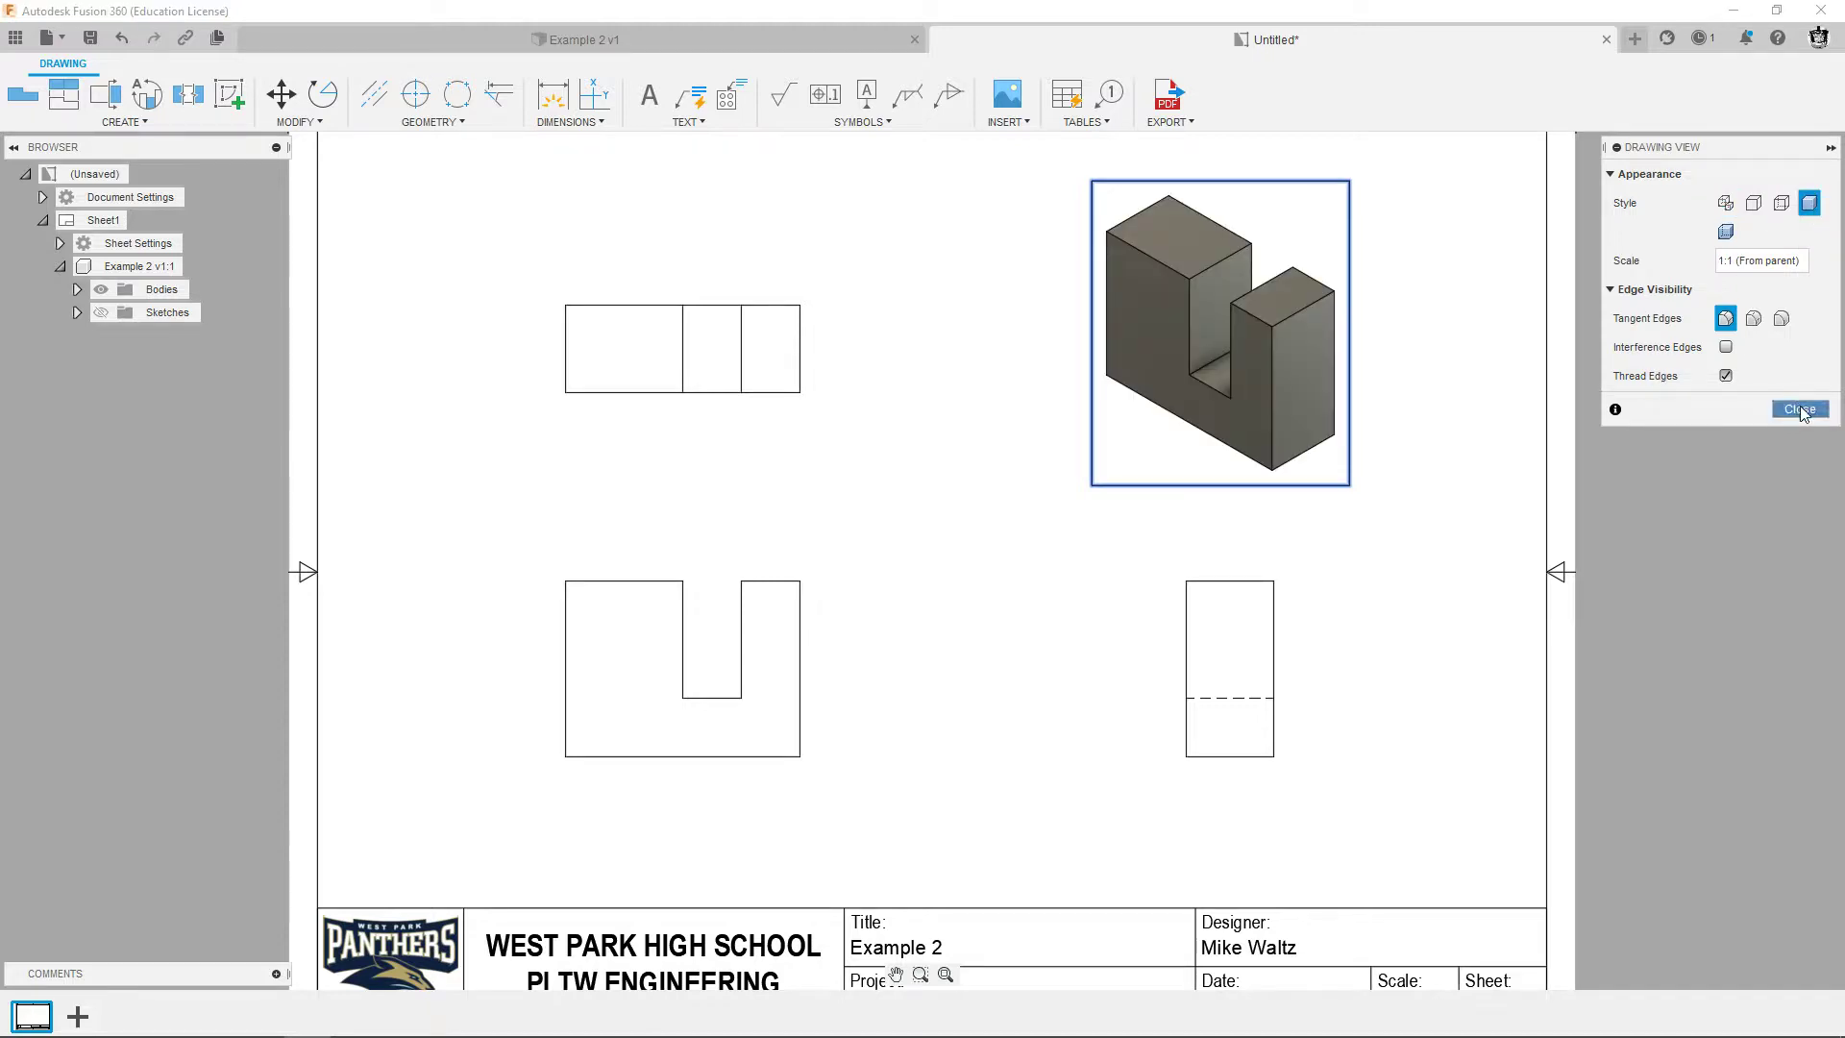
{"action": "scroll", "coordinate": [1024, 485], "scroll_direction": "down", "scroll_amount": 2}
{"action": "middle_click_drag", "start_coordinate": [1030, 487], "coordinate": [1096, 494]}
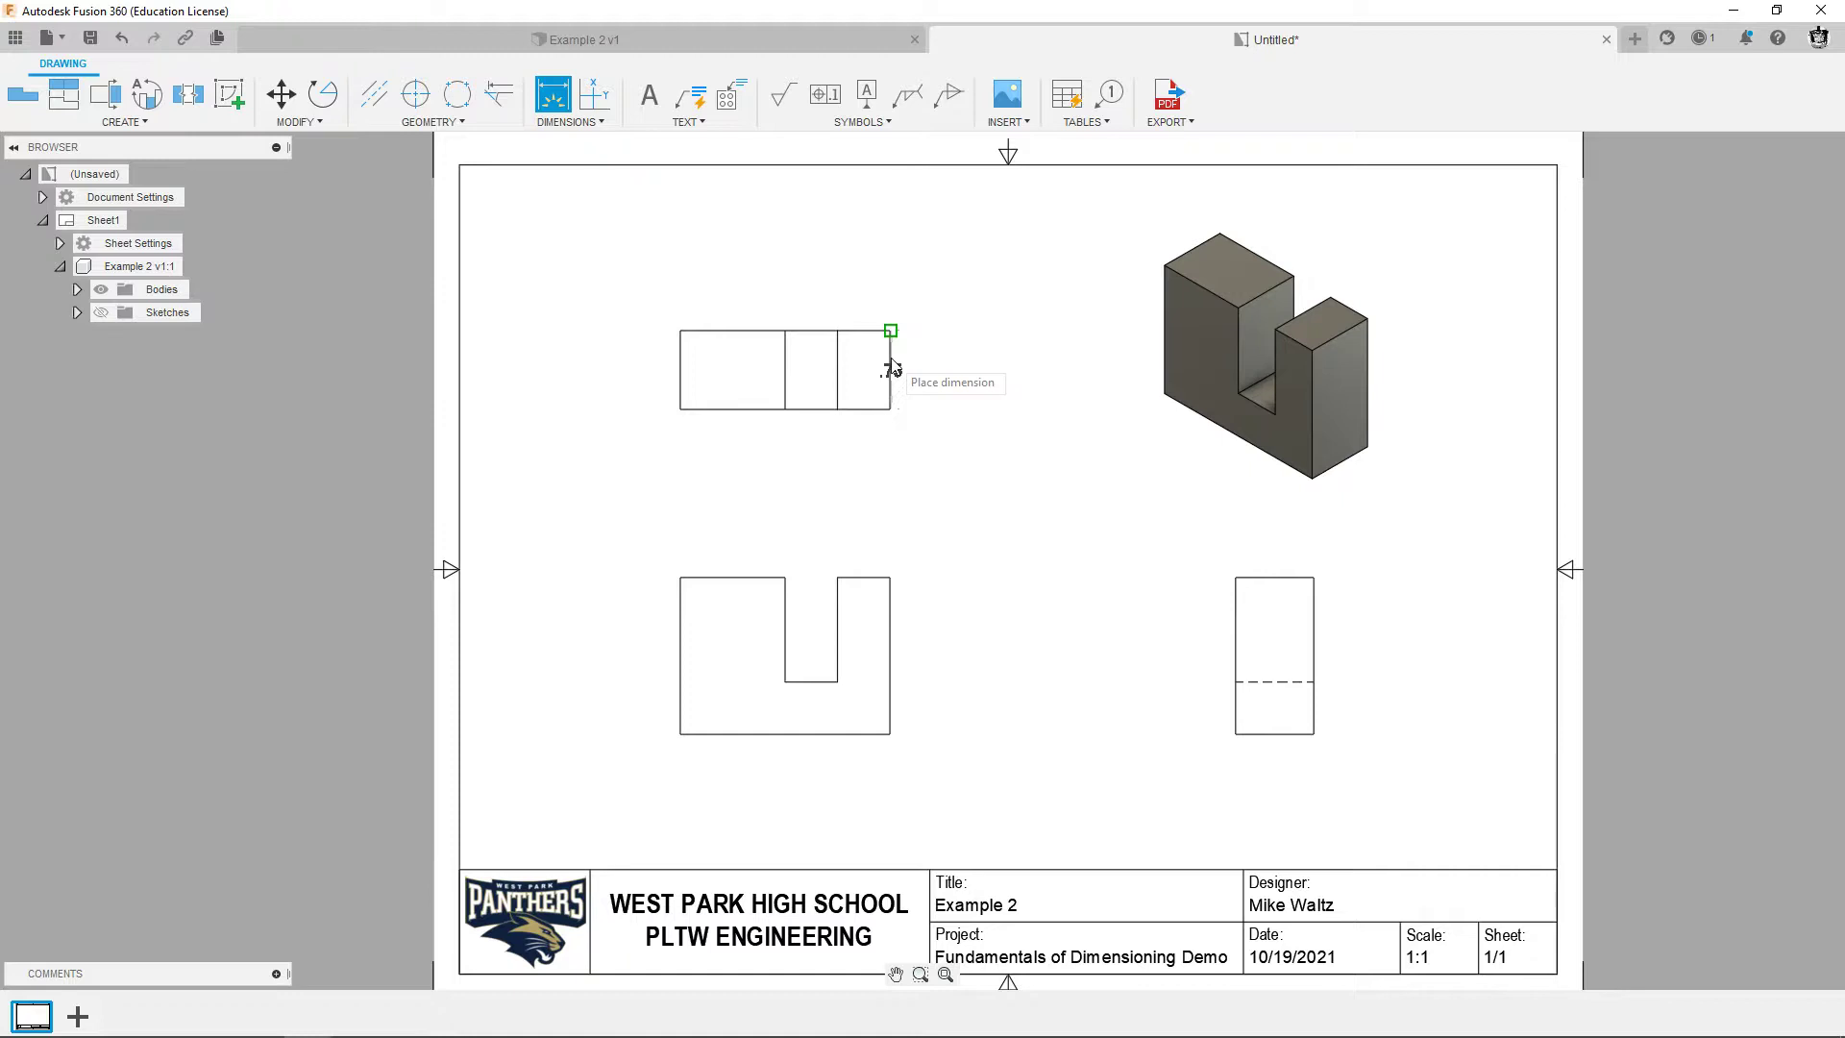
Place the .75 dimension to the right of the top view's right edge.
{"action": "left_click", "coordinate": [927, 371]}
{"action": "scroll", "coordinate": [1005, 527], "scroll_direction": "up", "scroll_amount": 1}
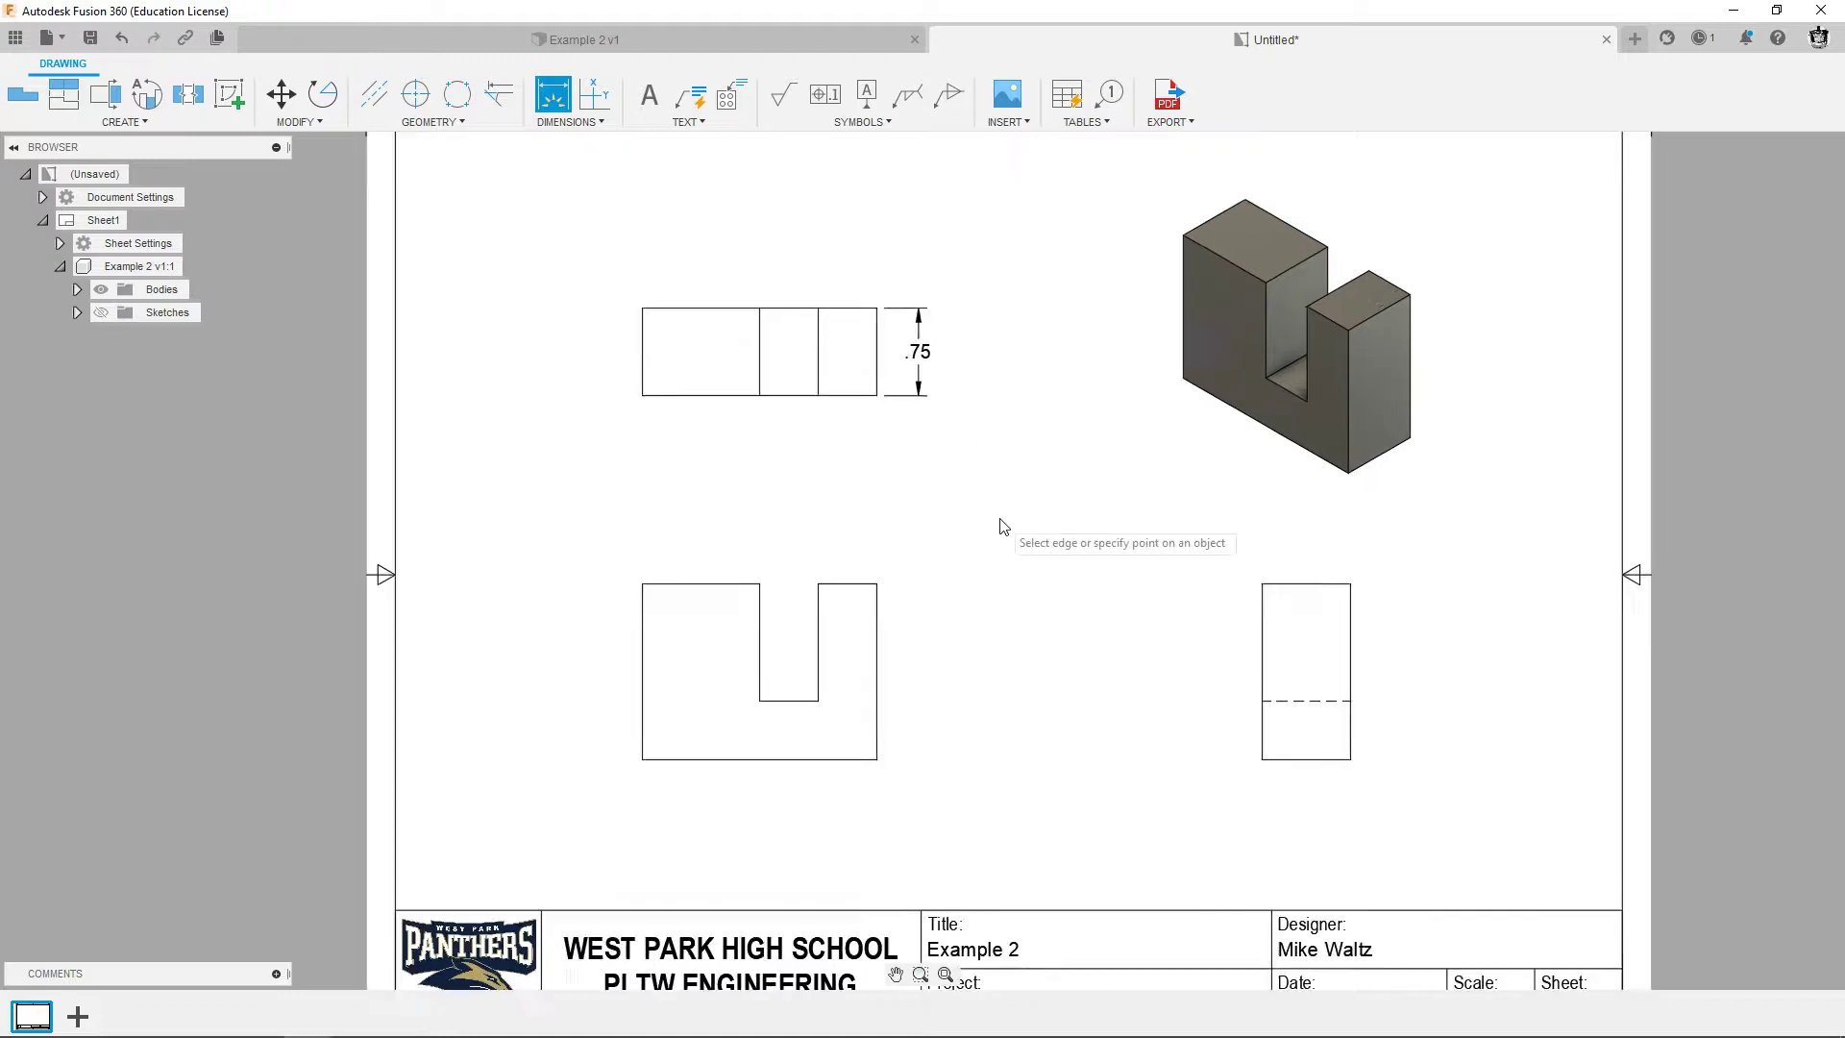
{"action": "scroll", "coordinate": [1004, 527], "scroll_direction": "up", "scroll_amount": 1}
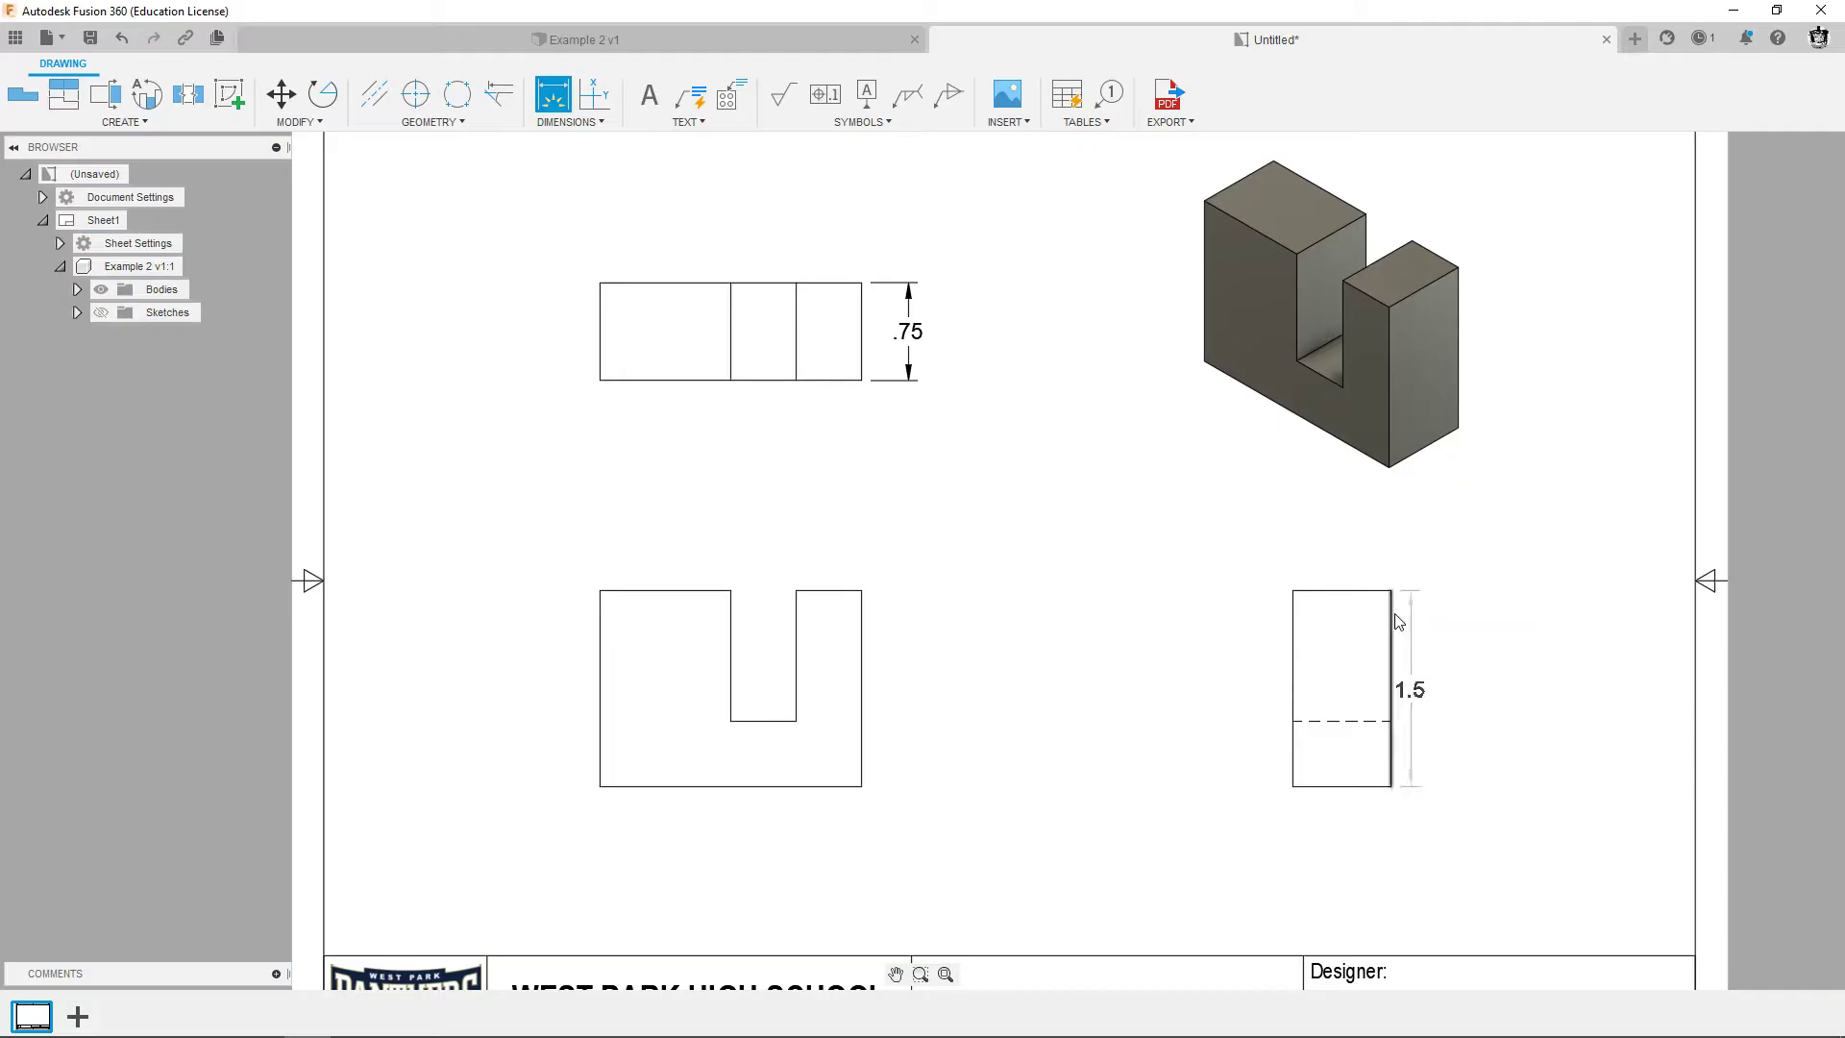
Delete the side view and bring the front view into focus.
{"action": "key", "text": "Escape"}
{"action": "left_click", "coordinate": [1388, 616]}
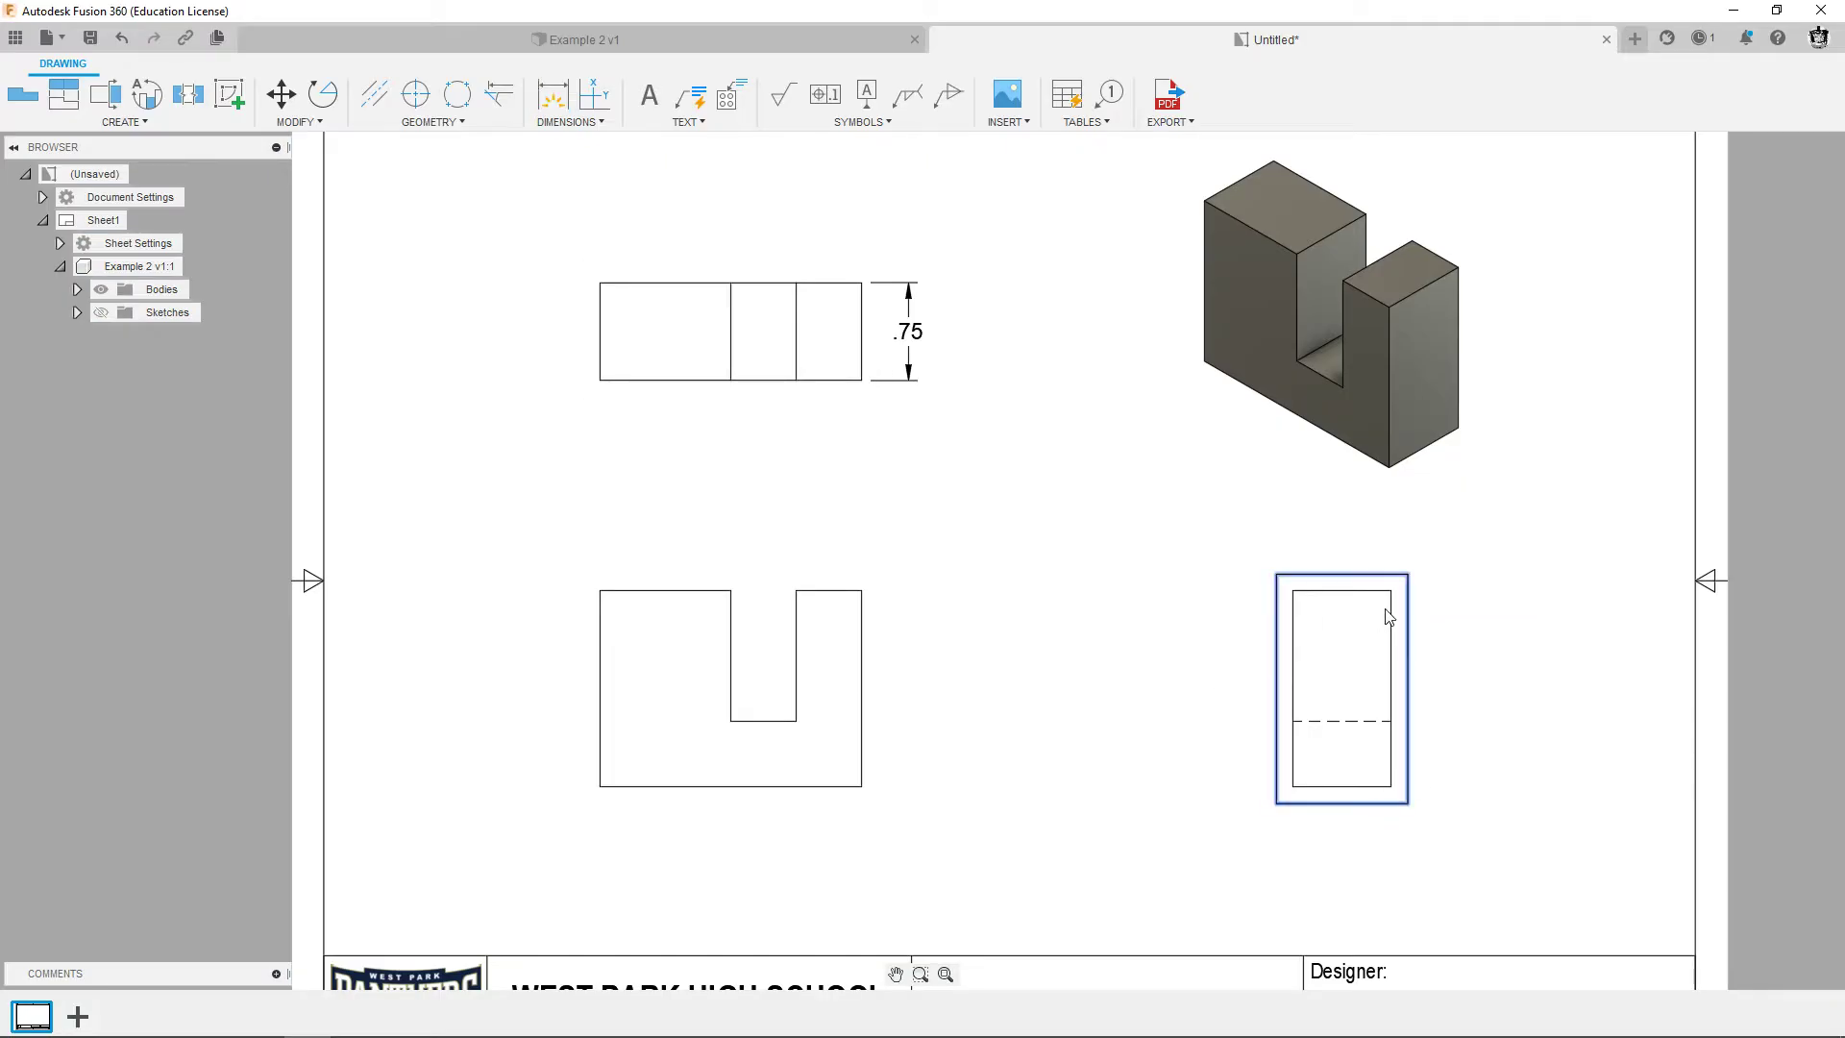
{"action": "key", "text": "Delete"}
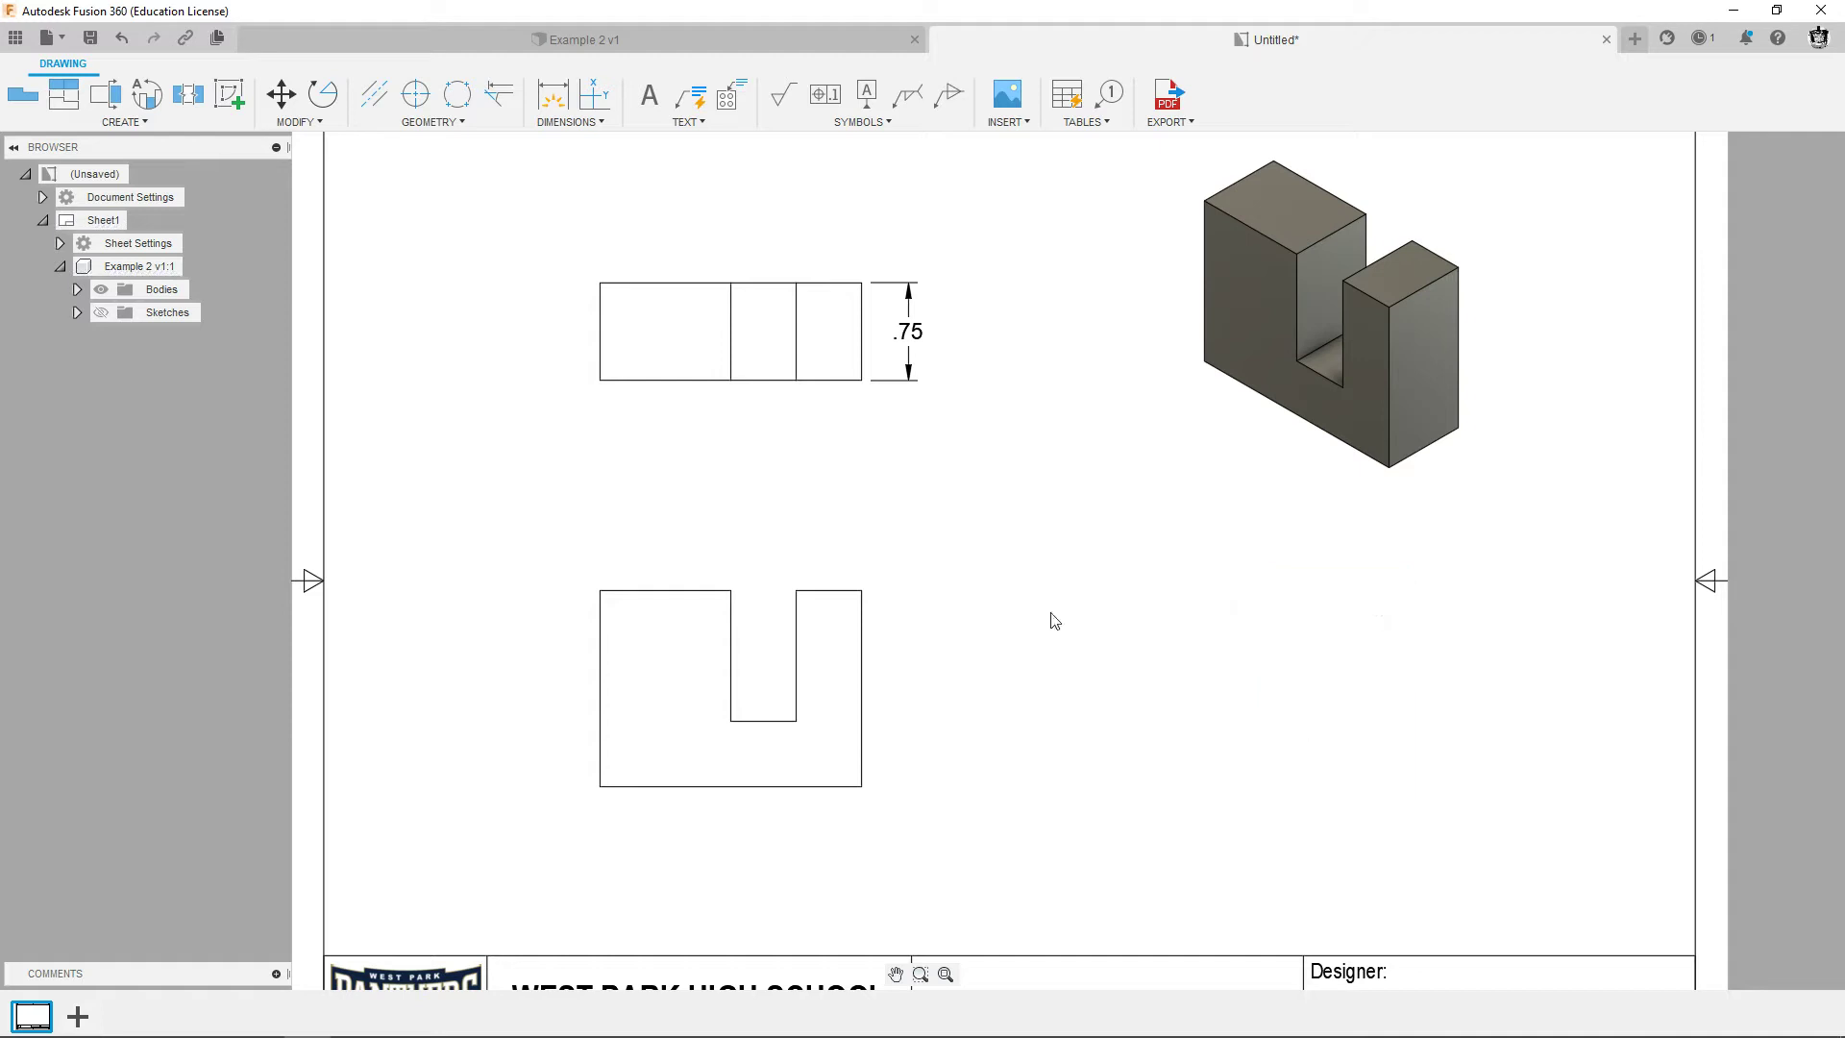
{"action": "scroll", "coordinate": [1028, 629], "scroll_direction": "up", "scroll_amount": 1}
{"action": "middle_click_drag", "start_coordinate": [1006, 643], "coordinate": [1209, 588]}
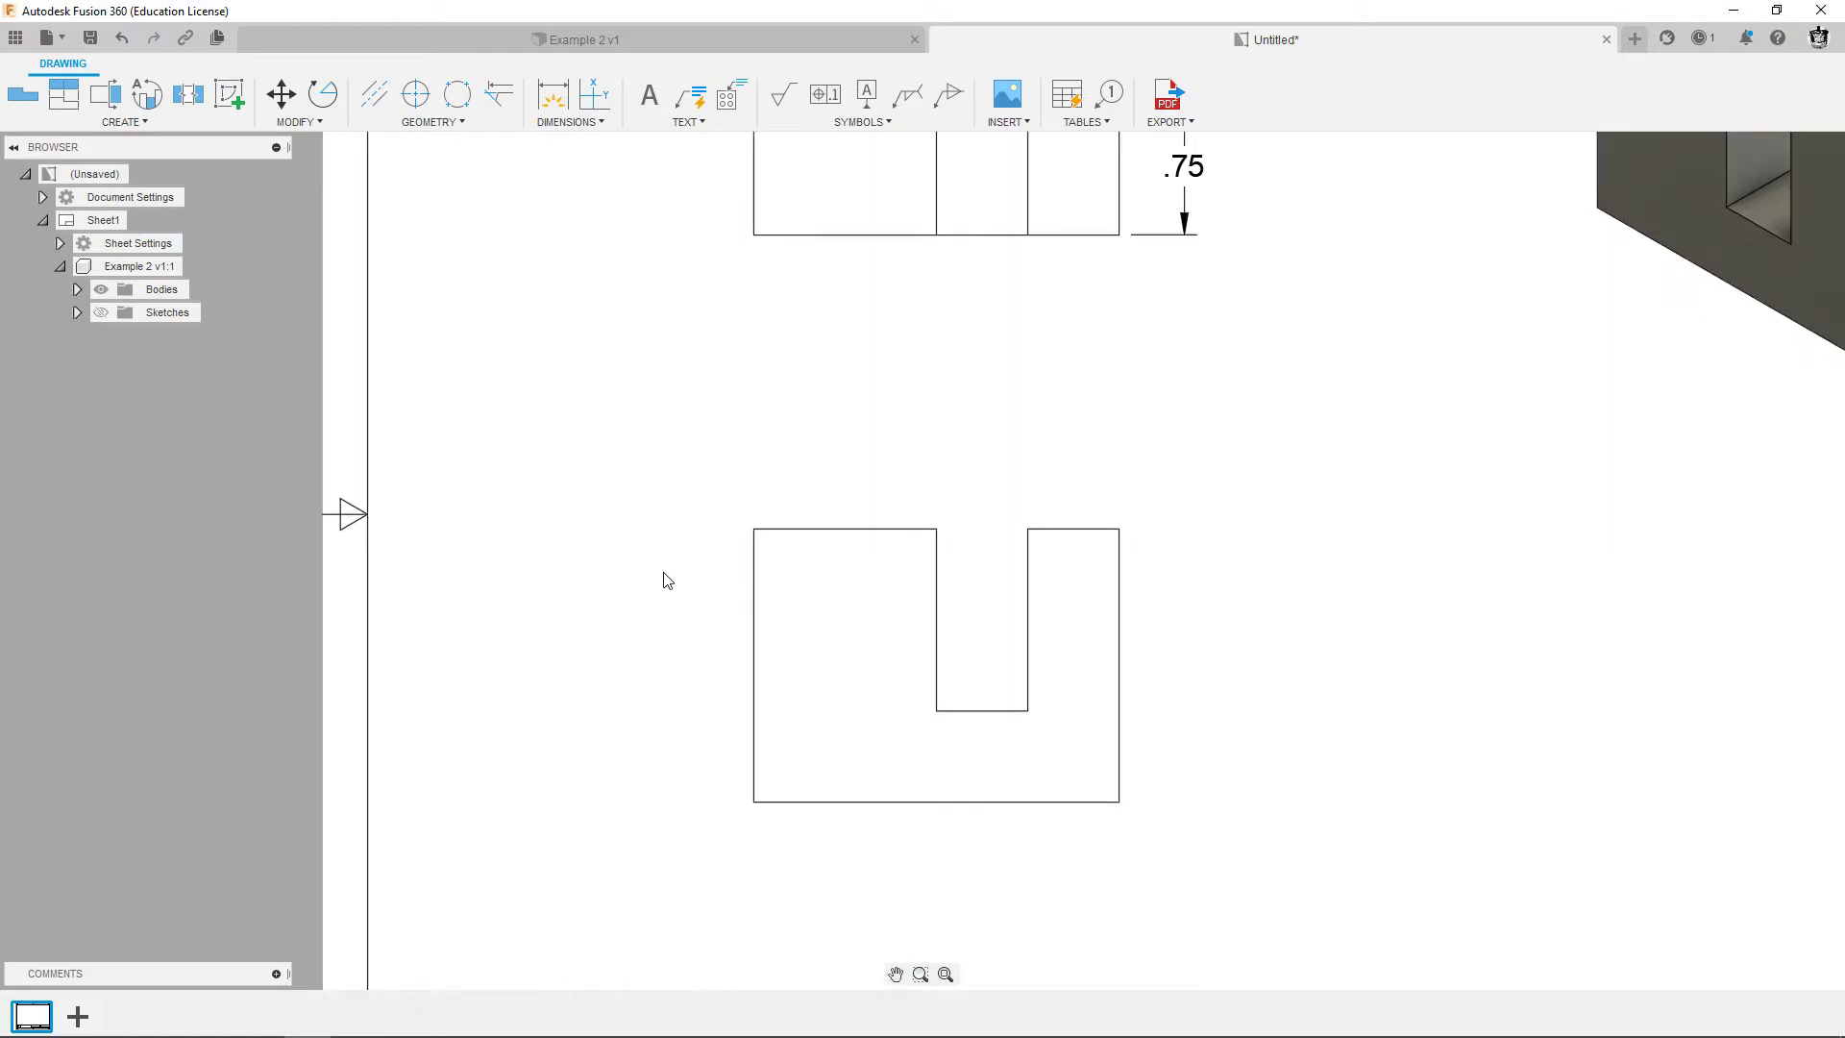
Dimension the front view's overall width (2) and left edge to notch (1) above it.
{"action": "key", "text": "d"}
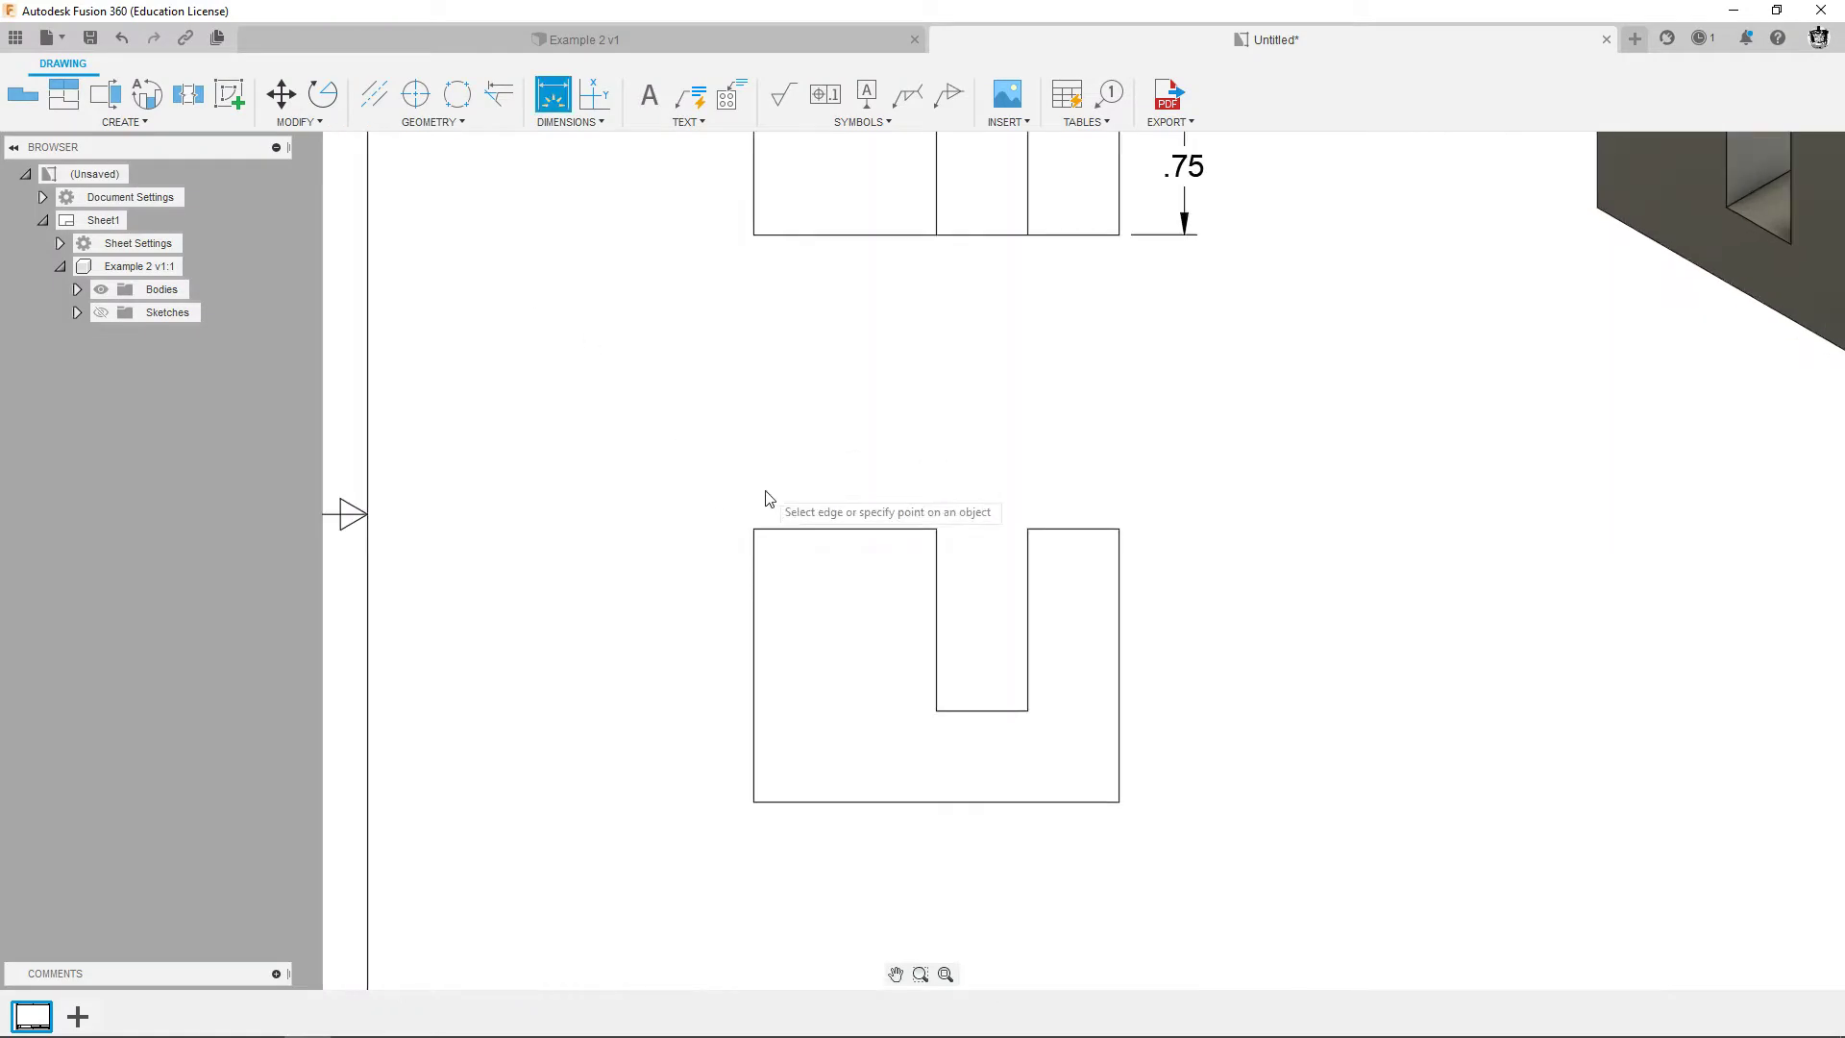
{"action": "left_click", "coordinate": [755, 529]}
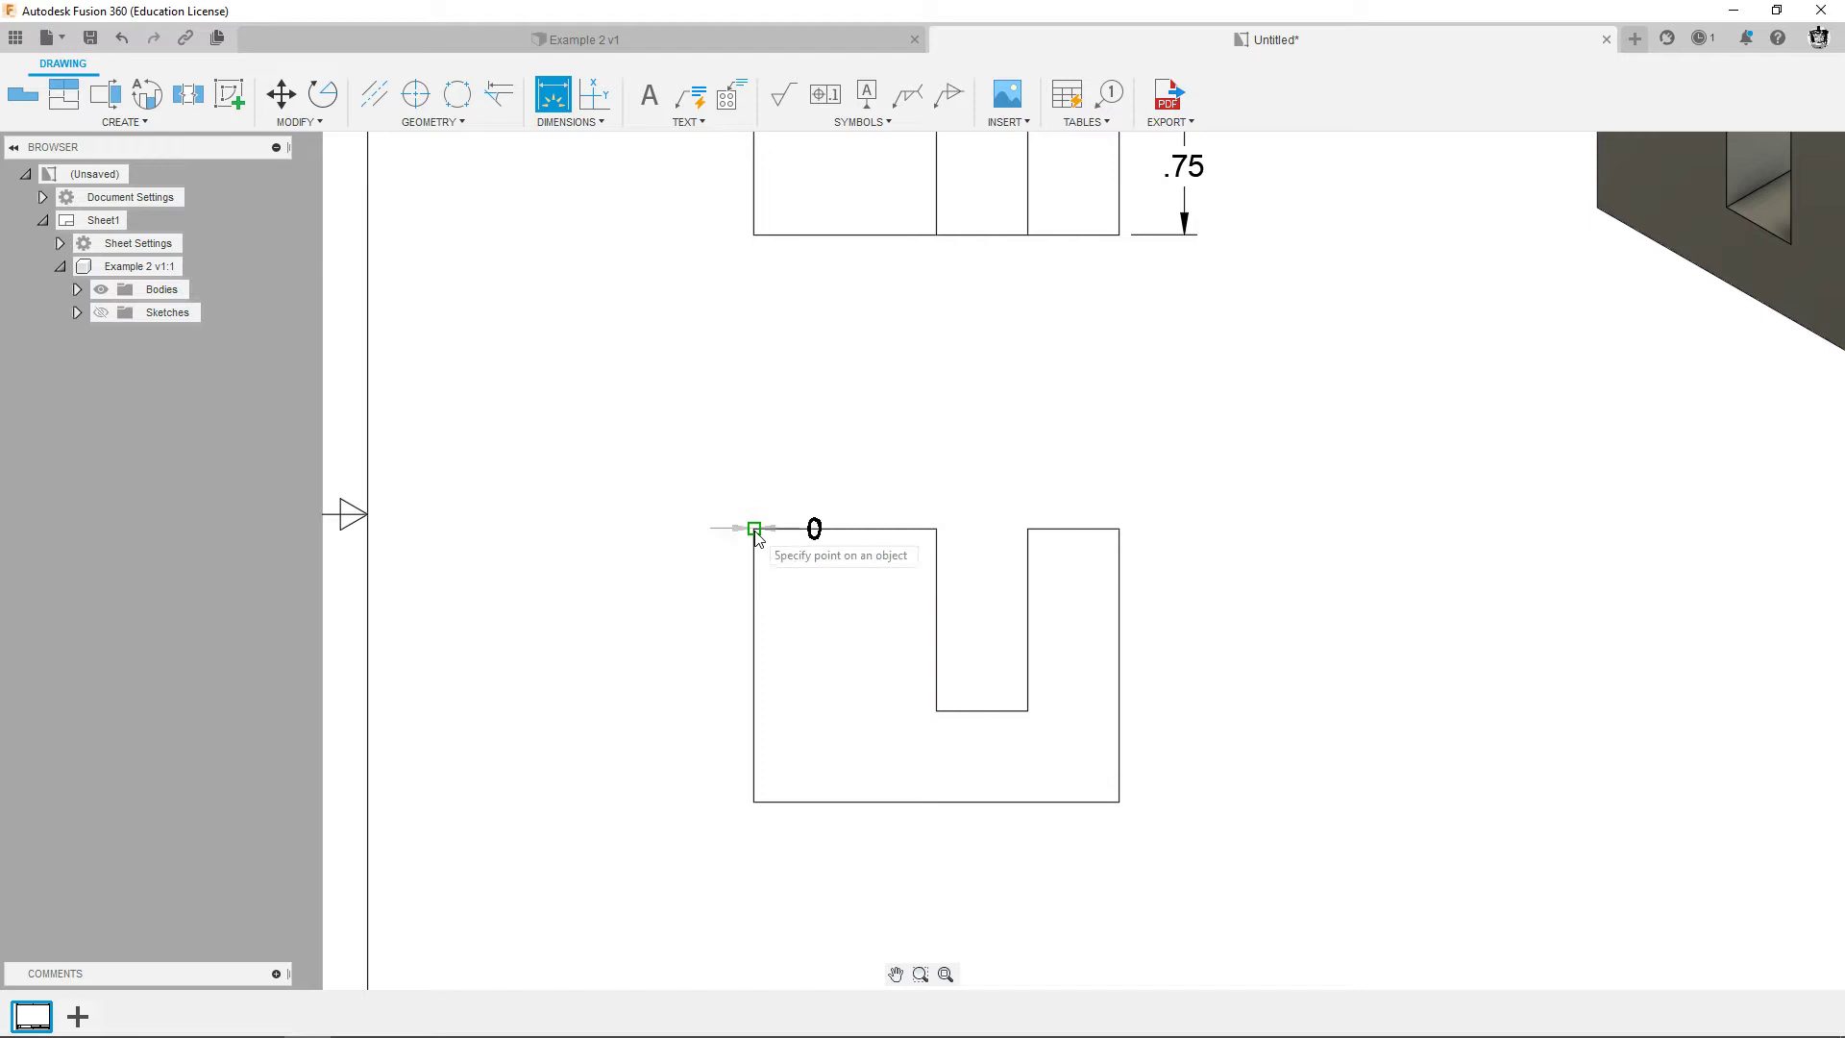
{"action": "left_click", "coordinate": [1119, 529]}
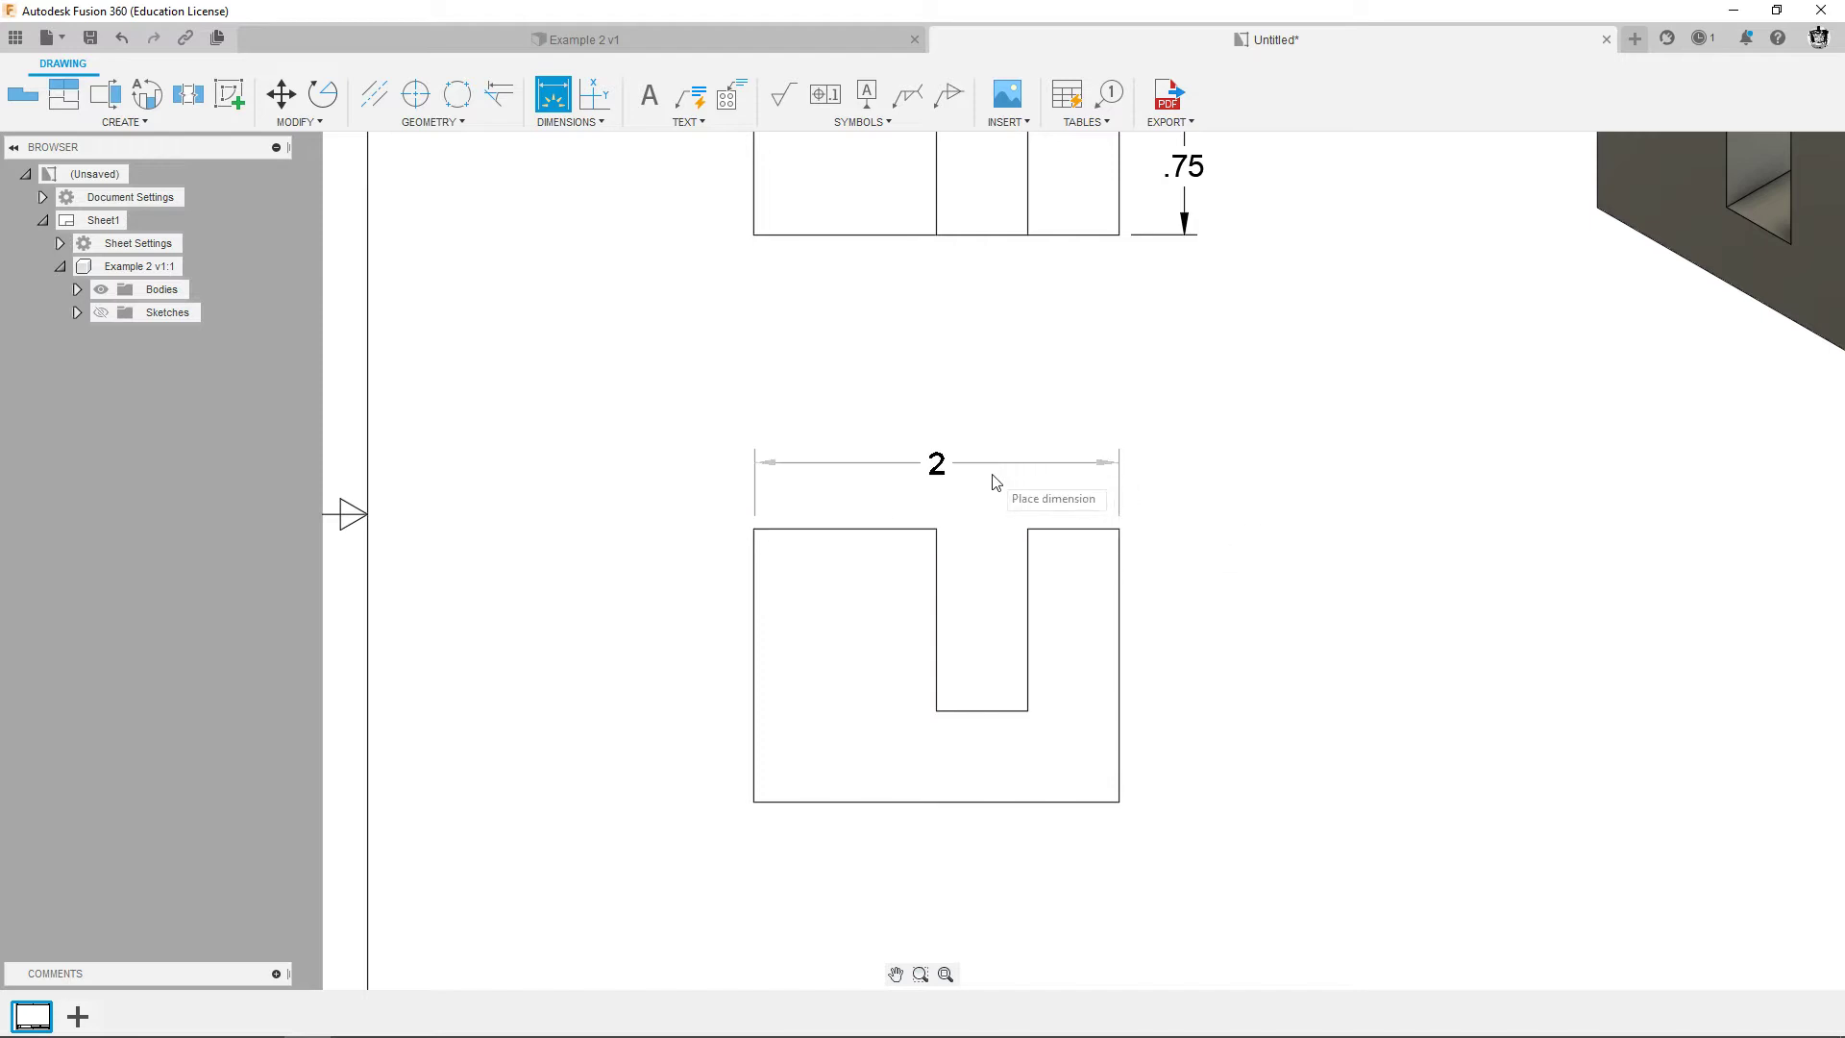
{"action": "left_click", "coordinate": [990, 481]}
{"action": "scroll", "coordinate": [709, 629], "scroll_direction": "up", "scroll_amount": 1}
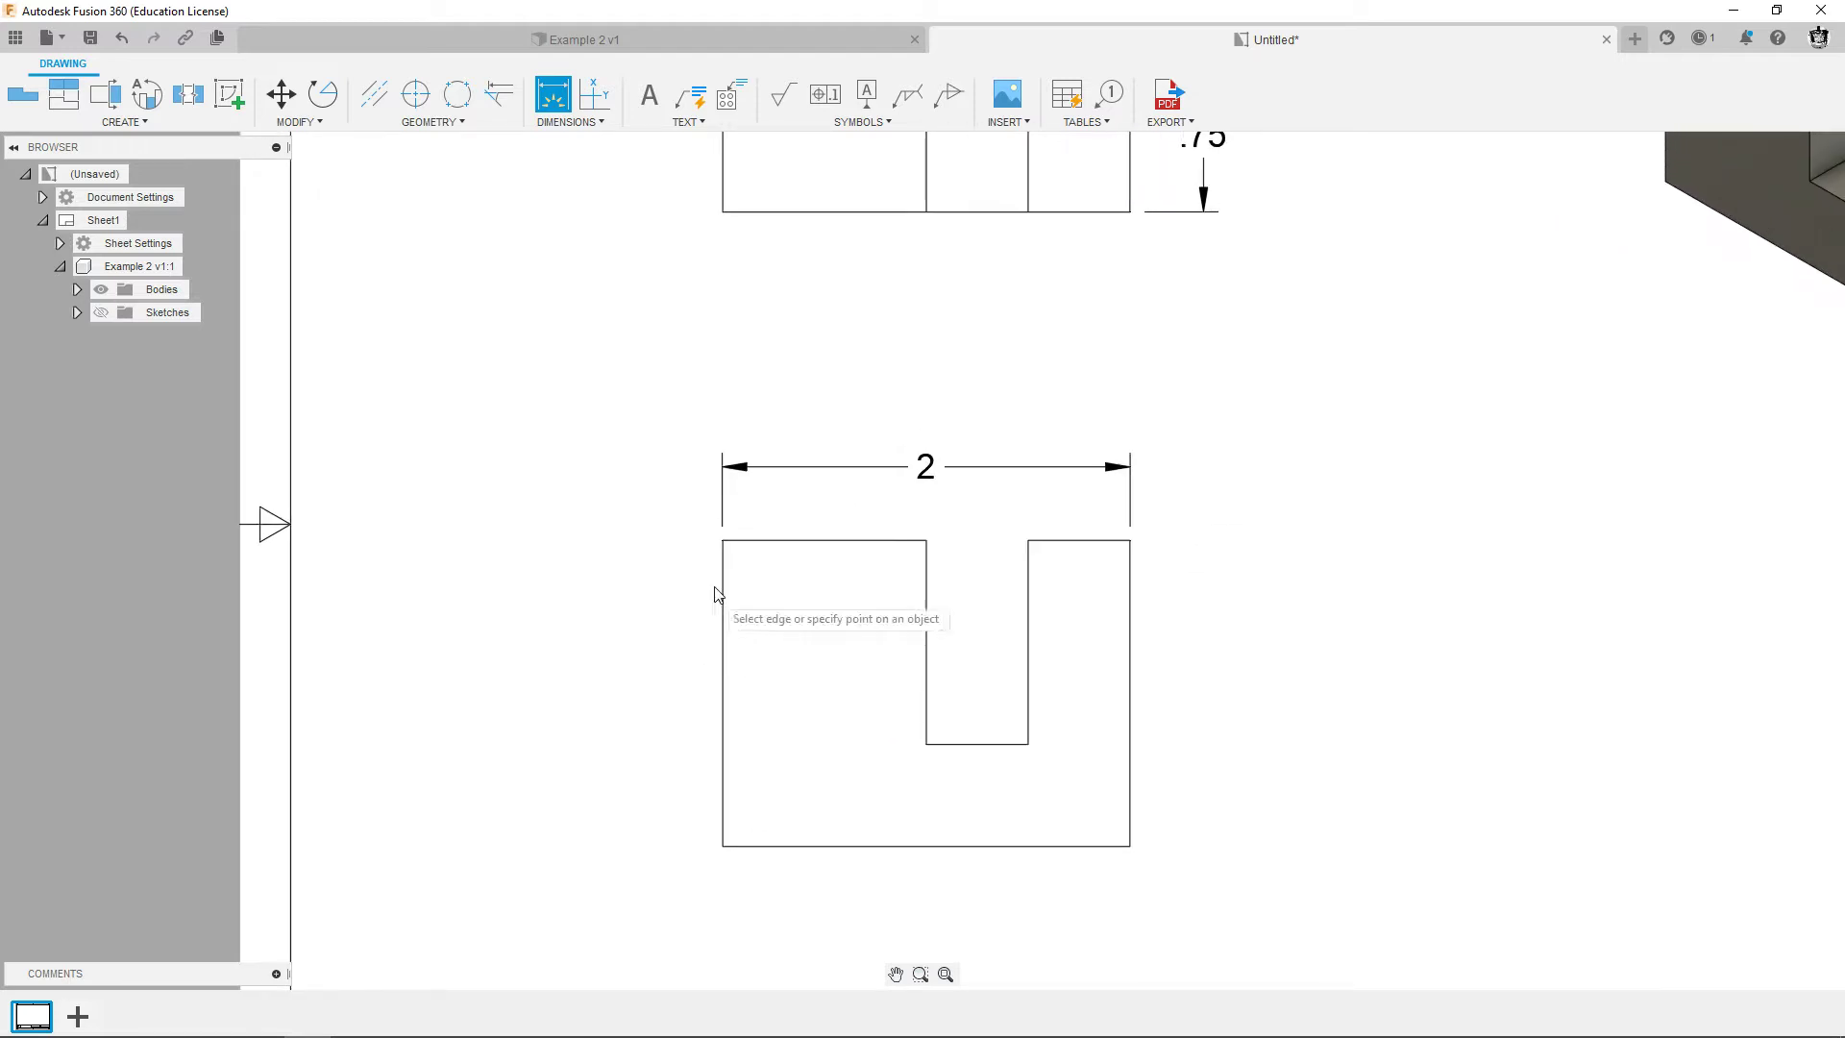
{"action": "left_click", "coordinate": [724, 541]}
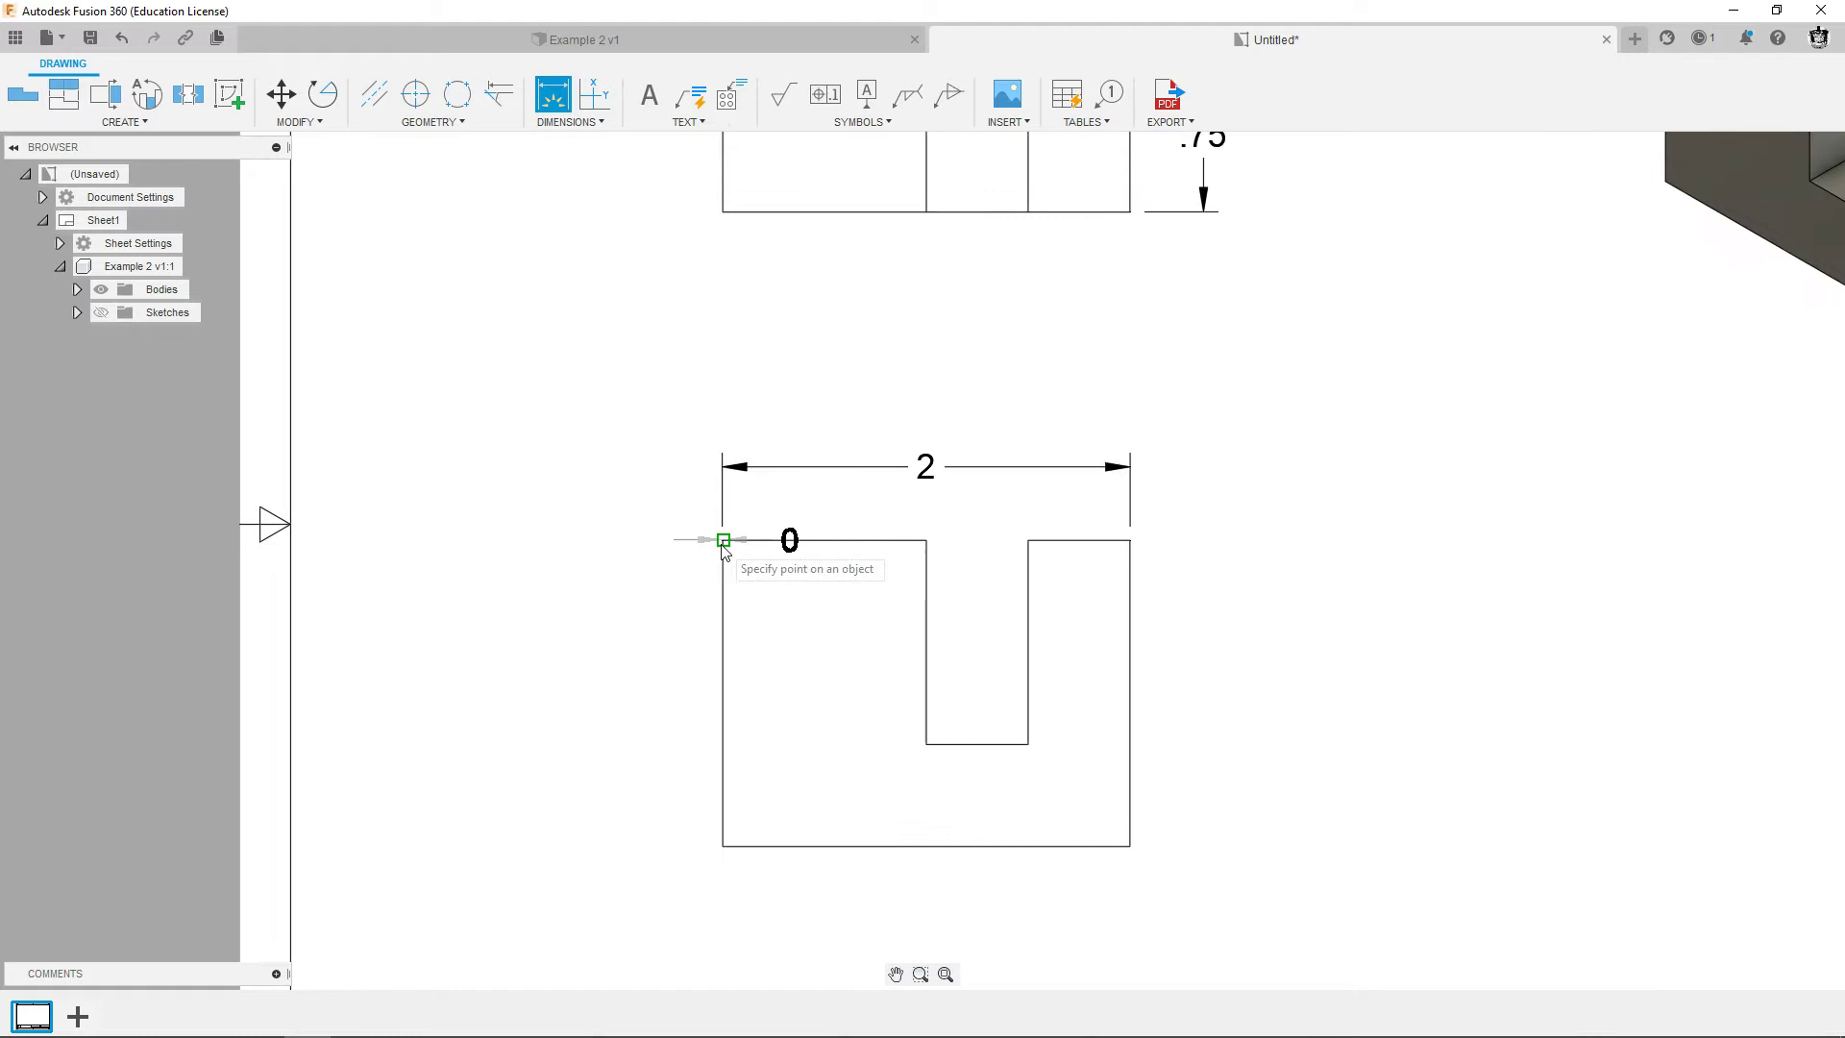
{"action": "left_click", "coordinate": [926, 541]}
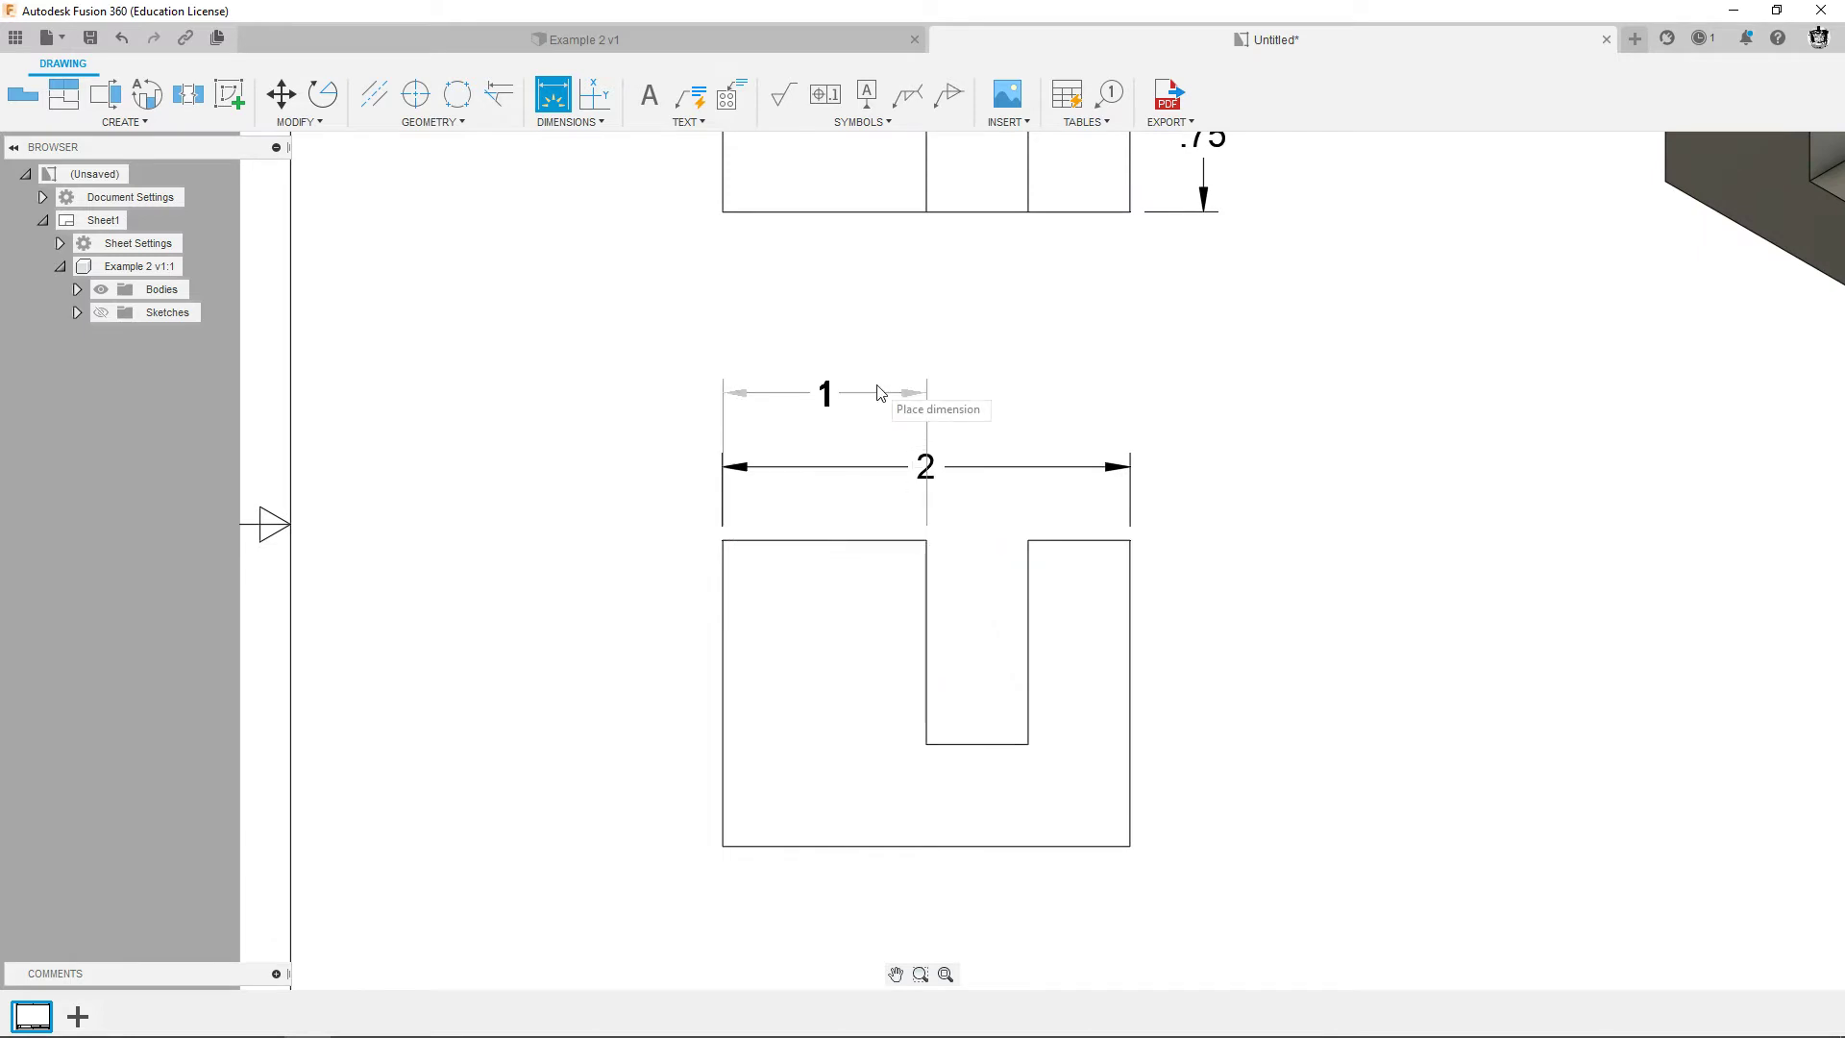
{"action": "left_click", "coordinate": [877, 394]}
{"action": "scroll", "coordinate": [654, 598], "scroll_direction": "up", "scroll_amount": 1}
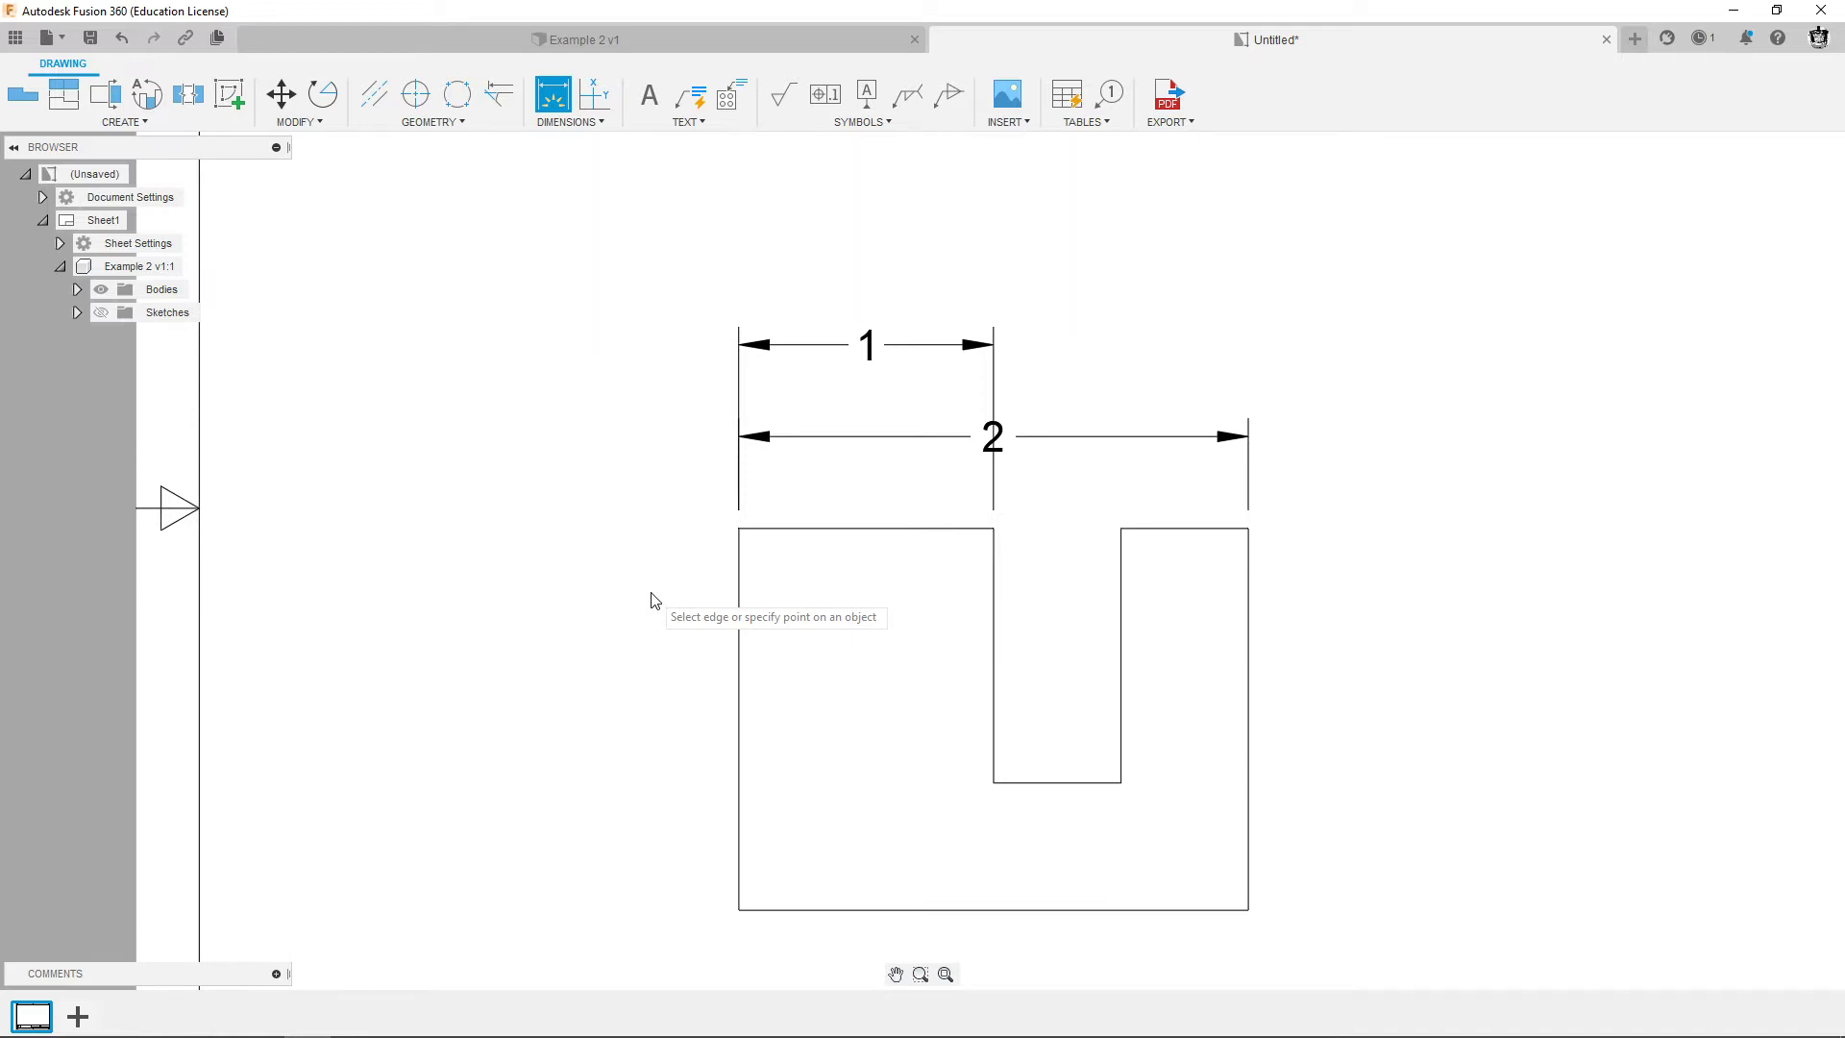
Undo the earlier front-view dimensions and re-add the 1 dimension above the part.
{"action": "key", "text": "Escape"}
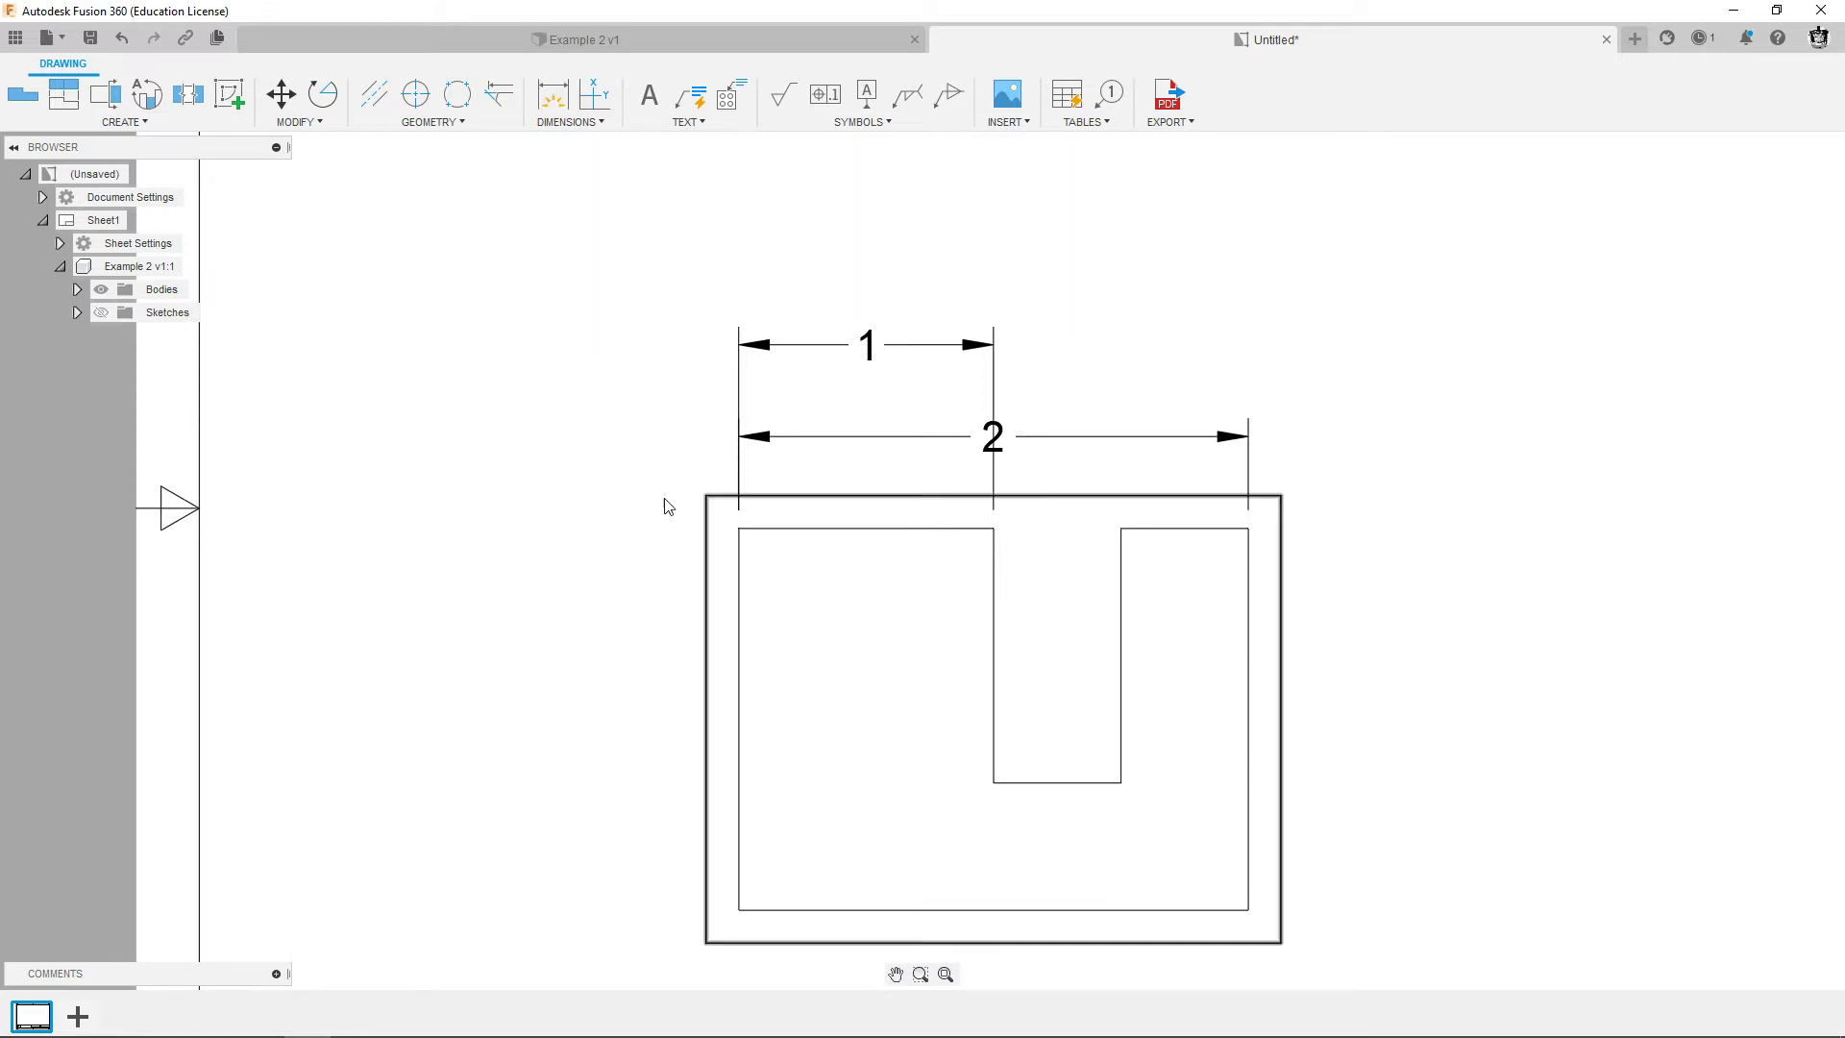
{"action": "key", "text": "ctrl+z"}
{"action": "key", "text": "ctrl+z"}
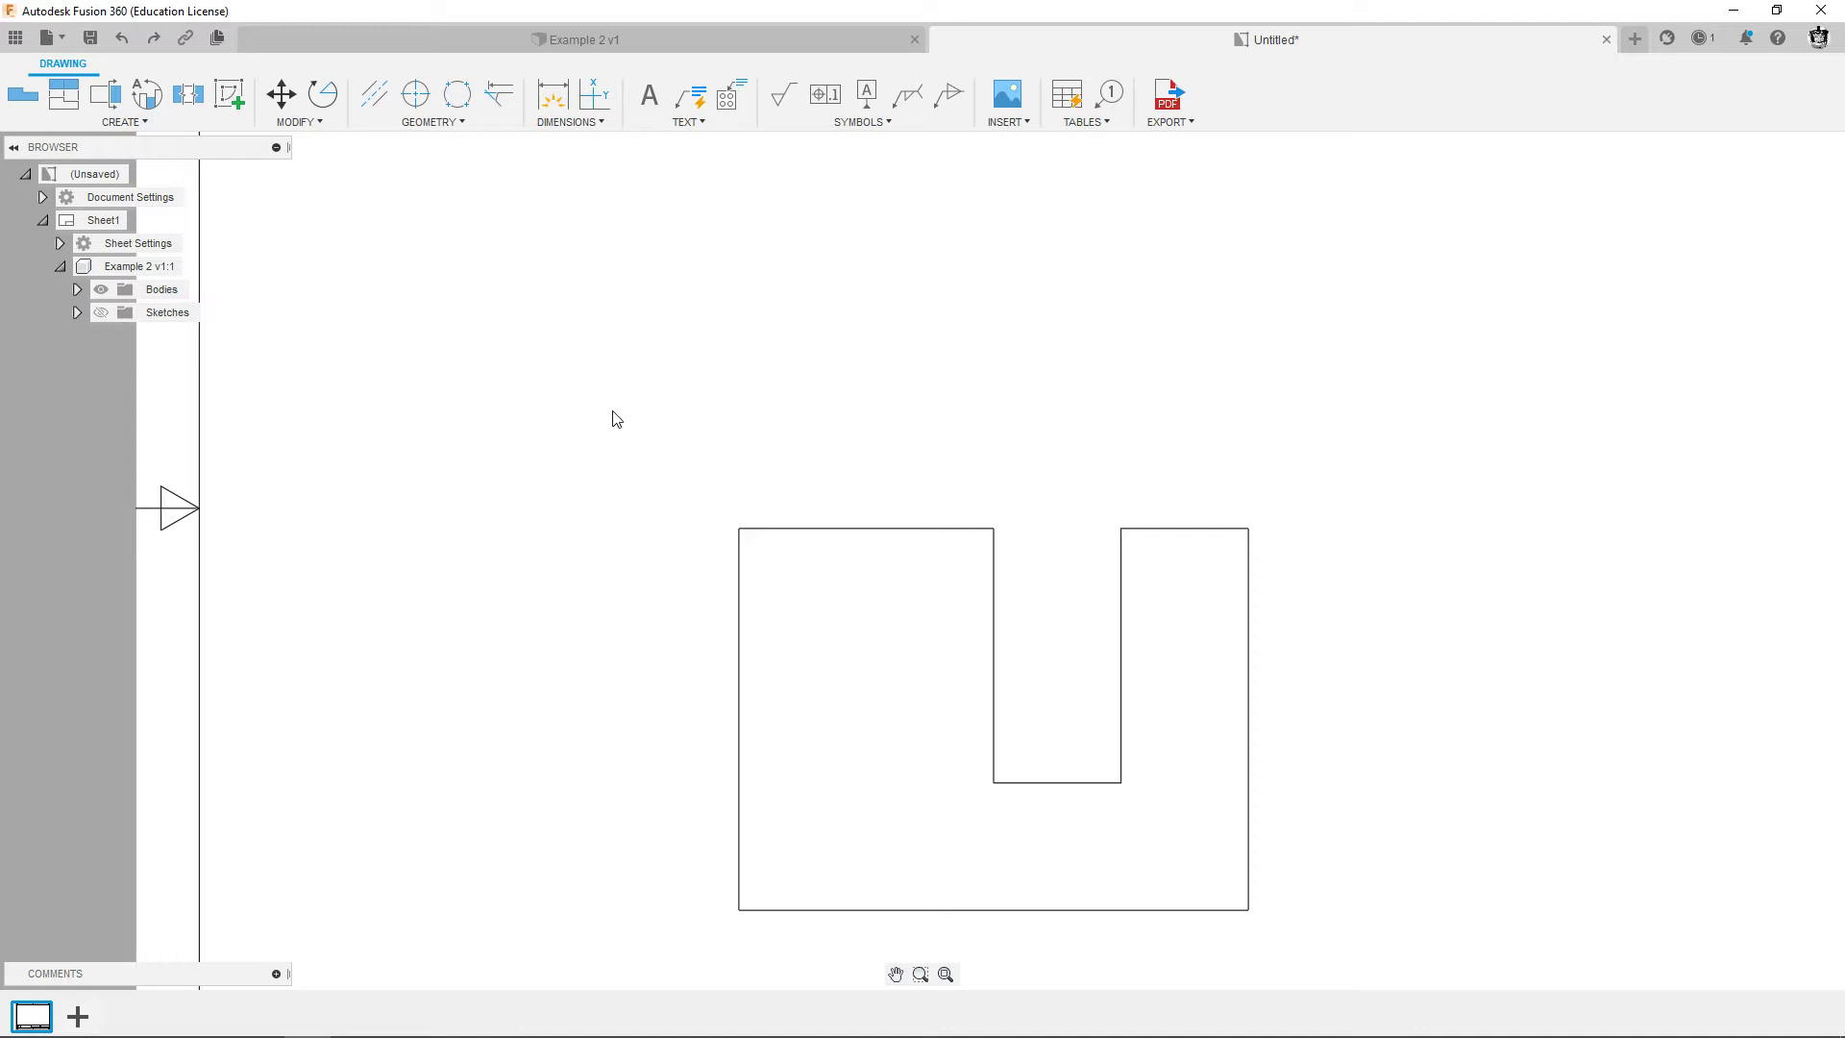
{"action": "key", "text": "d"}
{"action": "left_click", "coordinate": [770, 529]}
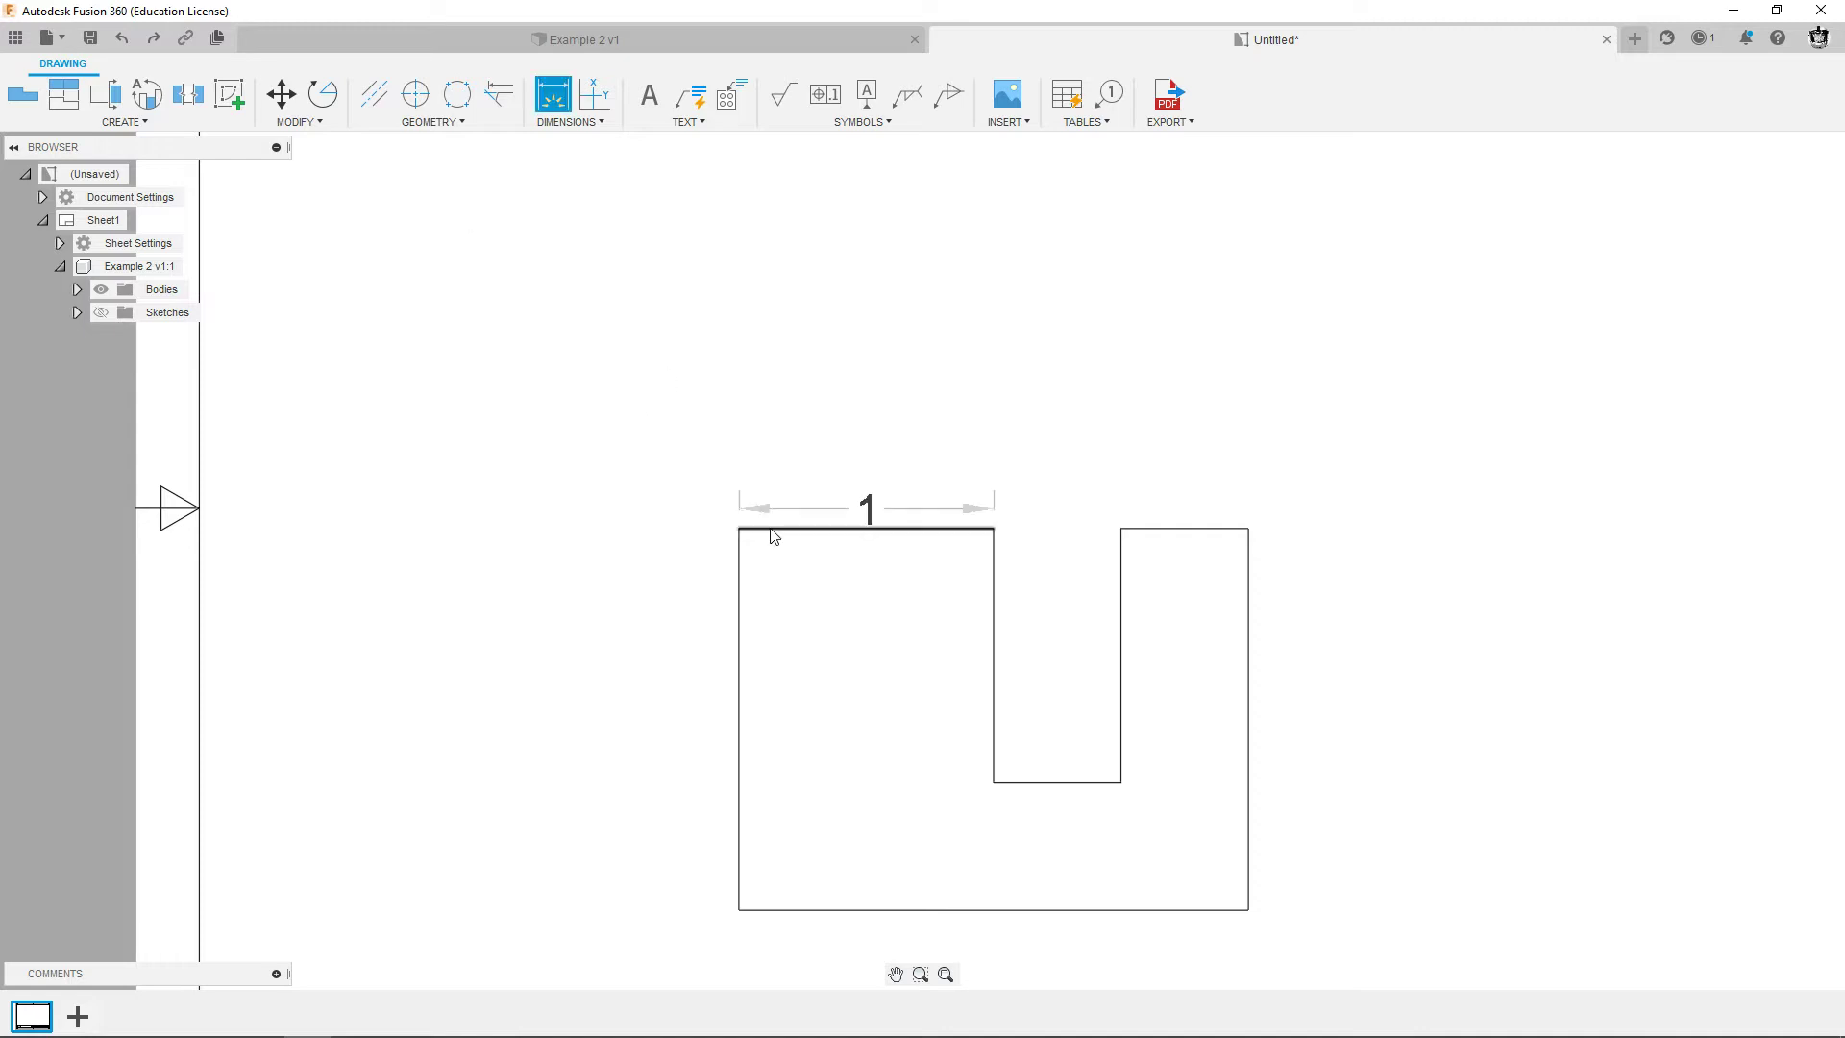
{"action": "left_click", "coordinate": [834, 440]}
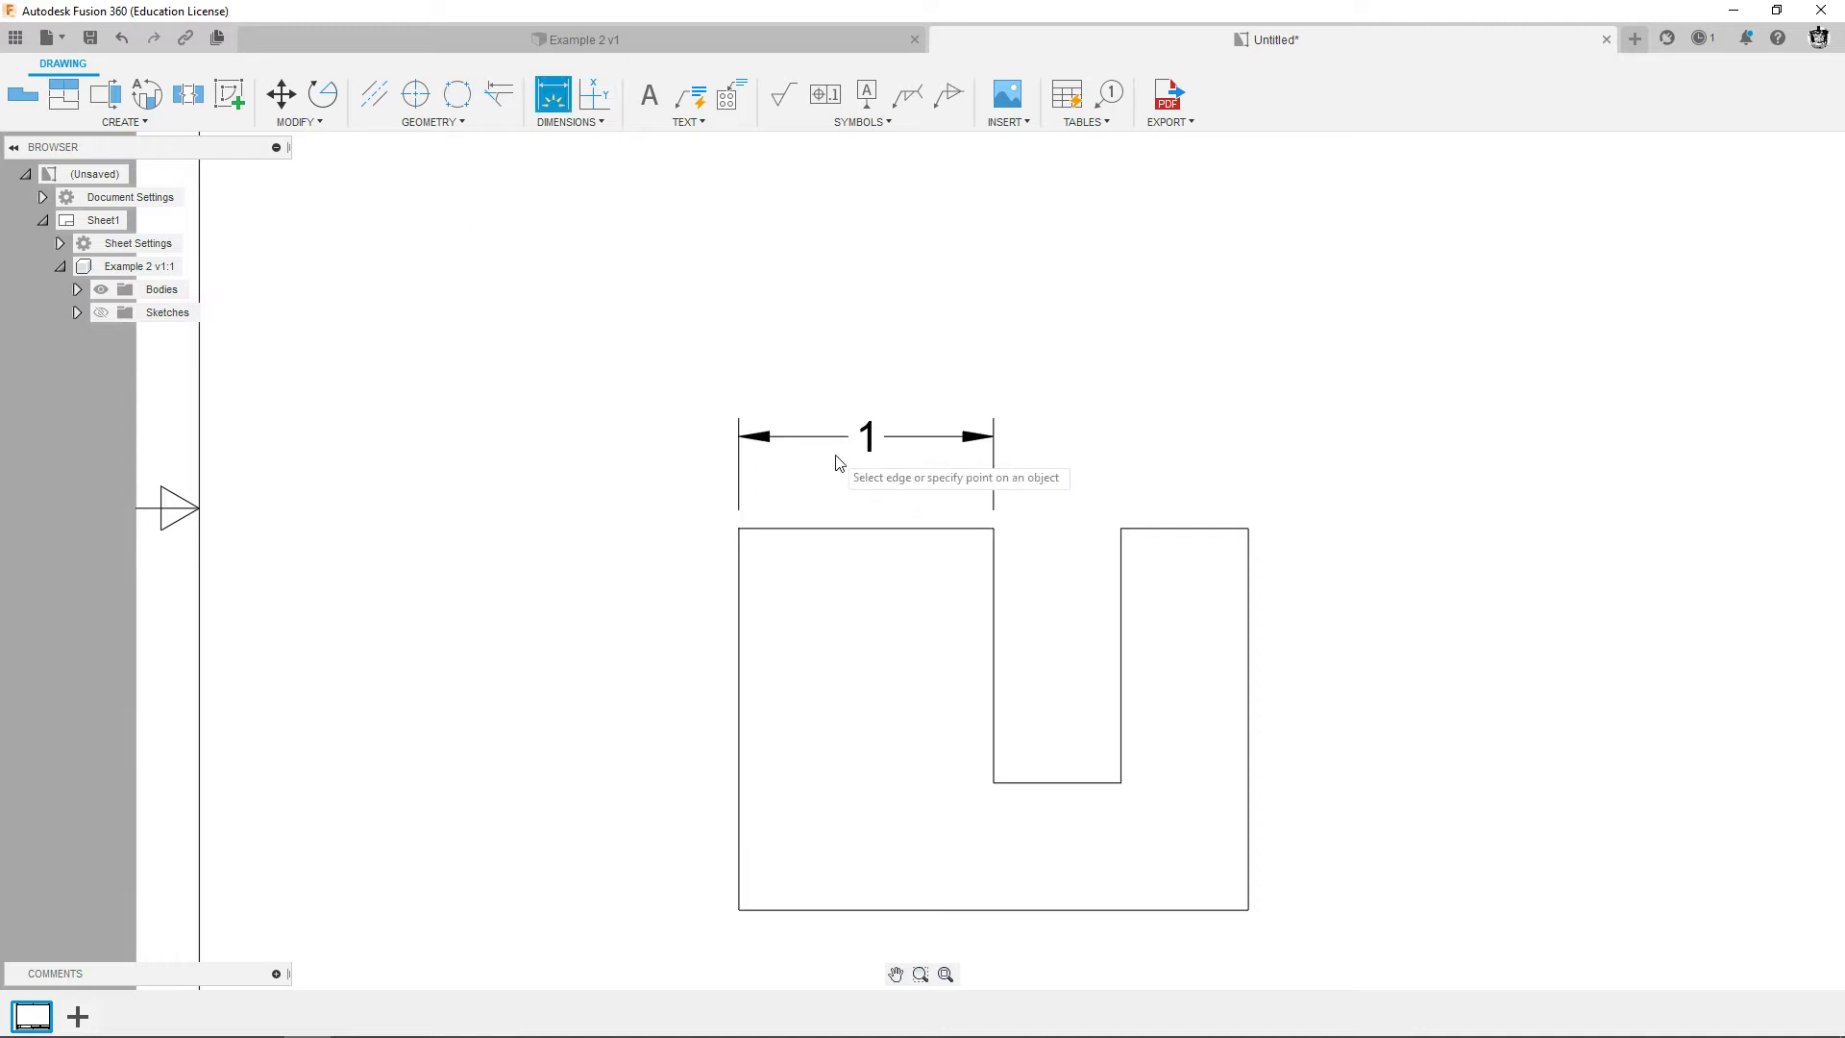
Add the overall 2 dimension above, then the .5 slot-width dimension beside the 1.
{"action": "left_click", "coordinate": [738, 529]}
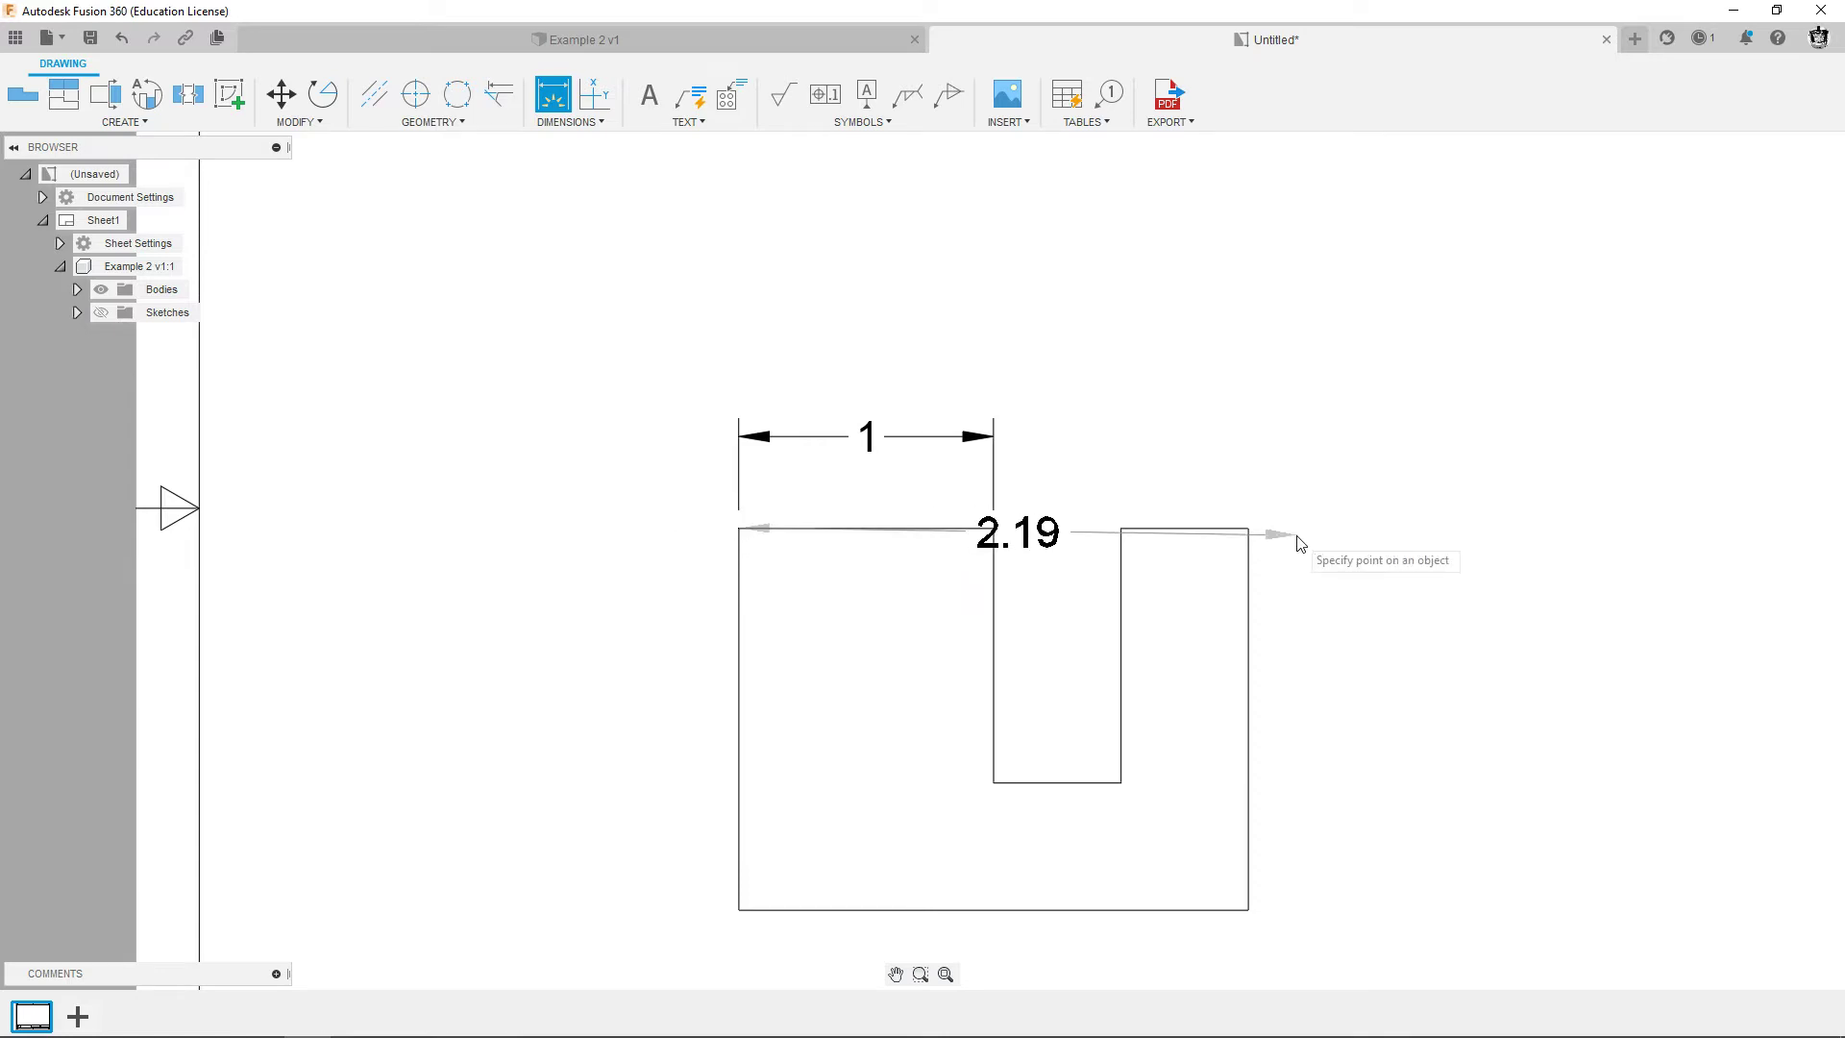
{"action": "left_click", "coordinate": [1249, 528]}
{"action": "left_click", "coordinate": [1102, 359]}
{"action": "scroll", "coordinate": [1071, 478], "scroll_direction": "up", "scroll_amount": 3}
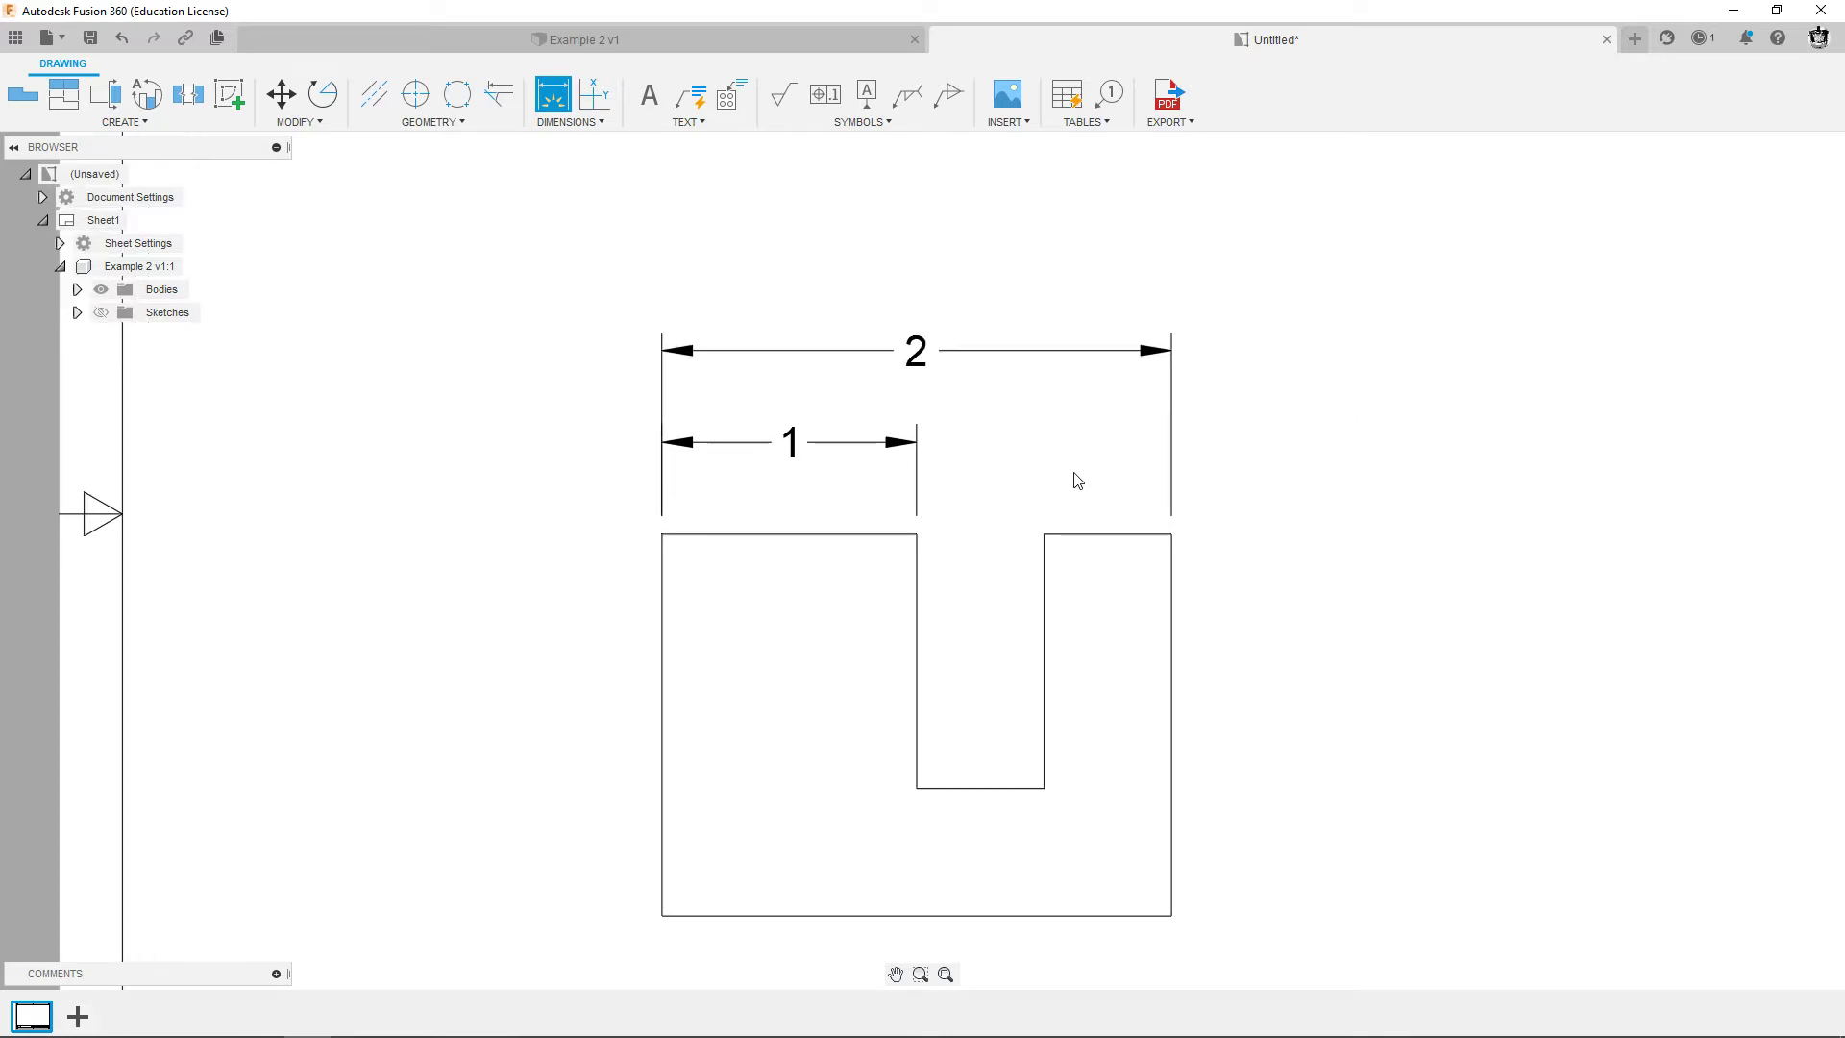
{"action": "left_click", "coordinate": [883, 543]}
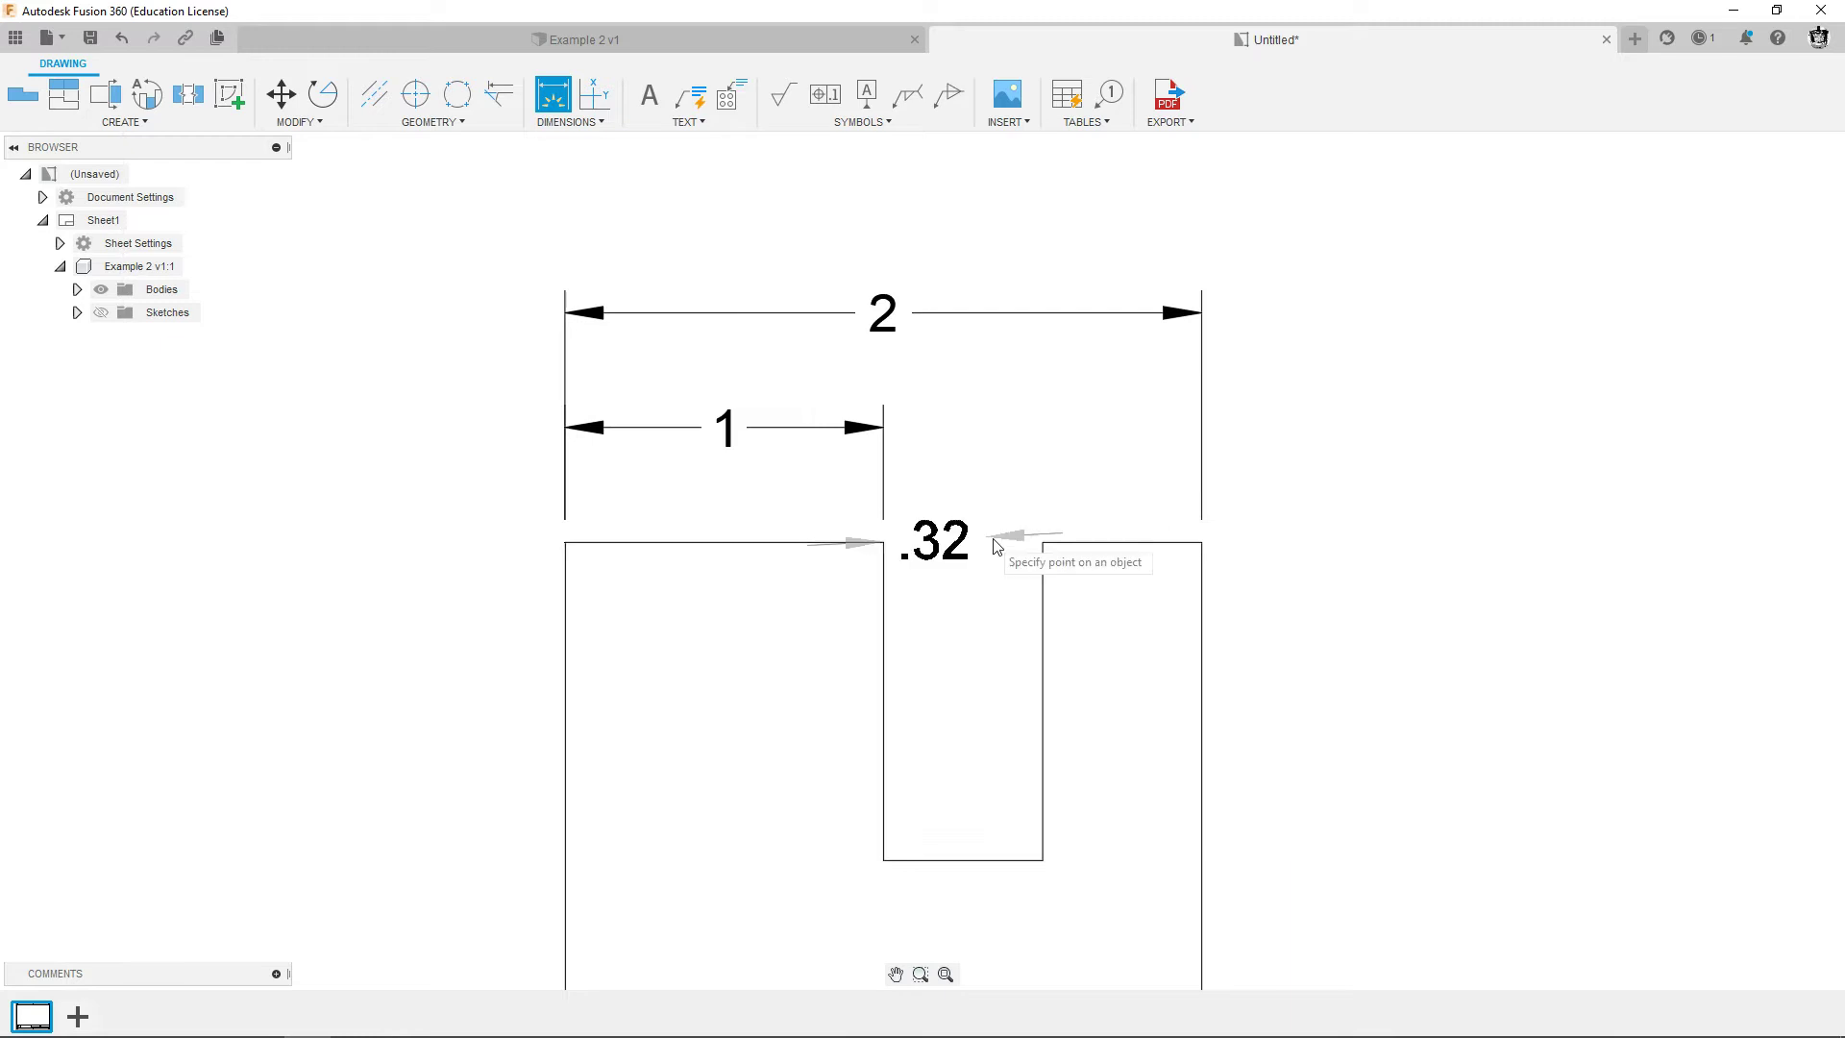
{"action": "left_click", "coordinate": [1048, 545]}
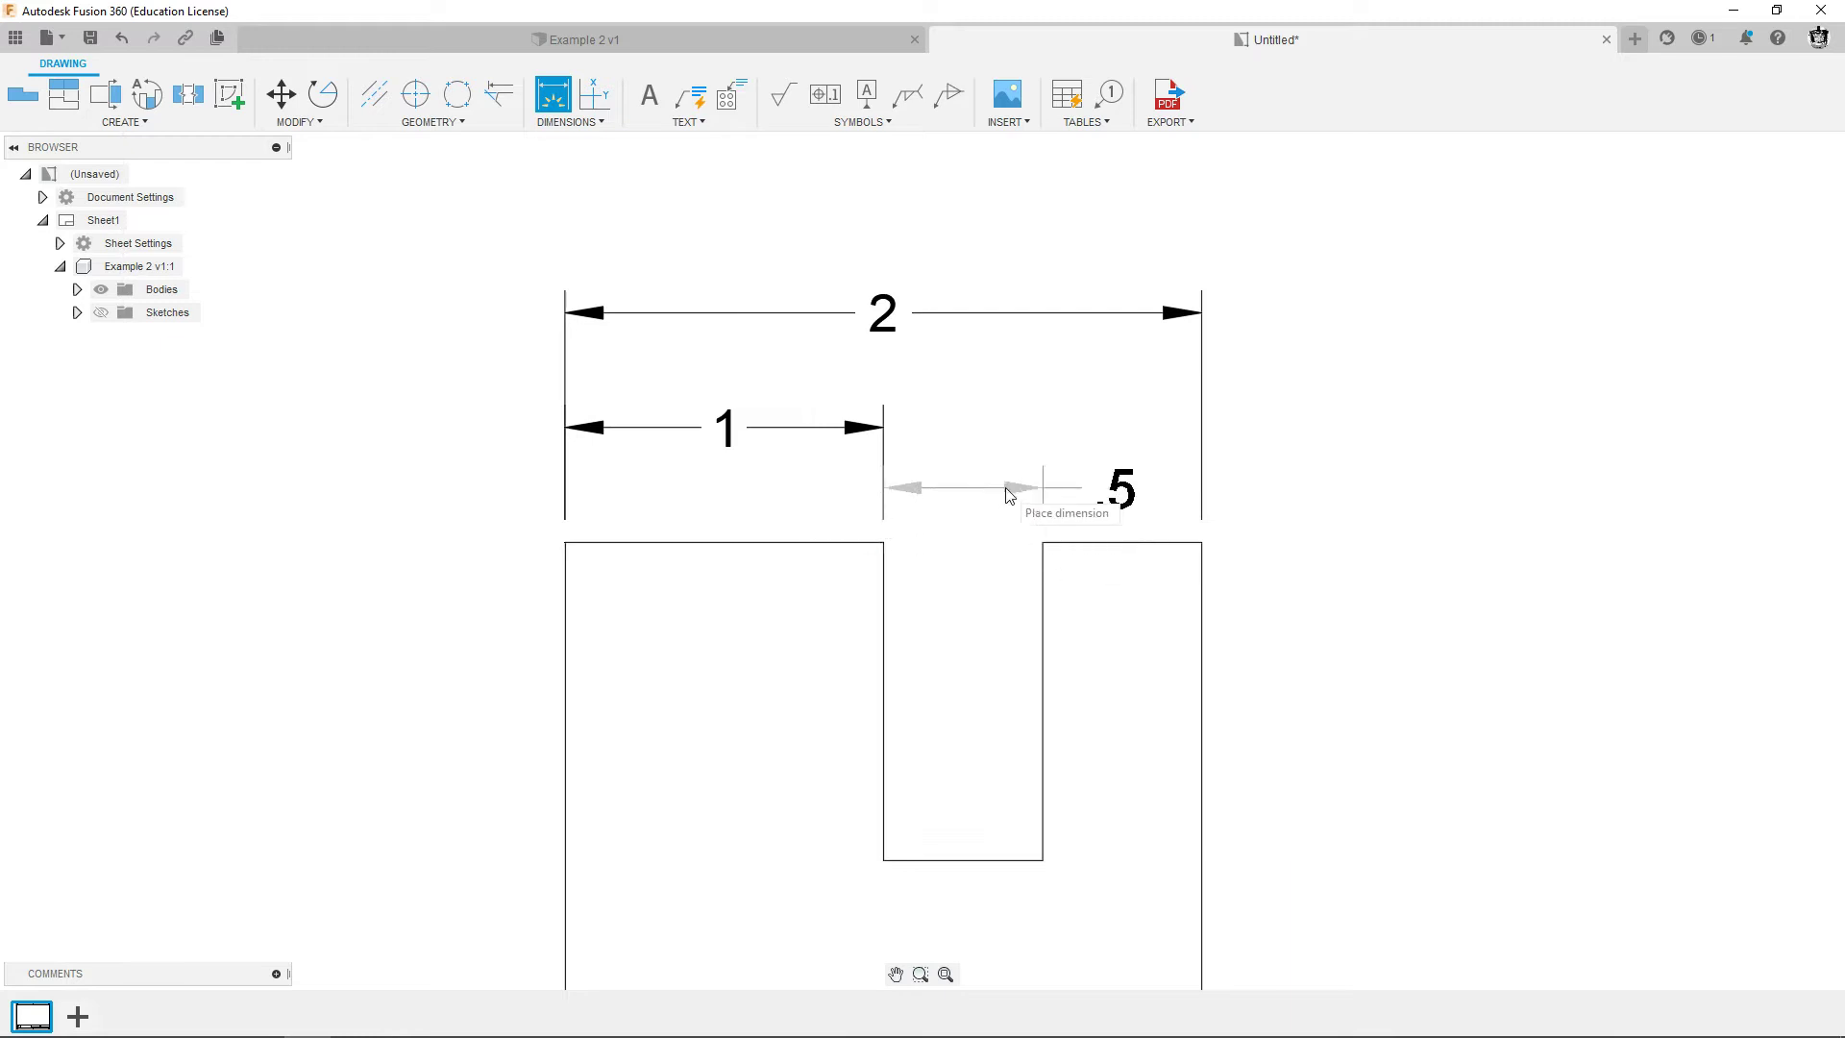
{"action": "left_click", "coordinate": [976, 432]}
{"action": "scroll", "coordinate": [948, 528], "scroll_direction": "up", "scroll_amount": 1}
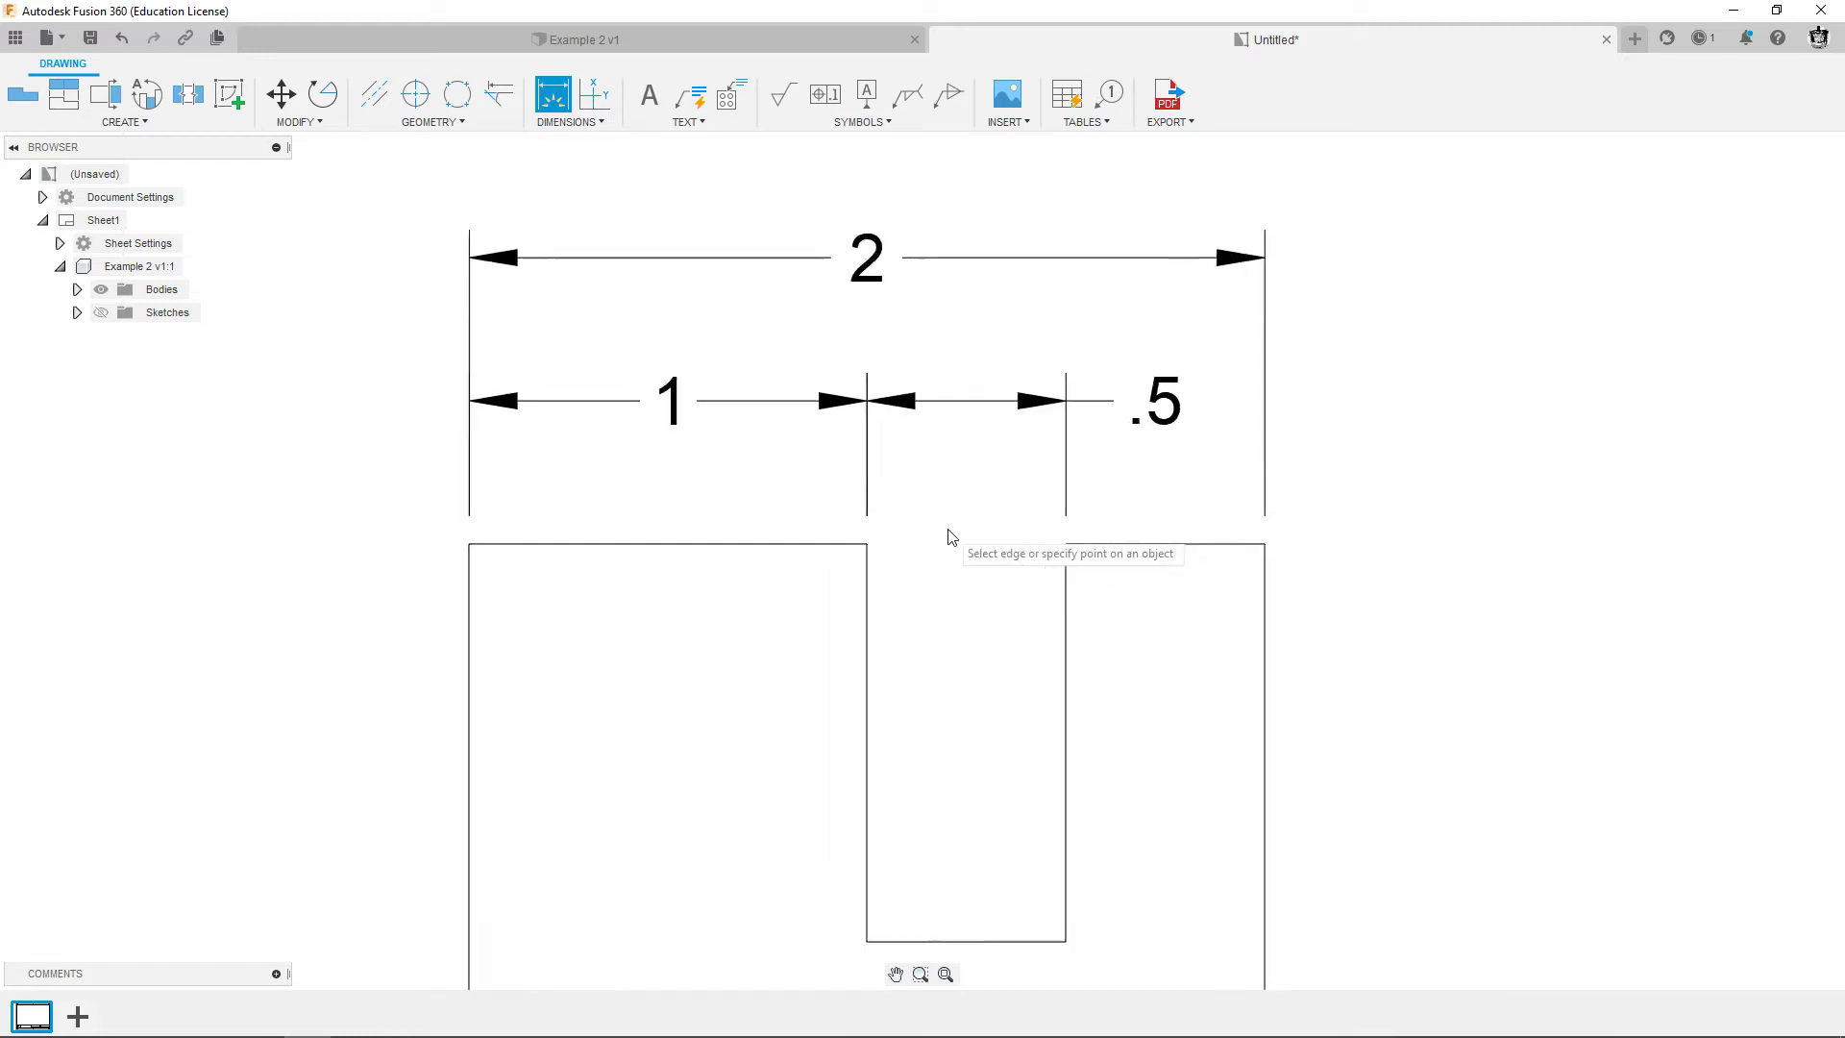
{"action": "scroll", "coordinate": [951, 531], "scroll_direction": "down", "scroll_amount": 2}
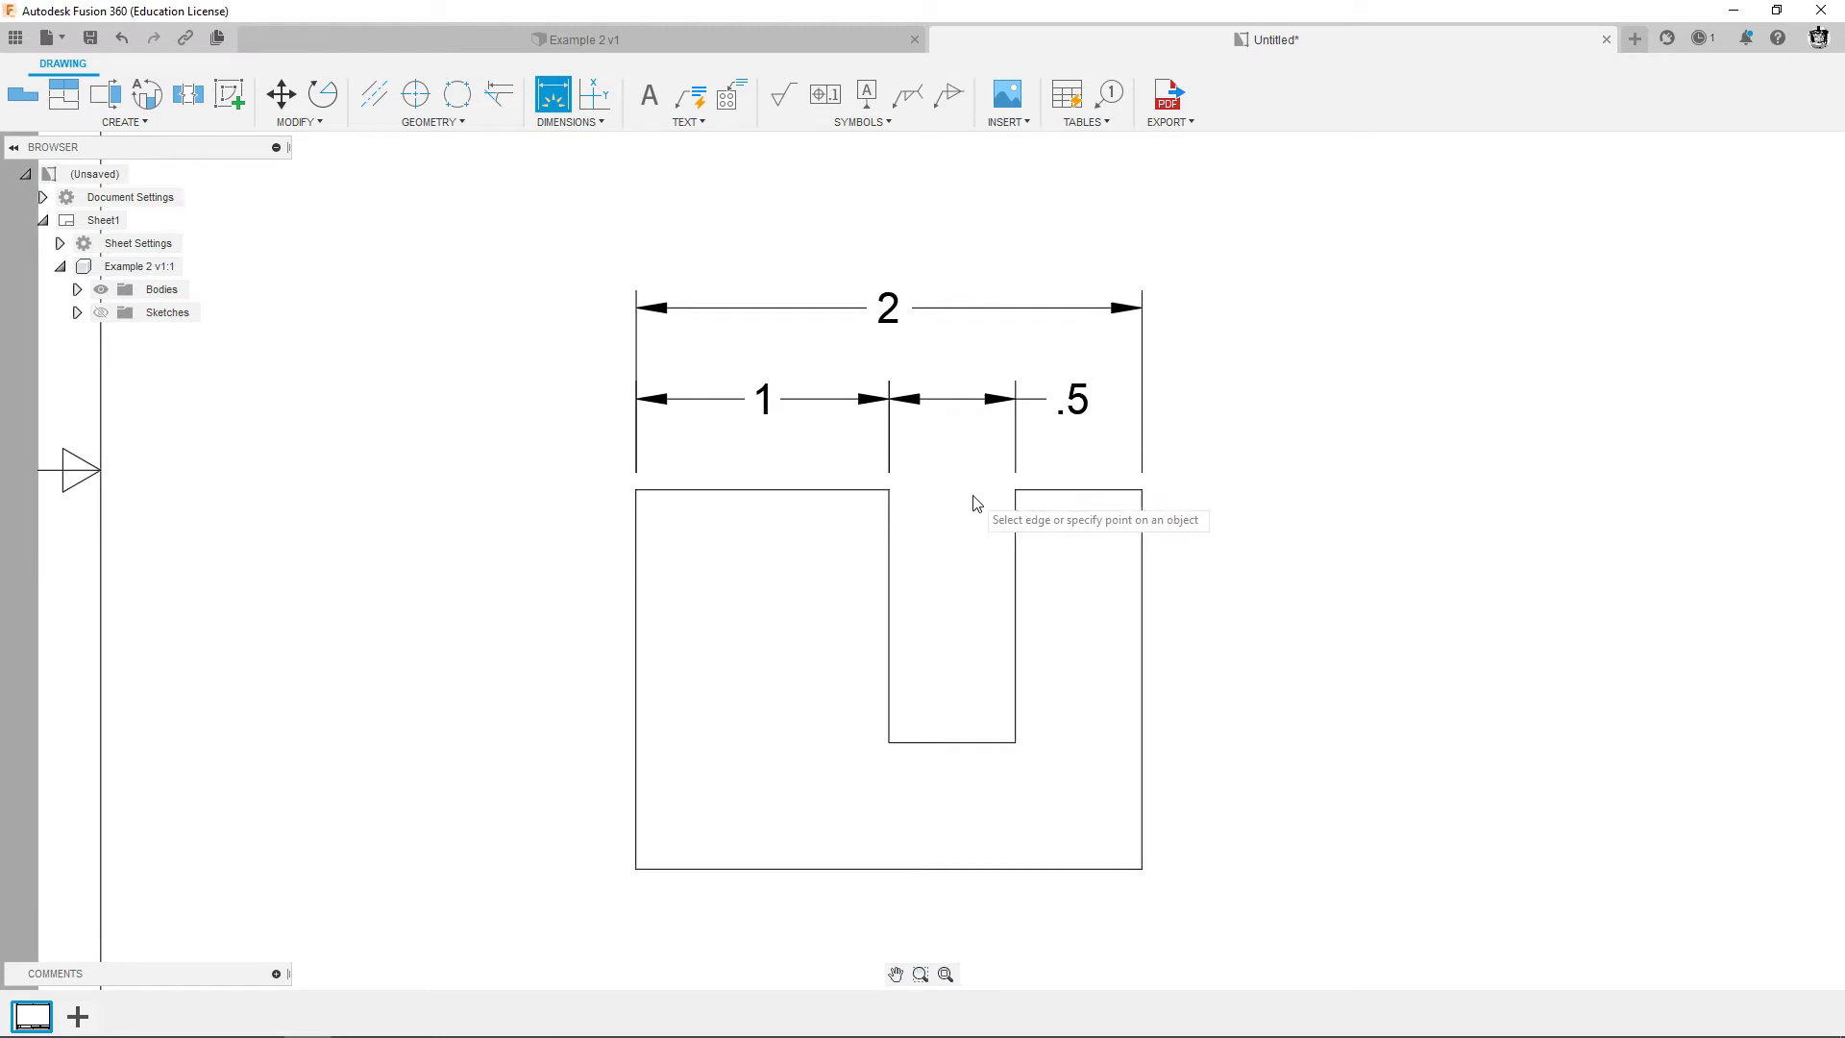
{"action": "scroll", "coordinate": [972, 509], "scroll_direction": "down", "scroll_amount": 1}
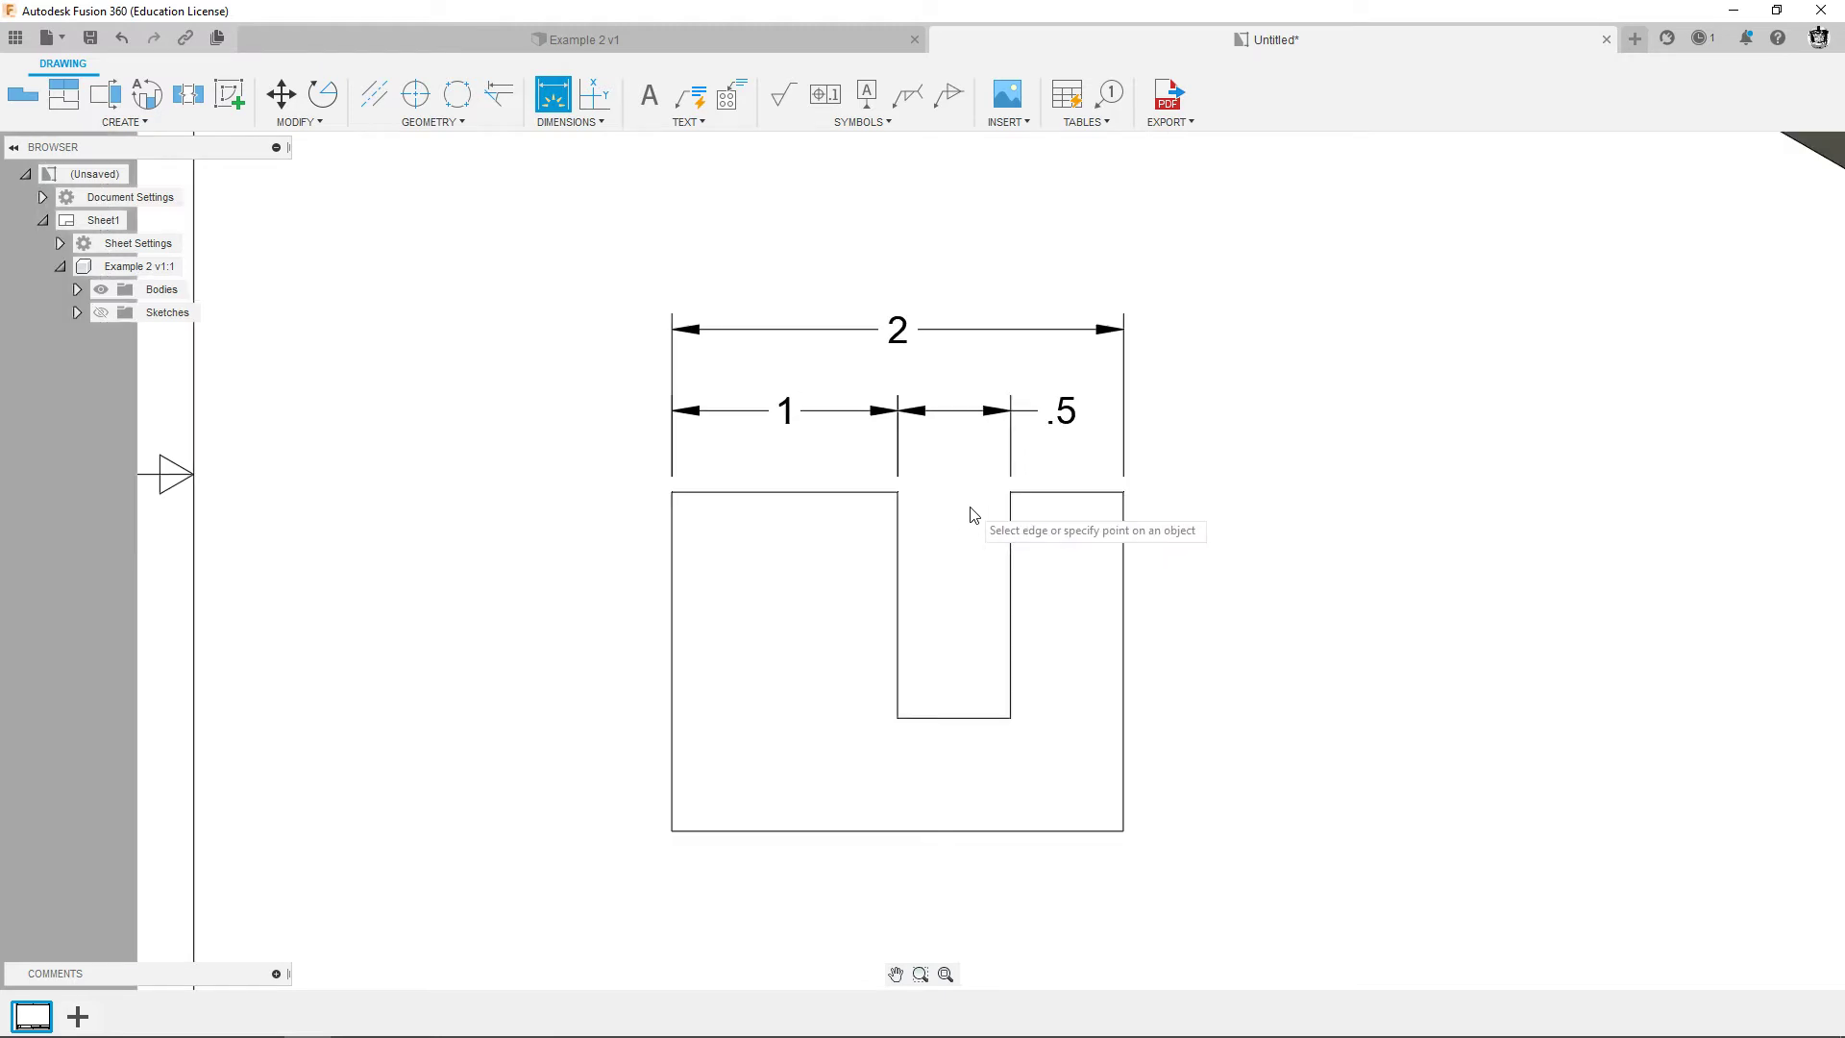
Add the 1 slot-depth and 1.5 overall-height dimensions on the front view's right side.
{"action": "left_click", "coordinate": [1135, 605]}
{"action": "key", "text": "Escape"}
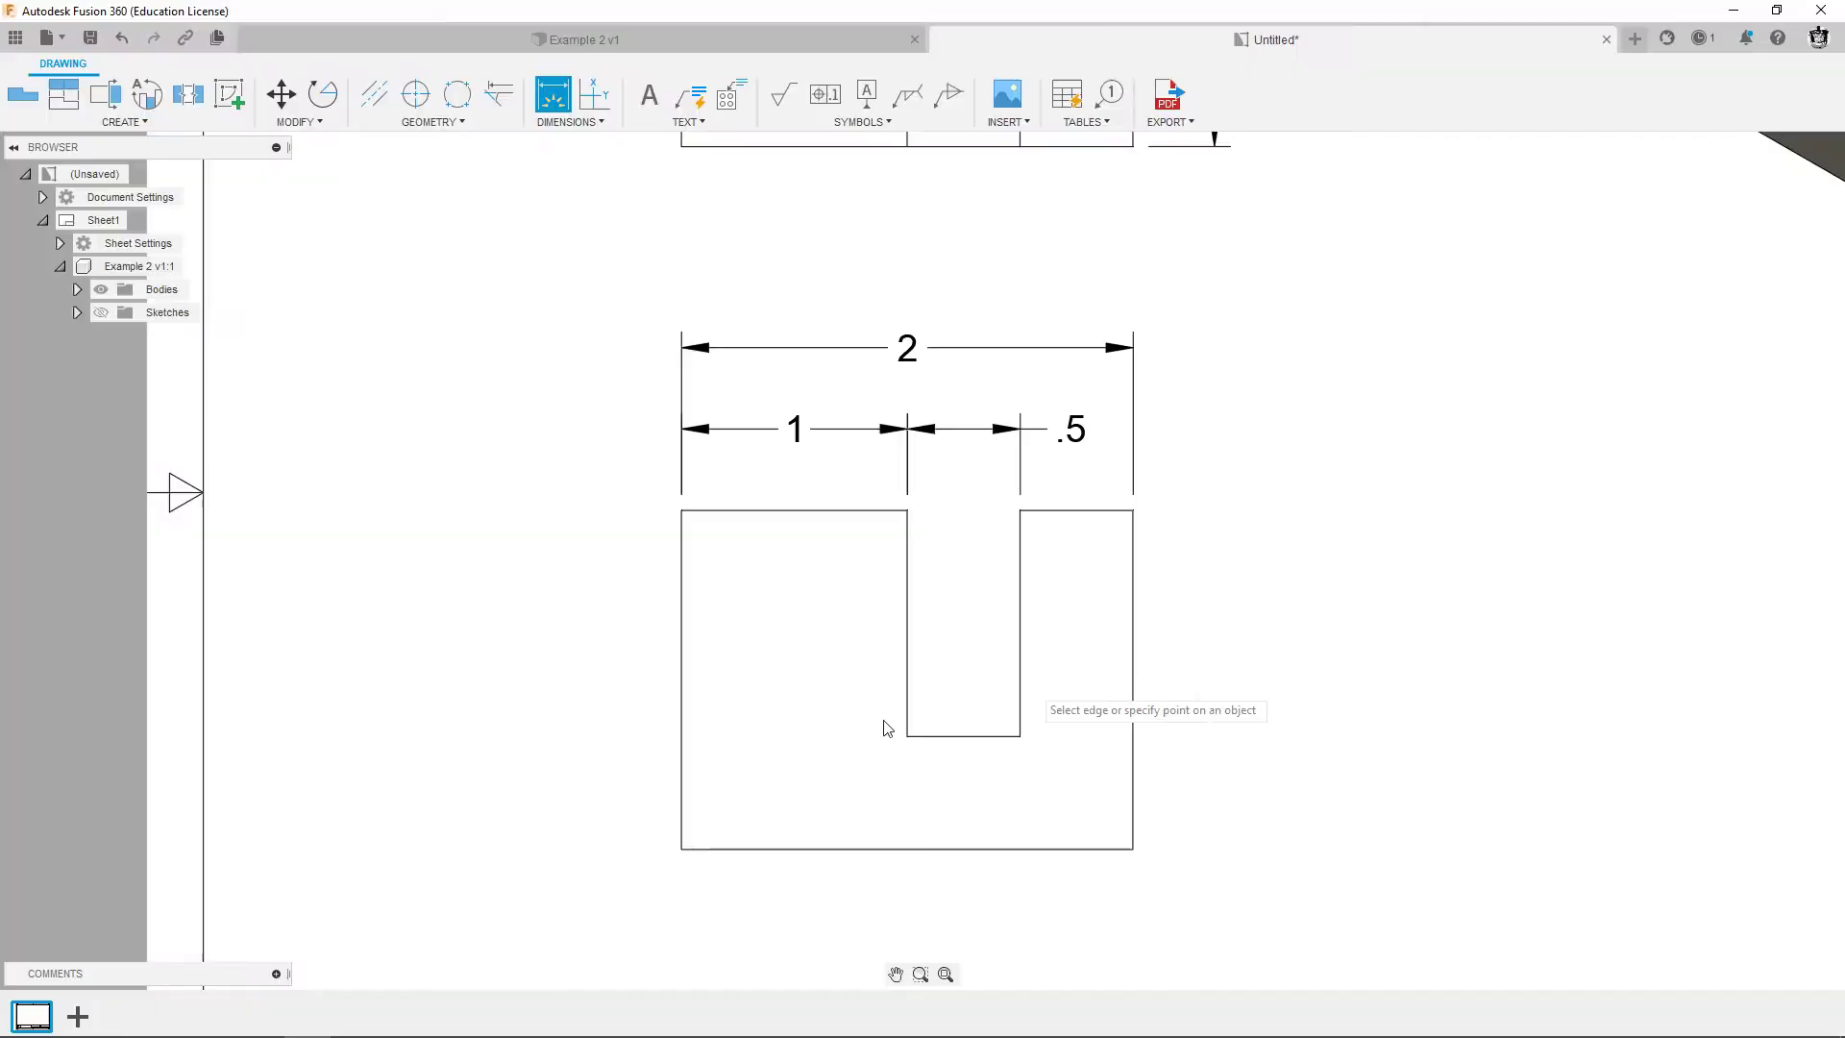
{"action": "left_click", "coordinate": [1133, 511]}
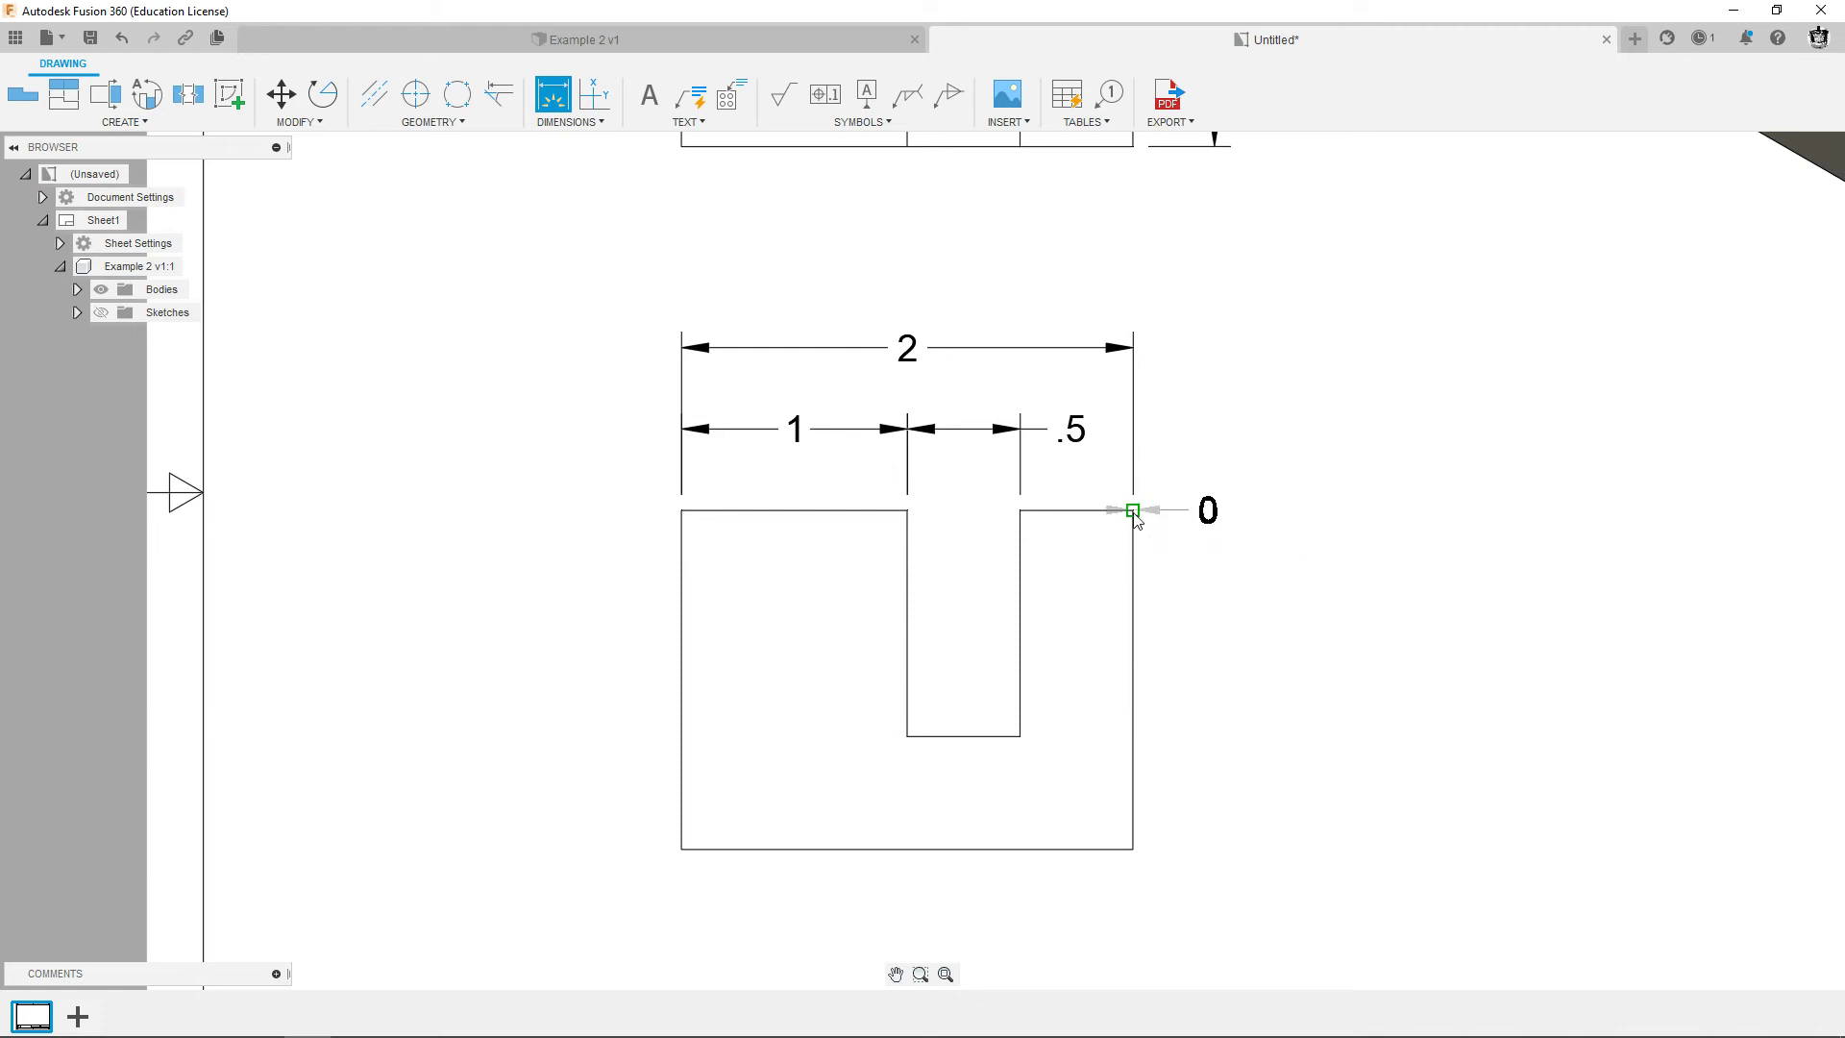
{"action": "left_click", "coordinate": [1020, 737]}
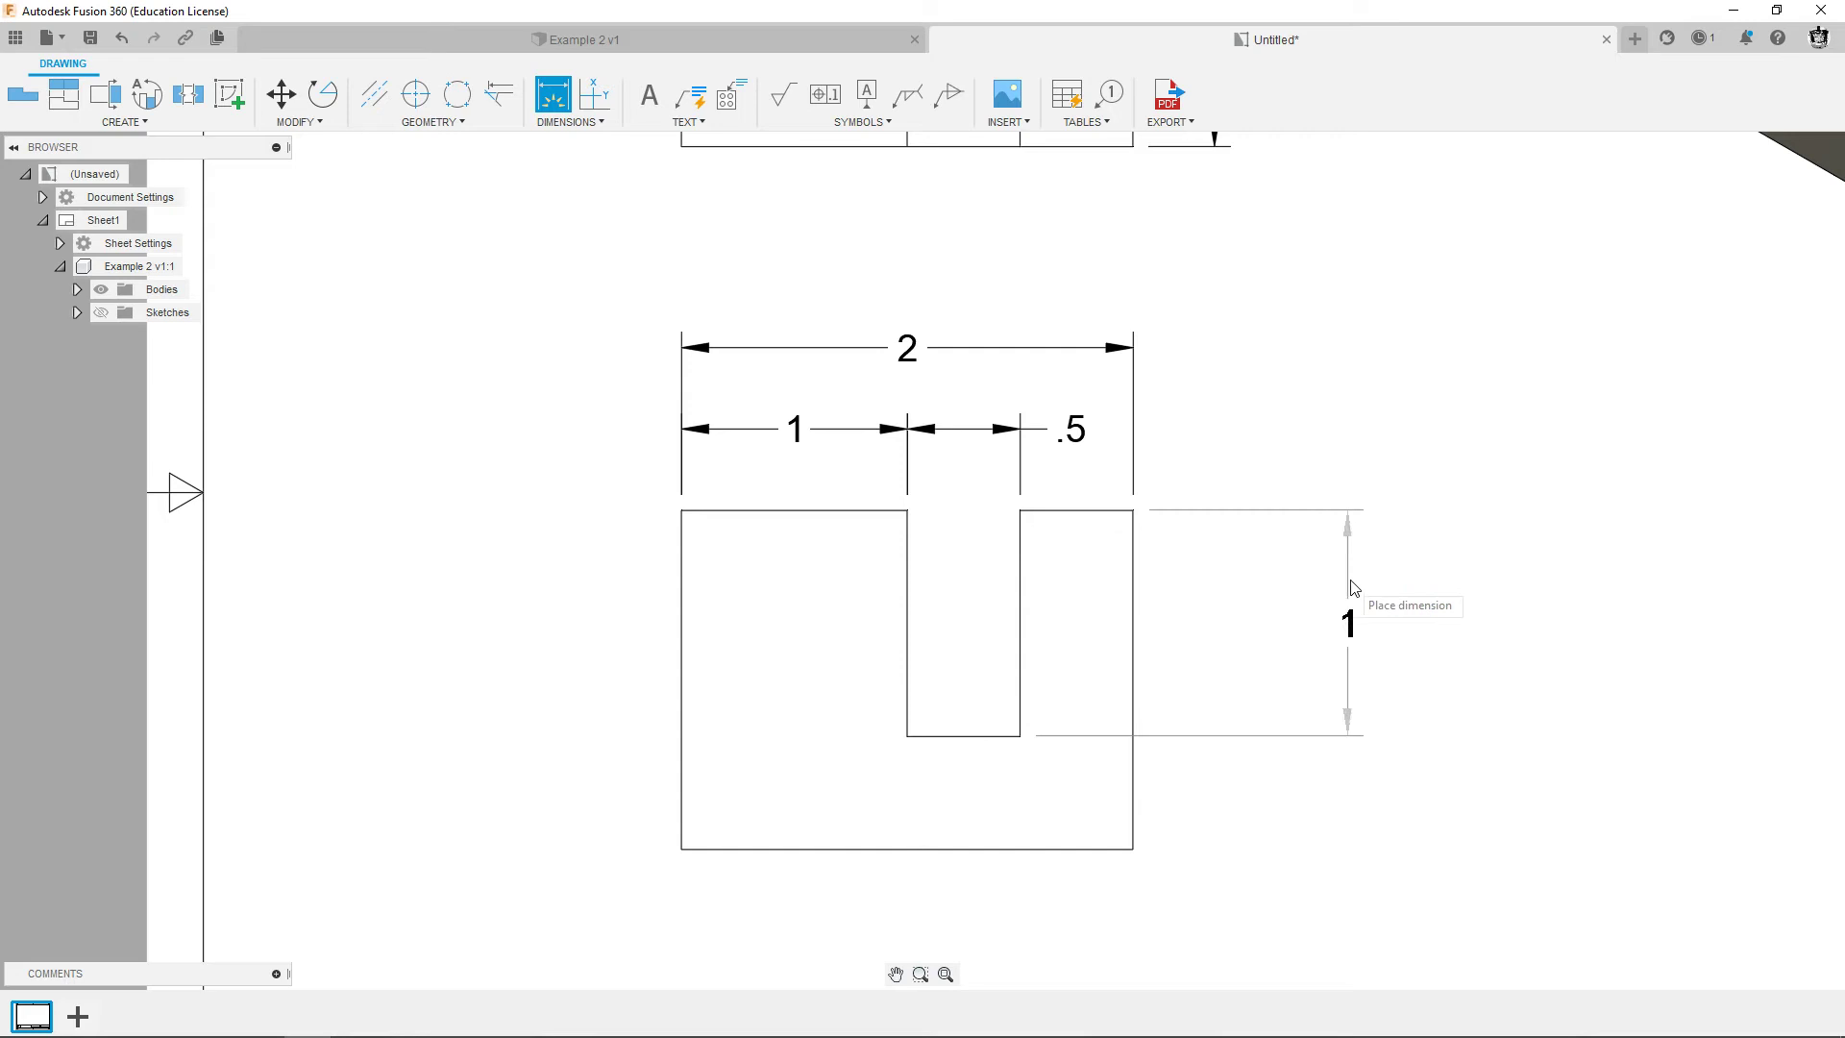
{"action": "left_click", "coordinate": [1230, 550]}
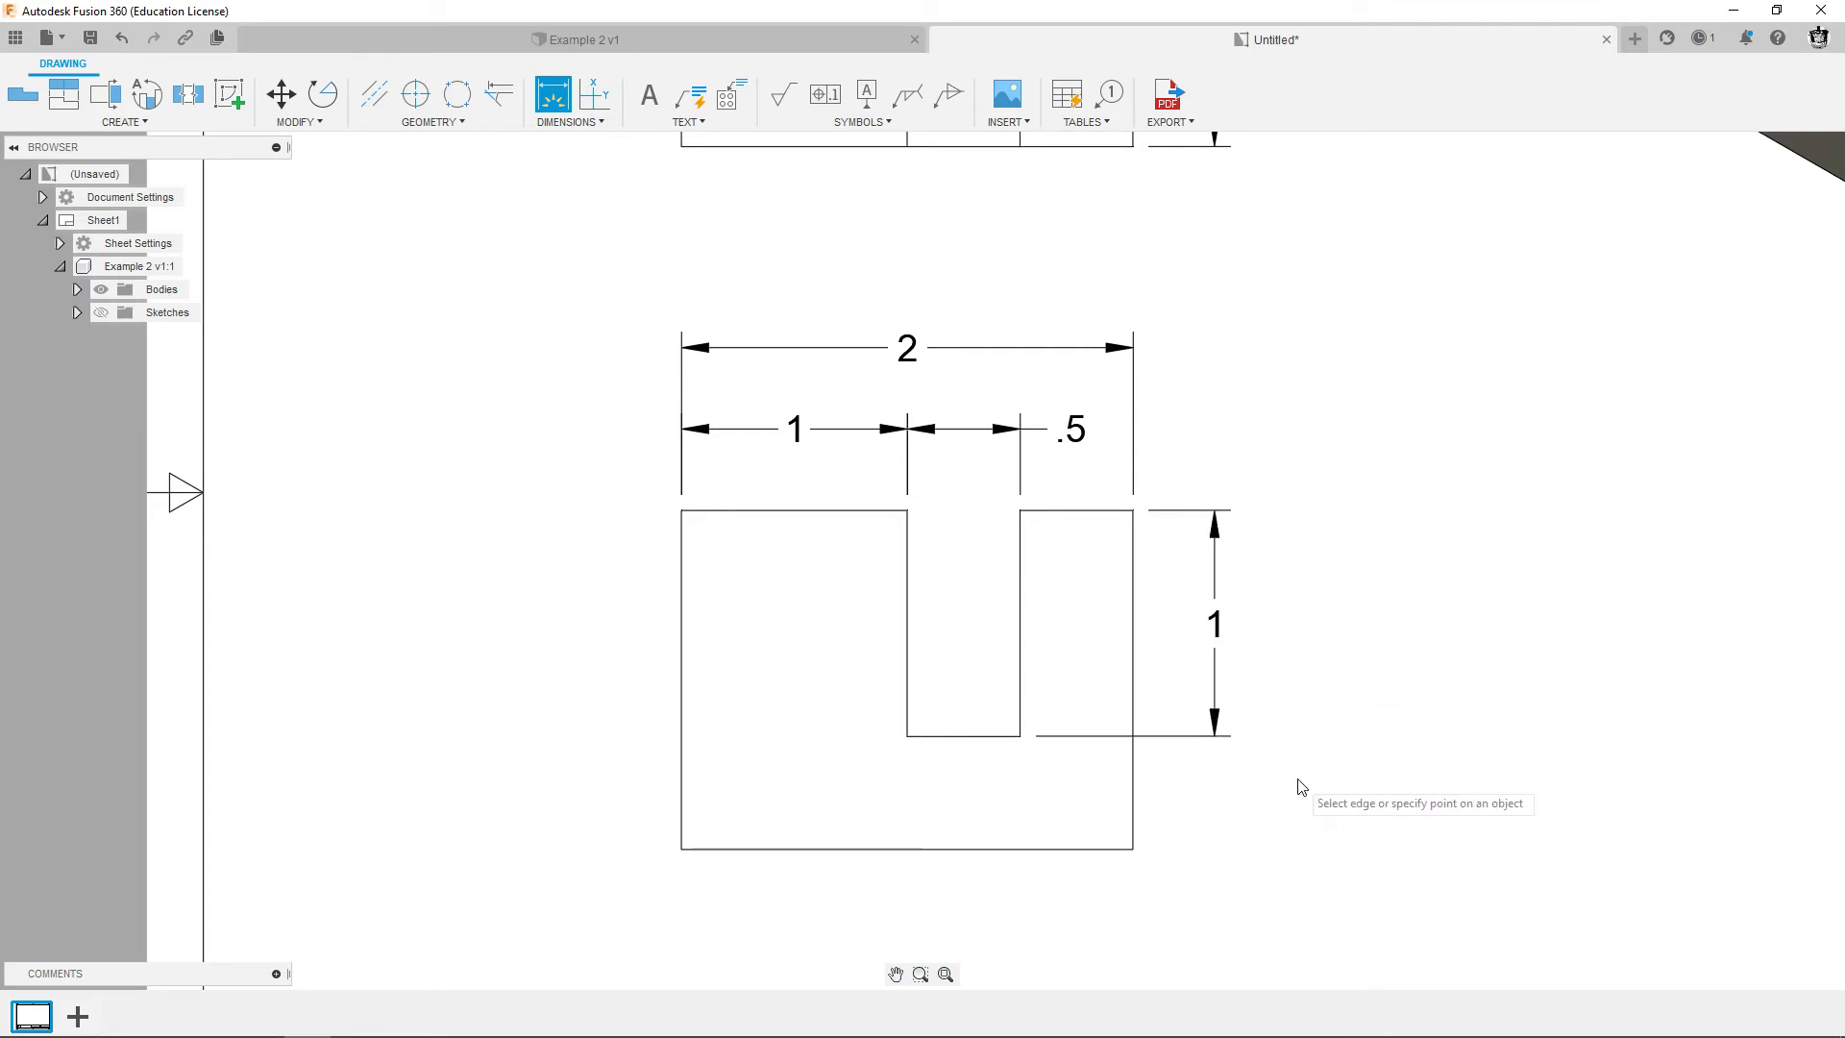
{"action": "left_click", "coordinate": [1134, 602]}
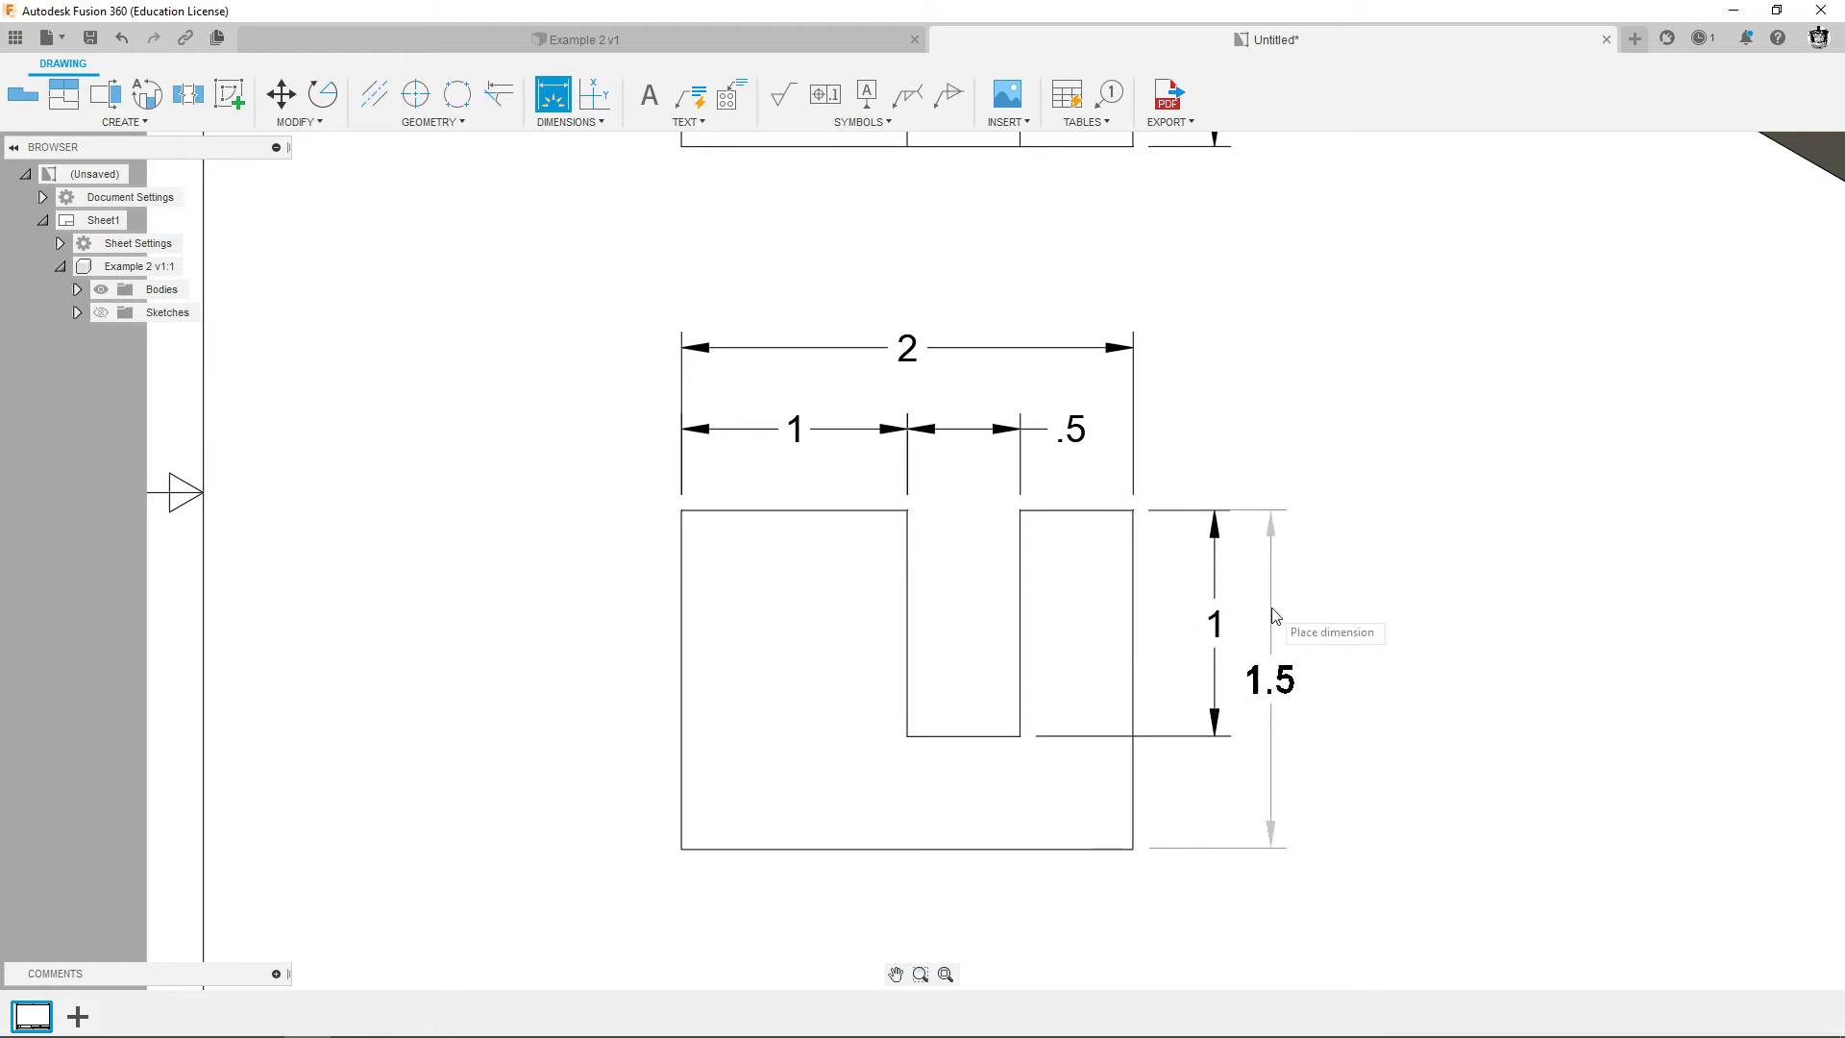
{"action": "left_click", "coordinate": [1296, 610]}
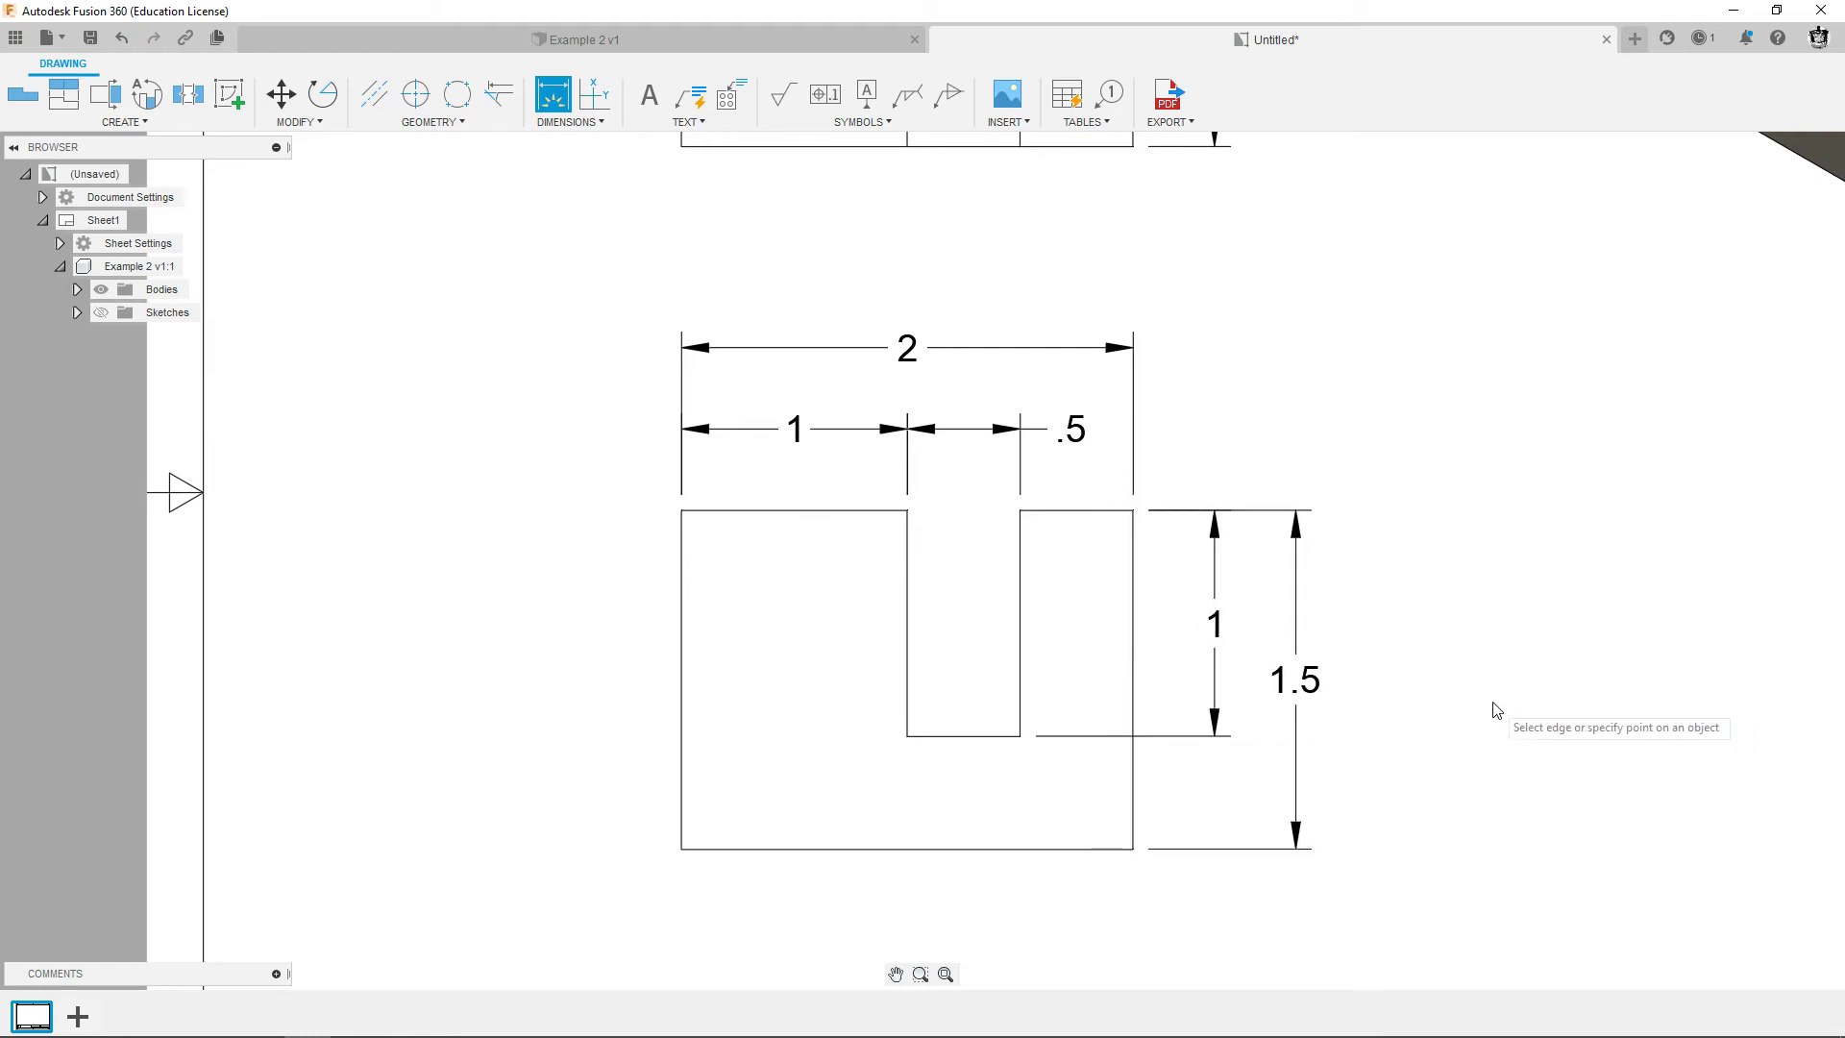
{"action": "middle_click_drag", "start_coordinate": [1462, 667], "coordinate": [1460, 721]}
{"action": "scroll", "coordinate": [1462, 721], "scroll_direction": "up", "scroll_amount": 1}
{"action": "scroll", "coordinate": [1445, 709], "scroll_direction": "down", "scroll_amount": 3}
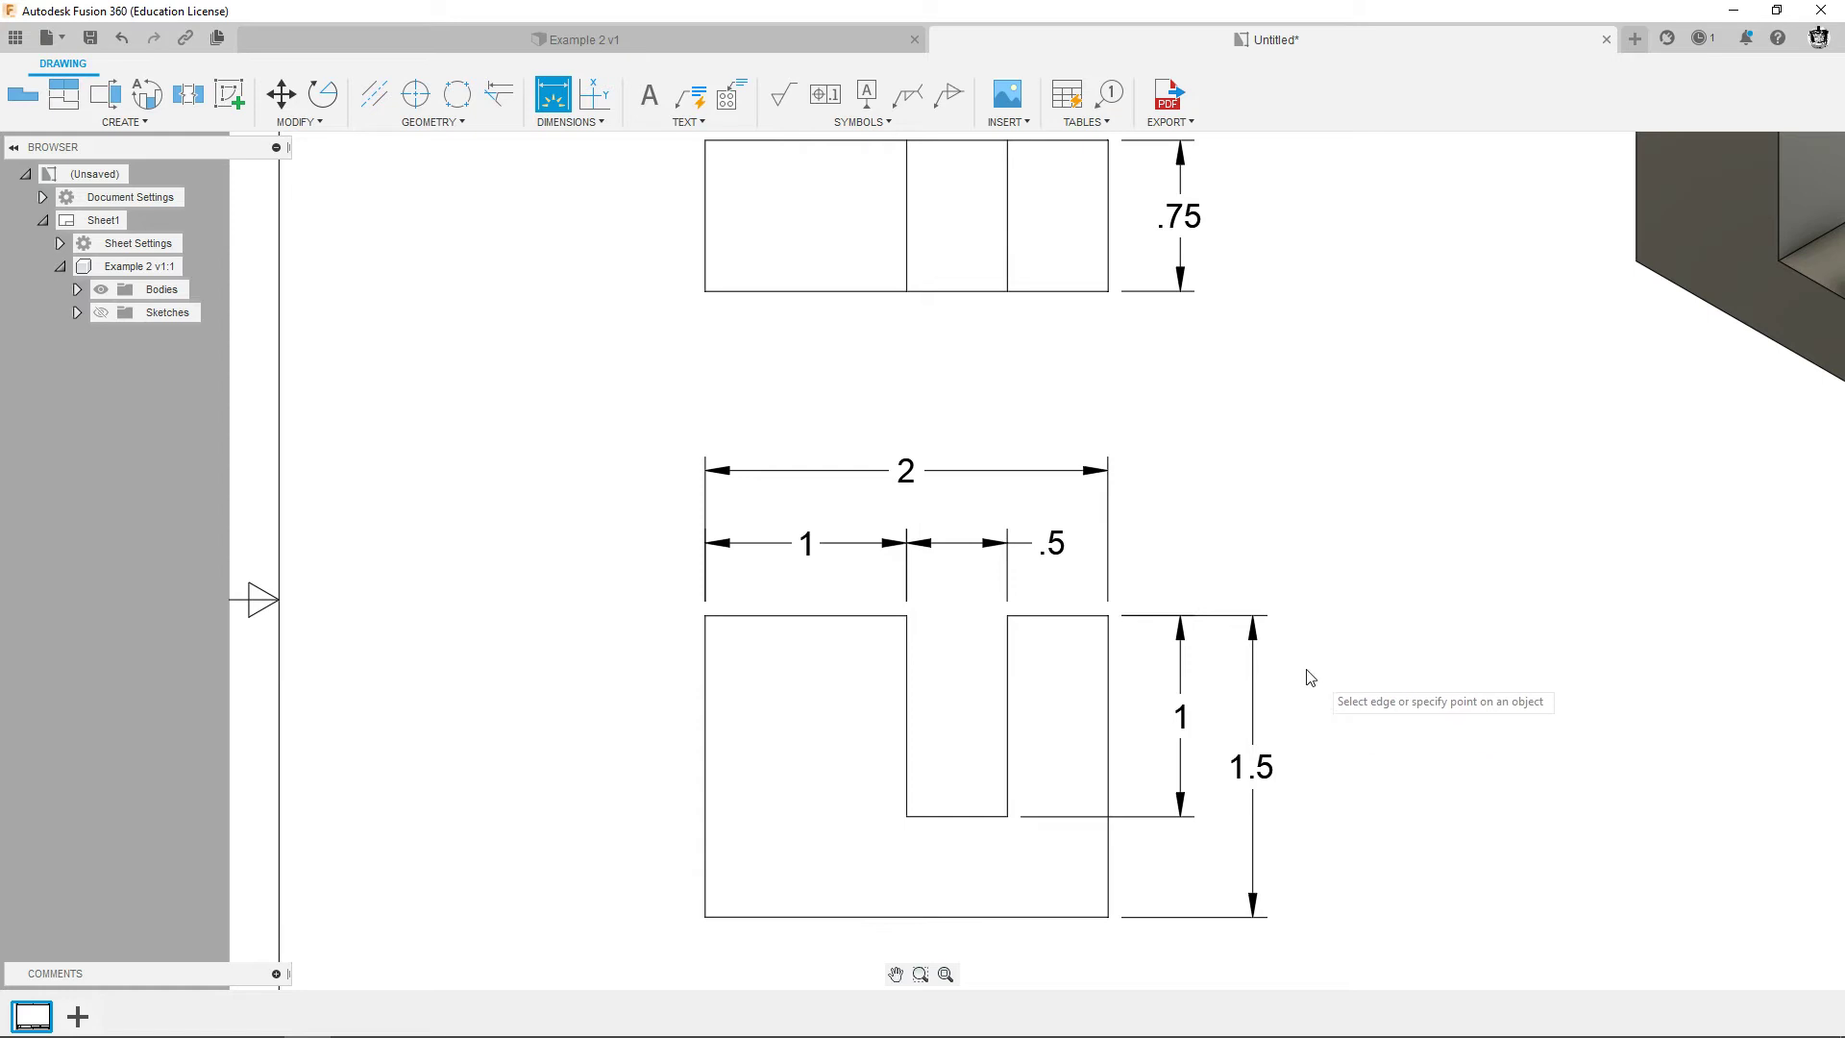
{"action": "scroll", "coordinate": [913, 514], "scroll_direction": "down", "scroll_amount": 1}
{"action": "scroll", "coordinate": [916, 519], "scroll_direction": "down", "scroll_amount": 2}
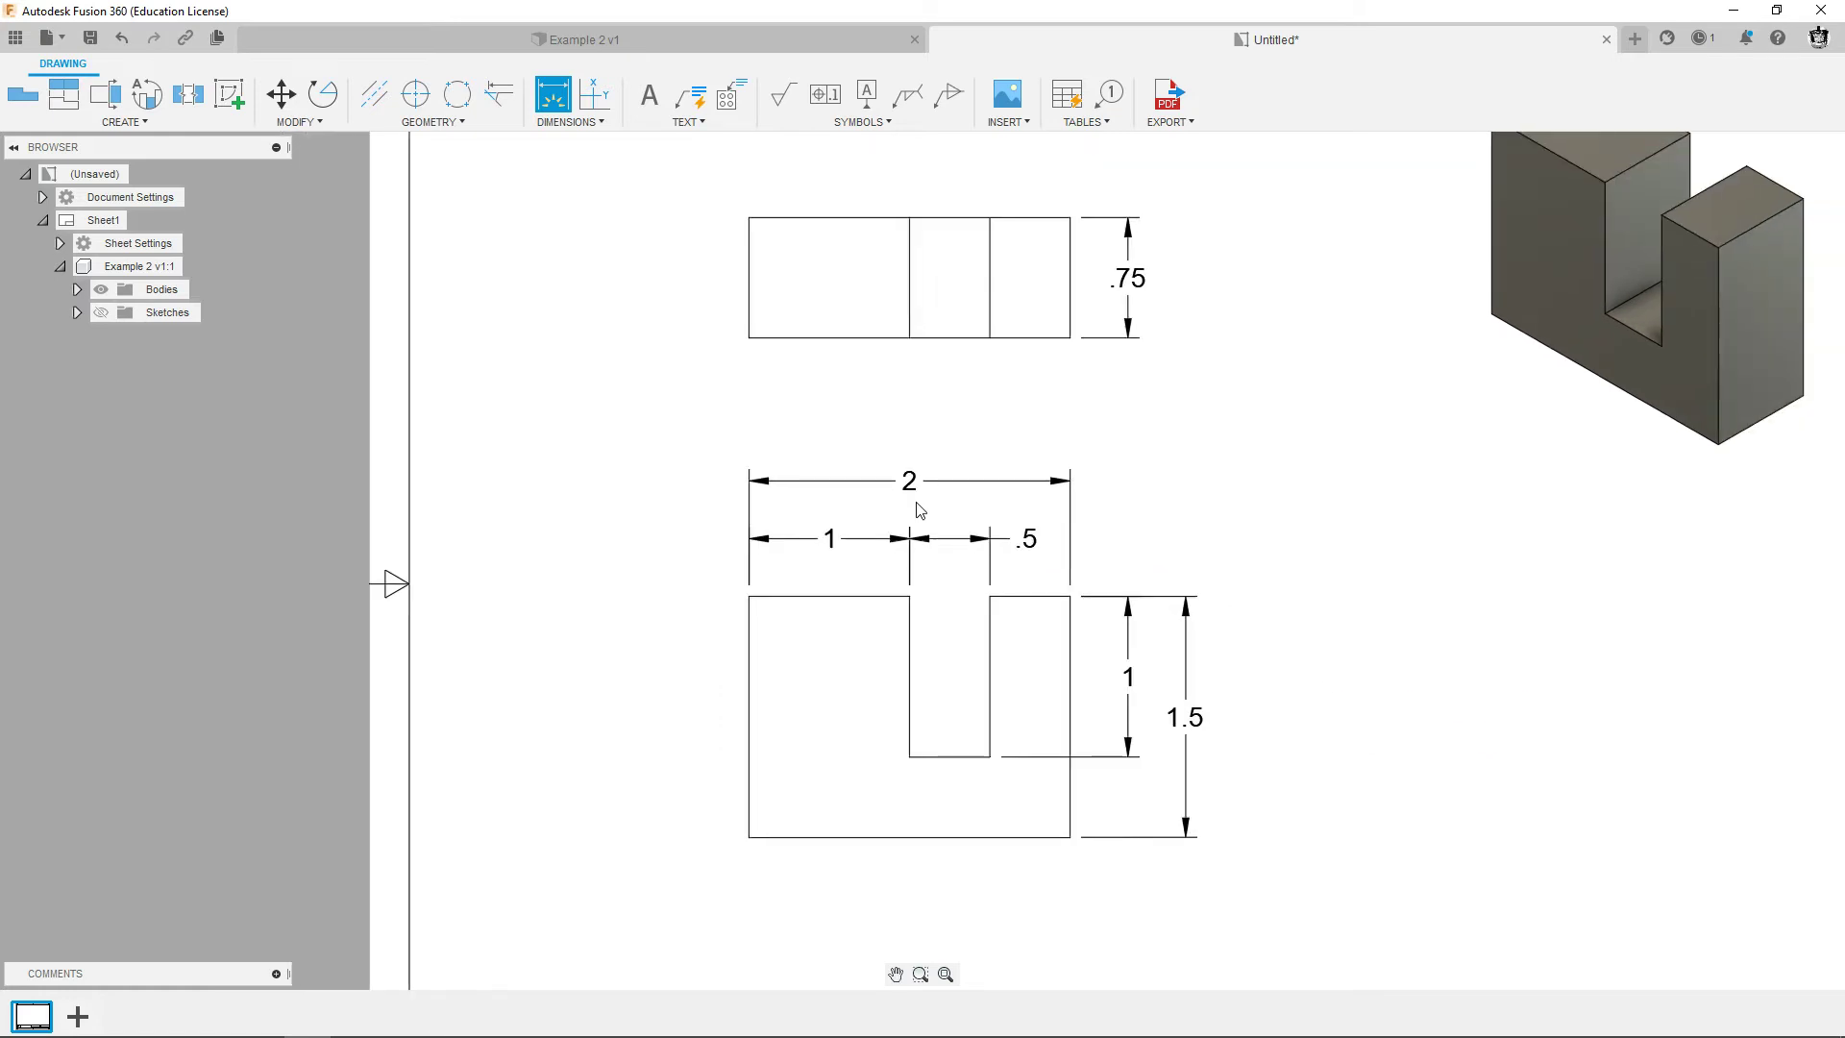
{"action": "key", "text": "Escape"}
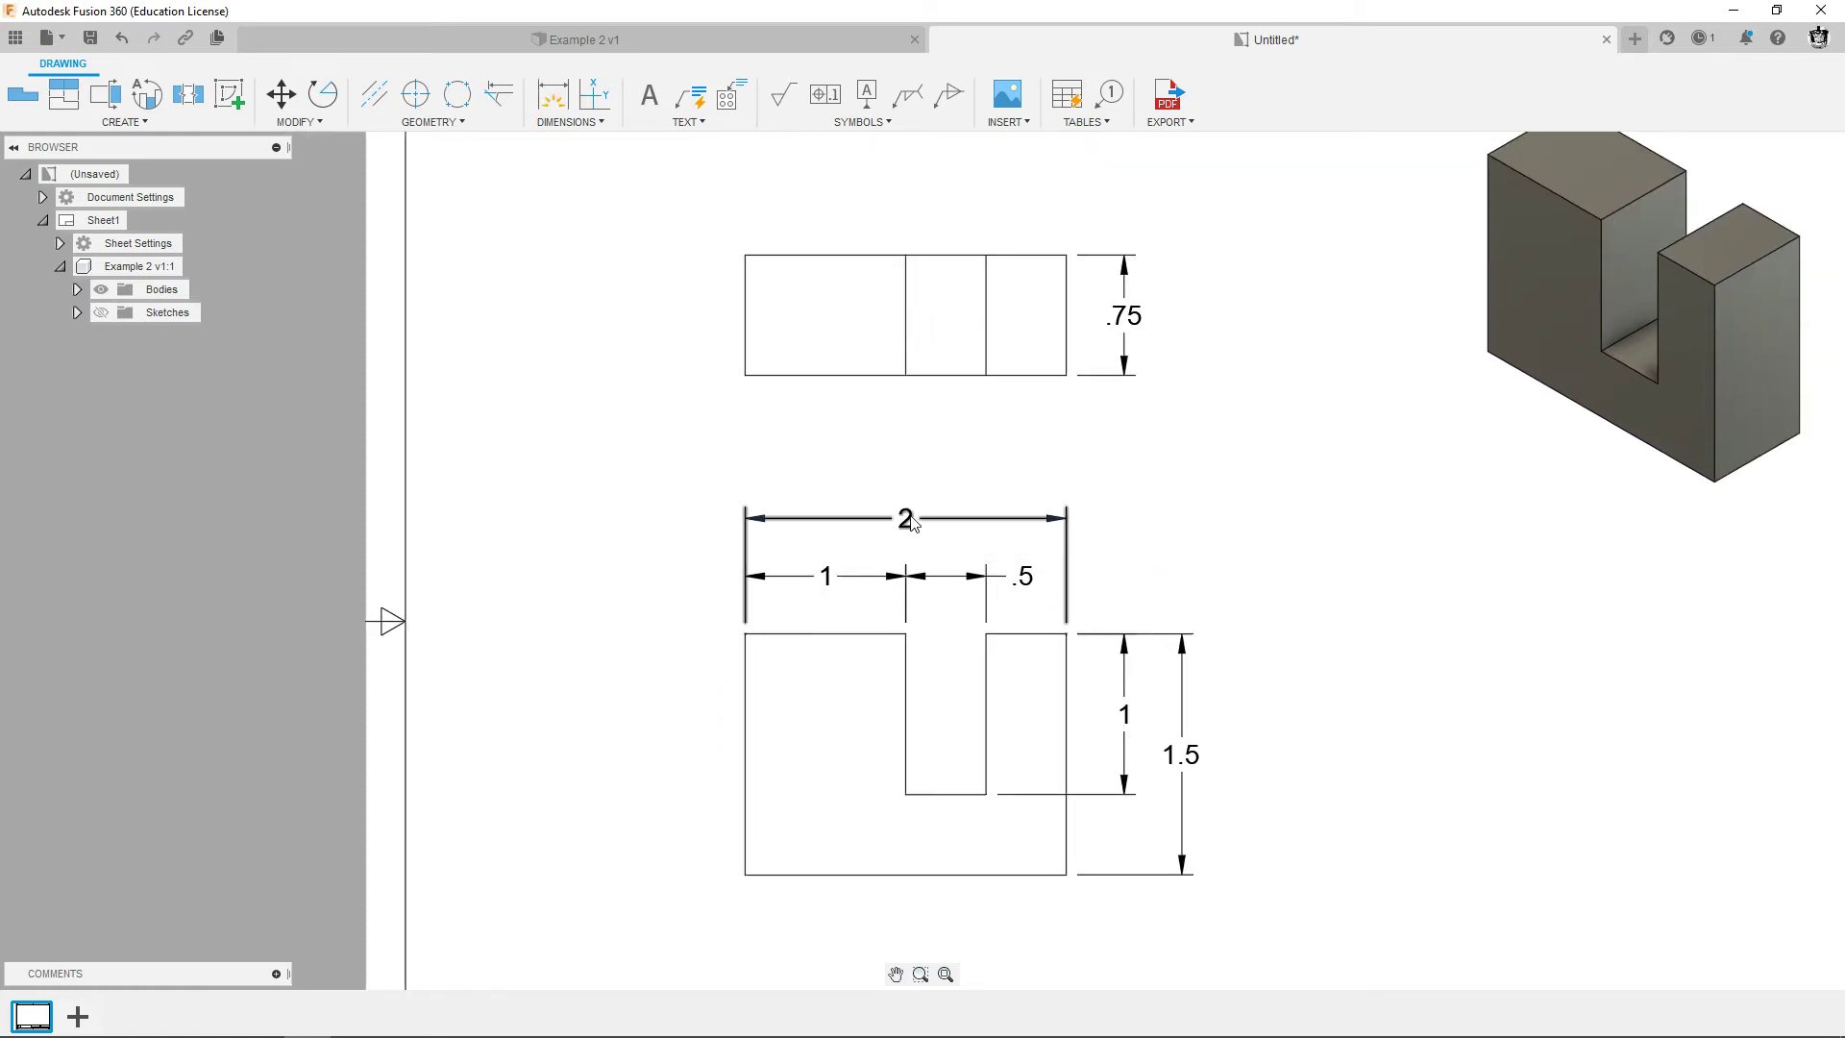
{"action": "double_click", "coordinate": [909, 520]}
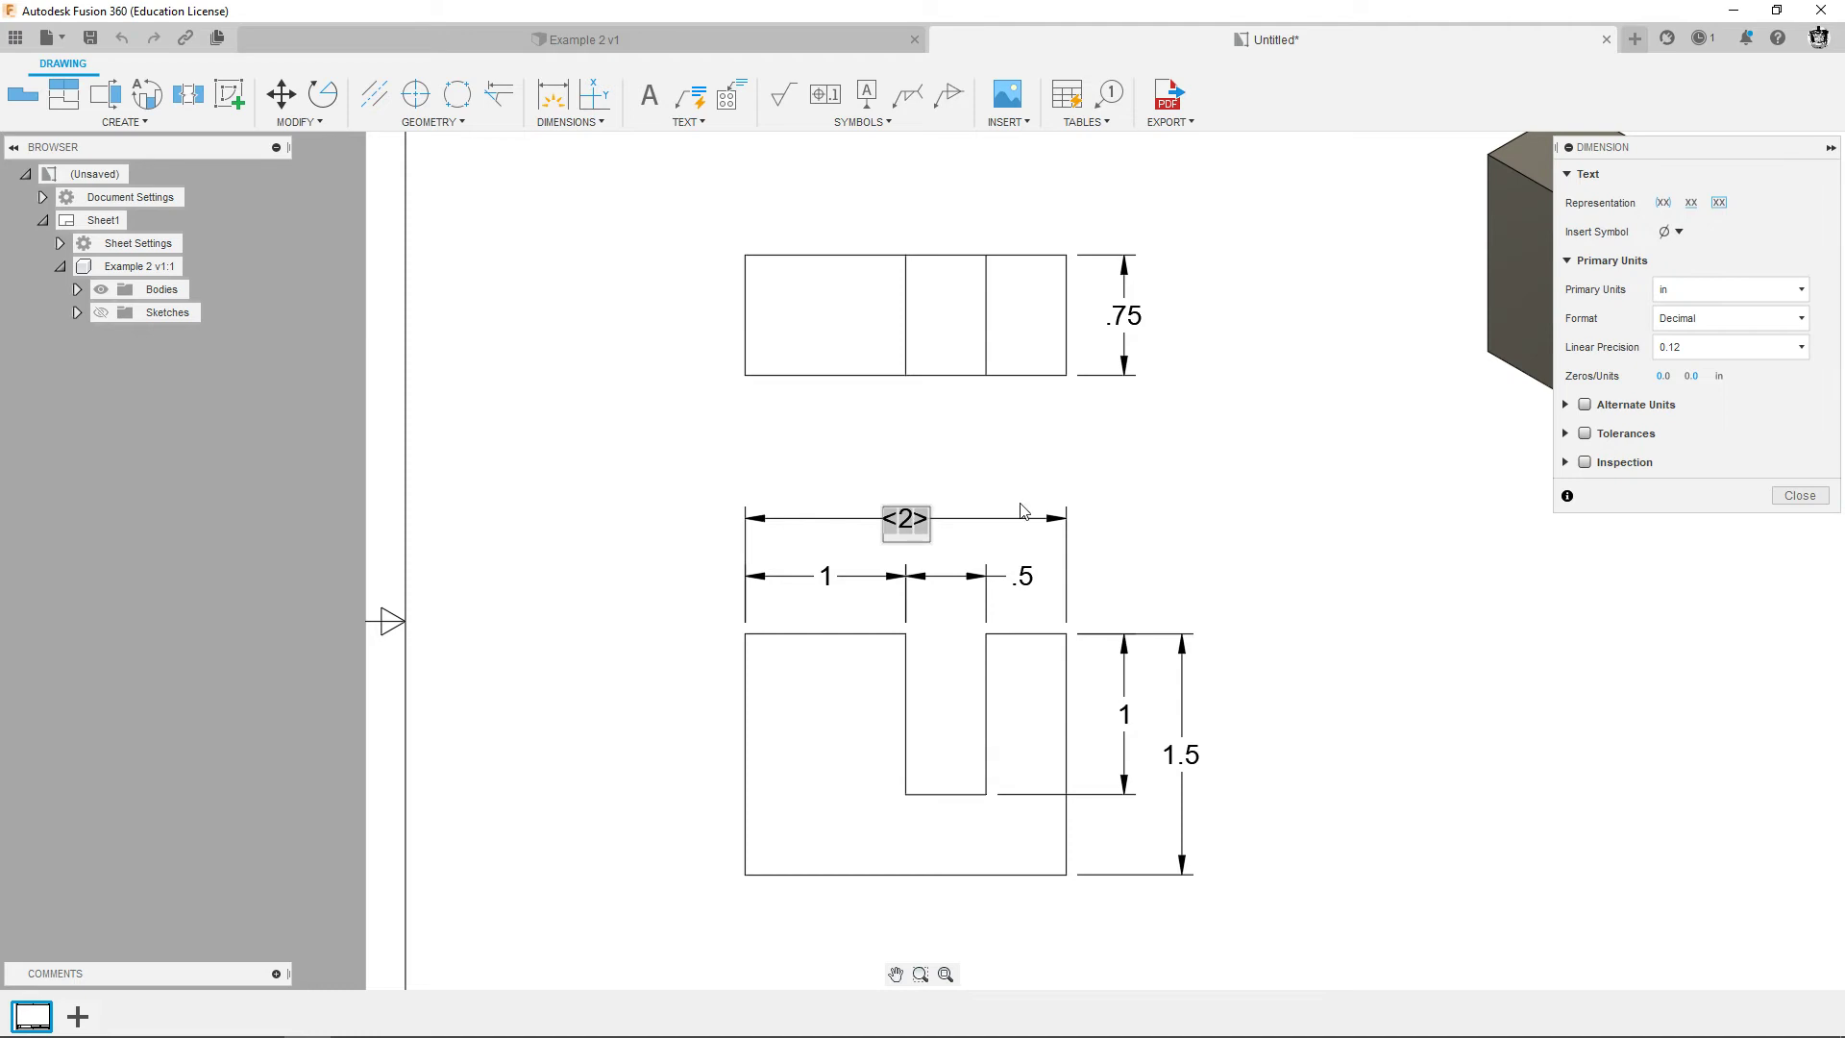
{"action": "left_click", "coordinate": [1677, 349]}
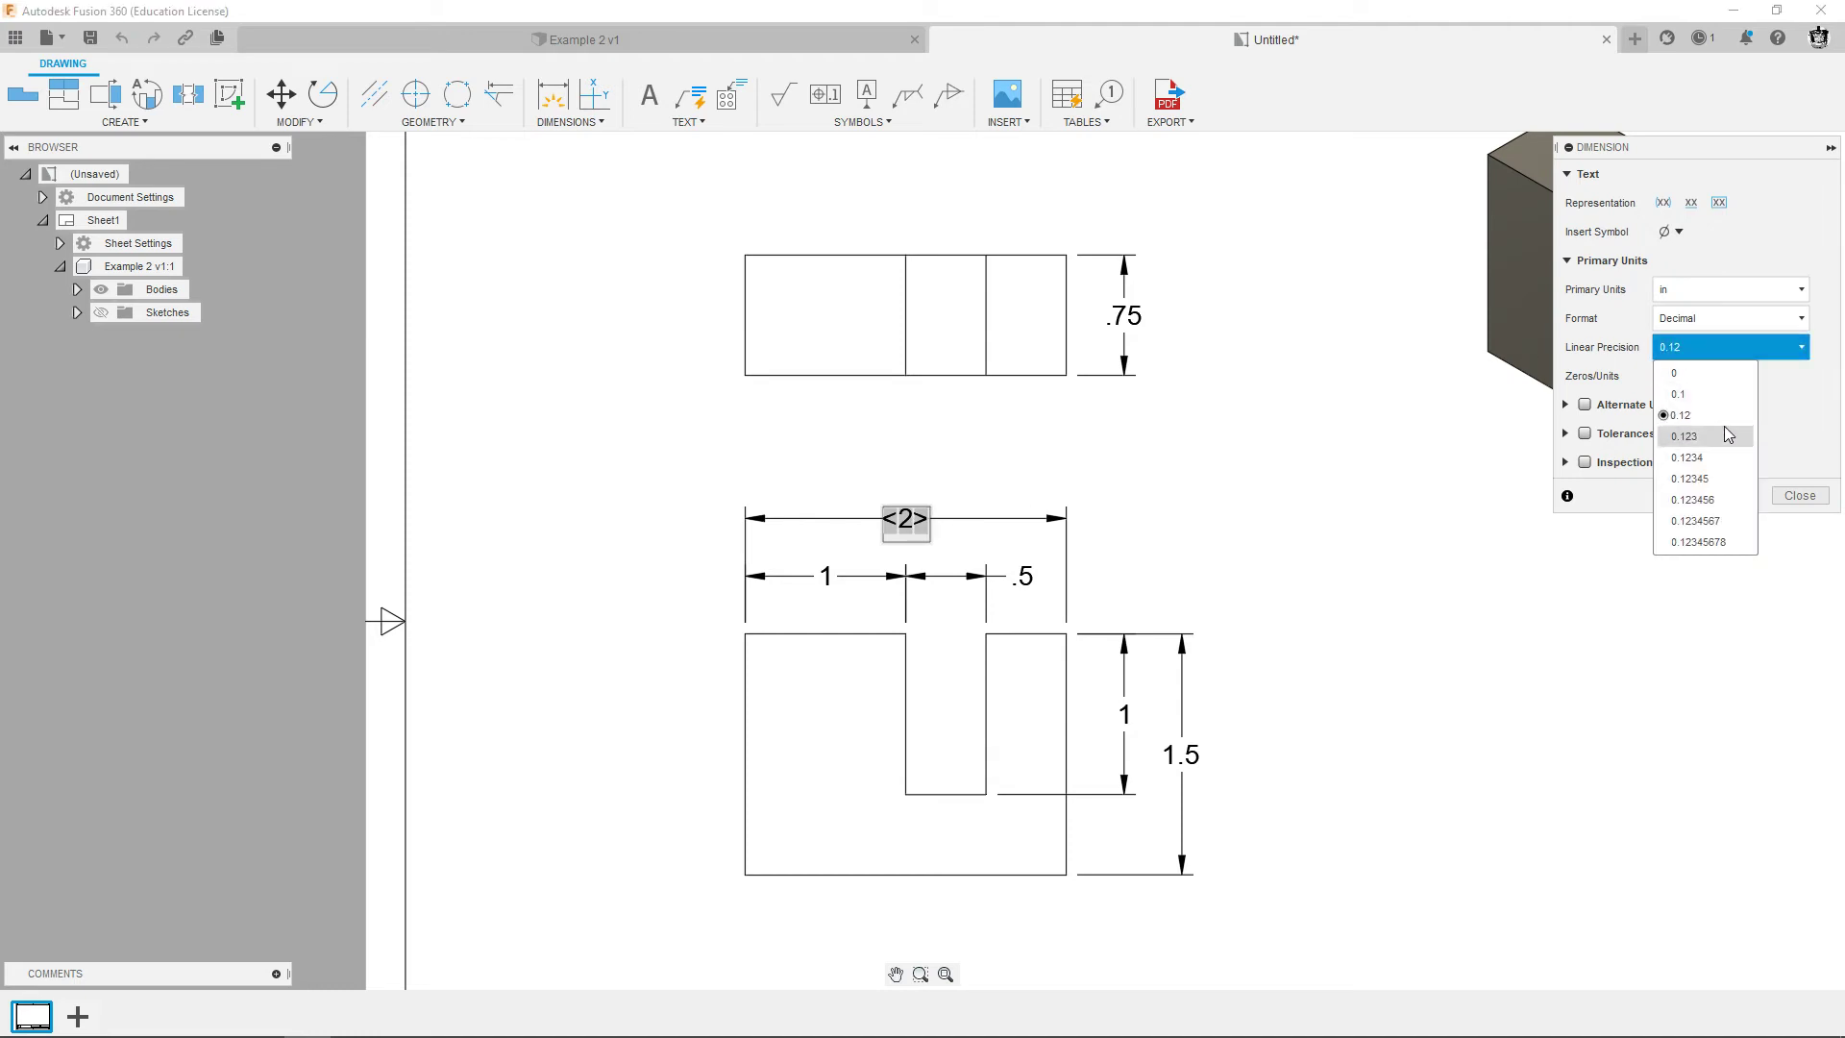
{"action": "left_click", "coordinate": [1794, 450]}
{"action": "left_click", "coordinate": [1800, 496]}
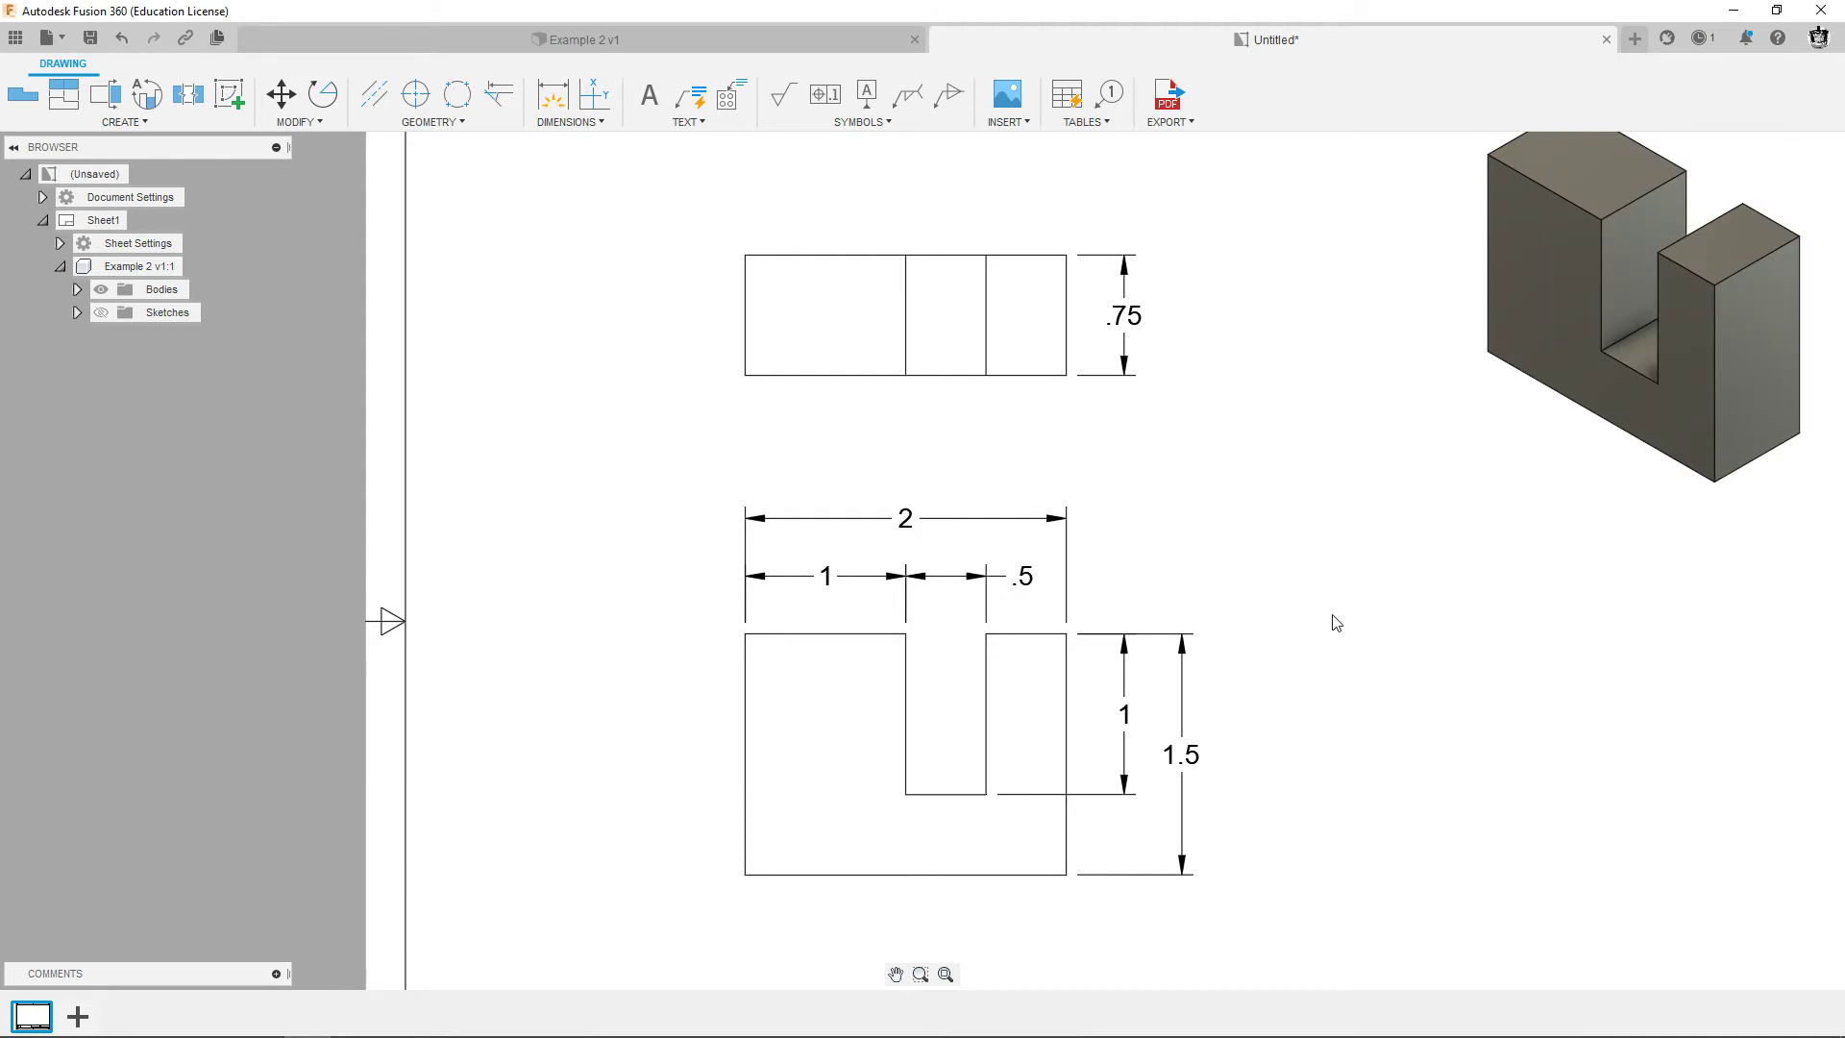
{"action": "scroll", "coordinate": [1283, 634], "scroll_direction": "down", "scroll_amount": 5}
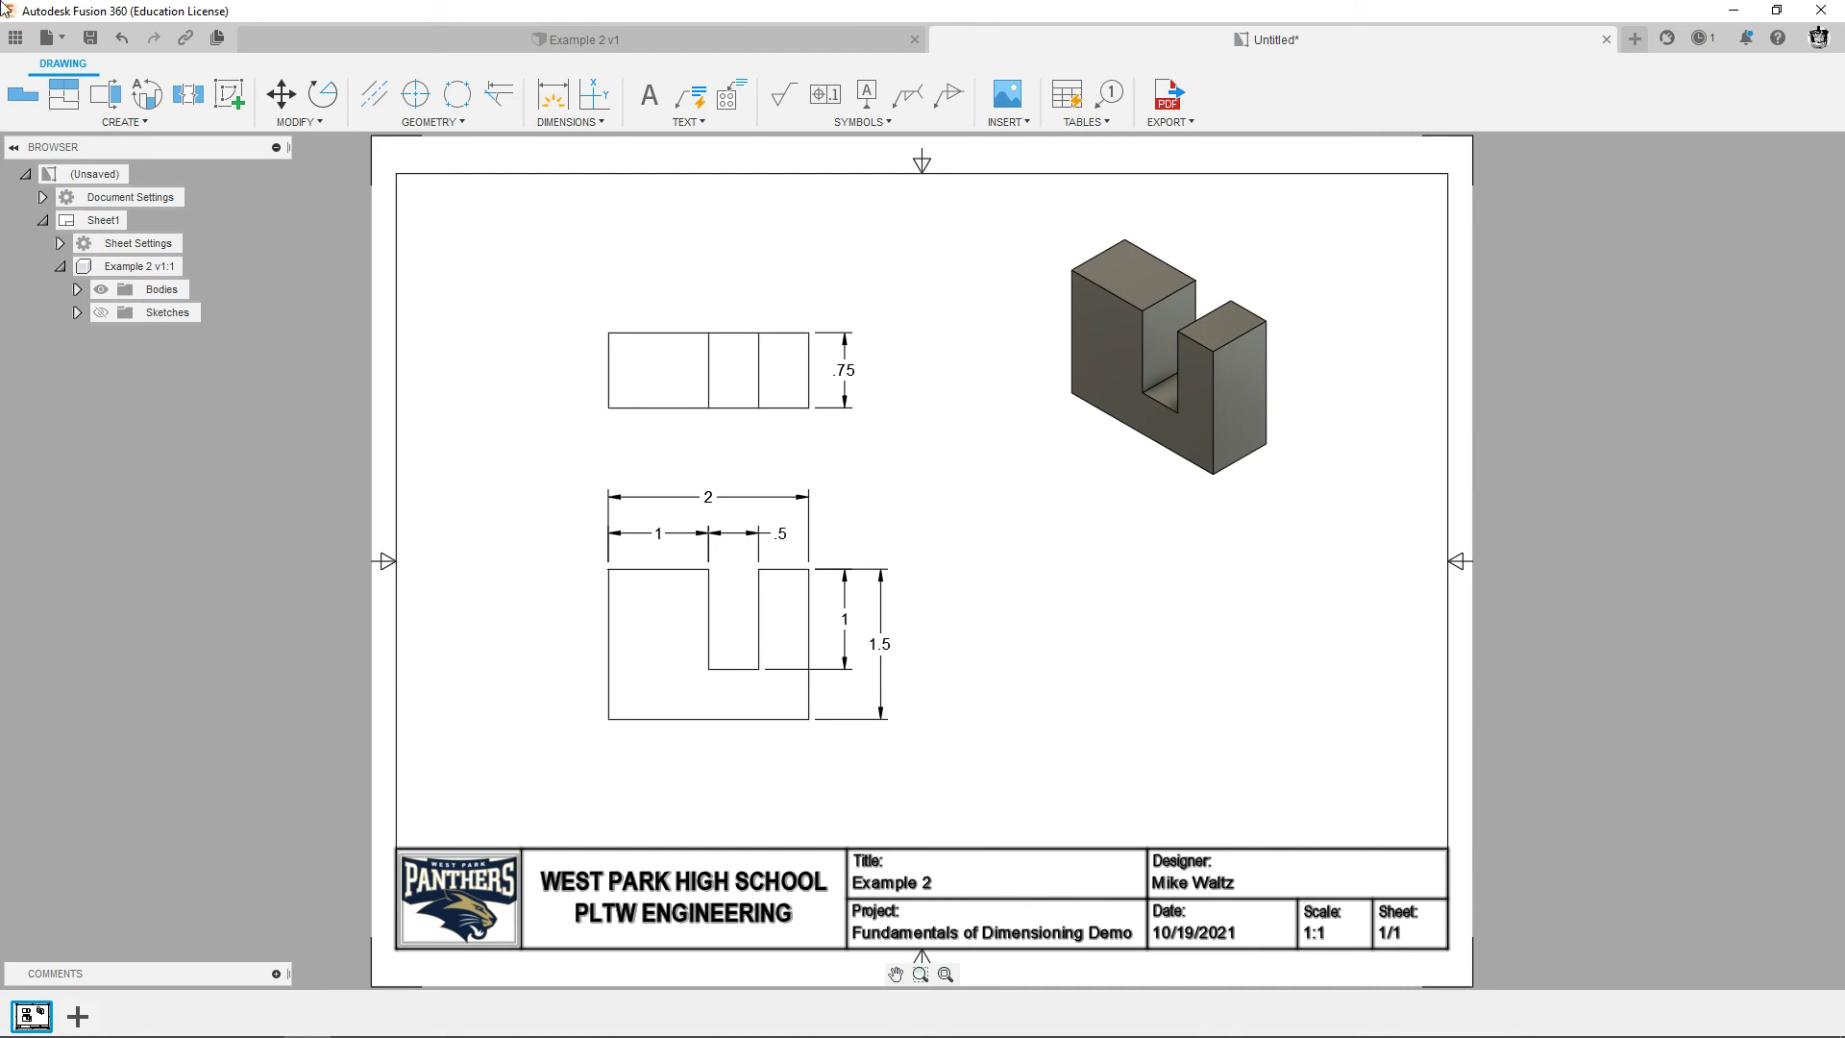
Save as Example 2 Drawing and export a PDF to Downloads, opened full-screen in Acrobat.
{"action": "left_click", "coordinate": [90, 37]}
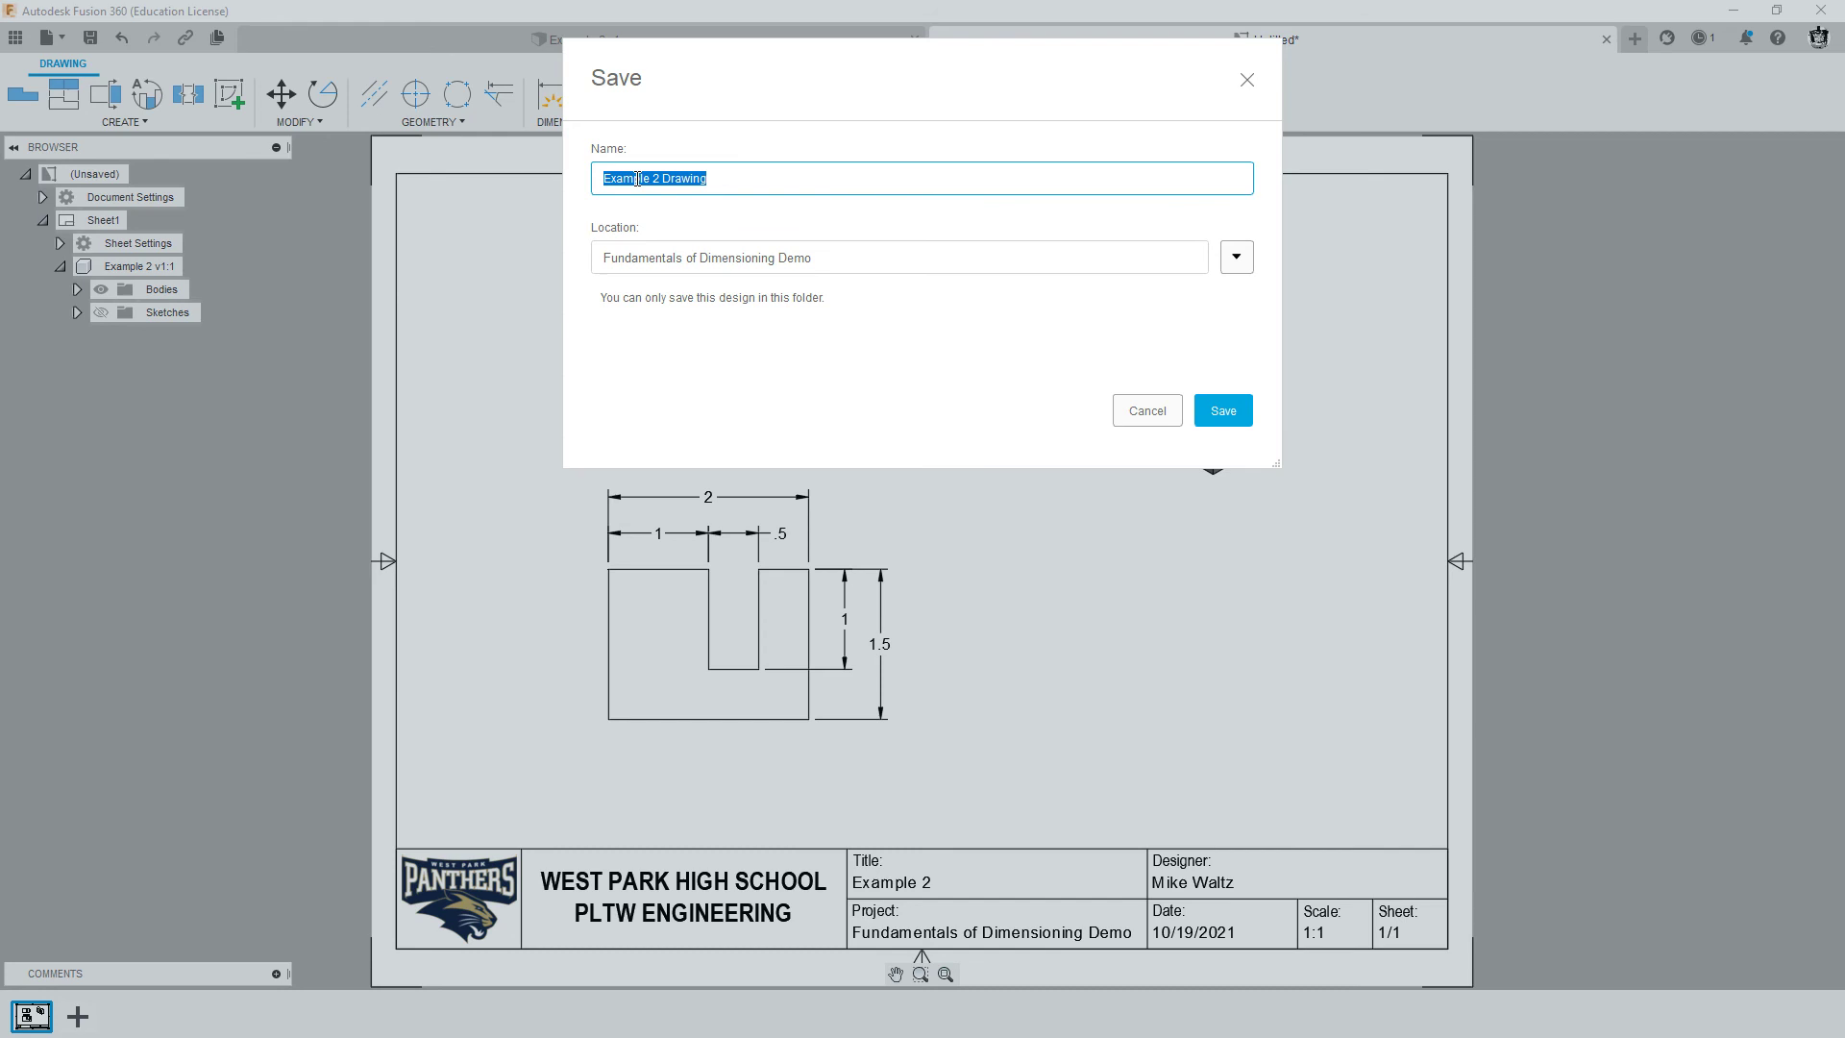
{"action": "left_click", "coordinate": [1213, 410]}
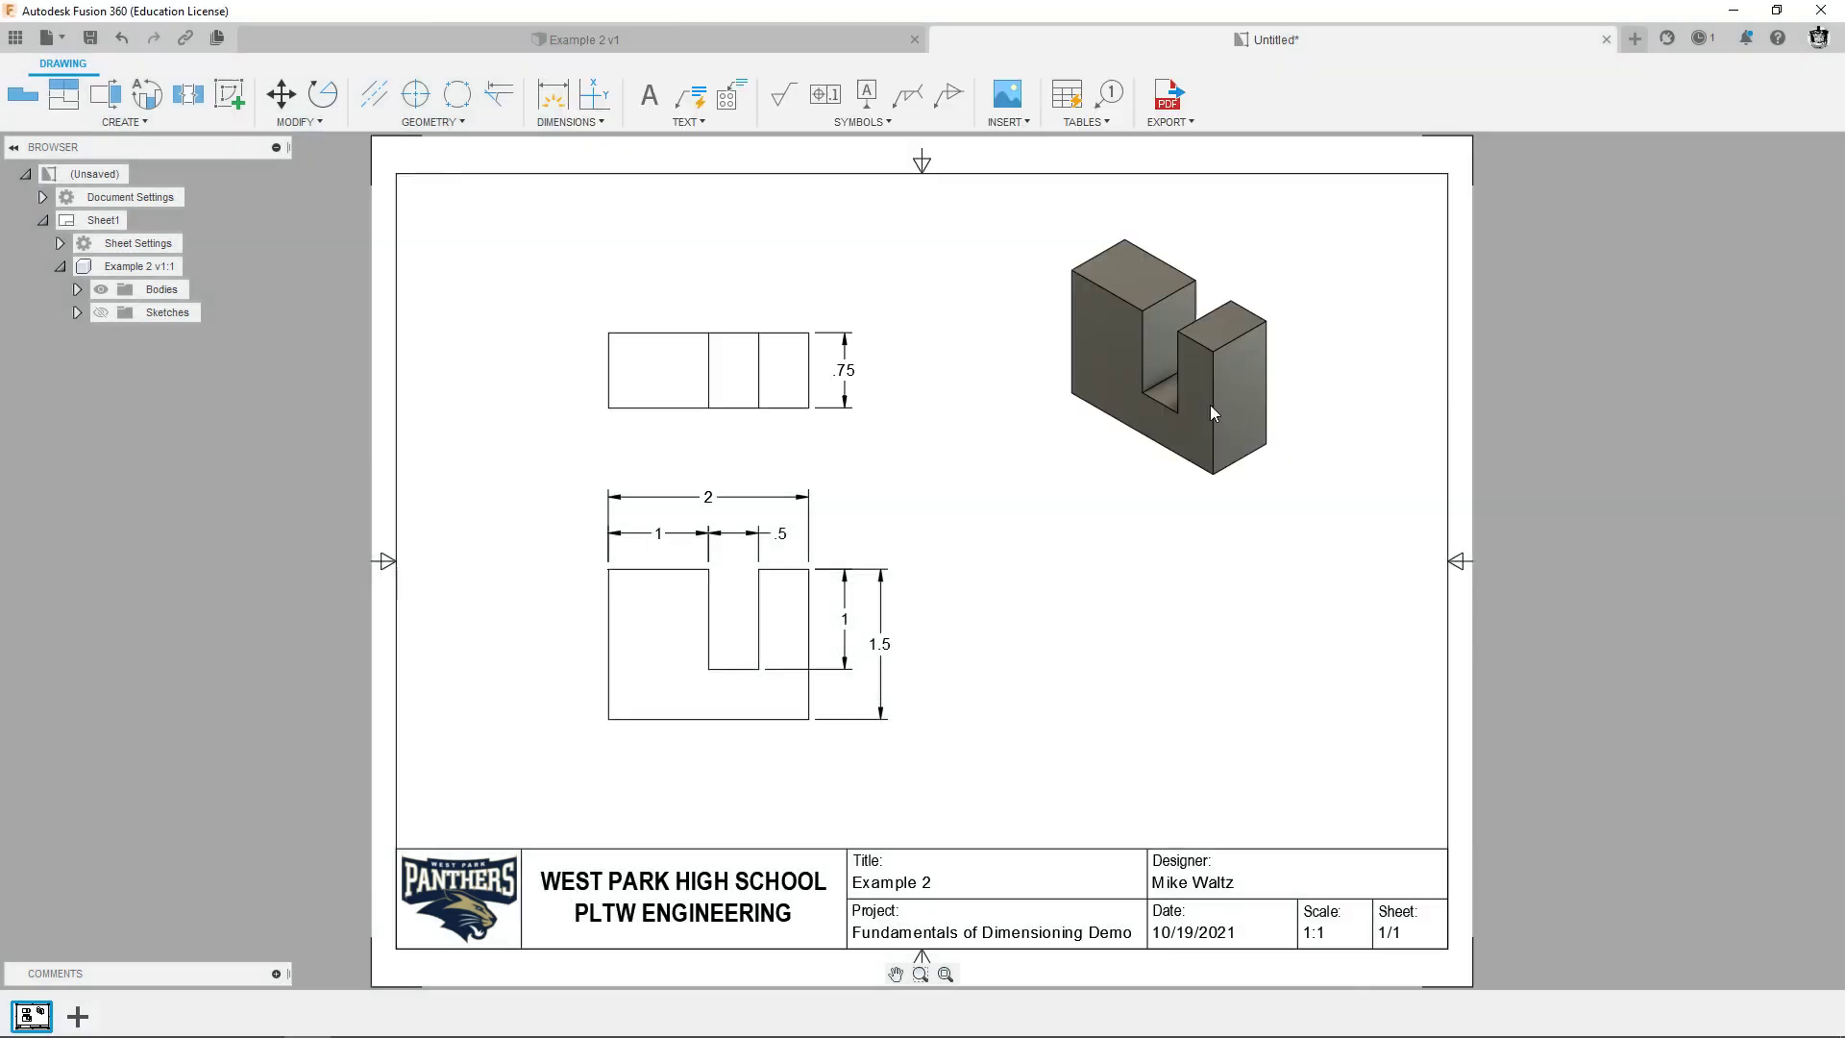
{"action": "left_click", "coordinate": [1169, 98]}
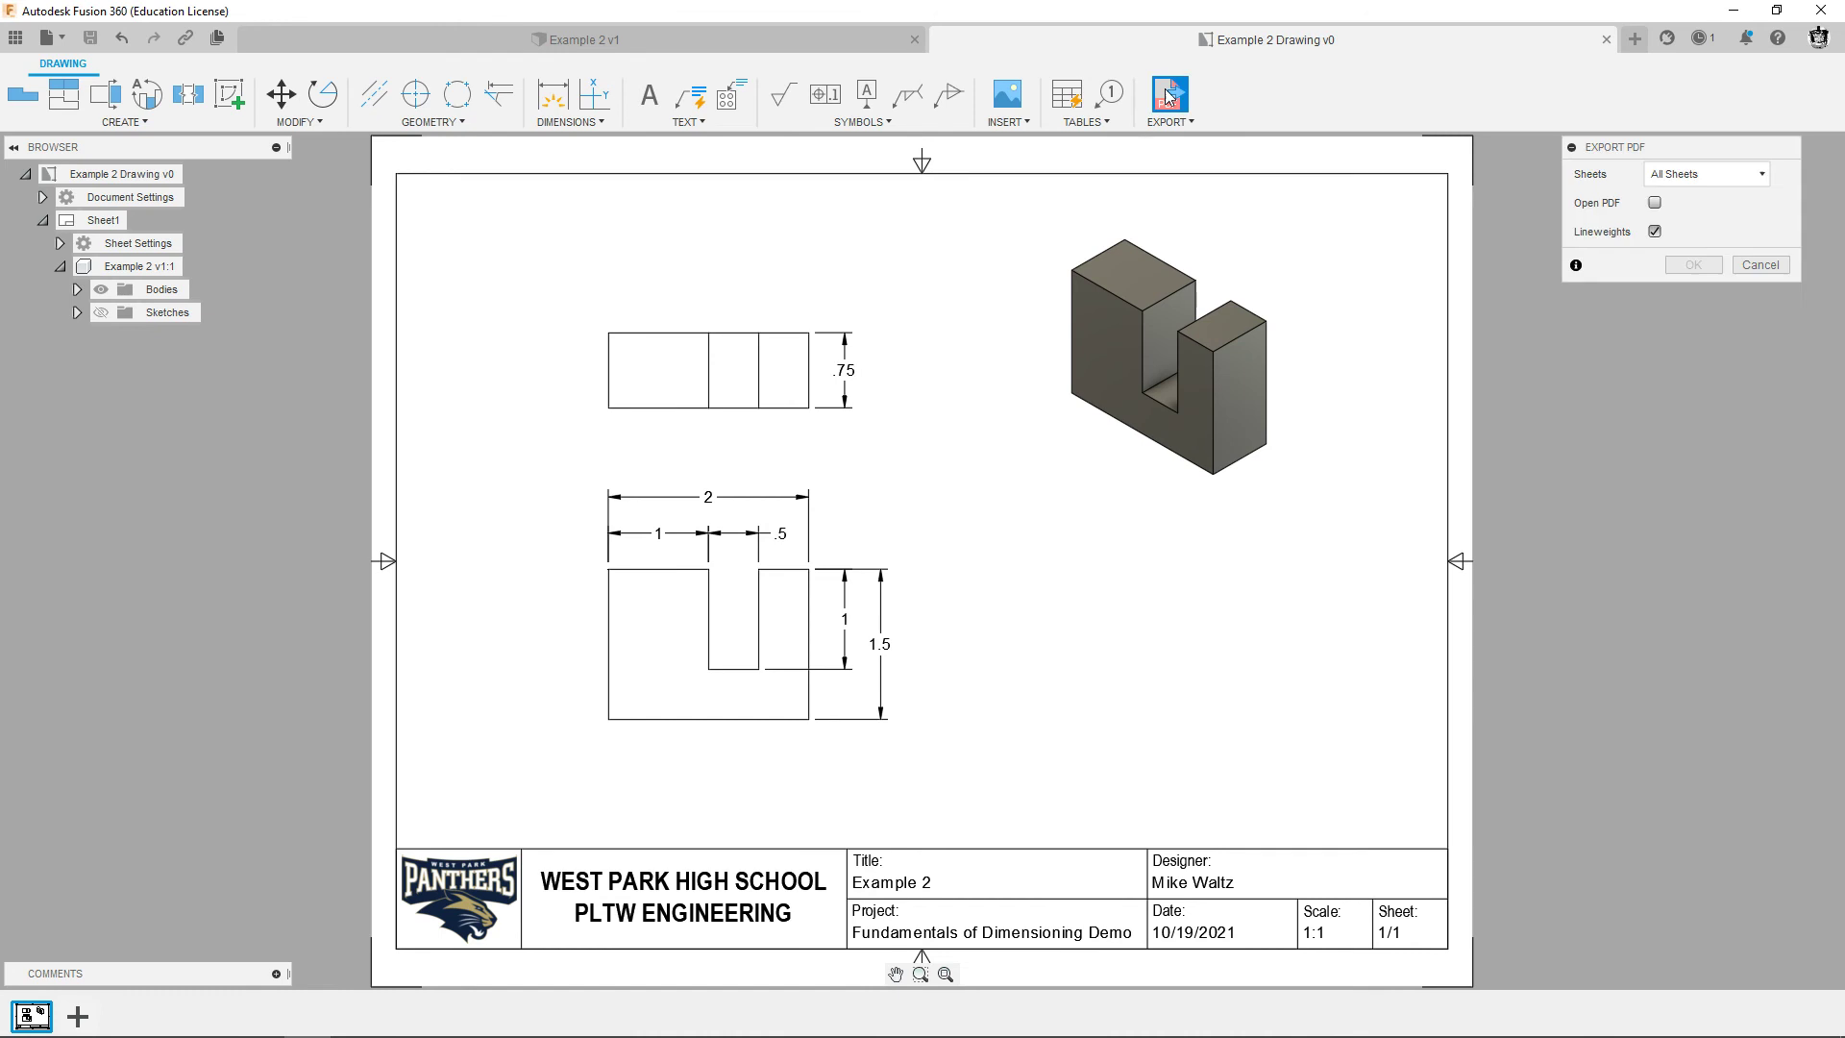
{"action": "left_click", "coordinate": [1655, 204]}
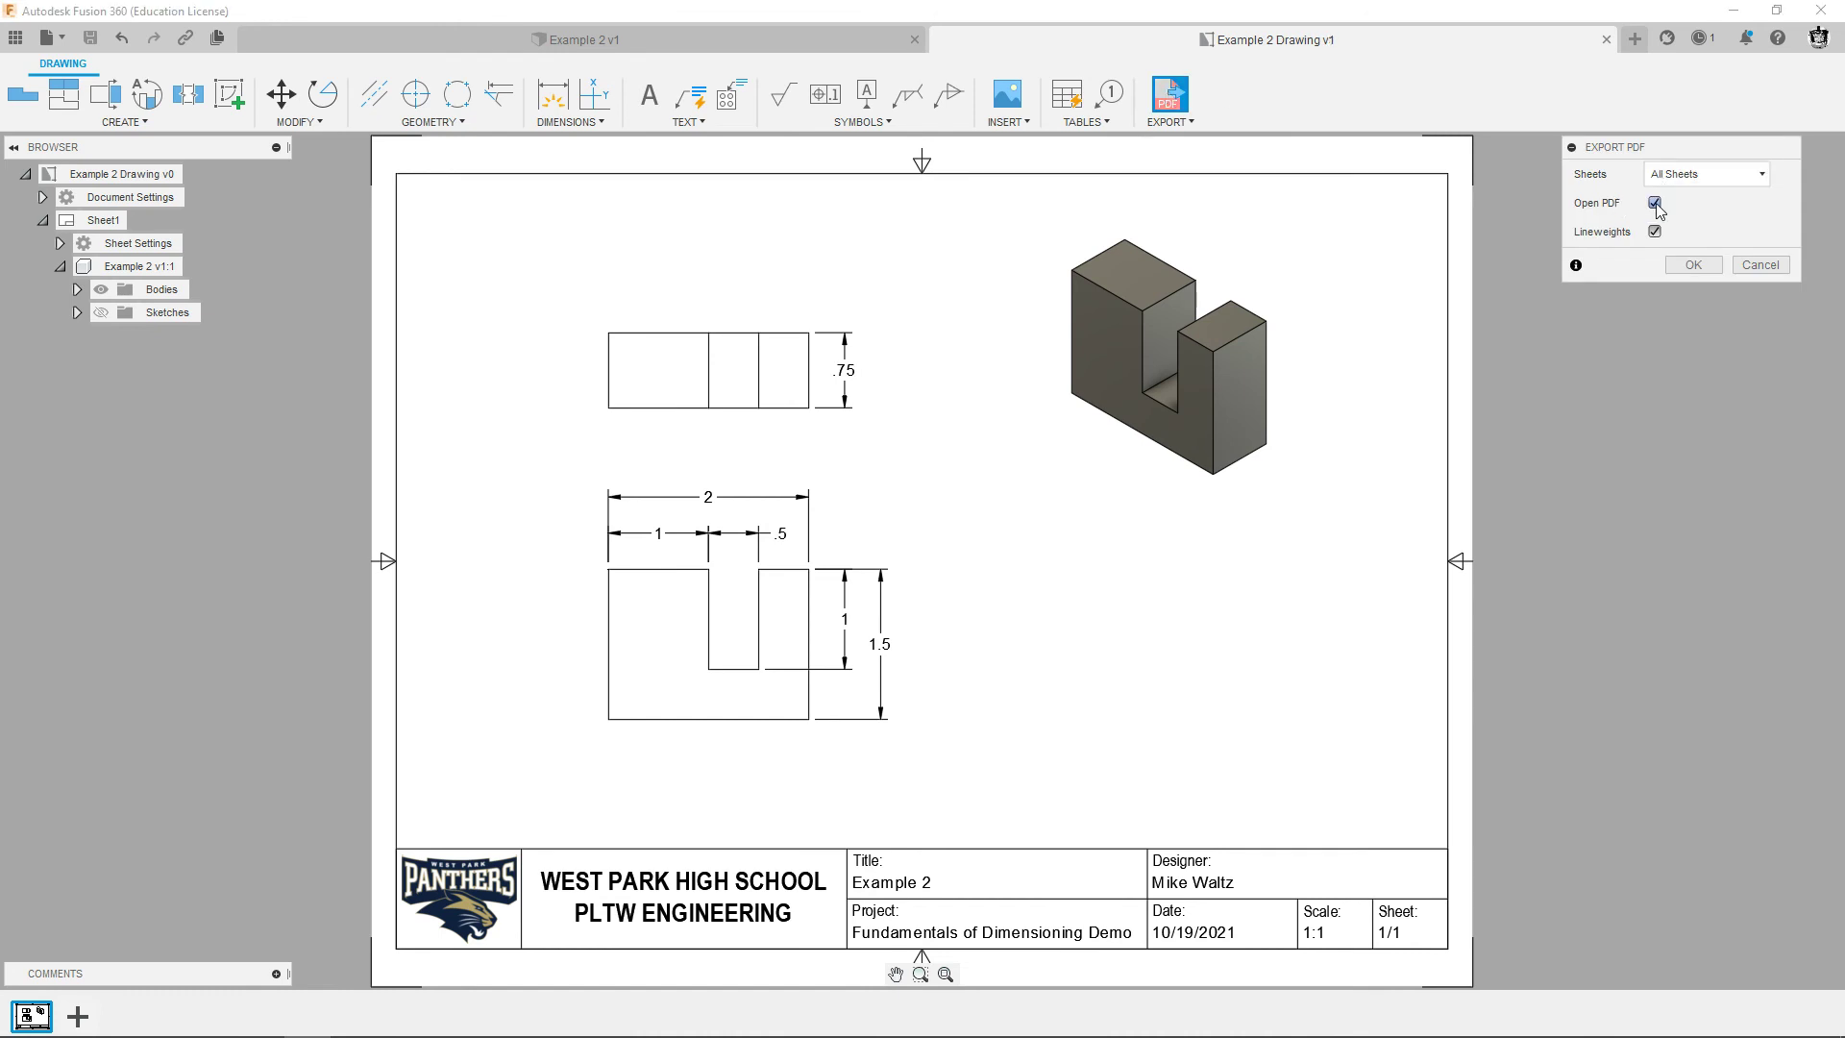
{"action": "left_click", "coordinate": [1695, 267]}
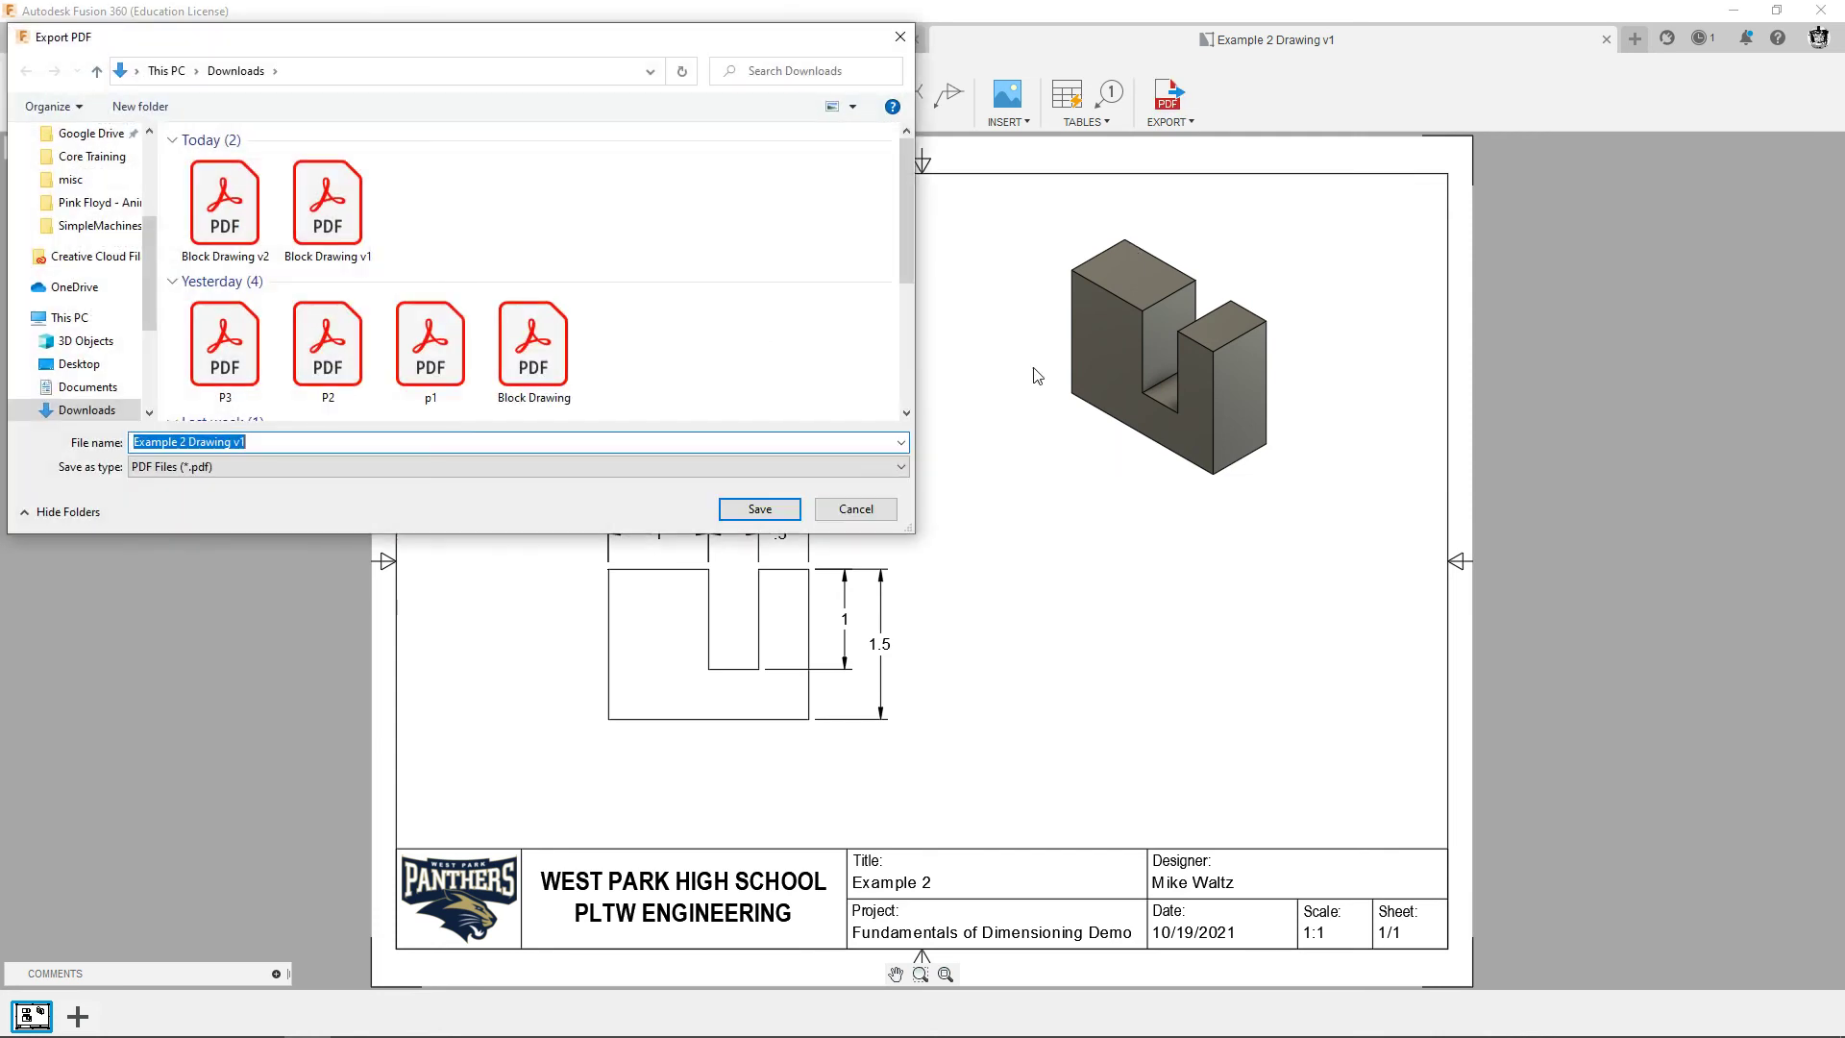
{"action": "left_click", "coordinate": [759, 510]}
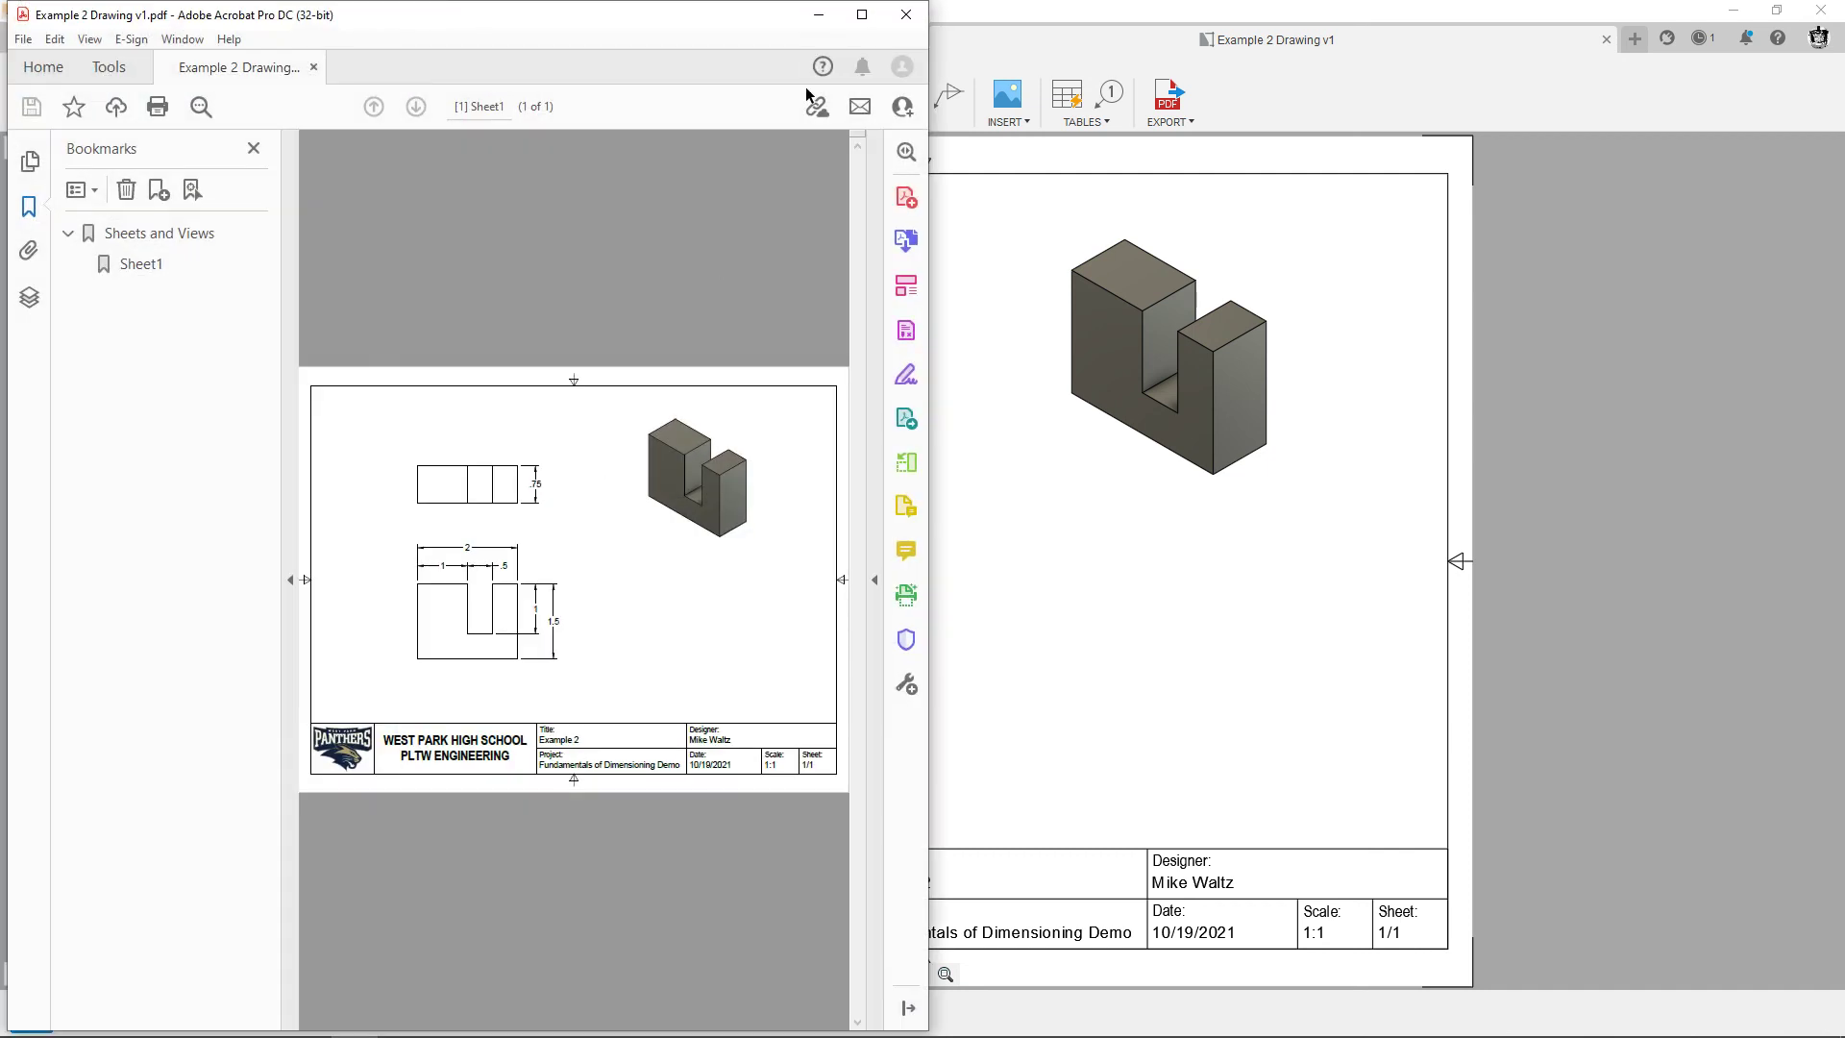
{"action": "left_click", "coordinate": [862, 15]}
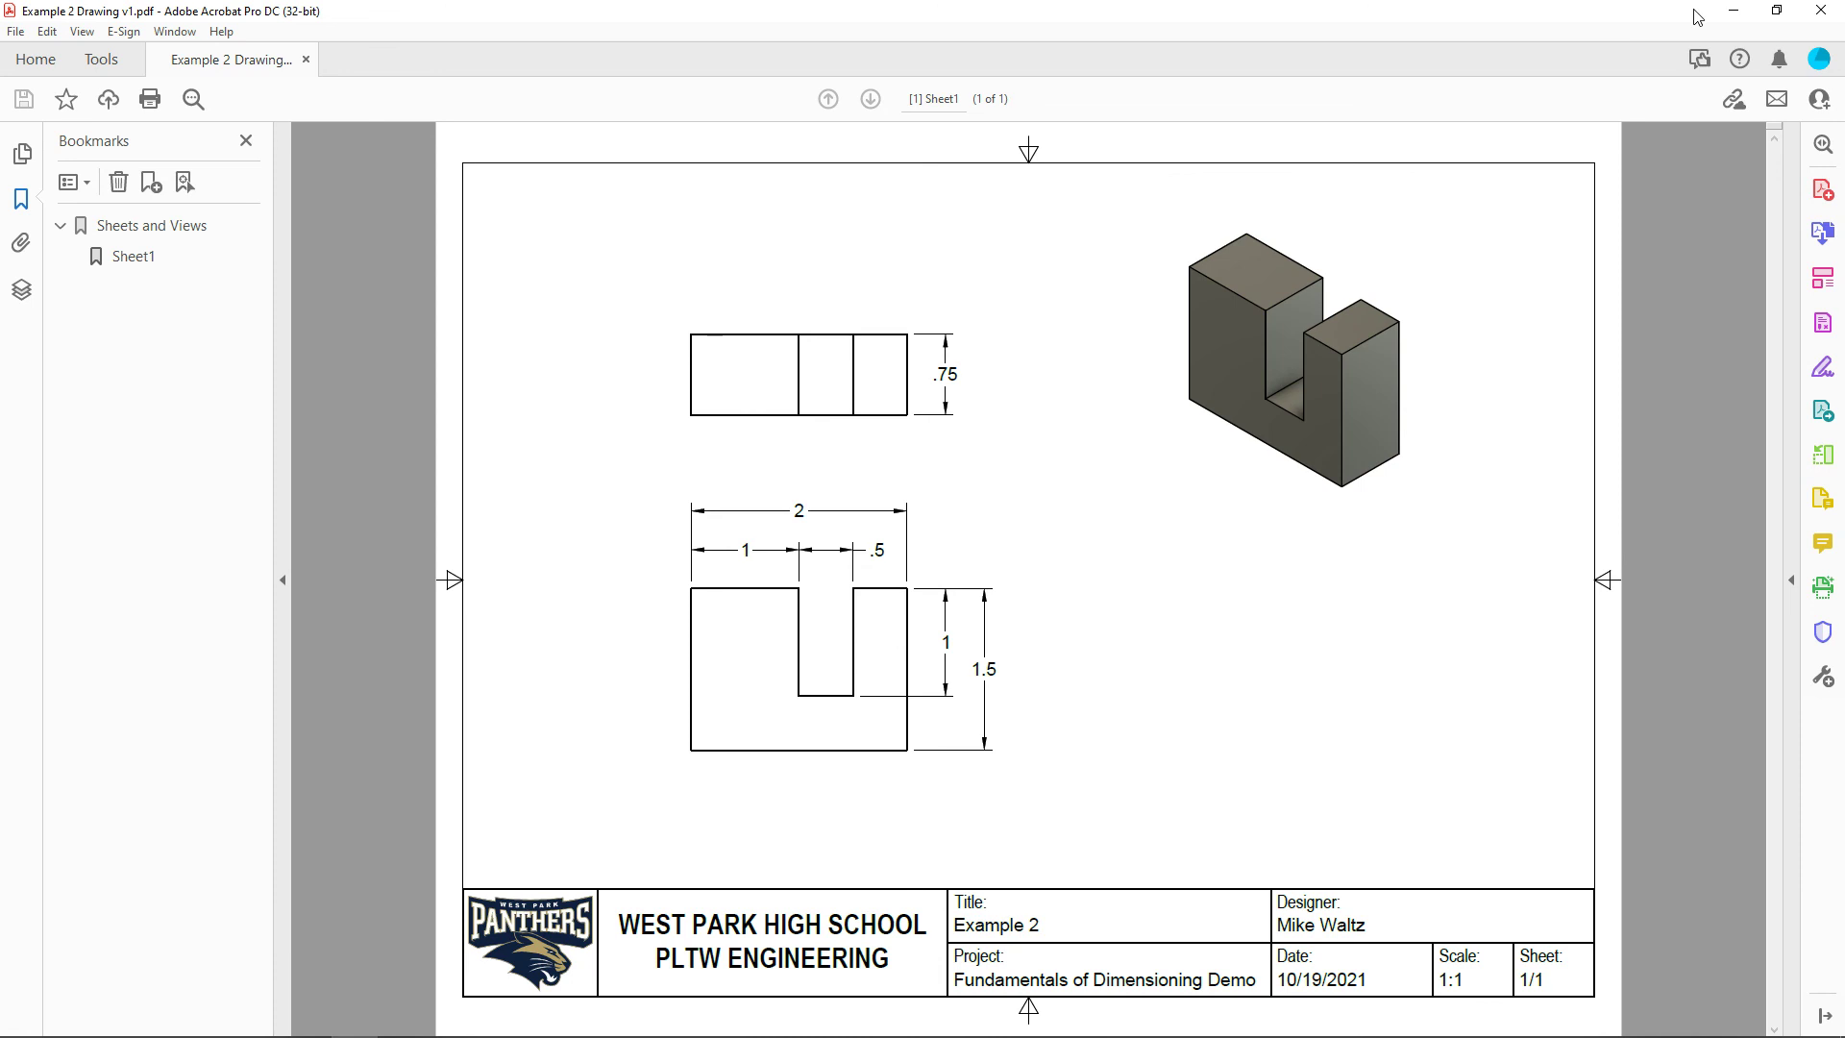
Close Adobe Acrobat to return to the Example 2 Drawing sheet.
{"action": "left_click", "coordinate": [1821, 10]}
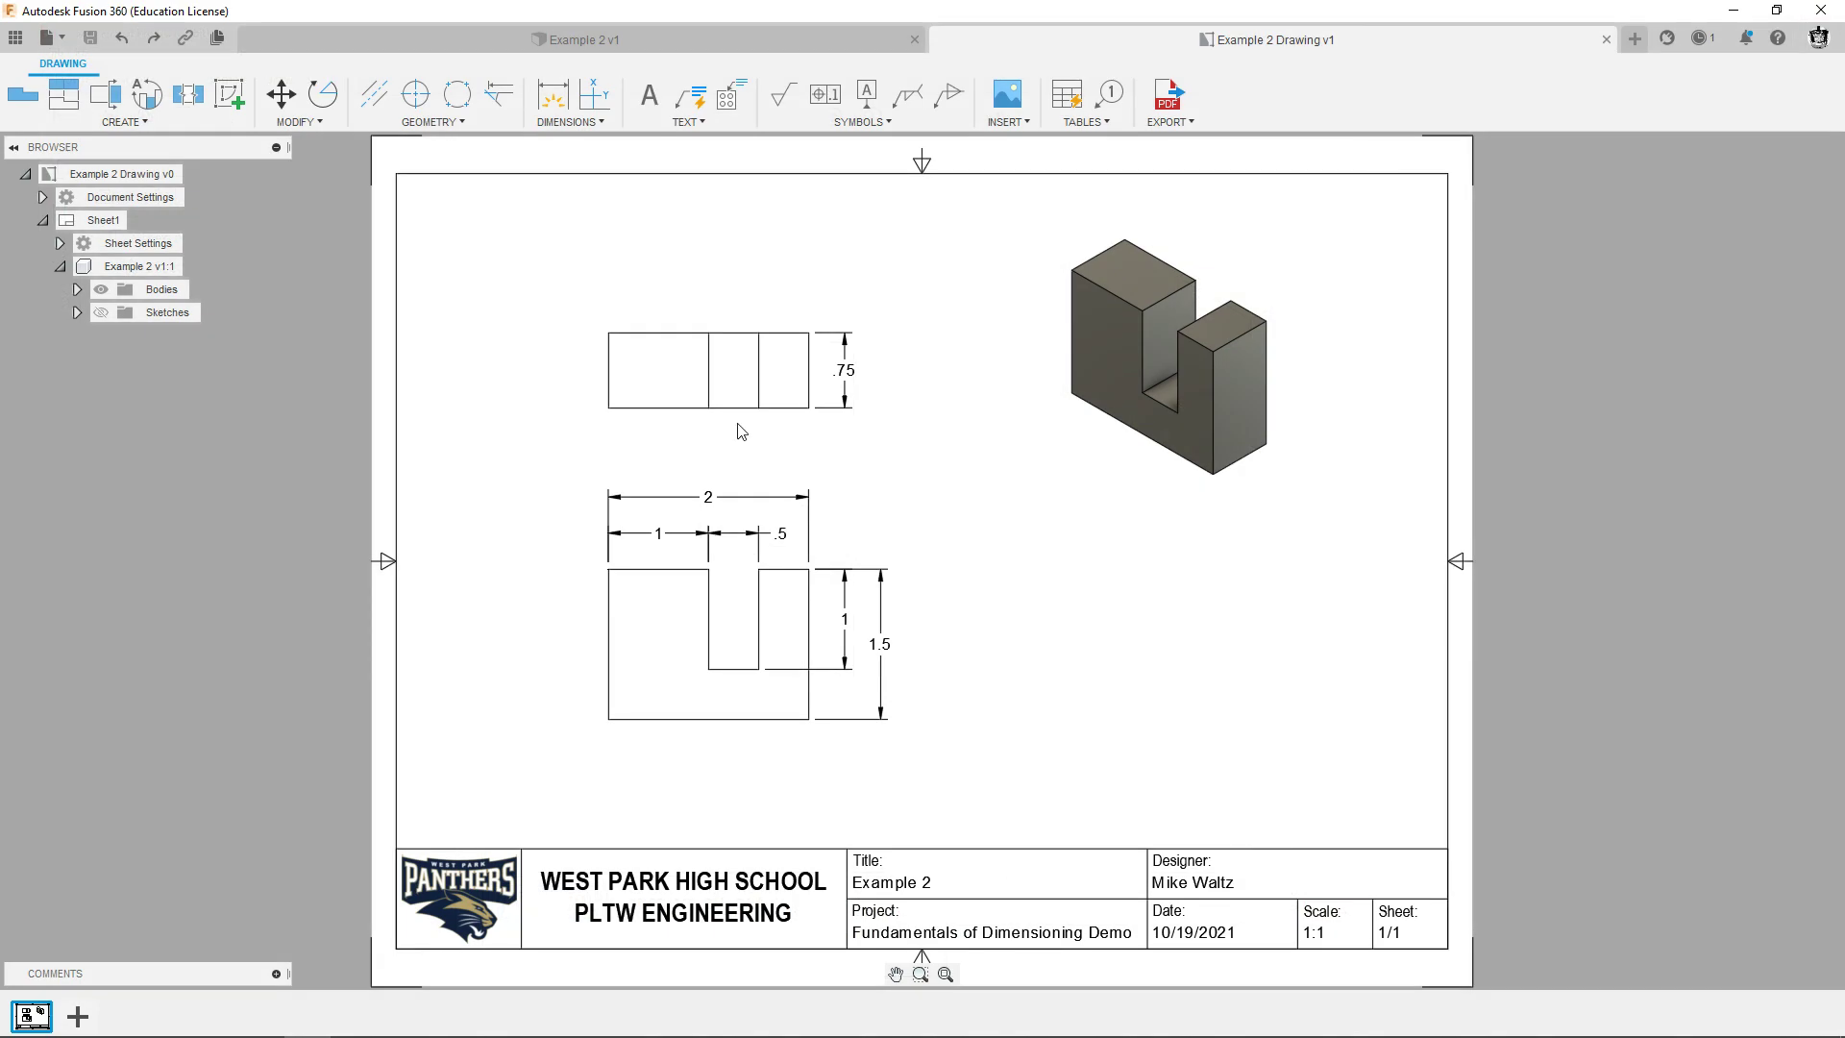